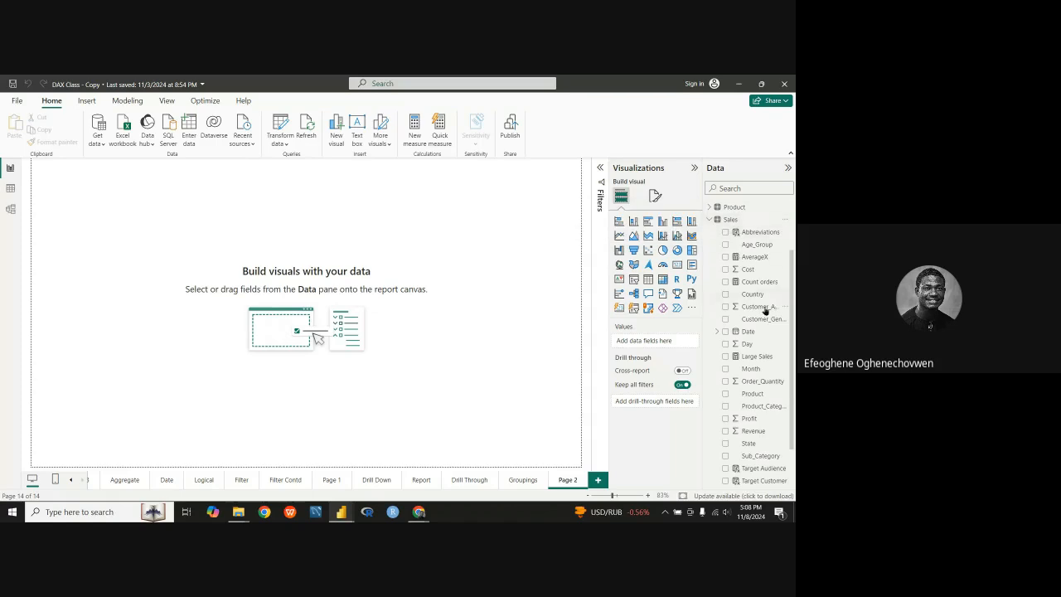
Examine the fields of the Sales and Product tables and the chart on the Groupings page.
{"action": "scroll", "coordinate": [763, 315], "scroll_direction": "down", "scroll_amount": 2}
{"action": "scroll", "coordinate": [741, 290], "scroll_direction": "up", "scroll_amount": 2}
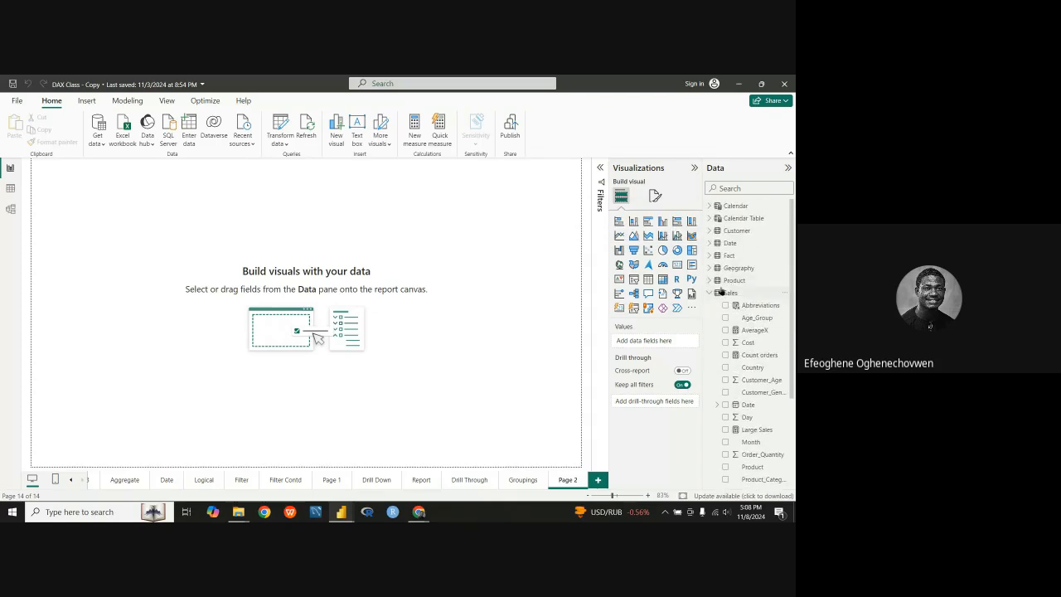
{"action": "left_click", "coordinate": [717, 294]}
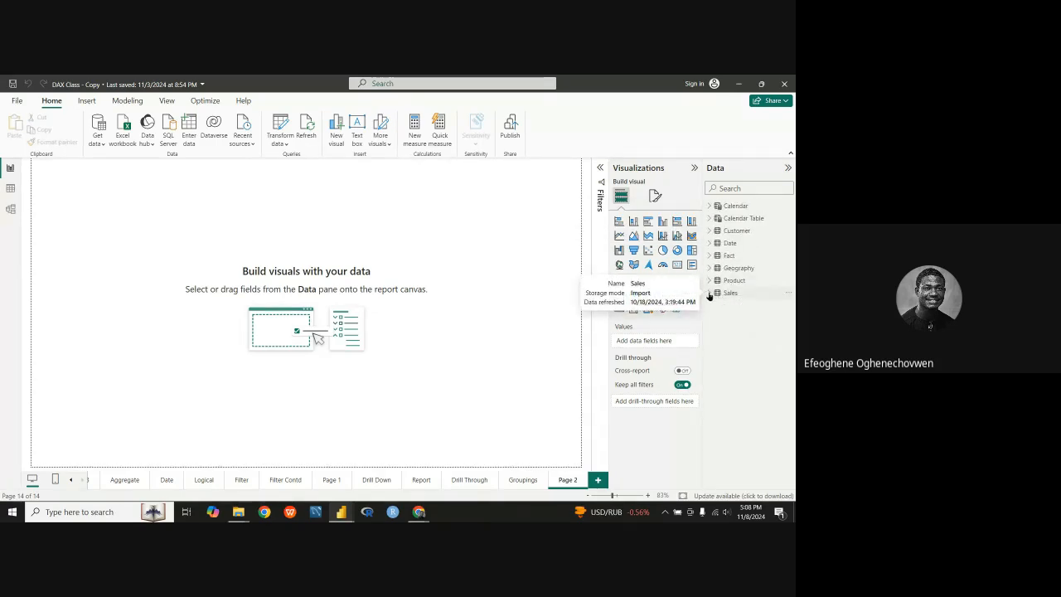
{"action": "left_click", "coordinate": [710, 294]}
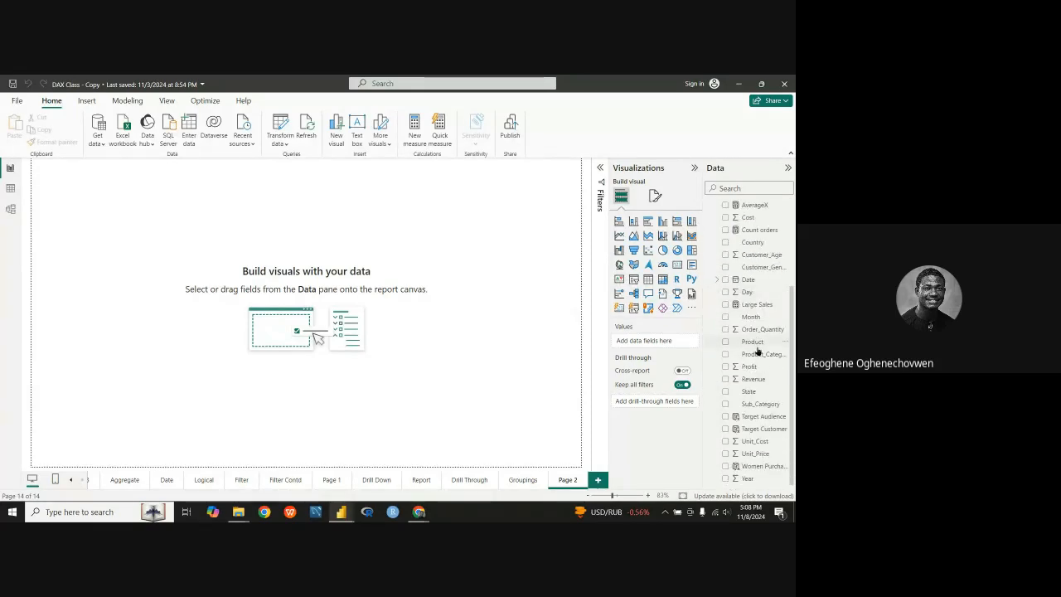
{"action": "left_click", "coordinate": [710, 294]}
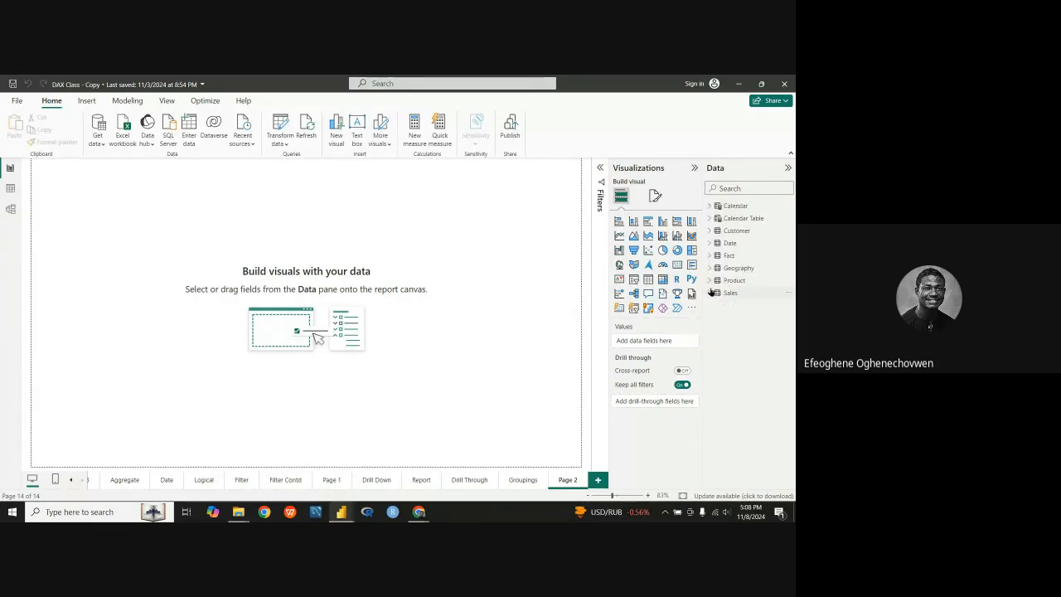
{"action": "left_click", "coordinate": [710, 281]}
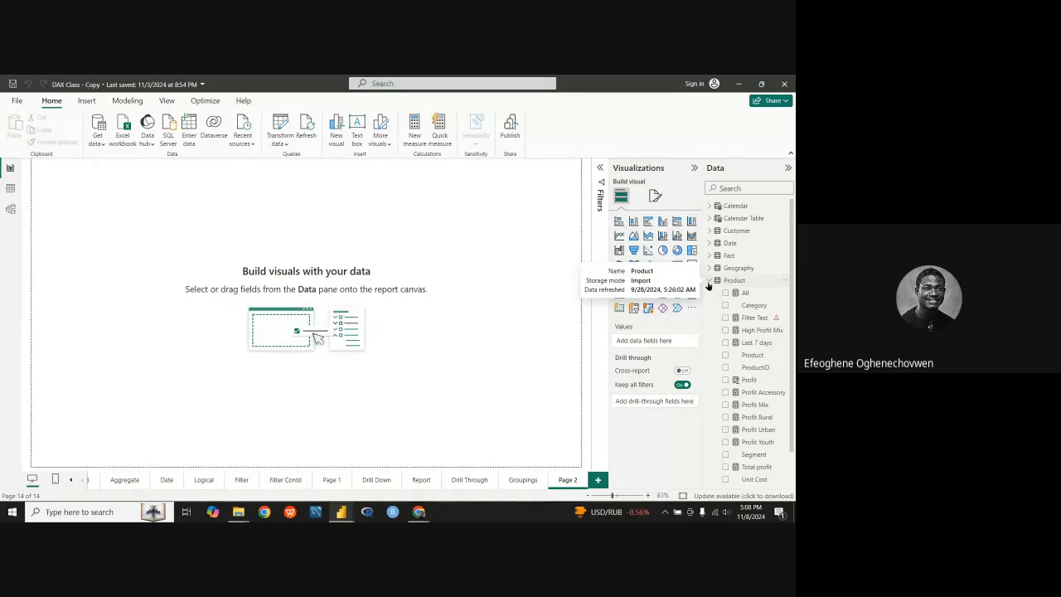
{"action": "left_click", "coordinate": [710, 281]}
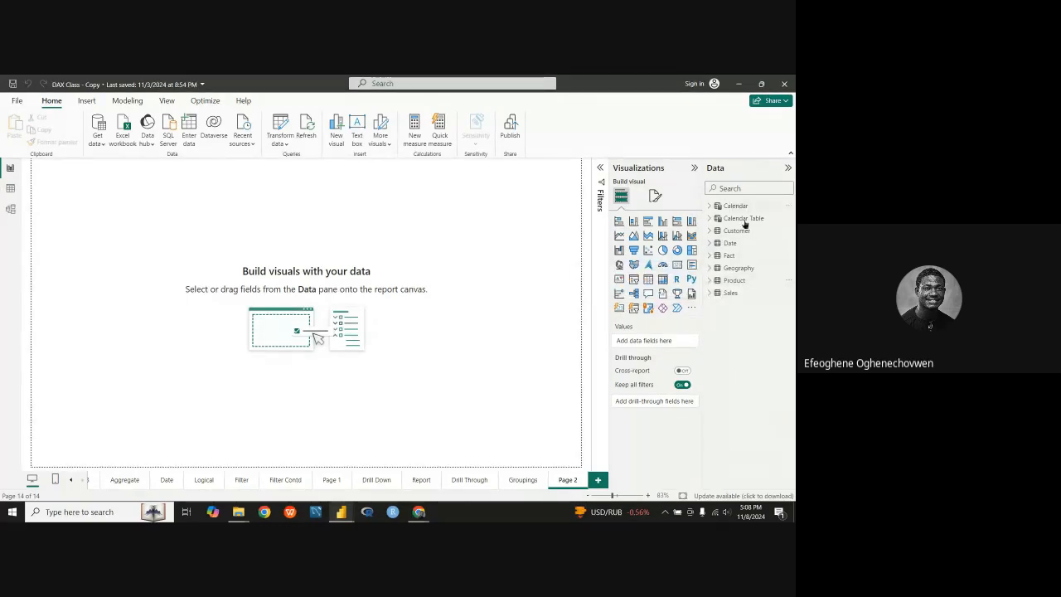
{"action": "left_click", "coordinate": [709, 293]}
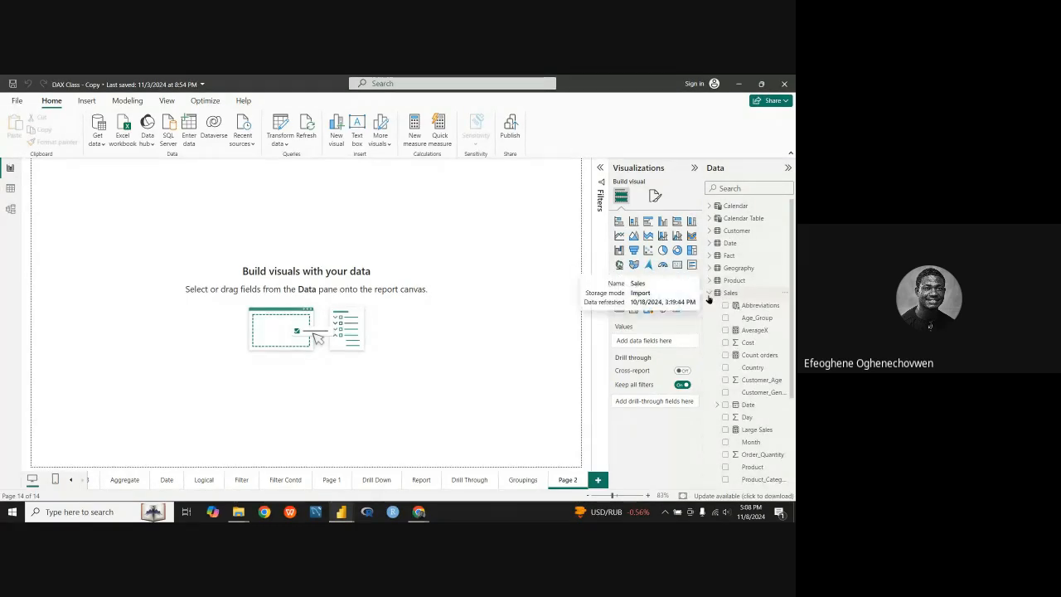
{"action": "left_click", "coordinate": [708, 294]}
{"action": "left_click", "coordinate": [522, 479]}
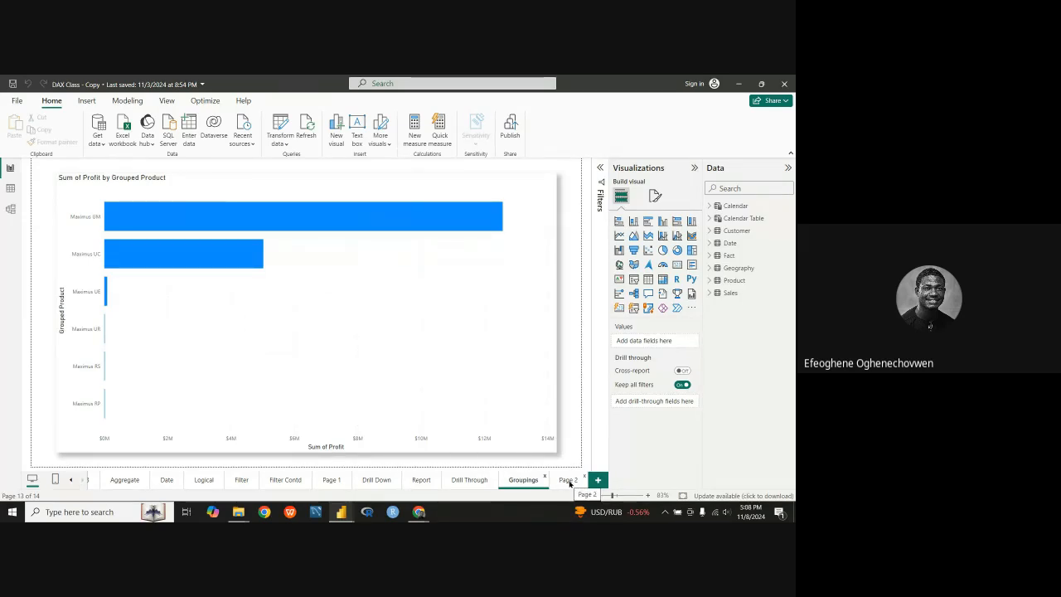
{"action": "left_click", "coordinate": [568, 479]}
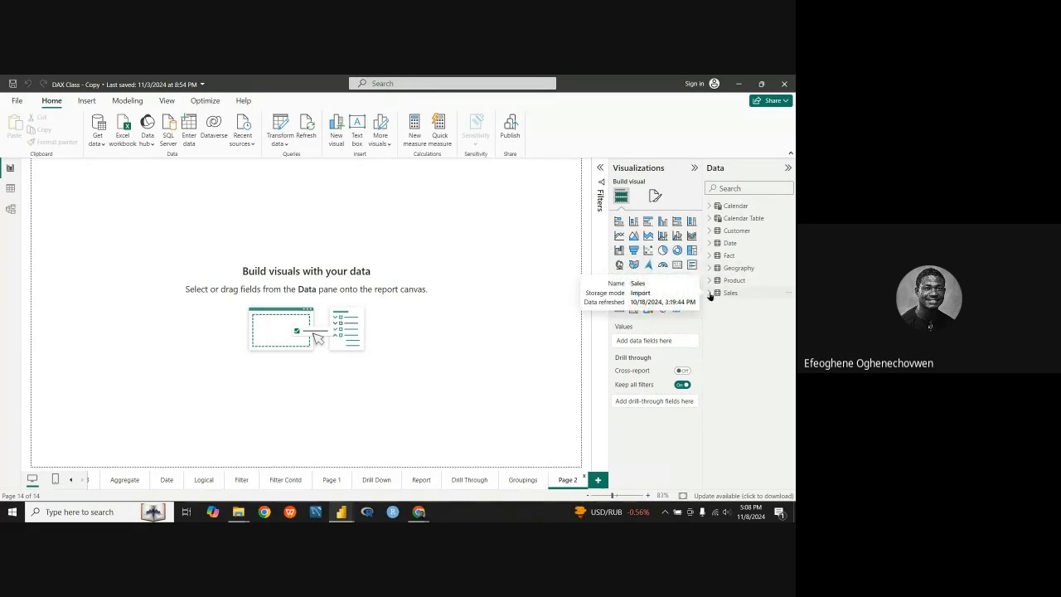
Expand the Sales table and look through its fields for a column suitable for grouping.
{"action": "left_click", "coordinate": [710, 294]}
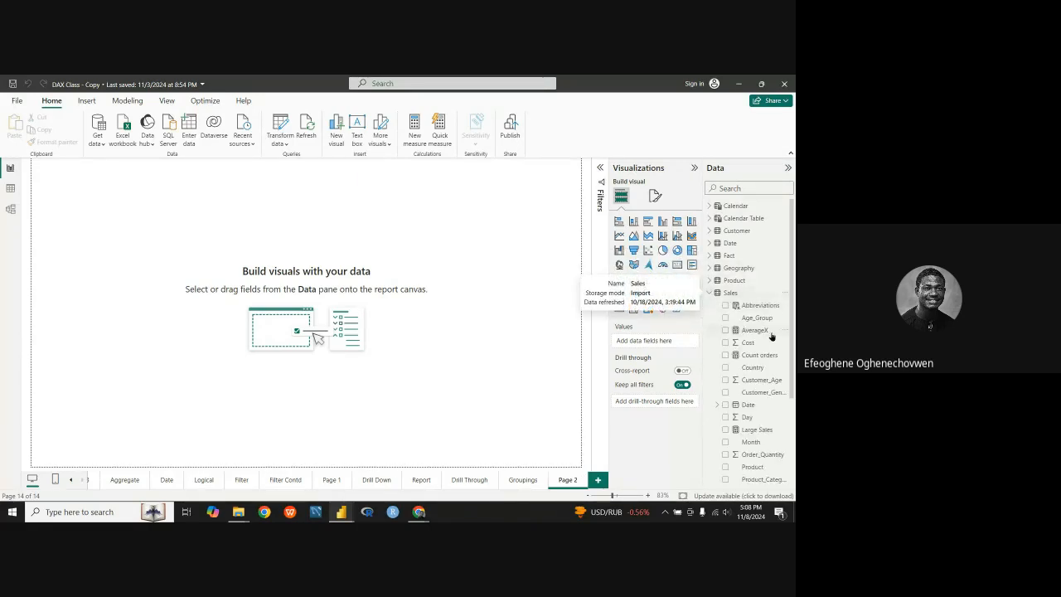
{"action": "scroll", "coordinate": [760, 402], "scroll_direction": "down", "scroll_amount": 2}
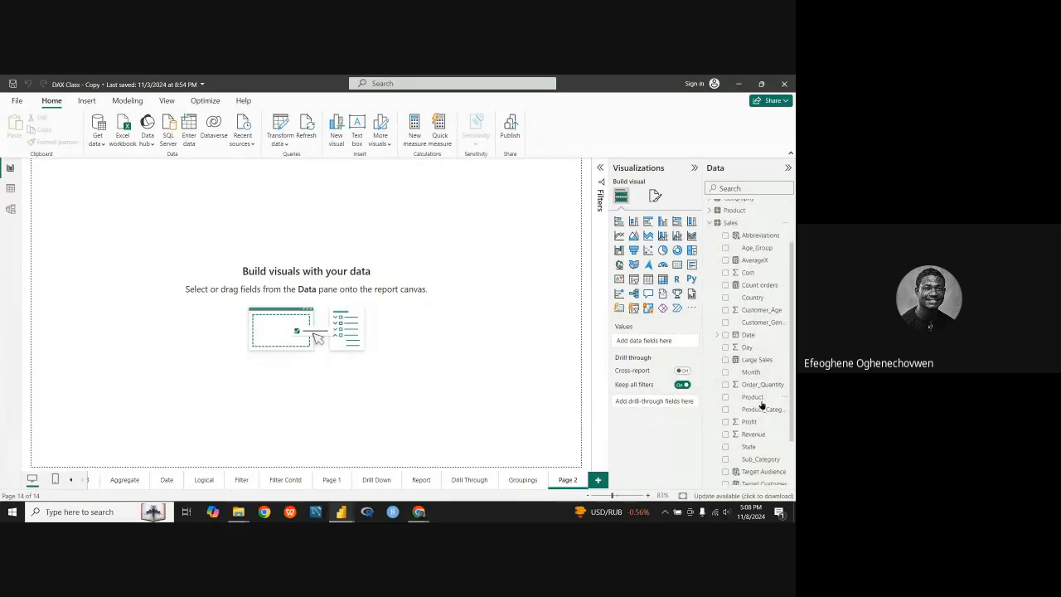
{"action": "scroll", "coordinate": [760, 404], "scroll_direction": "down", "scroll_amount": 2}
{"action": "scroll", "coordinate": [762, 405], "scroll_direction": "up", "scroll_amount": 4}
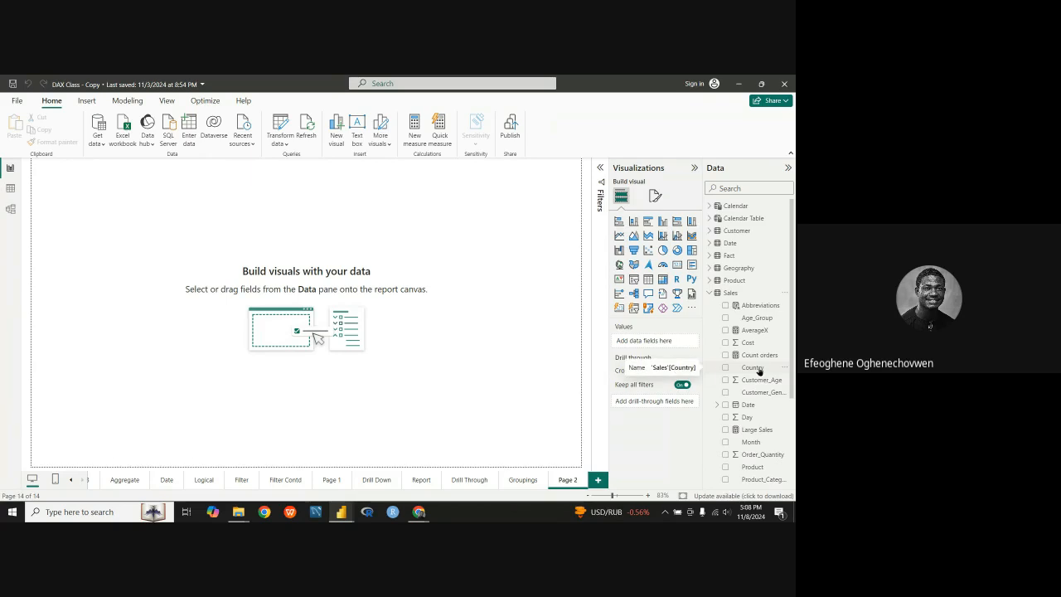
{"action": "scroll", "coordinate": [757, 375], "scroll_direction": "down", "scroll_amount": 2}
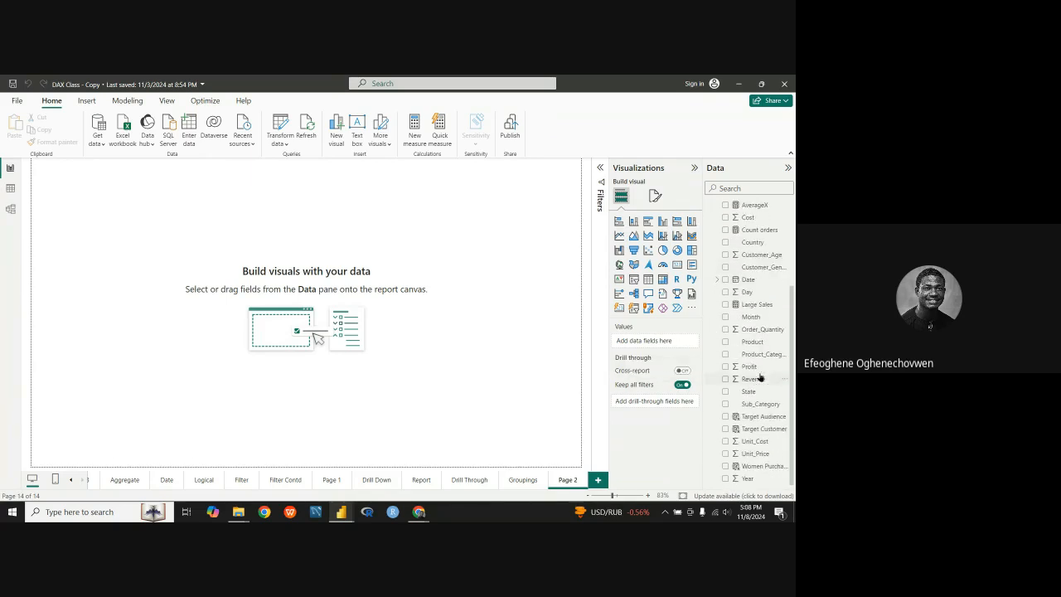
{"action": "scroll", "coordinate": [759, 377], "scroll_direction": "up", "scroll_amount": 2}
{"action": "right_click", "coordinate": [759, 374]}
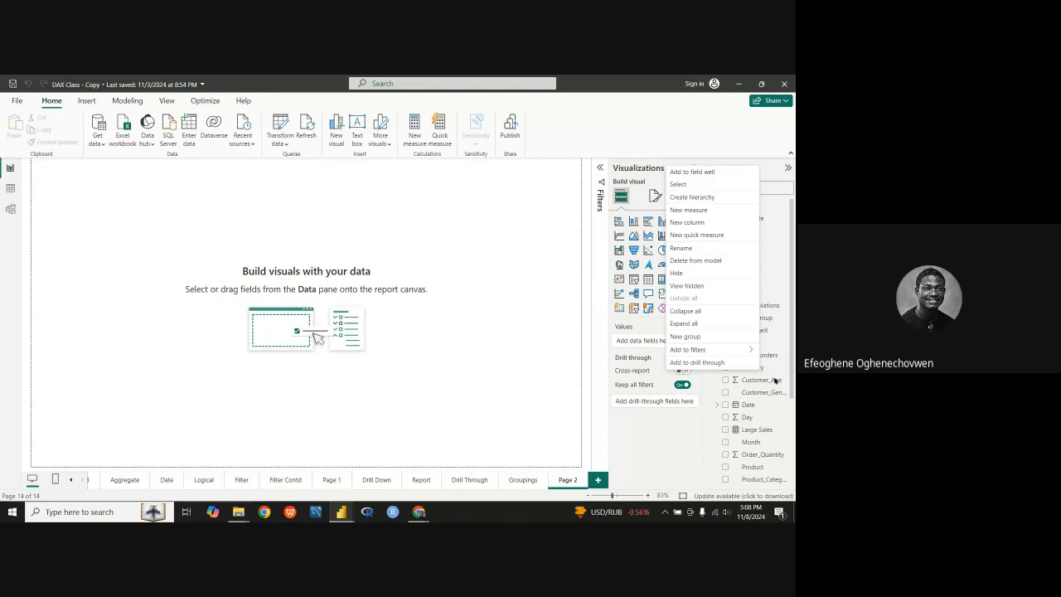
{"action": "left_click", "coordinate": [729, 417]}
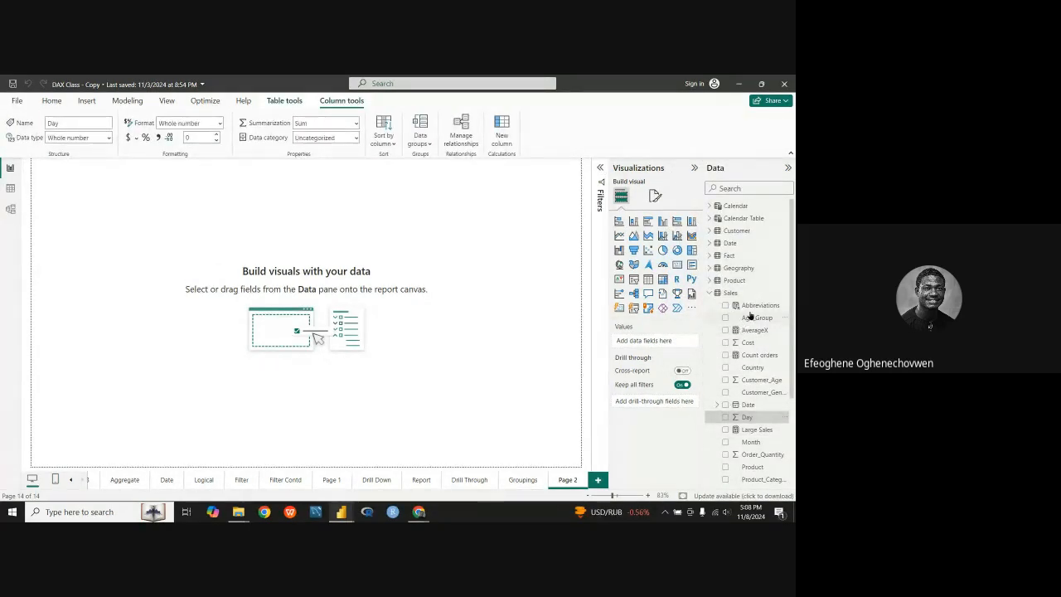
{"action": "scroll", "coordinate": [758, 324], "scroll_direction": "down", "scroll_amount": 2}
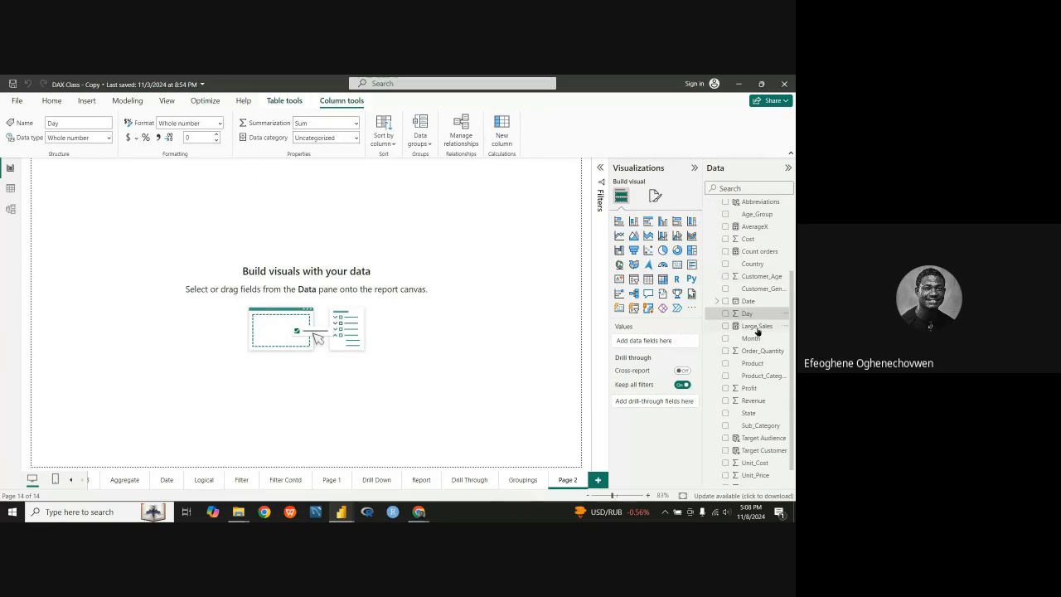
{"action": "scroll", "coordinate": [757, 340], "scroll_direction": "down", "scroll_amount": 1}
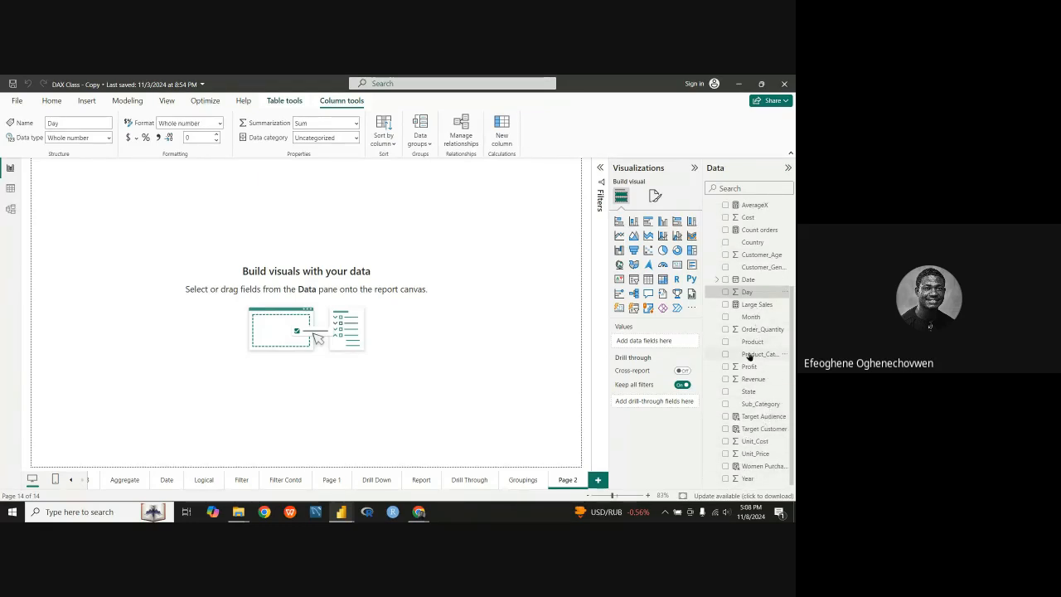
{"action": "scroll", "coordinate": [748, 351], "scroll_direction": "up", "scroll_amount": 3}
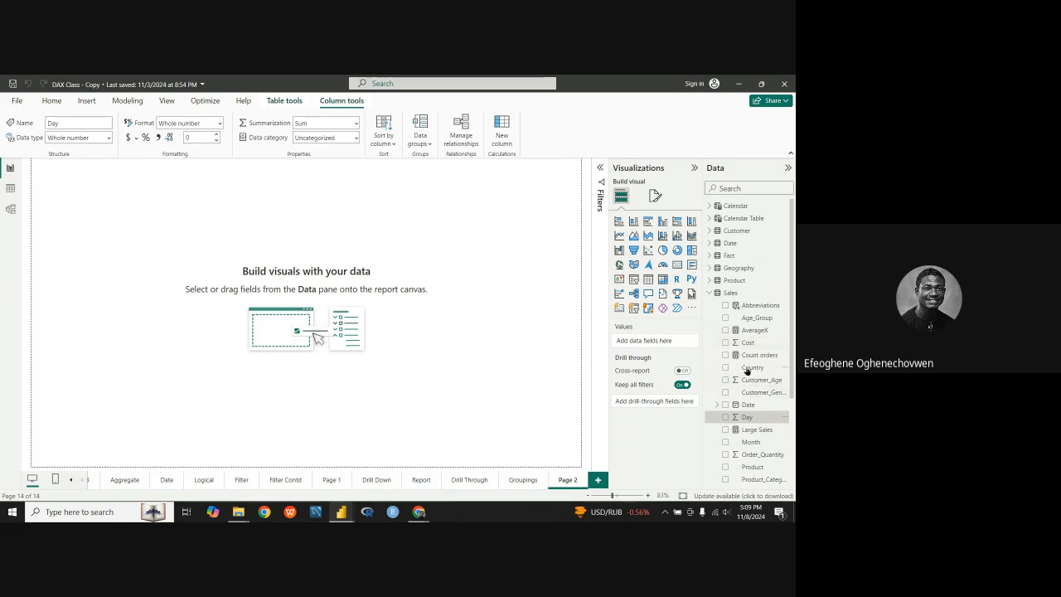
Start a new group based on the Country field of the Sales table.
{"action": "right_click", "coordinate": [747, 369]}
{"action": "right_click", "coordinate": [755, 368]}
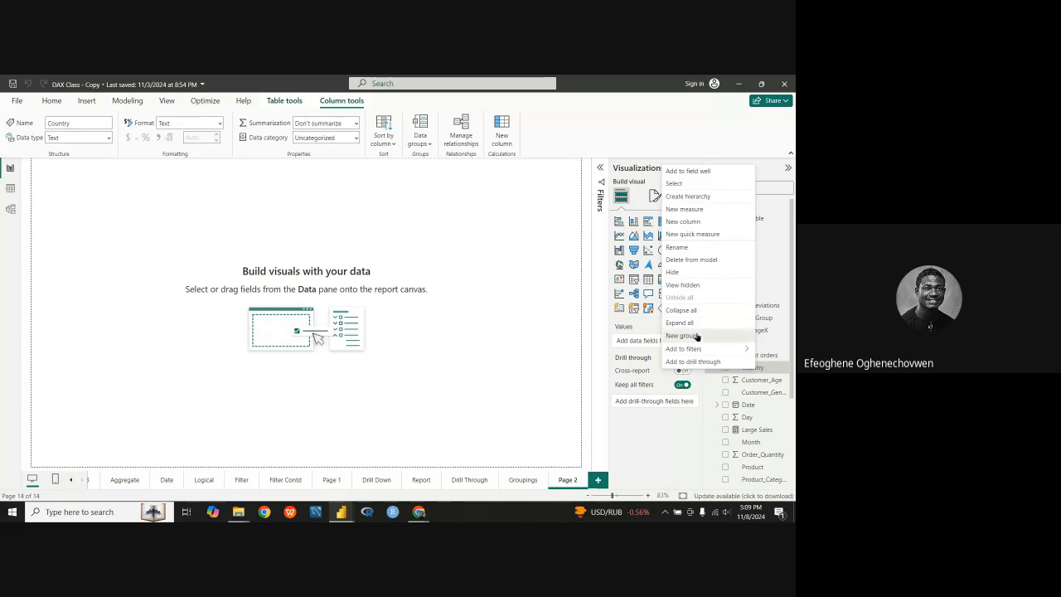
{"action": "left_click", "coordinate": [698, 335]}
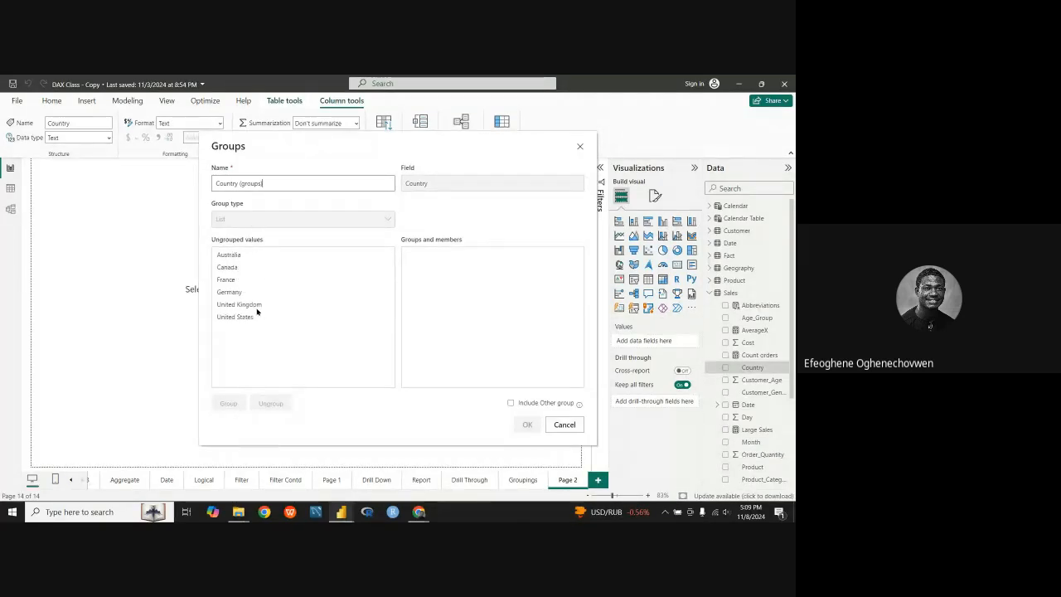
Review the ungrouped country values from Australia to United States to decide which belong together.
{"action": "left_click", "coordinate": [264, 254]}
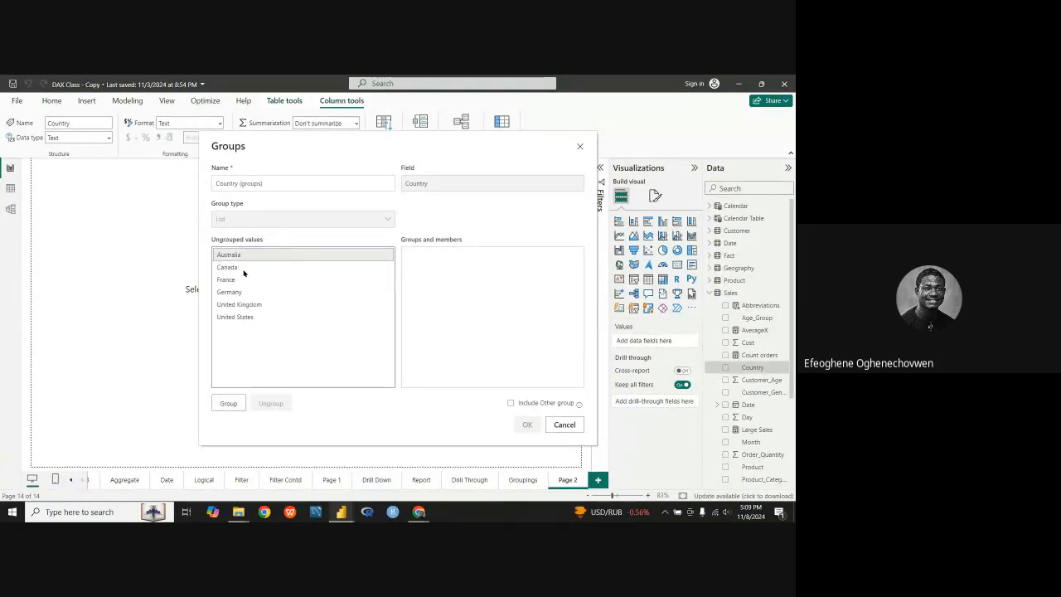
{"action": "left_click", "coordinate": [244, 270]}
{"action": "left_click", "coordinate": [245, 291]}
{"action": "left_click", "coordinate": [247, 304]}
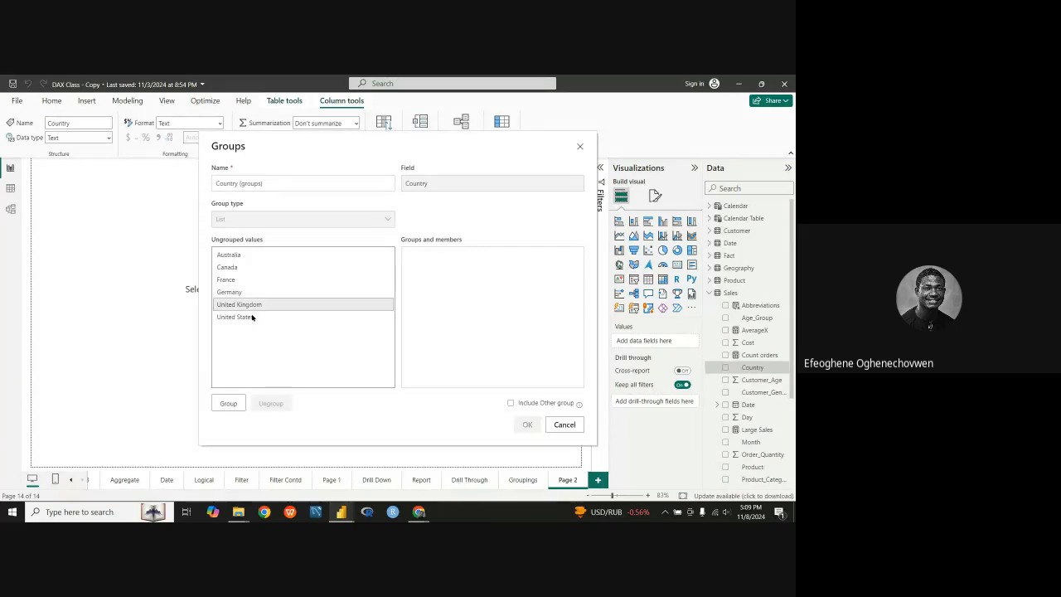
{"action": "left_click", "coordinate": [251, 316]}
{"action": "left_click", "coordinate": [249, 304]}
{"action": "left_click", "coordinate": [242, 291]}
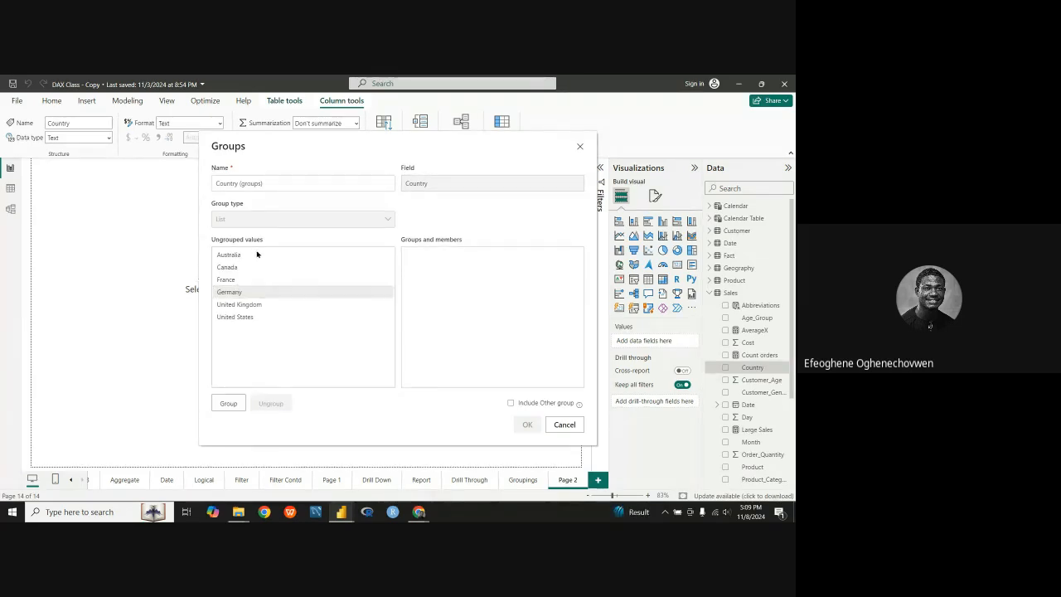
{"action": "left_click", "coordinate": [258, 254]}
{"action": "left_click", "coordinate": [246, 316]}
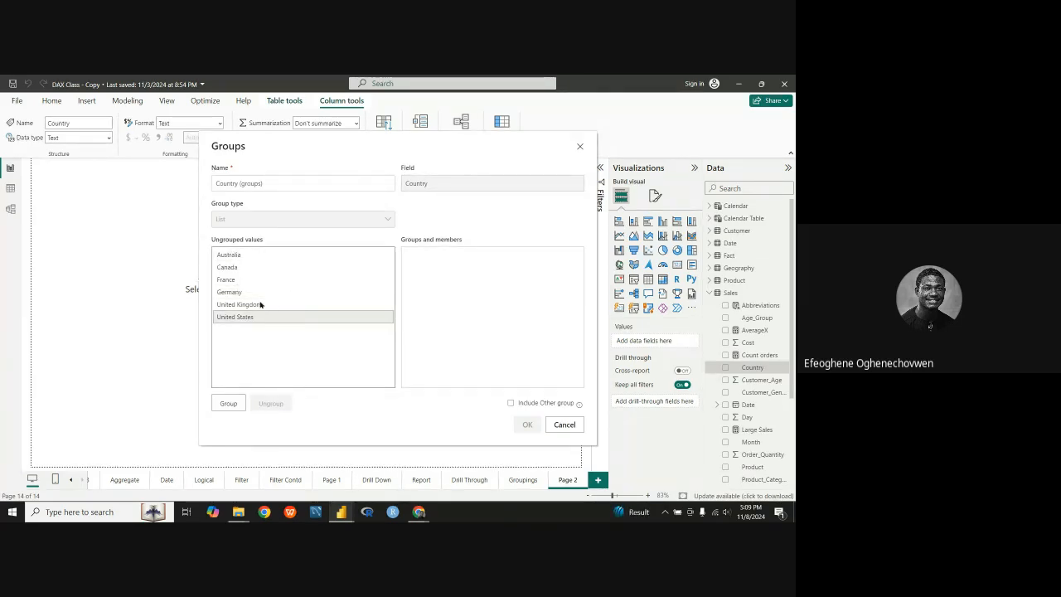
{"action": "left_click", "coordinate": [247, 304]}
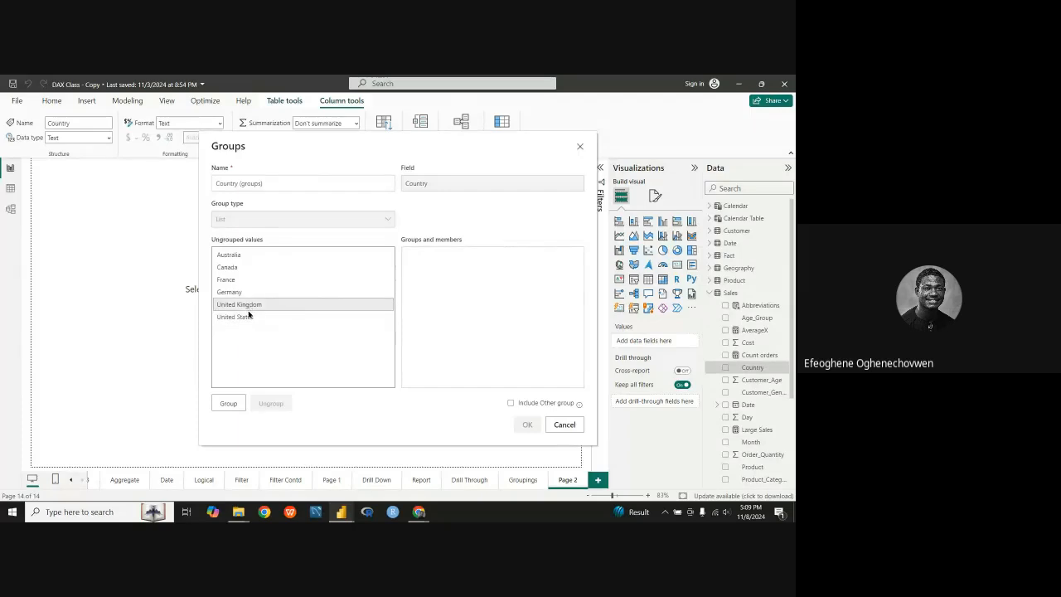
{"action": "left_click", "coordinate": [248, 316]}
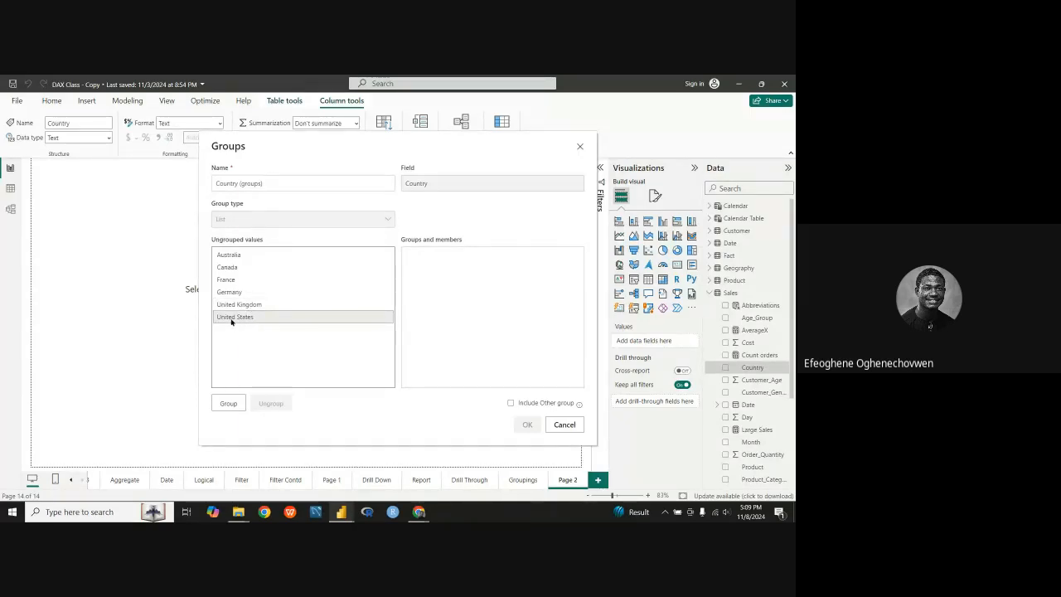
Put Canada and United States each into a separate group of its own.
{"action": "left_click", "coordinate": [238, 269]}
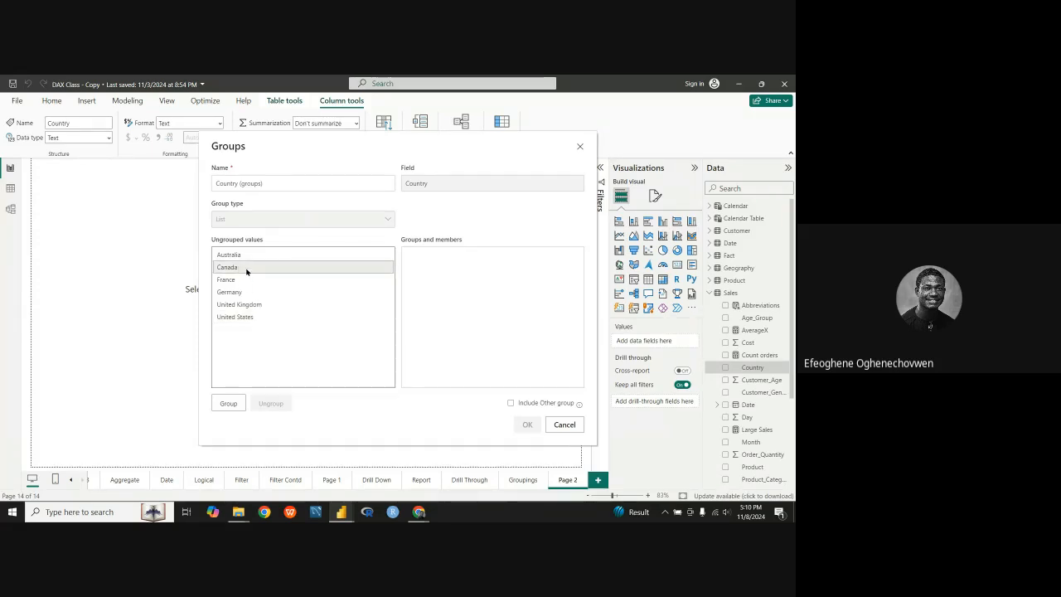
{"action": "left_click", "coordinate": [229, 404]}
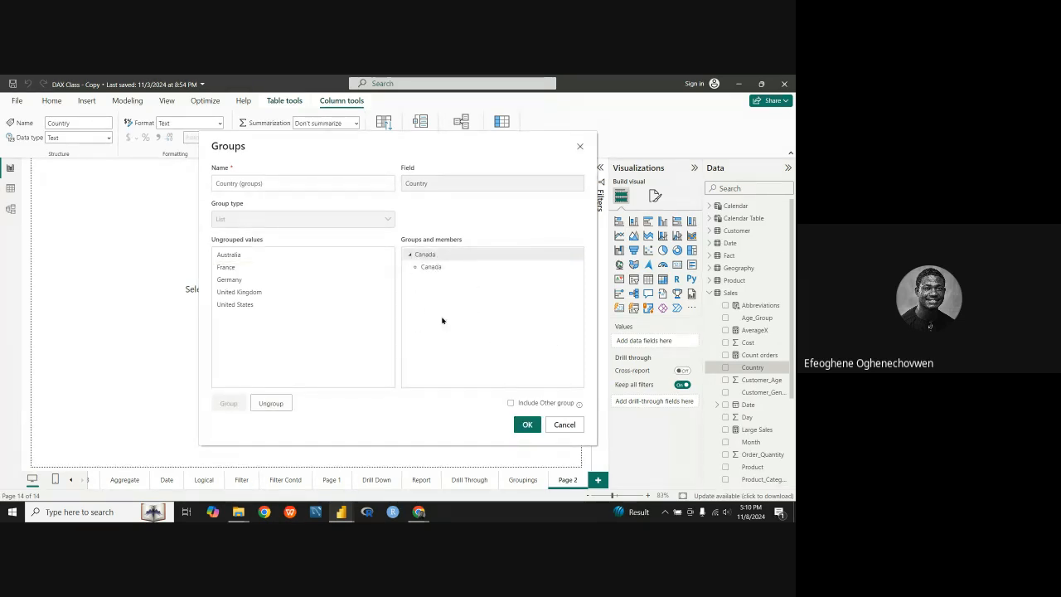
{"action": "left_click", "coordinate": [242, 304]}
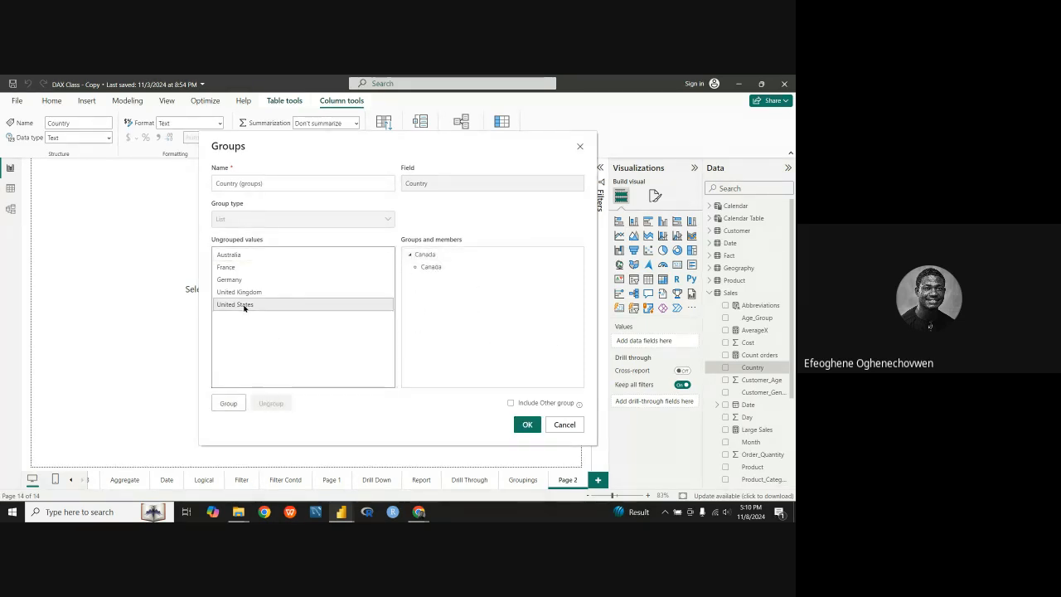
{"action": "left_click", "coordinate": [228, 404]}
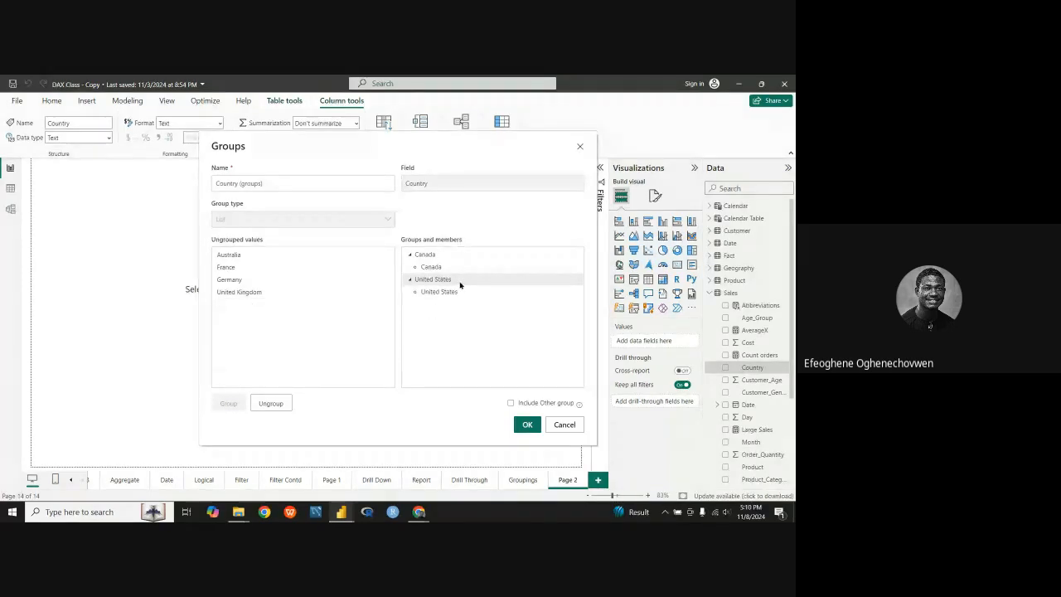
Ungroup the separate United States and Canada groups.
{"action": "left_click", "coordinate": [263, 404]}
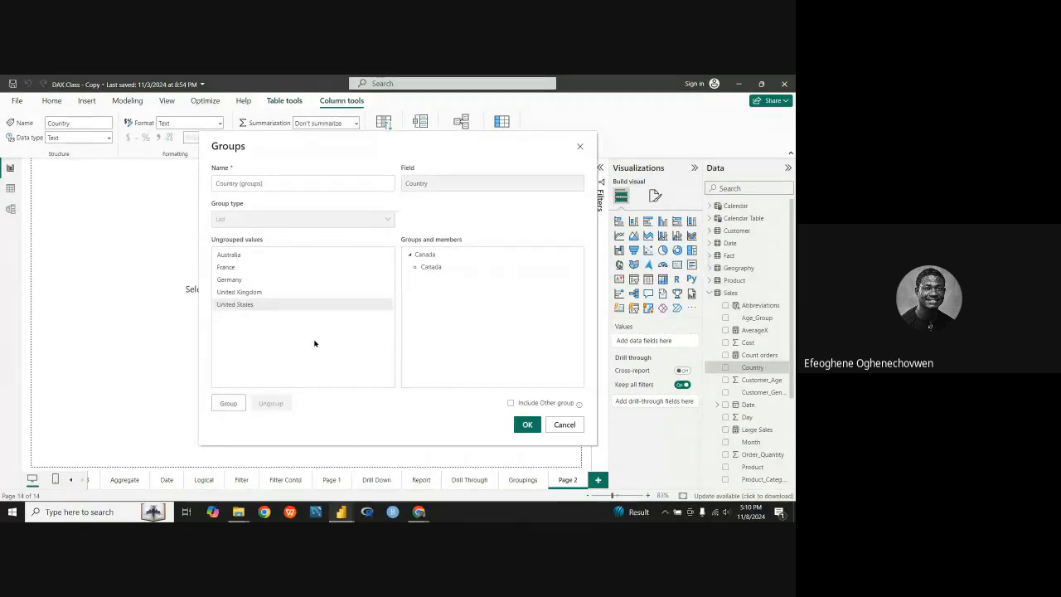
{"action": "left_click", "coordinate": [427, 254]}
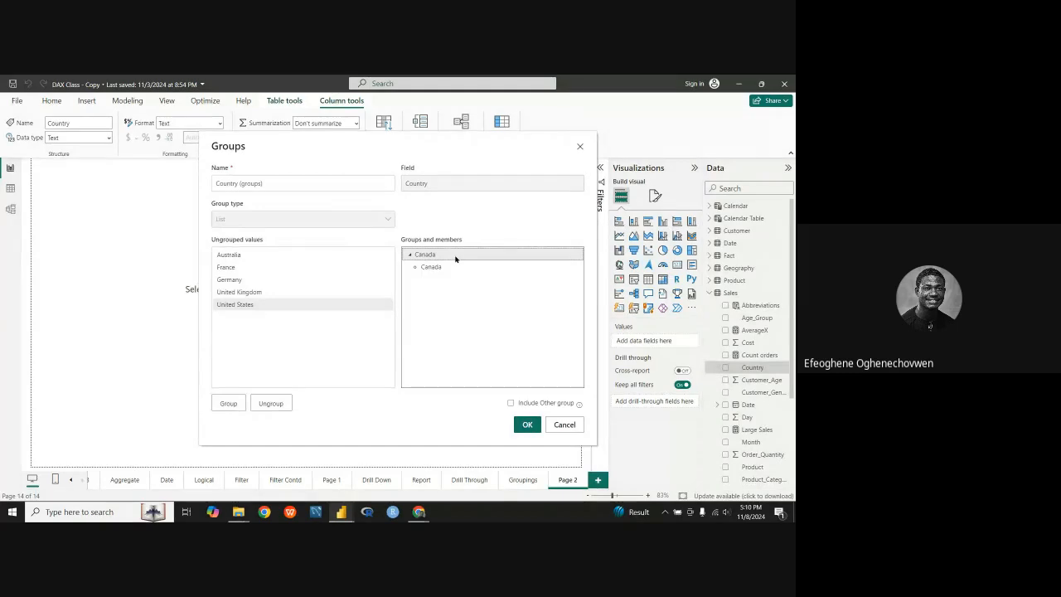
{"action": "left_click", "coordinate": [262, 403]}
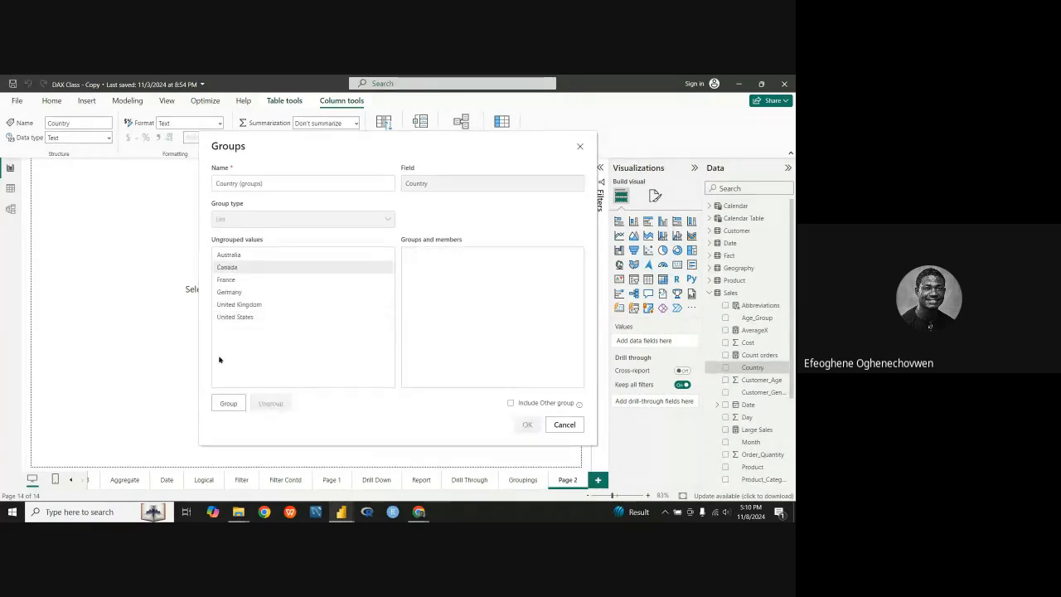
Group Canada and United States together and name the group North America.
{"action": "left_click", "coordinate": [242, 316], "text": "ctrl"}
{"action": "left_click", "coordinate": [226, 403]}
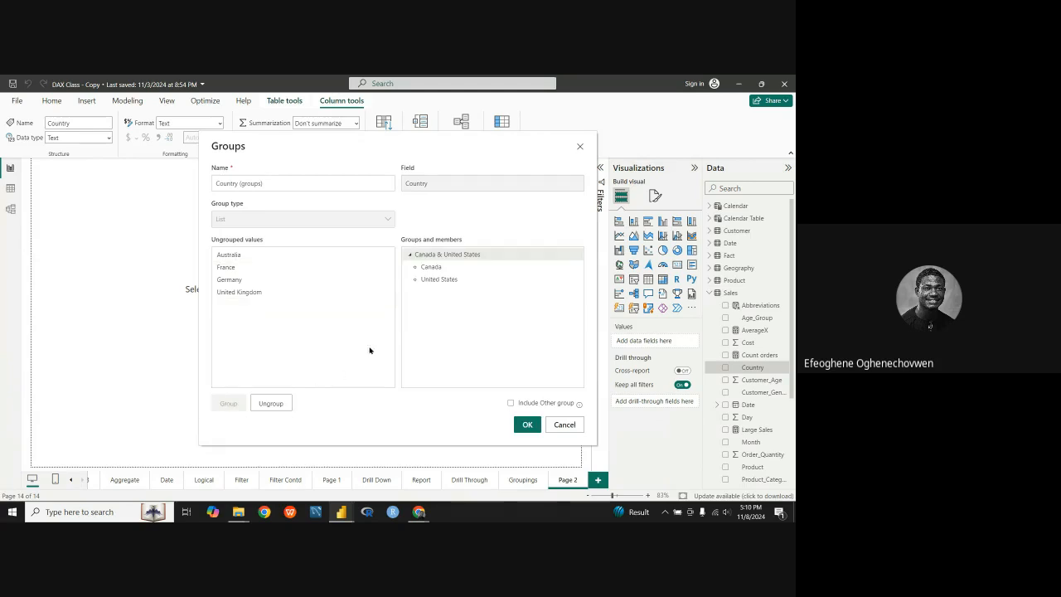
{"action": "left_click", "coordinate": [496, 255]}
{"action": "left_click", "coordinate": [500, 254]}
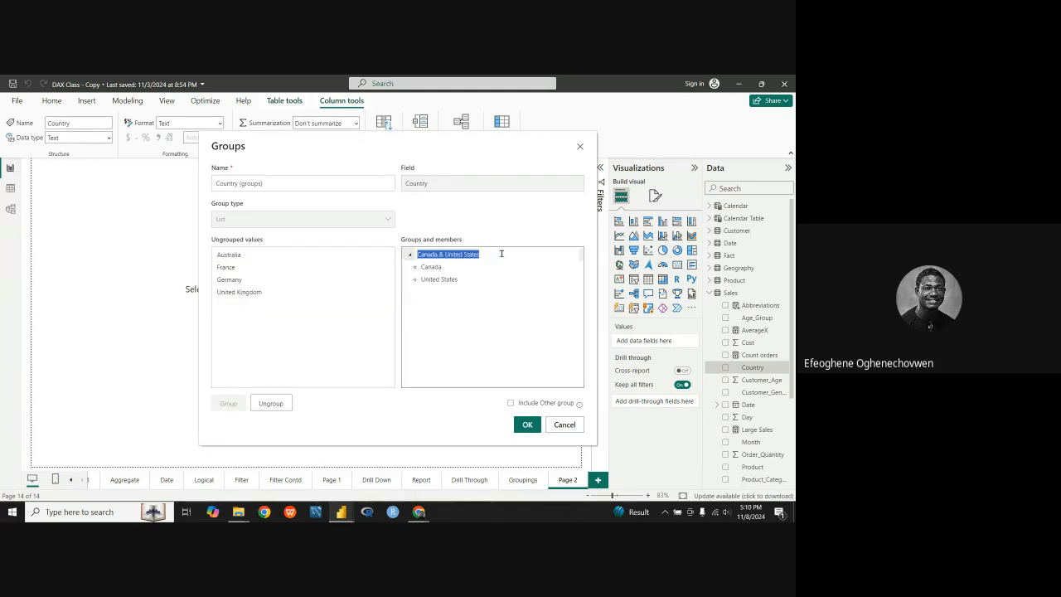
{"action": "type", "text": "N"}
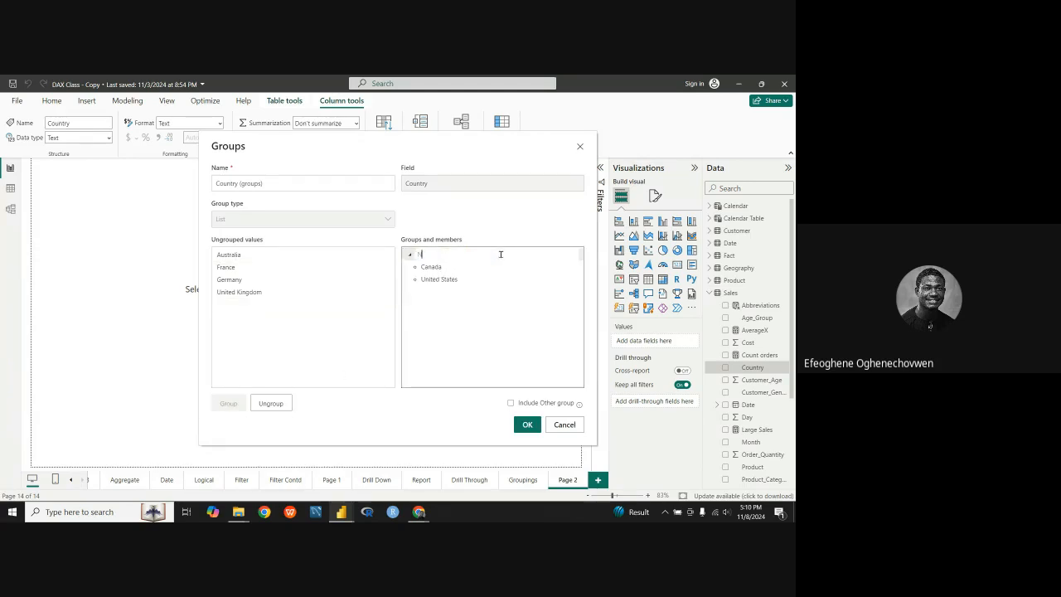
{"action": "type", "text": "orth America"}
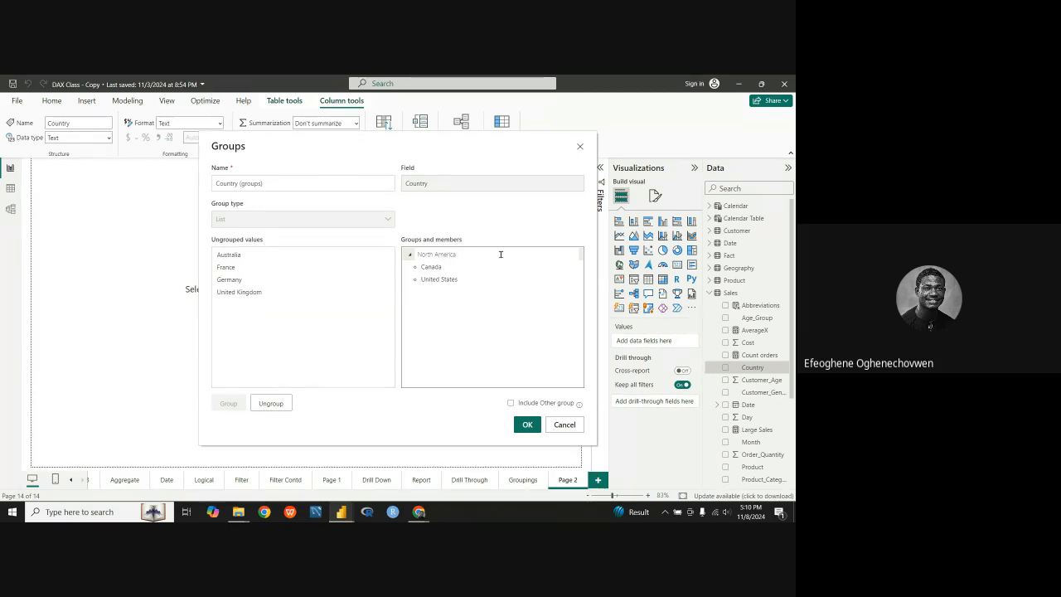
{"action": "key", "text": "Return"}
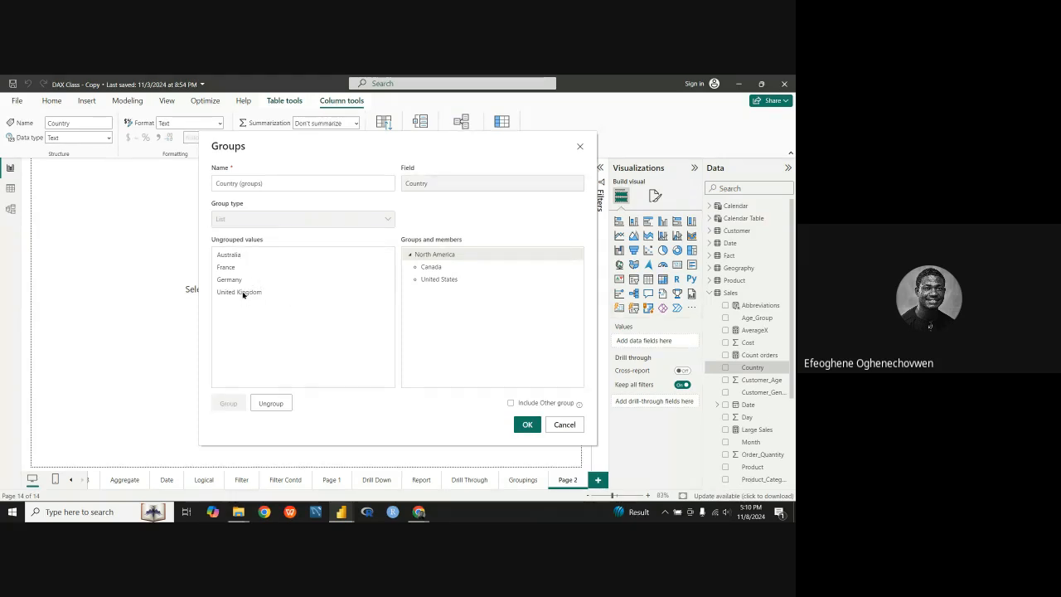
Group France, Germany and United Kingdom together and name the group Europe.
{"action": "left_click", "coordinate": [243, 293]}
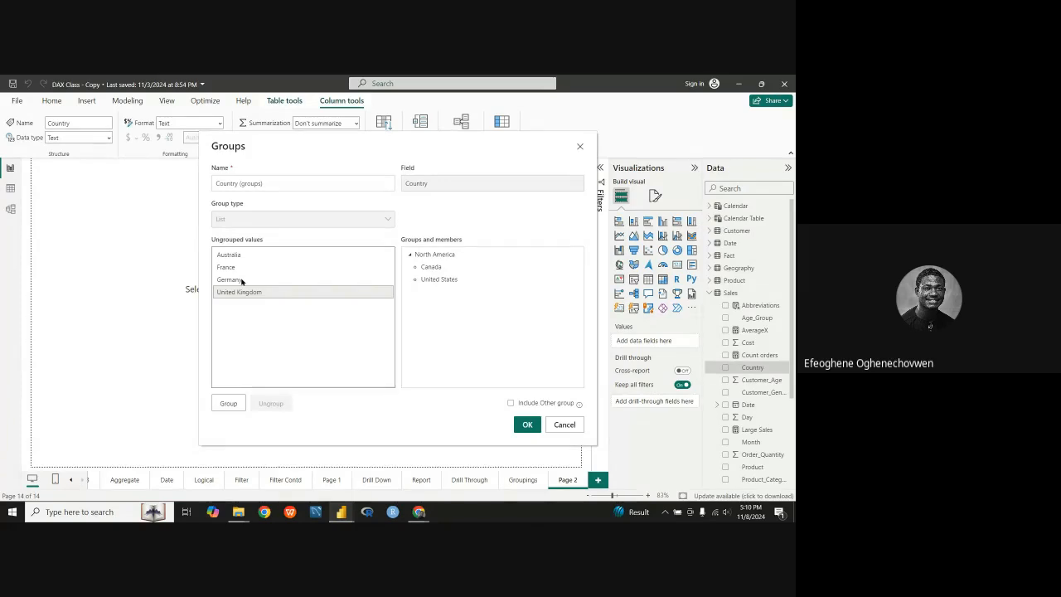
{"action": "left_click", "coordinate": [240, 280], "text": "shift"}
{"action": "left_click", "coordinate": [239, 268], "text": "shift"}
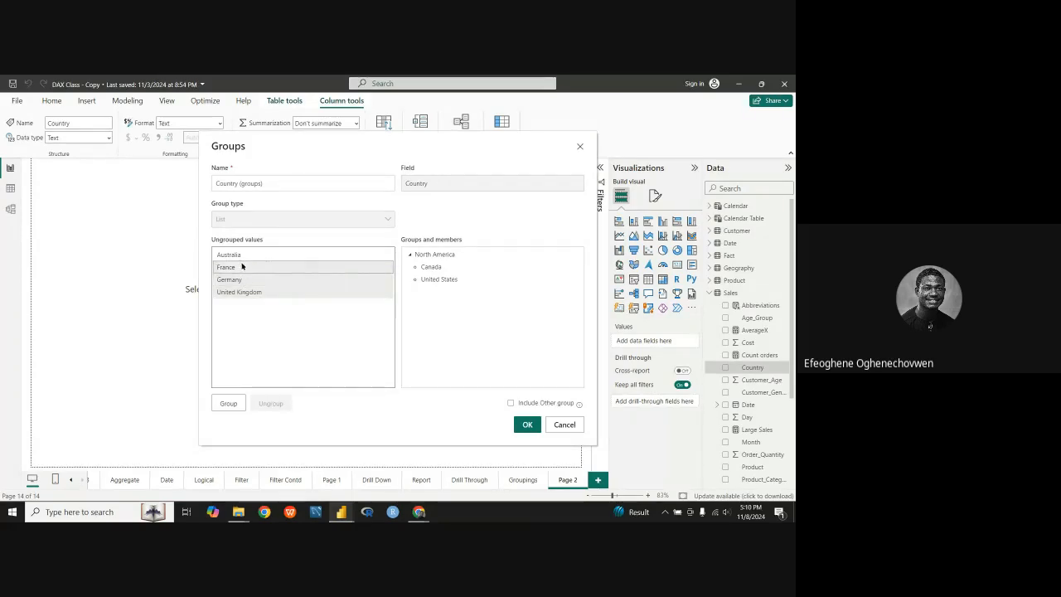
{"action": "left_click", "coordinate": [229, 402]}
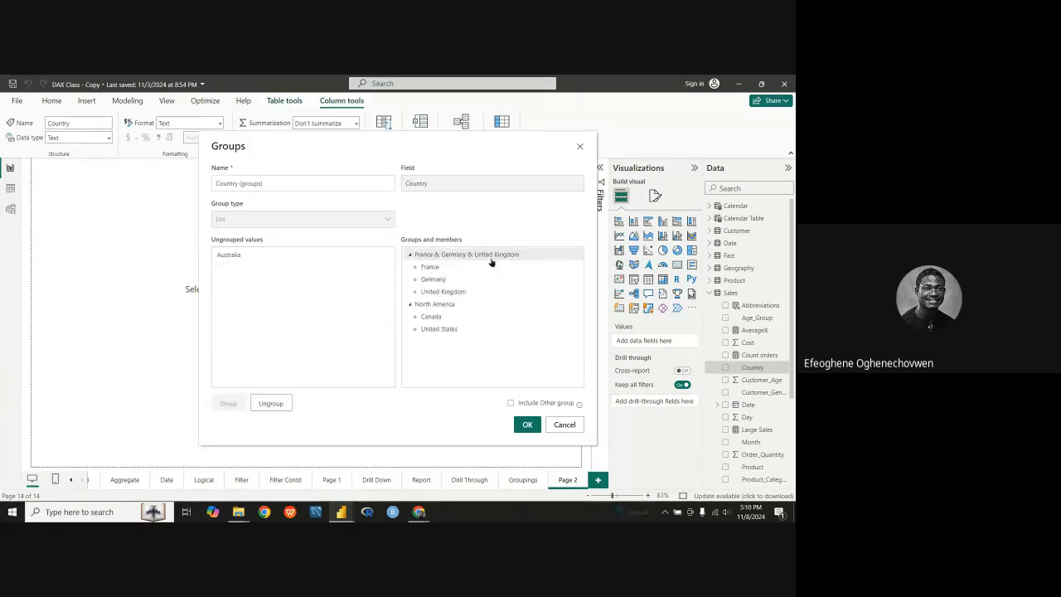
{"action": "double_click", "coordinate": [503, 253]}
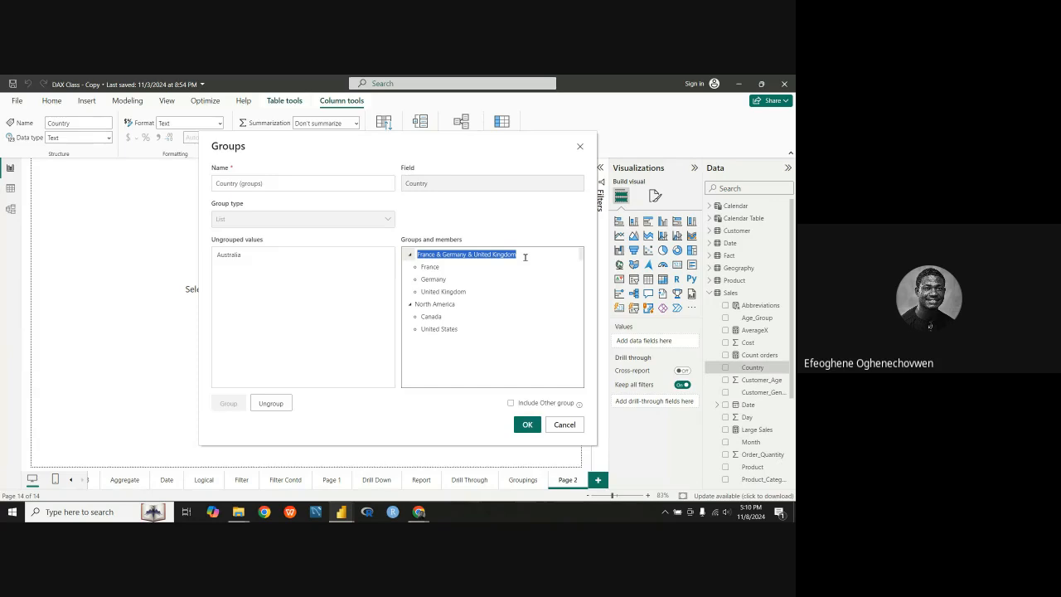
{"action": "type", "text": "Eu"}
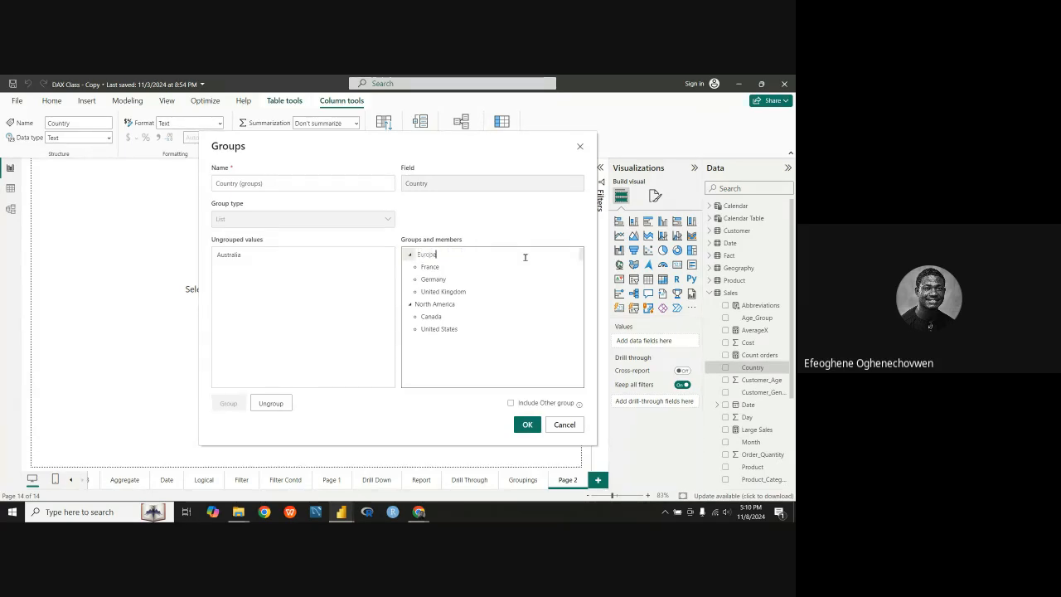
{"action": "type", "text": "rope"}
{"action": "key", "text": "Return"}
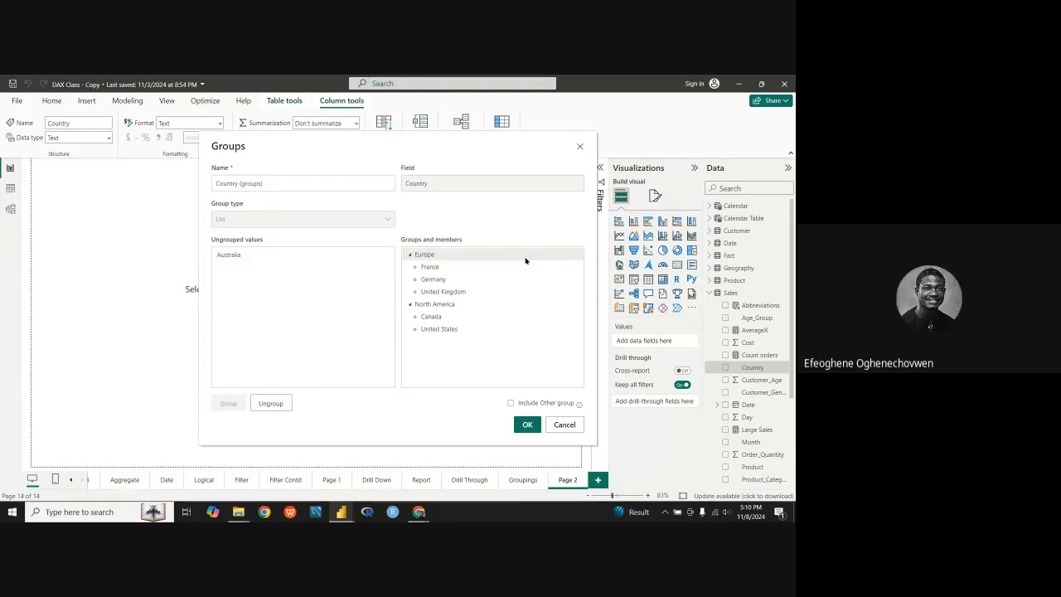
Put Australia in a group of its own, keep the name Australia, and create the grouped country field.
{"action": "left_click", "coordinate": [265, 256]}
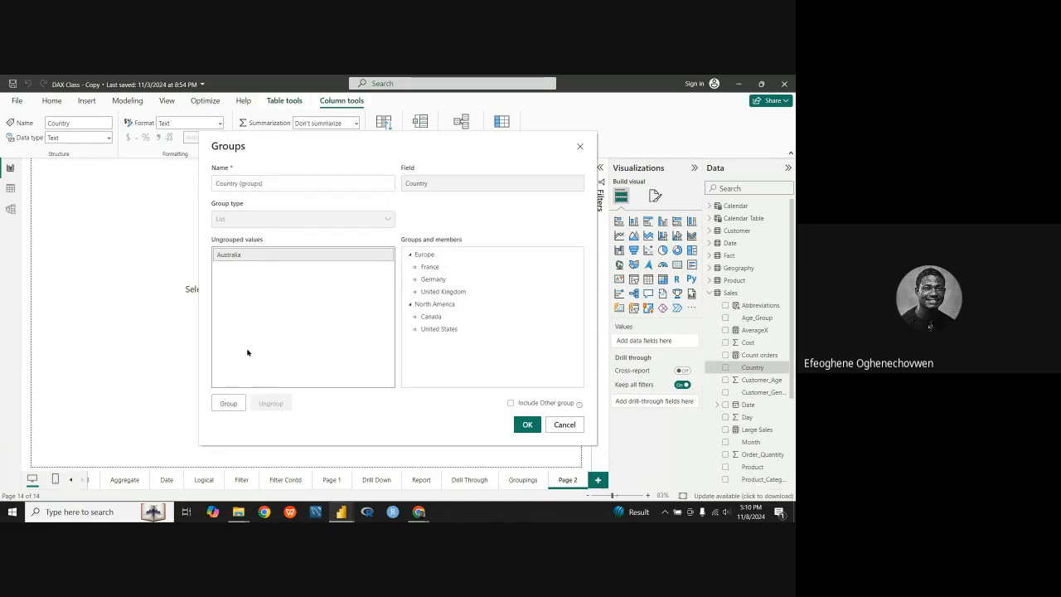
{"action": "left_click", "coordinate": [227, 403]}
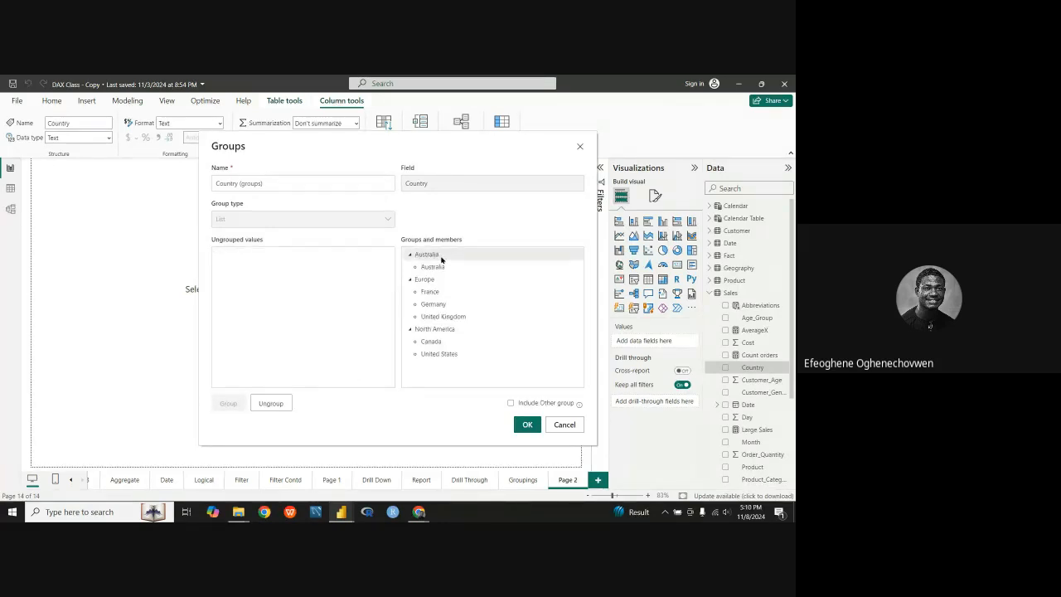
{"action": "double_click", "coordinate": [441, 255]}
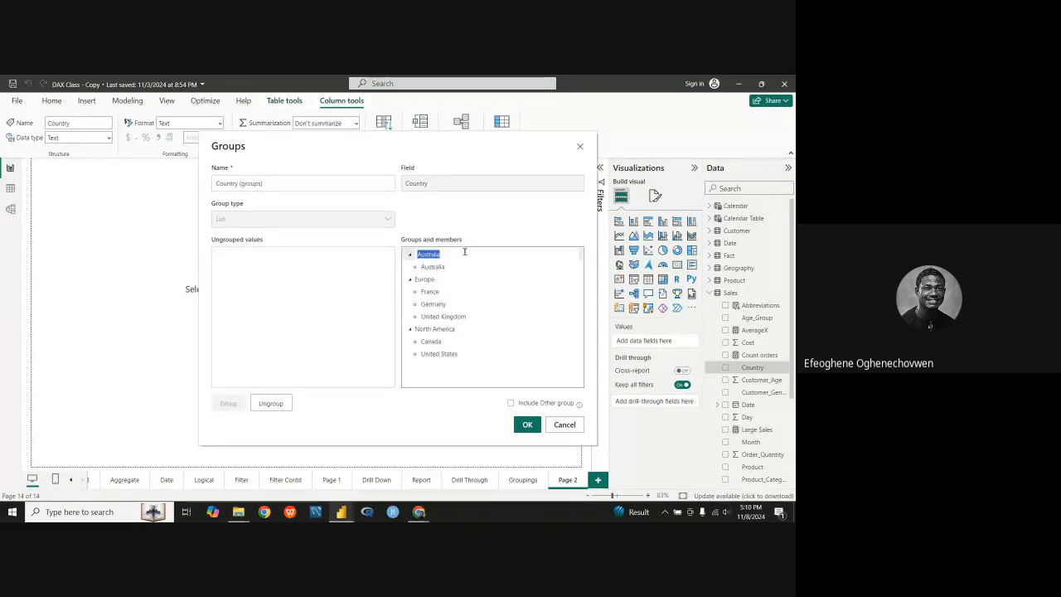
{"action": "key", "text": "Return"}
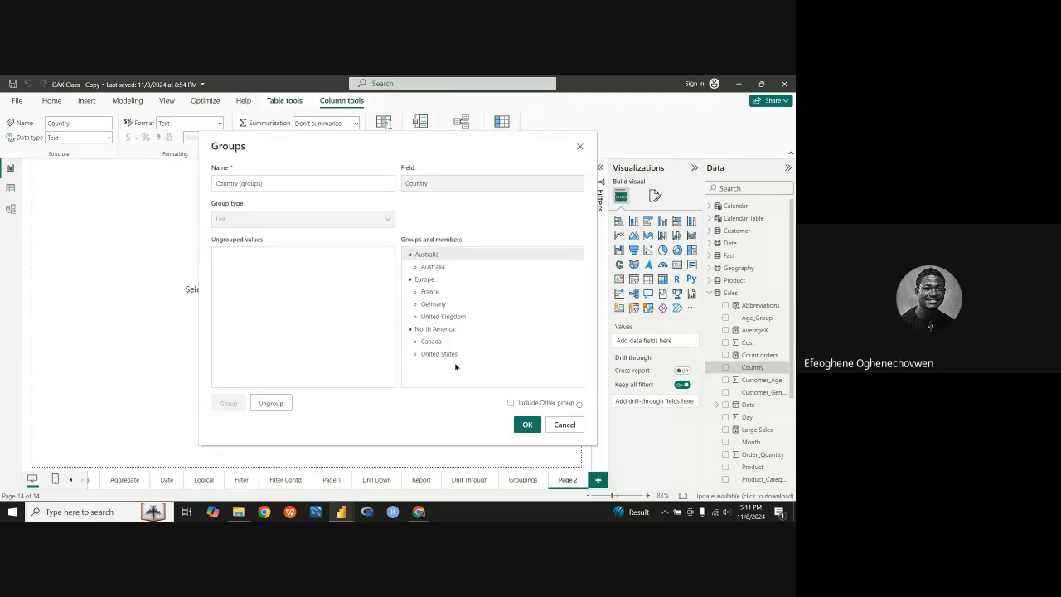
{"action": "left_click", "coordinate": [527, 425]}
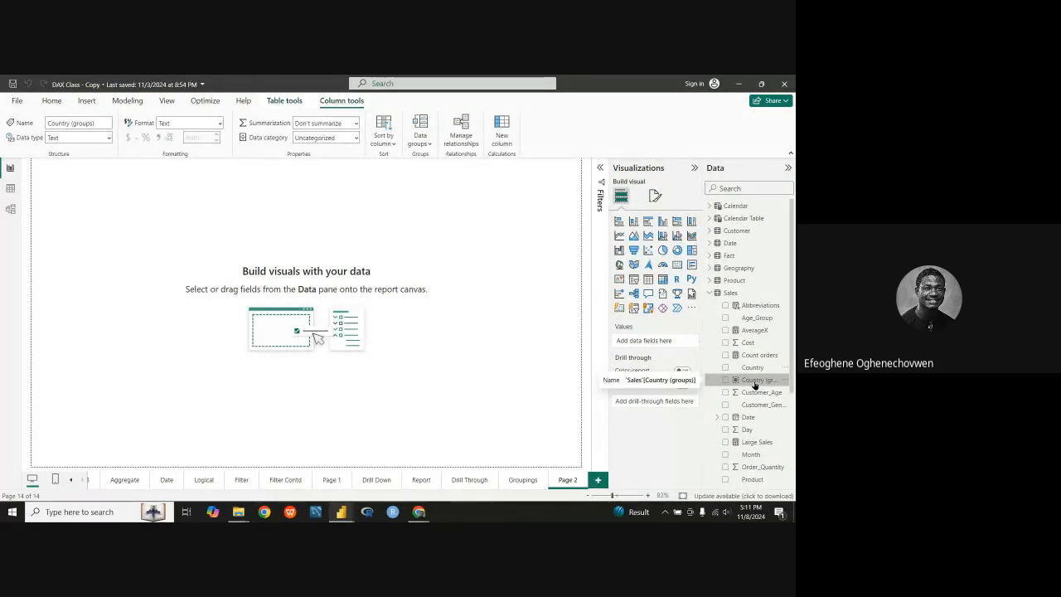
Look through the Sales table's fields, including Revenue, and start a new measure in that table.
{"action": "scroll", "coordinate": [737, 394], "scroll_direction": "down", "scroll_amount": 3}
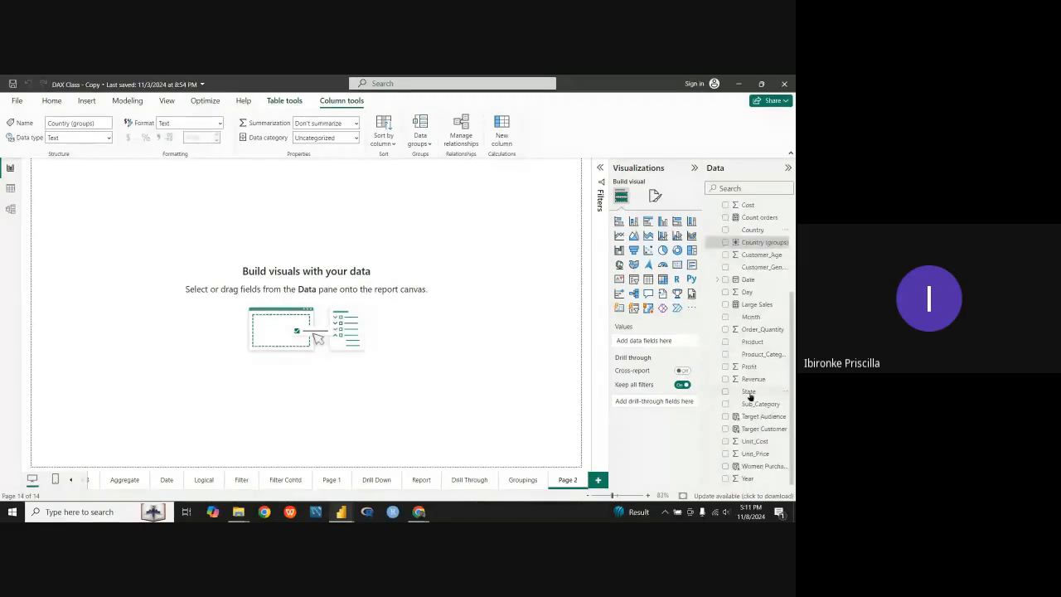
{"action": "scroll", "coordinate": [730, 398], "scroll_direction": "up", "scroll_amount": 3}
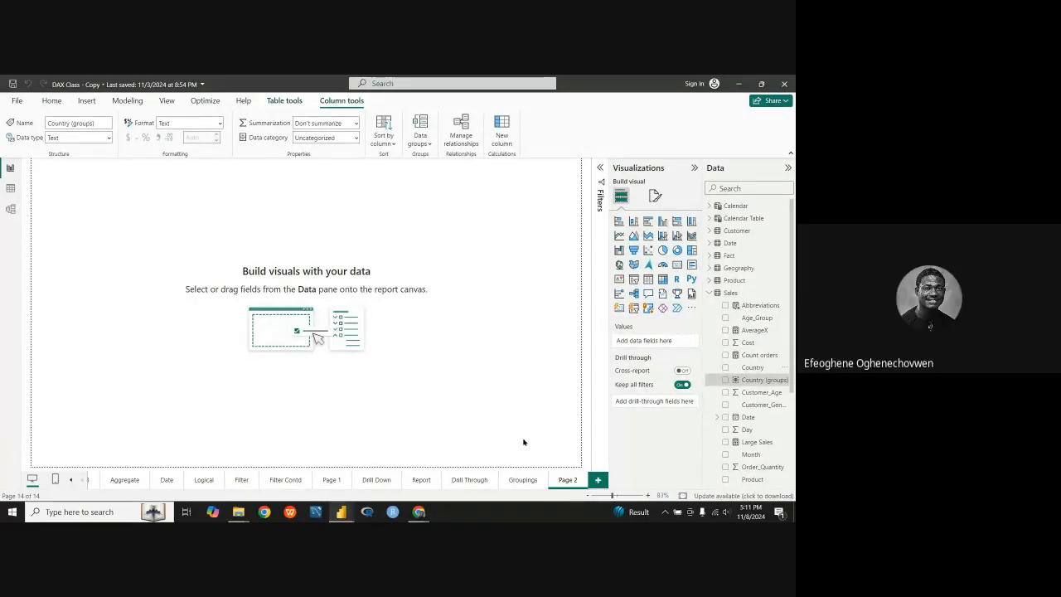
{"action": "scroll", "coordinate": [756, 374], "scroll_direction": "down", "scroll_amount": 3}
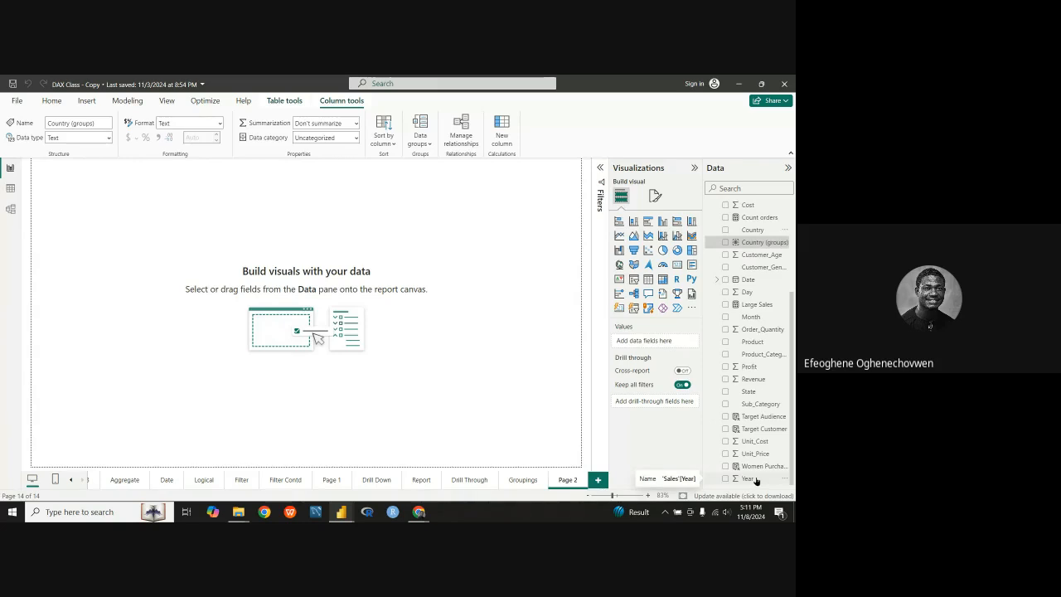
{"action": "scroll", "coordinate": [756, 480], "scroll_direction": "up", "scroll_amount": 1}
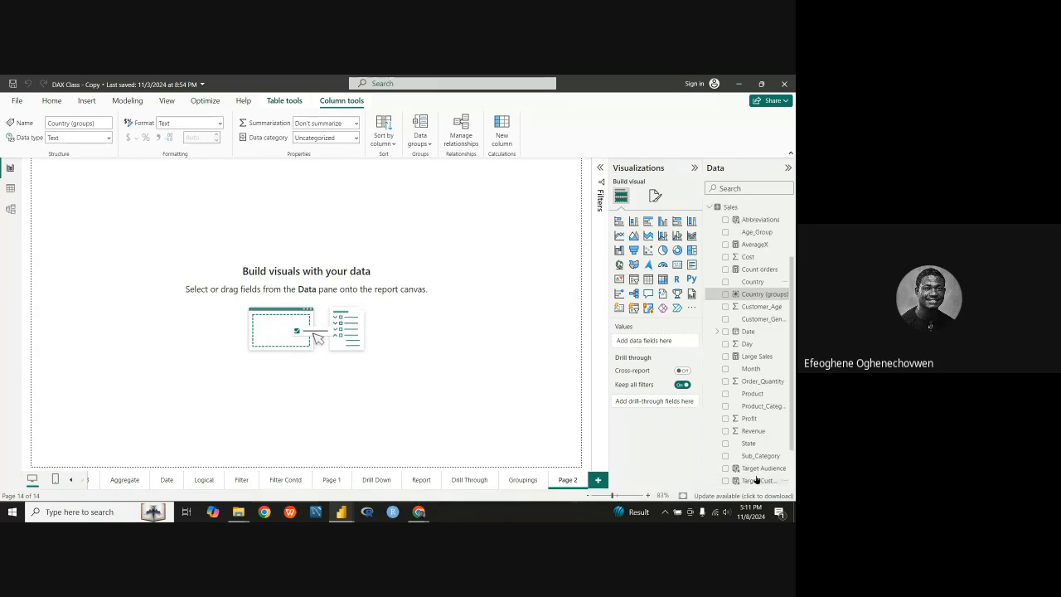
{"action": "left_click", "coordinate": [751, 431]}
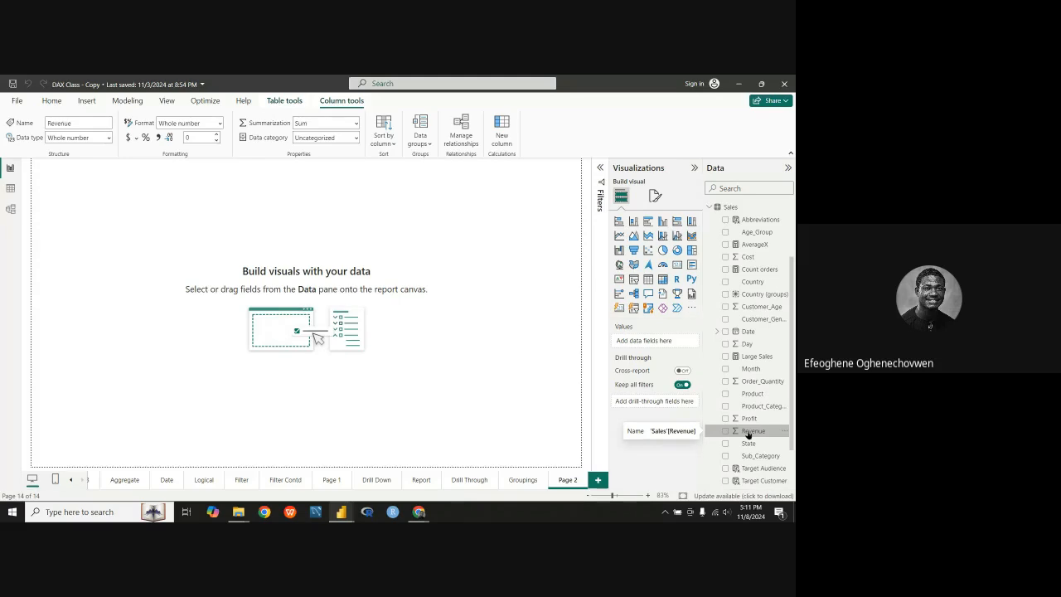
{"action": "scroll", "coordinate": [745, 355], "scroll_direction": "up", "scroll_amount": 3}
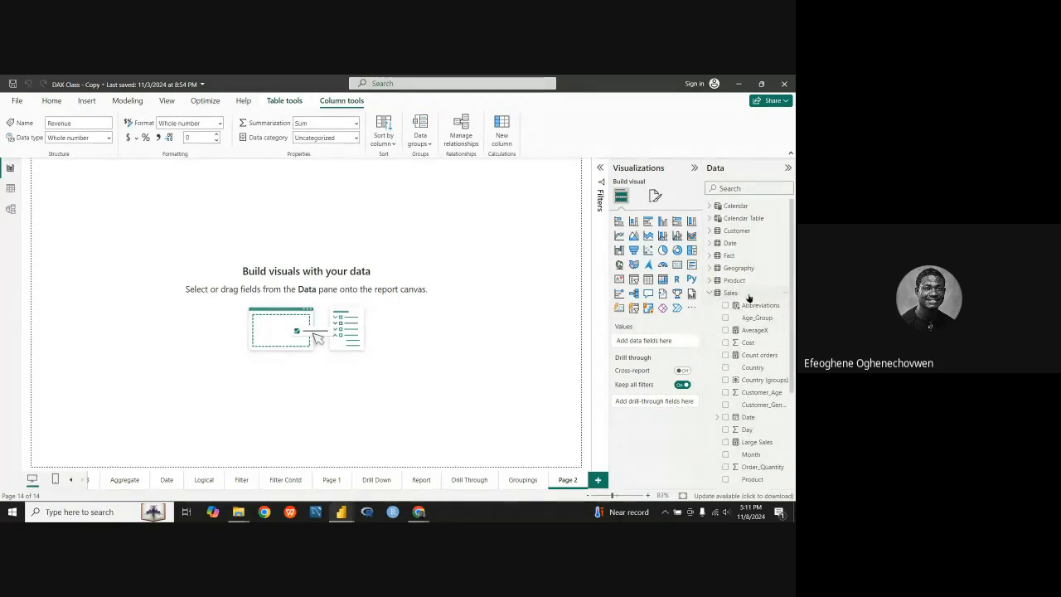
{"action": "left_click", "coordinate": [743, 294]}
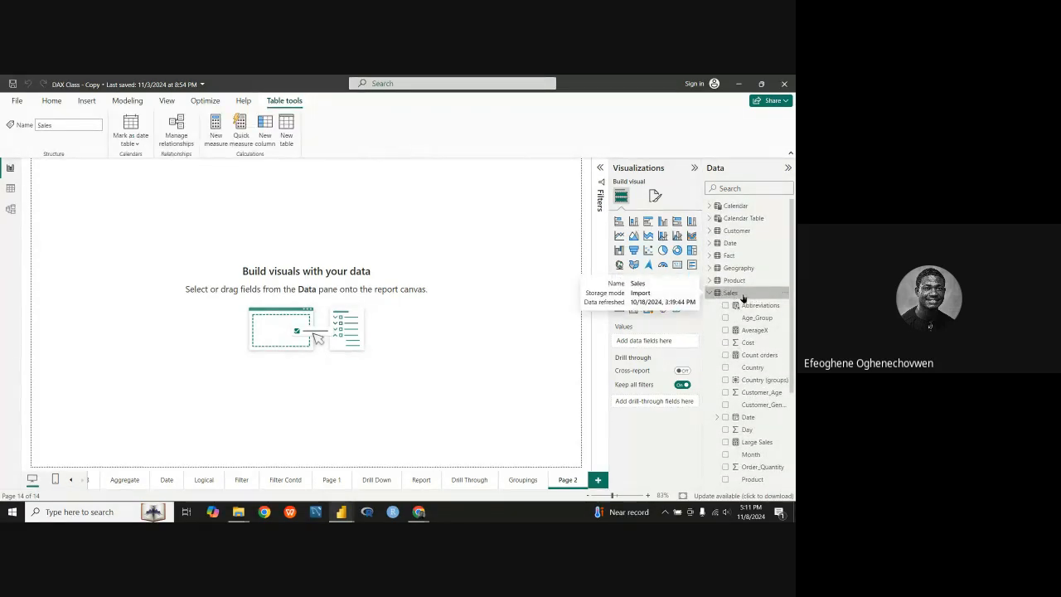
{"action": "right_click", "coordinate": [748, 294]}
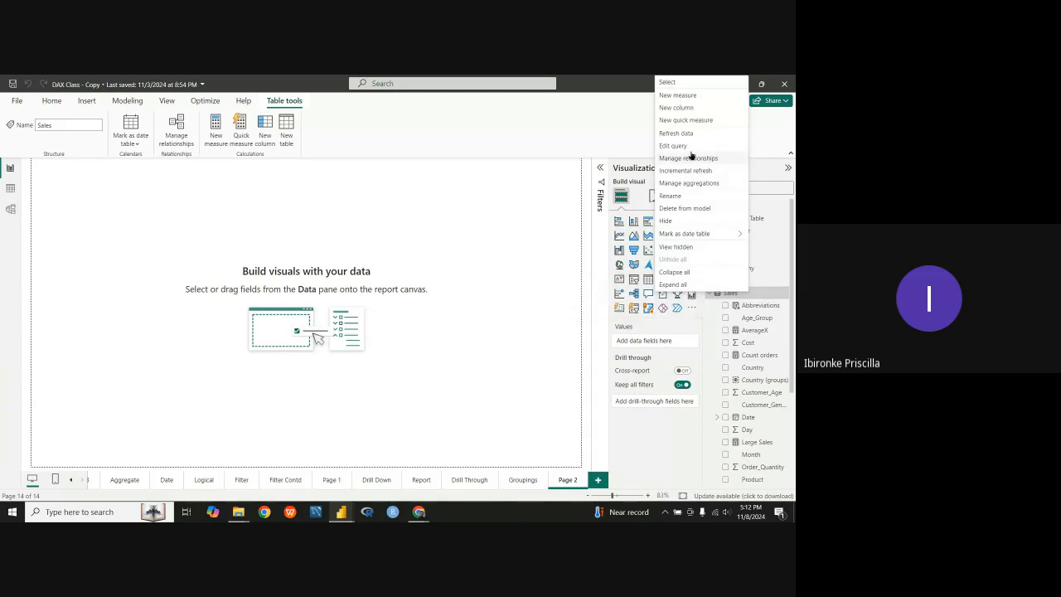
{"action": "left_click", "coordinate": [678, 97]}
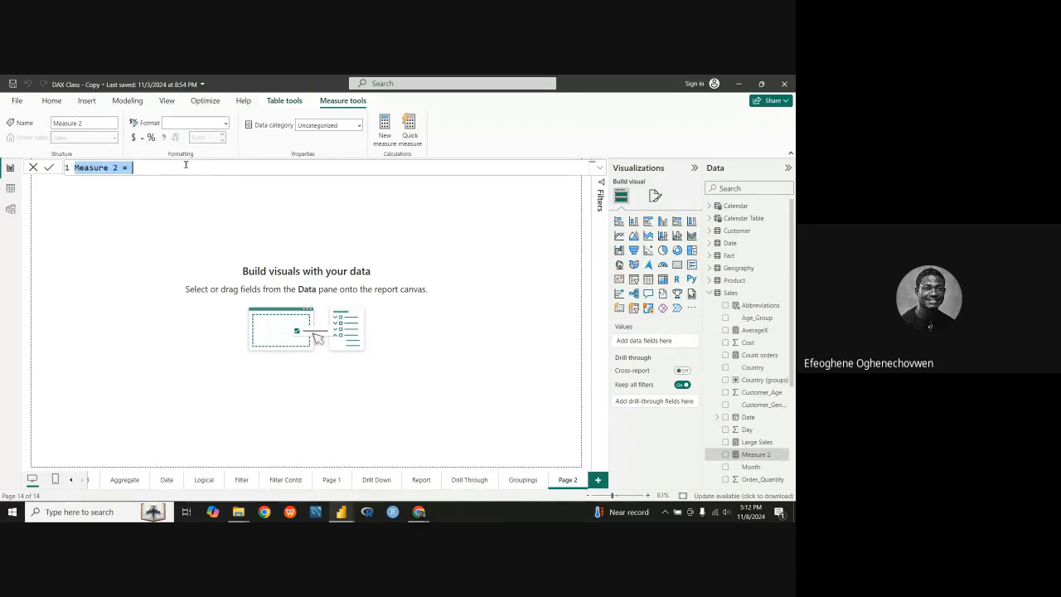
Name the new measure Ttl Rev and begin its formula with the SUM function.
{"action": "type", "text": "T"}
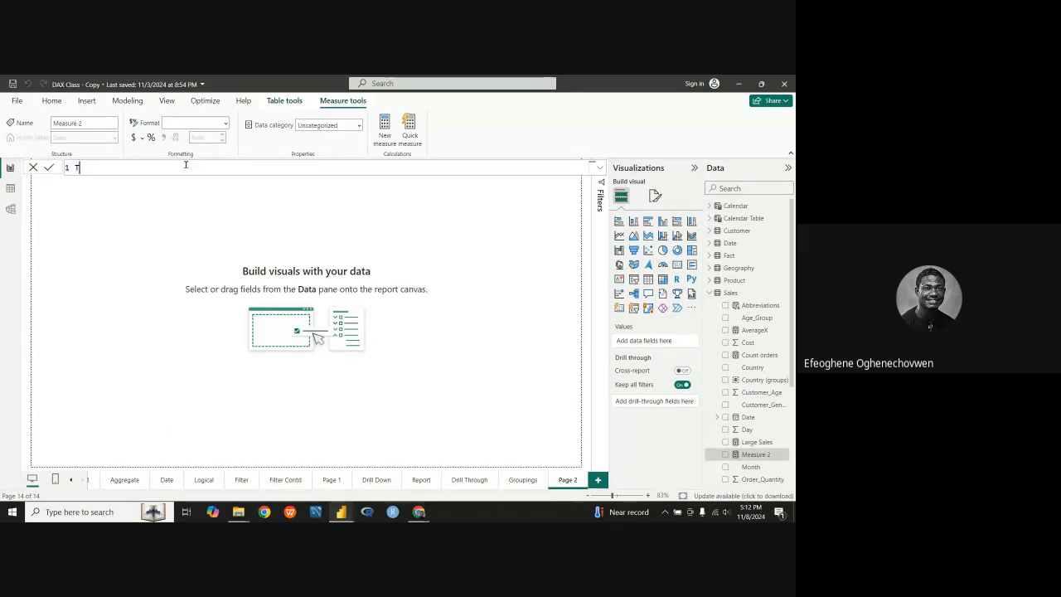
{"action": "type", "text": "tl"}
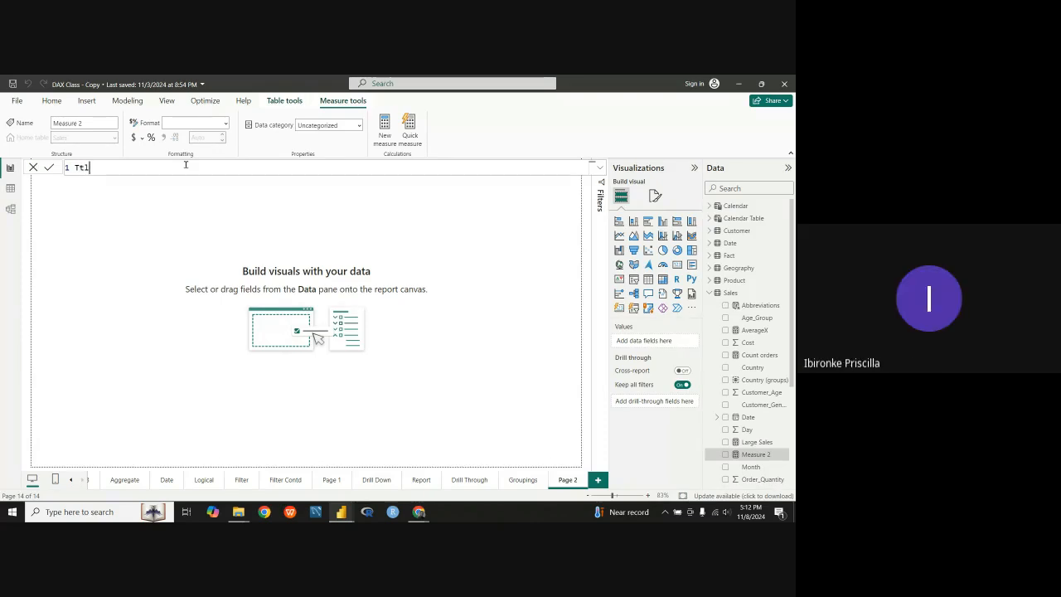
{"action": "type", "text": " M"}
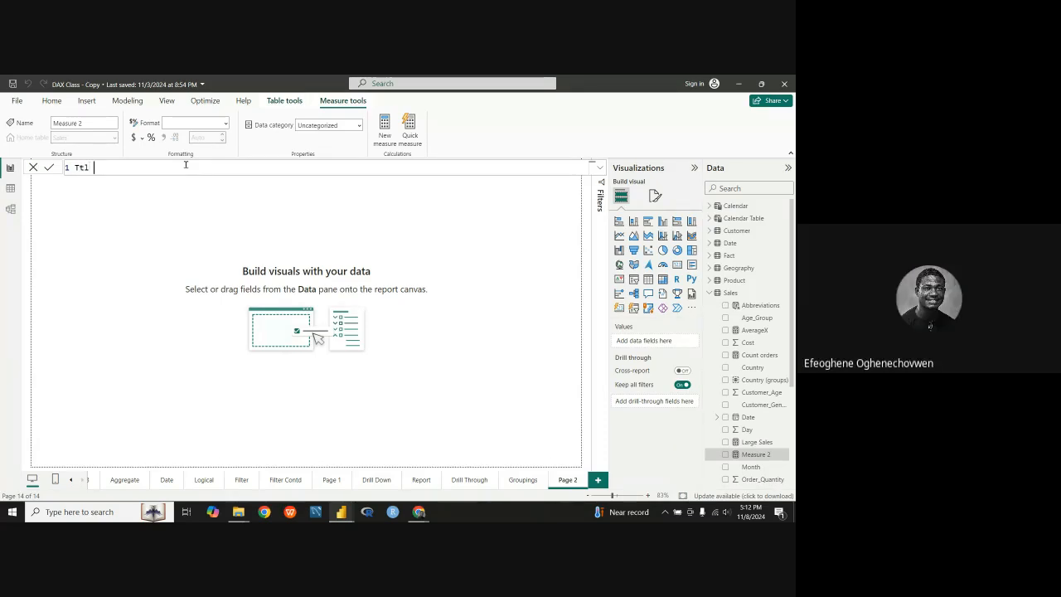
{"action": "type", "text": "Pe"}
{"action": "key", "text": "BackSpace"}
{"action": "key", "text": "BackSpace"}
{"action": "key", "text": "BackSpace"}
{"action": "type", "text": "Pro"}
{"action": "key", "text": "BackSpace"}
{"action": "key", "text": "BackSpace"}
{"action": "key", "text": "BackSpace"}
{"action": "type", "text": "Rev = sum"}
{"action": "key", "text": "Tab"}
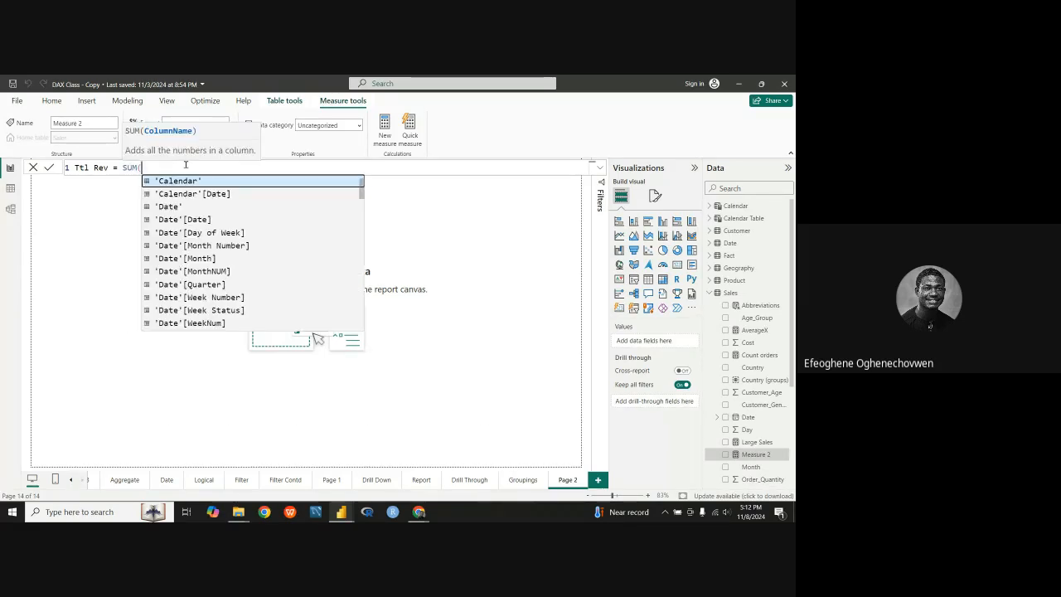
Complete the SUM function with the Sales table's Unit_Price column as its argument.
{"action": "scroll", "coordinate": [208, 270], "scroll_direction": "down", "scroll_amount": 9}
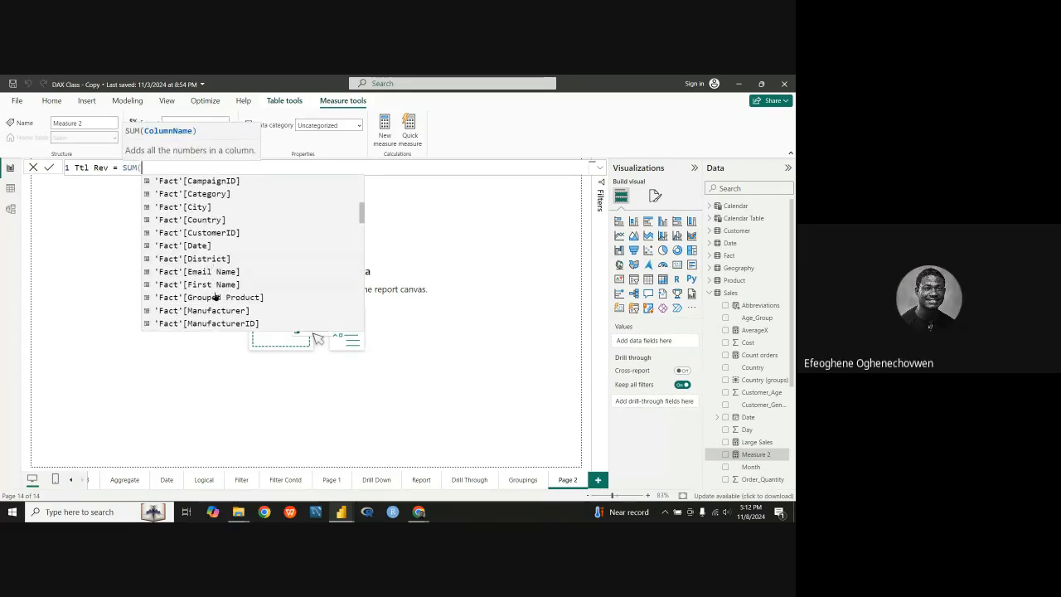
{"action": "scroll", "coordinate": [217, 303], "scroll_direction": "down", "scroll_amount": 12}
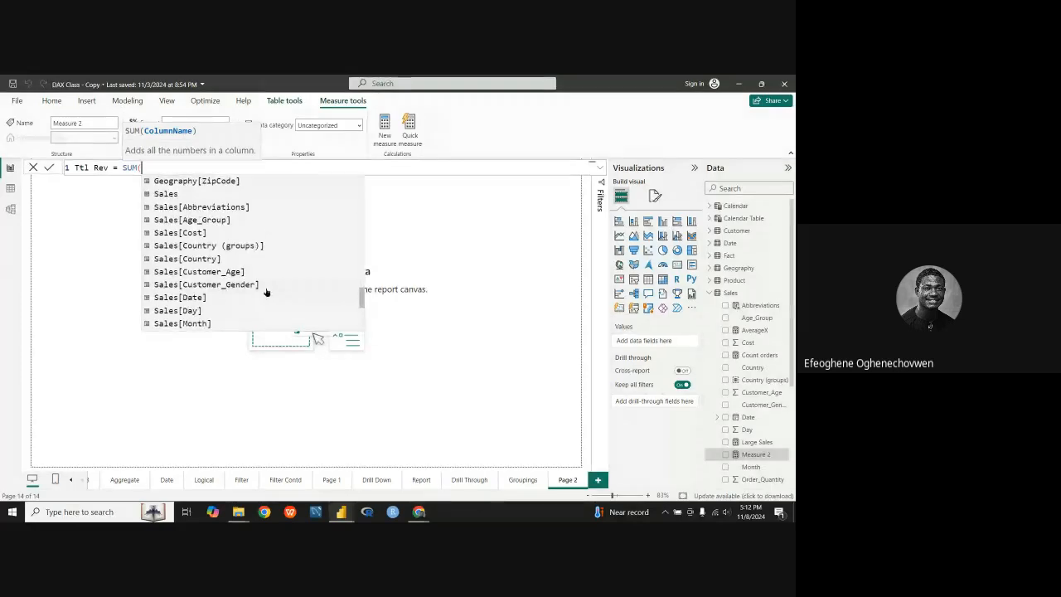
{"action": "scroll", "coordinate": [220, 285], "scroll_direction": "down", "scroll_amount": 3}
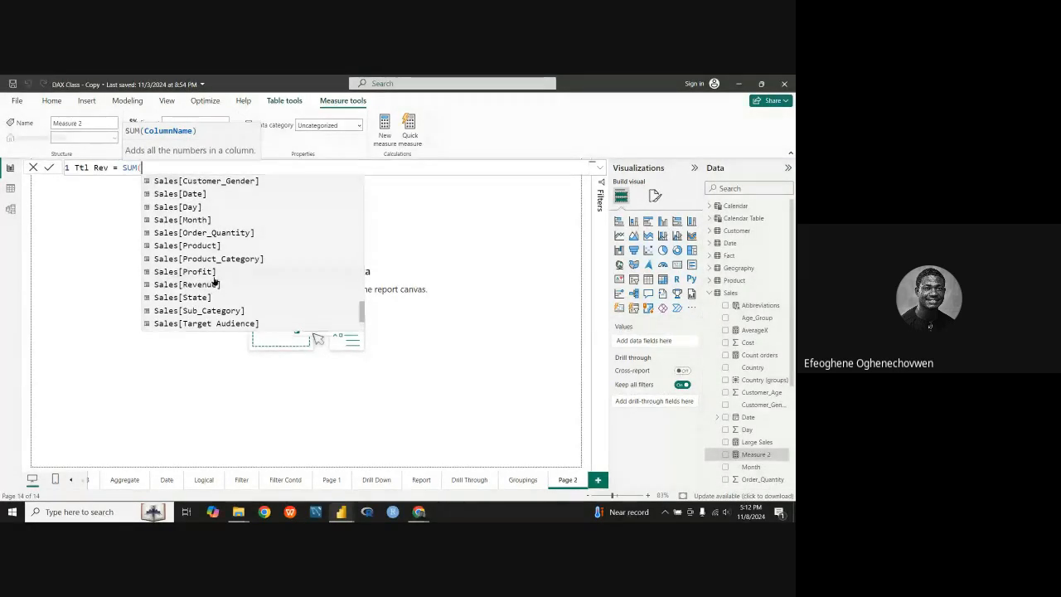
{"action": "scroll", "coordinate": [213, 283], "scroll_direction": "down", "scroll_amount": 1}
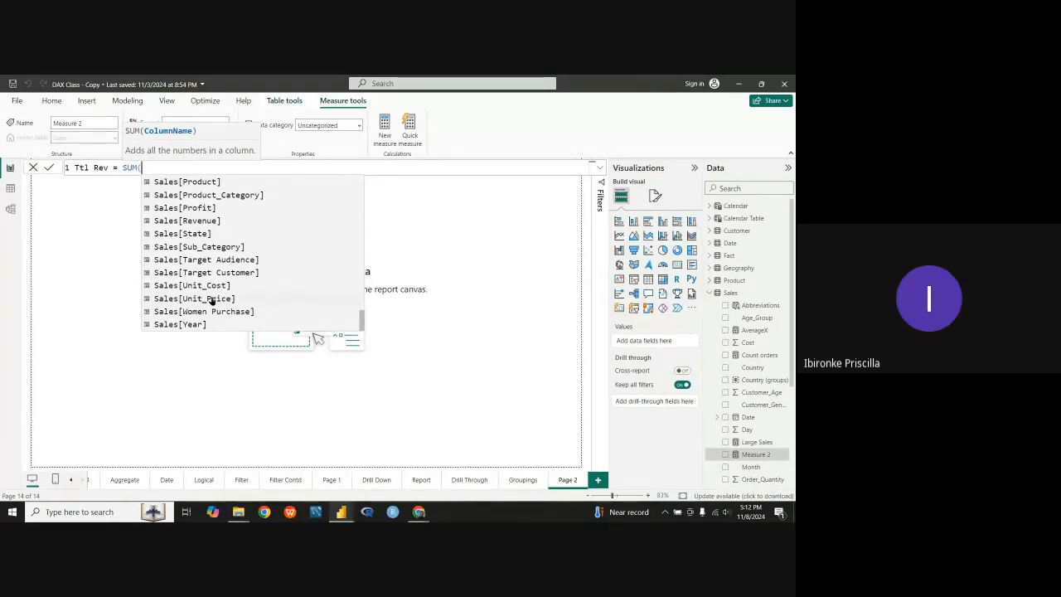
{"action": "left_click", "coordinate": [207, 300]}
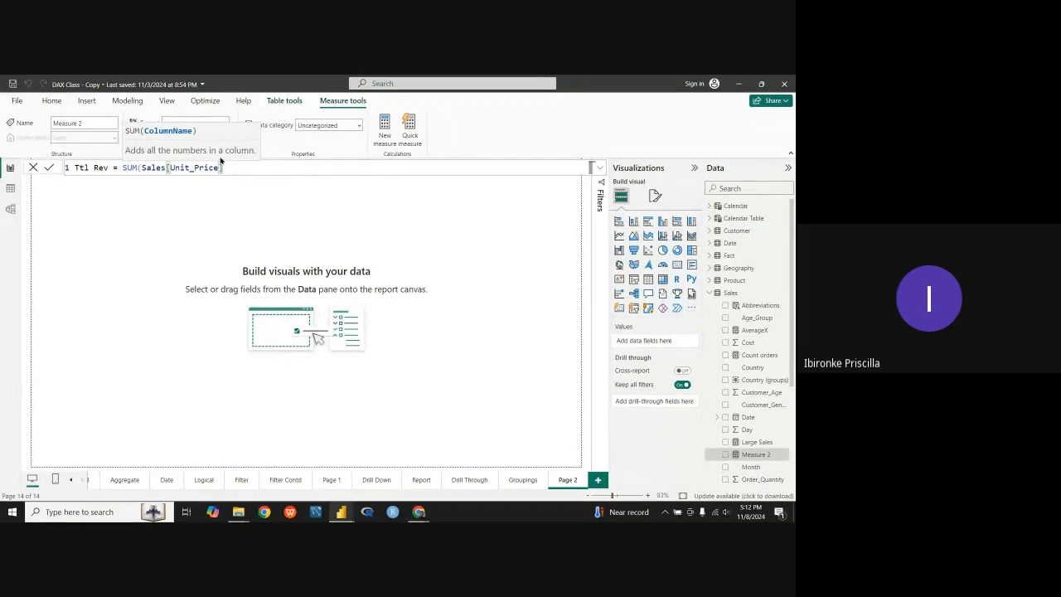
{"action": "type", "text": ")"}
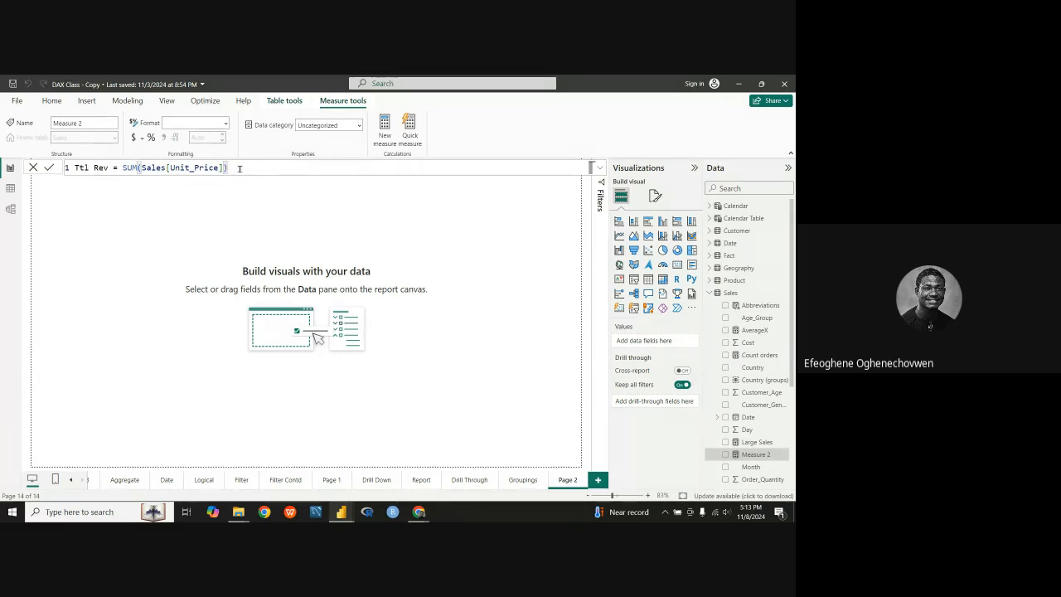
Commit the Ttl Rev measure and display it in a new card visual on Page 2.
{"action": "key", "text": "Return"}
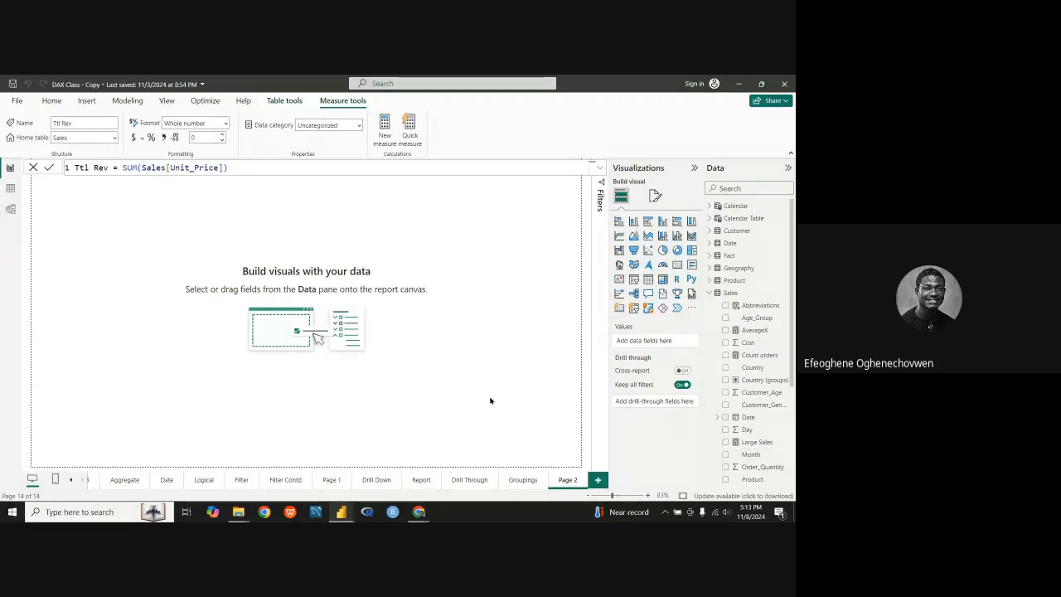
{"action": "left_click", "coordinate": [677, 265]}
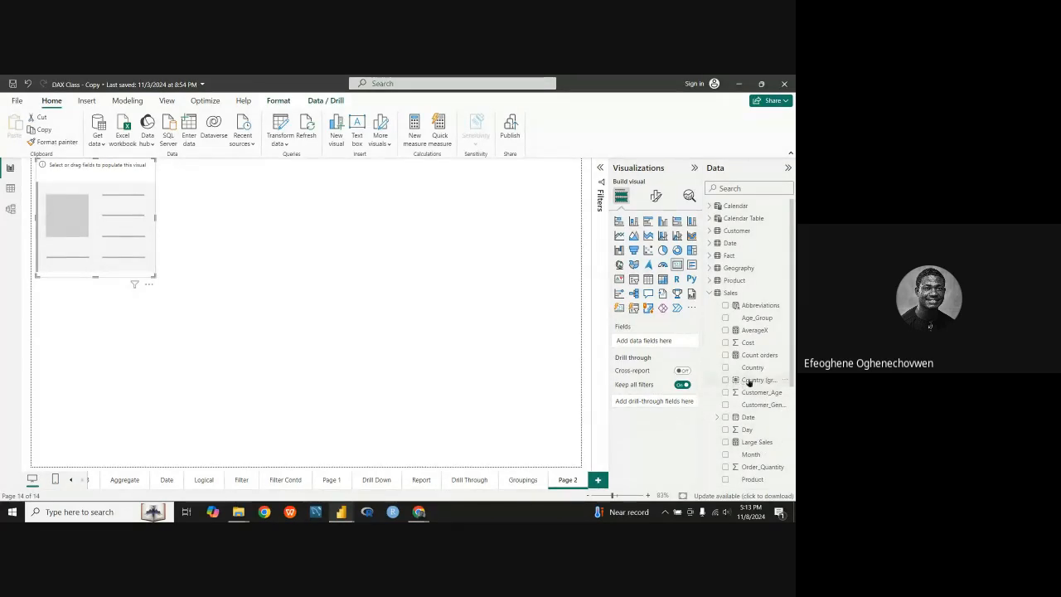
{"action": "scroll", "coordinate": [758, 373], "scroll_direction": "down", "scroll_amount": 4}
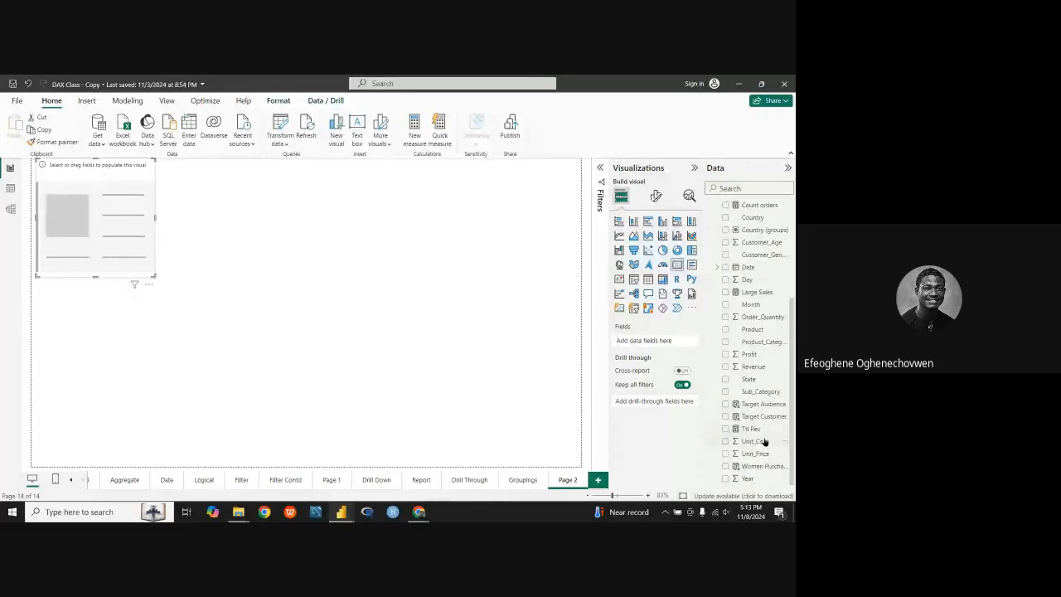
{"action": "left_click_drag", "start_coordinate": [751, 428], "coordinate": [192, 218]}
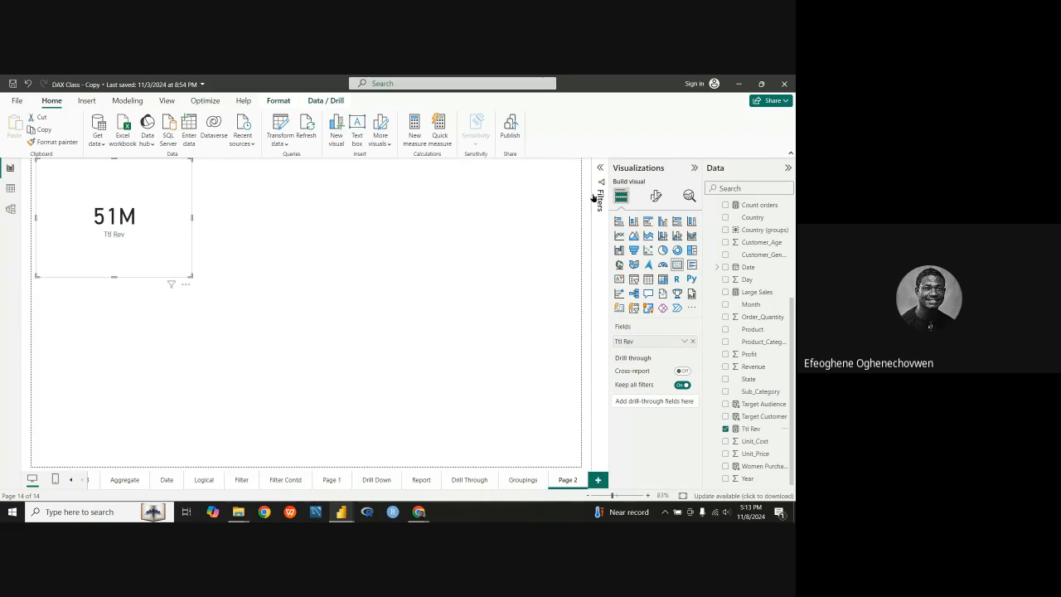
Turn on the shadow effect for the Ttl Rev card, then nudge the card away from the page corner and reduce its height.
{"action": "left_click", "coordinate": [655, 197]}
{"action": "left_click", "coordinate": [654, 242]}
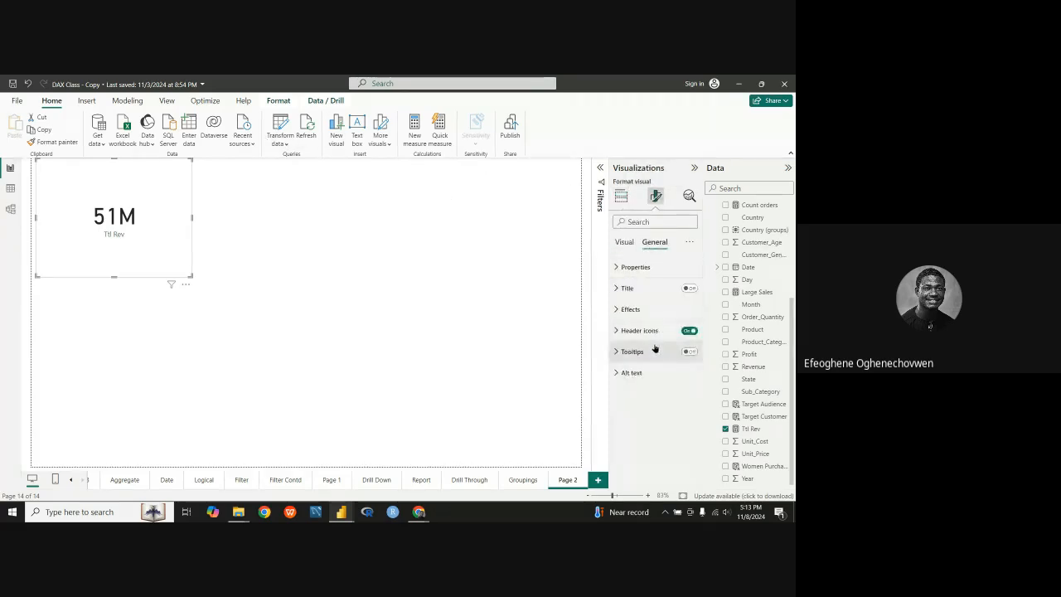
{"action": "left_click", "coordinate": [627, 308]}
{"action": "left_click", "coordinate": [684, 444]}
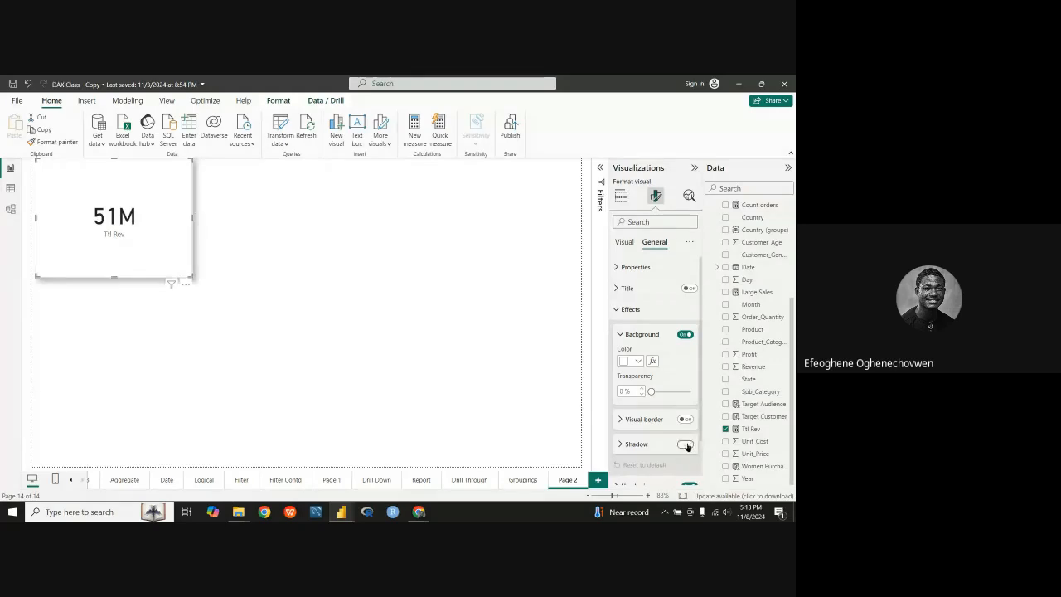
{"action": "mouse_move", "coordinate": [163, 232]}
{"action": "left_mouse_down"}
{"action": "mouse_move", "coordinate": [170, 250]}
{"action": "mouse_move", "coordinate": [165, 236]}
{"action": "left_mouse_up"}
{"action": "left_click_drag", "start_coordinate": [119, 286], "coordinate": [120, 253]}
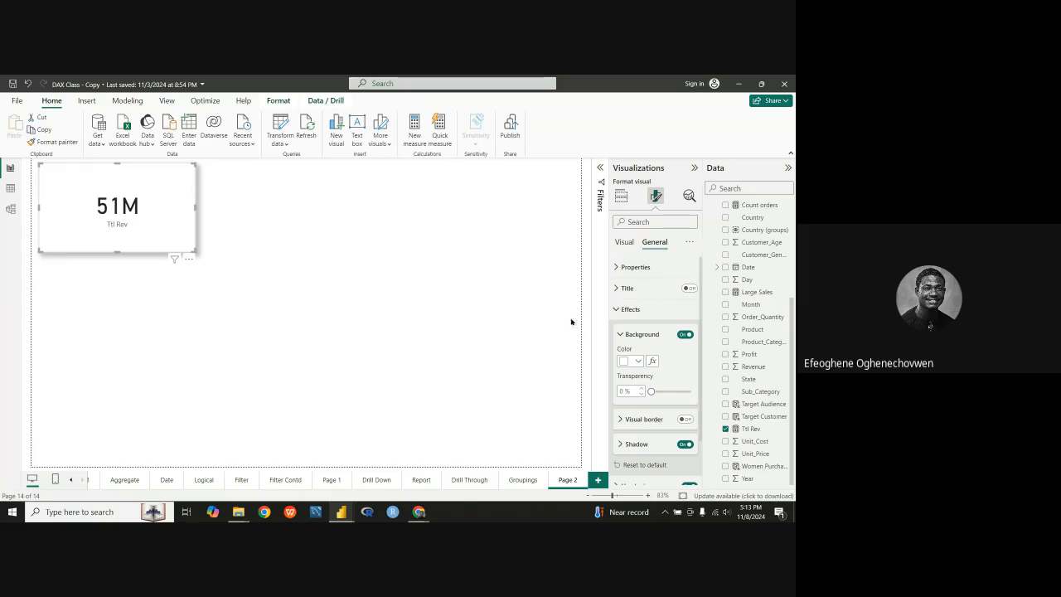
{"action": "scroll", "coordinate": [722, 298], "scroll_direction": "up", "scroll_amount": 4}
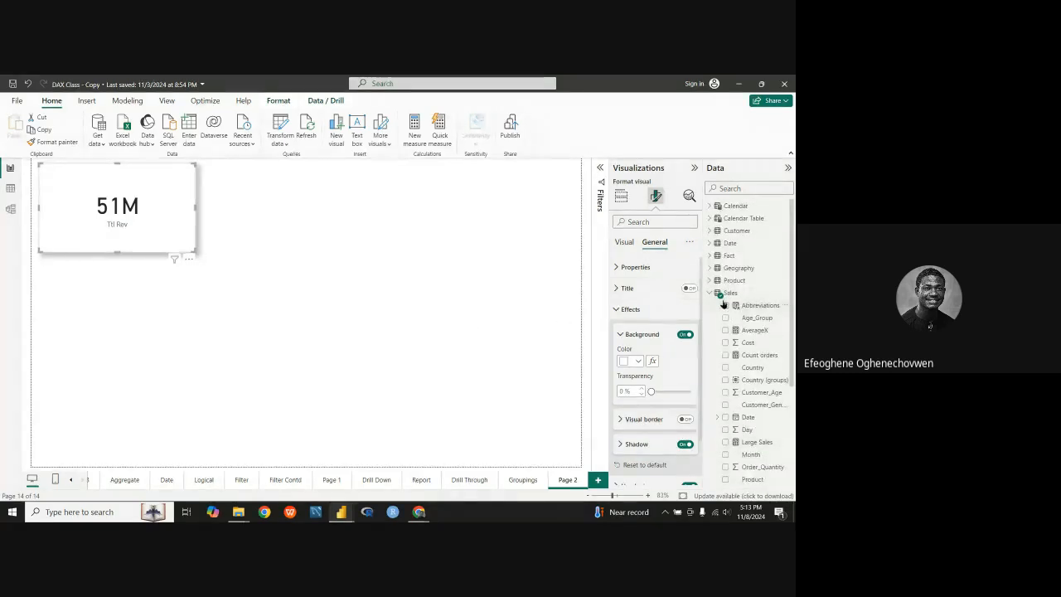
{"action": "right_click", "coordinate": [767, 384]}
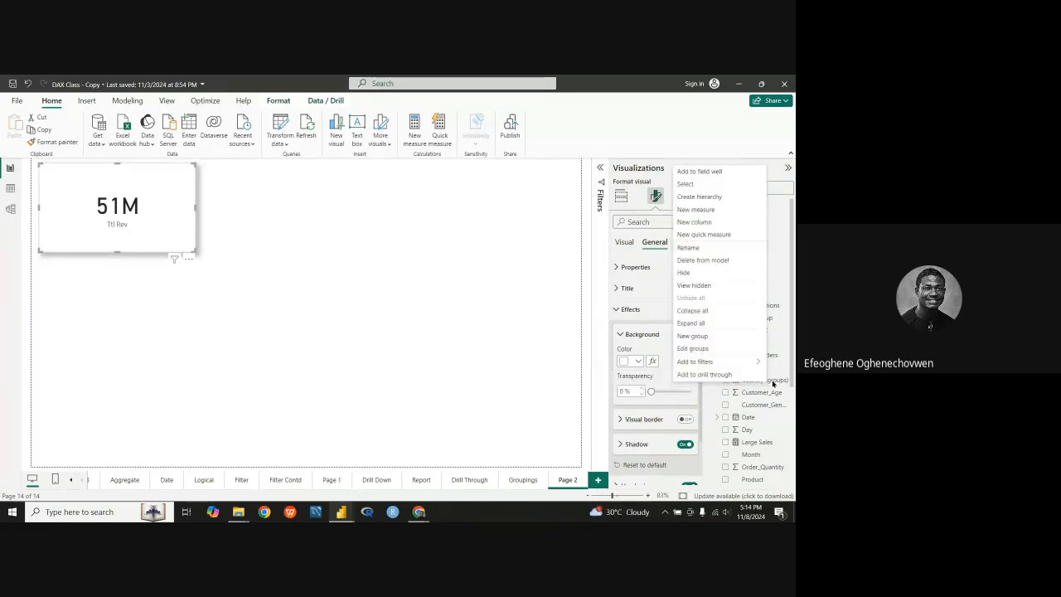
{"action": "left_click", "coordinate": [772, 384]}
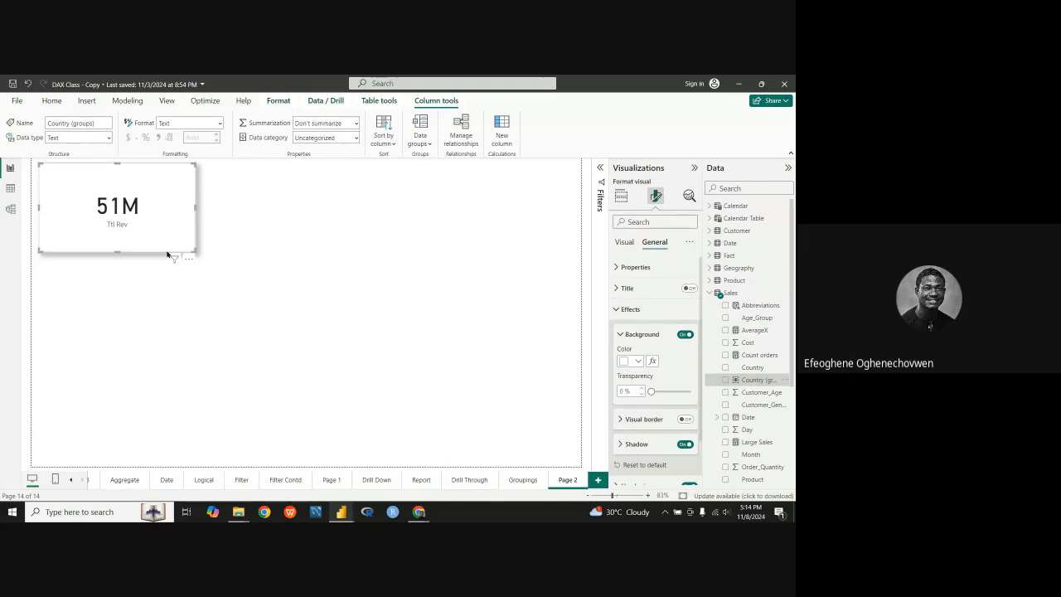
{"action": "left_click", "coordinate": [620, 334]}
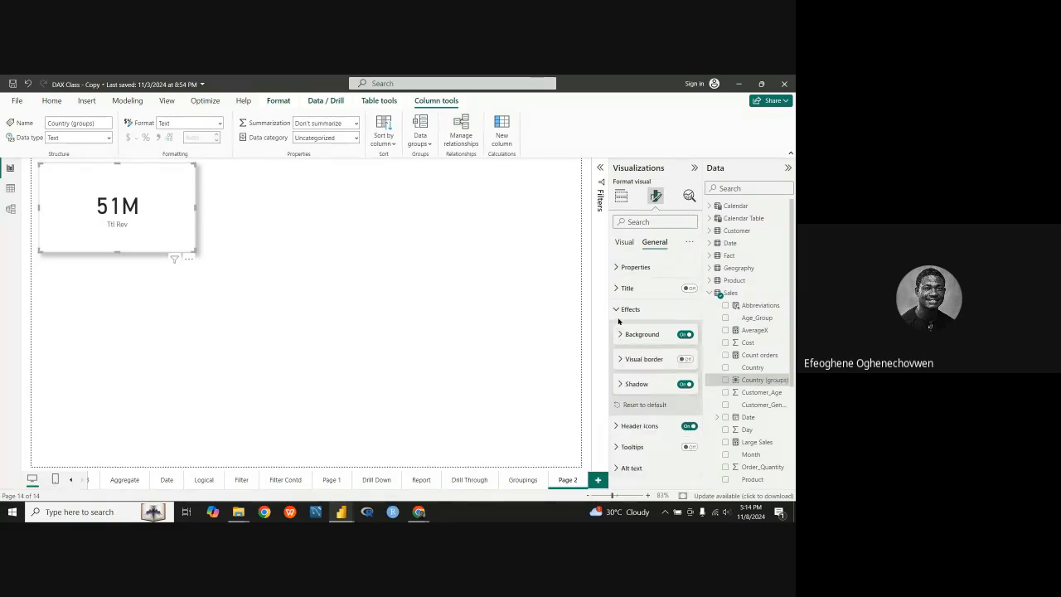
{"action": "left_click", "coordinate": [620, 311]}
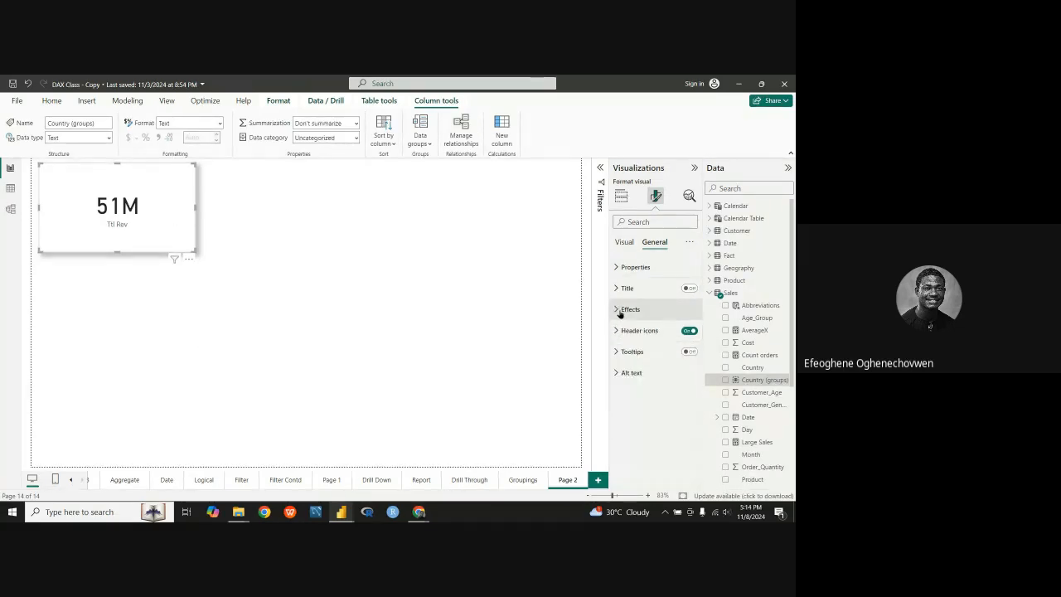
{"action": "left_click", "coordinate": [708, 294]}
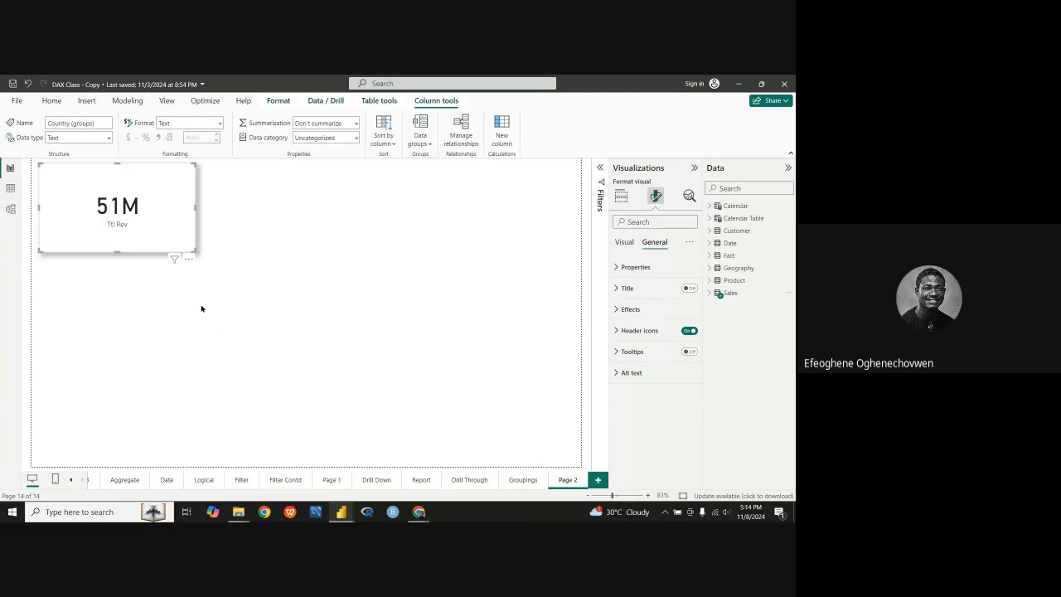
Deselect the card, add an empty stacked column chart below it, and move the chart down and widen it slightly.
{"action": "left_click", "coordinate": [411, 258]}
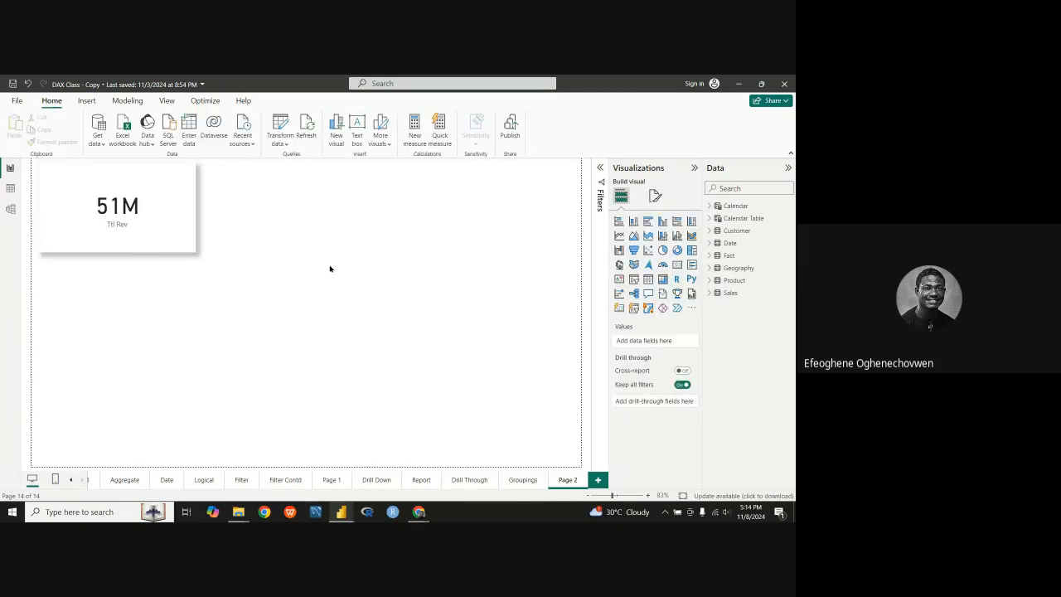
{"action": "left_click", "coordinate": [633, 222]}
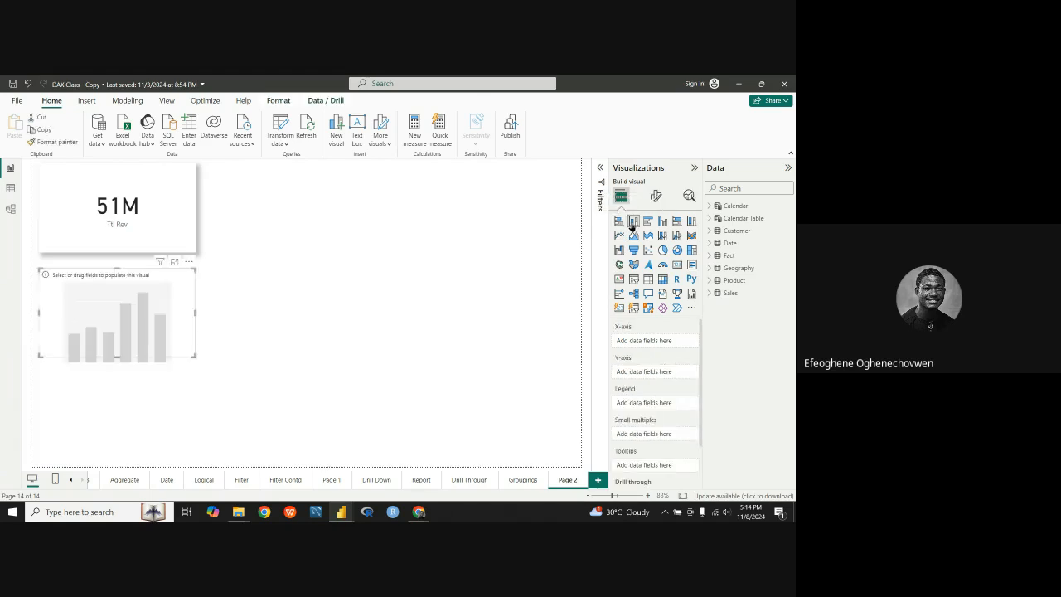
{"action": "left_click_drag", "start_coordinate": [39, 331], "coordinate": [31, 379]}
{"action": "left_click_drag", "start_coordinate": [189, 358], "coordinate": [211, 361]}
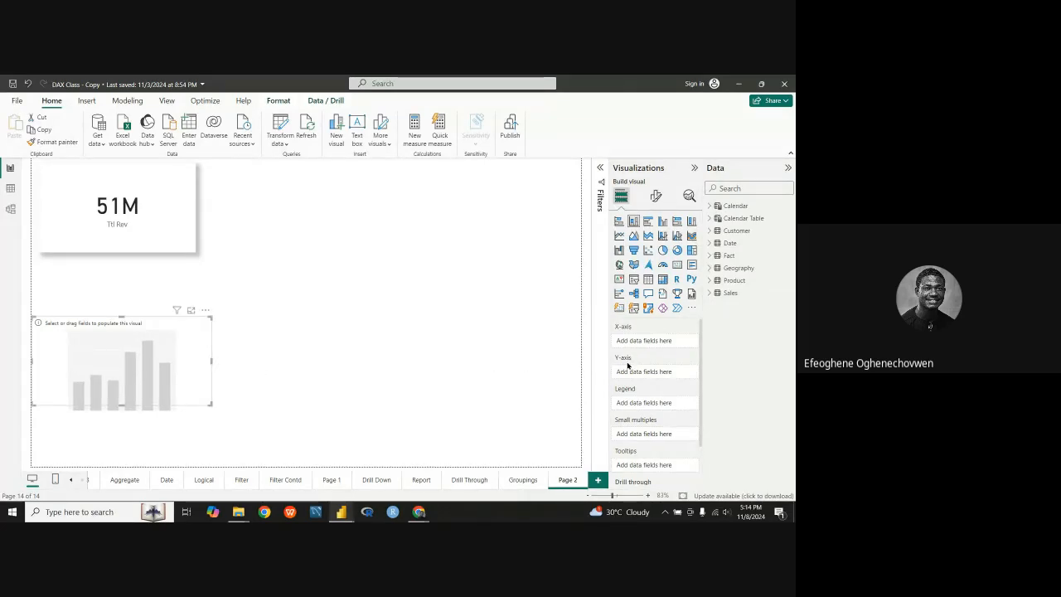
Plot Ttl Rev on the column chart's Y-axis against the Sales table's Country on the X-axis, and widen the chart slightly.
{"action": "left_click", "coordinate": [709, 292]}
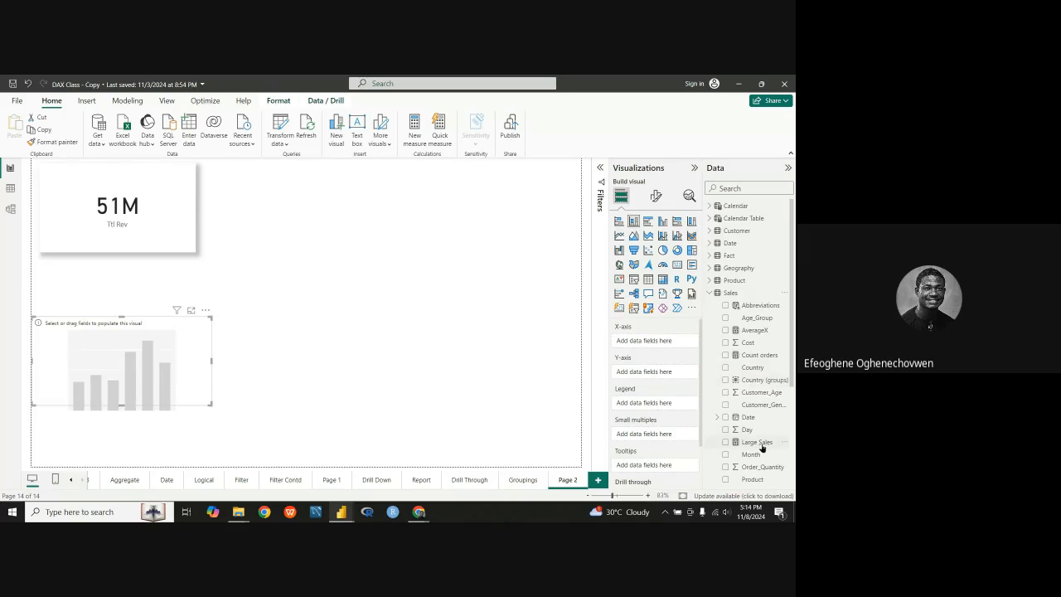
{"action": "scroll", "coordinate": [761, 448], "scroll_direction": "down", "scroll_amount": 4}
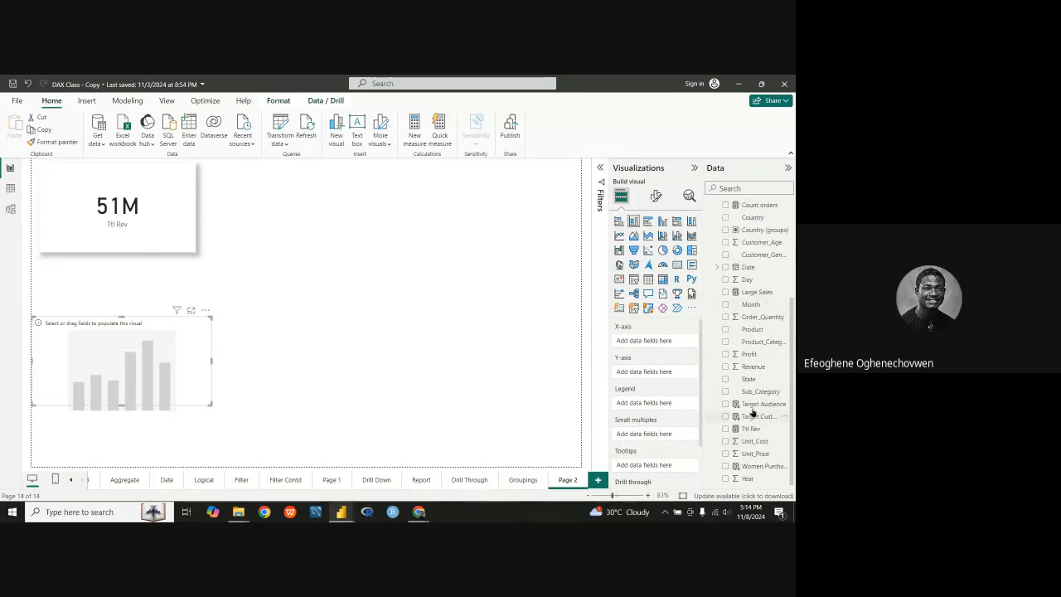
{"action": "scroll", "coordinate": [749, 388], "scroll_direction": "up", "scroll_amount": 4}
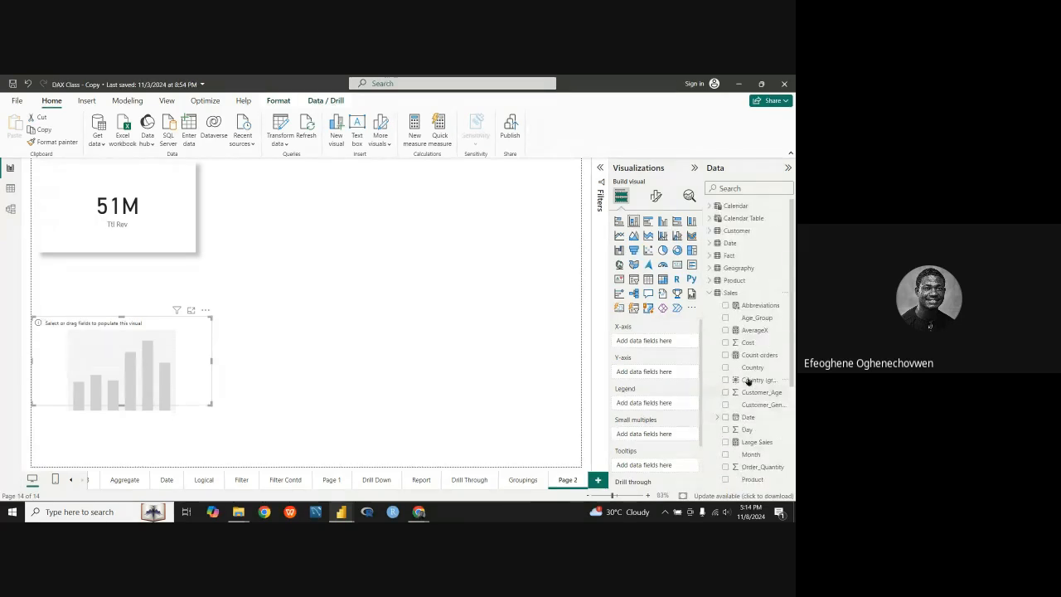
{"action": "left_click_drag", "start_coordinate": [756, 371], "coordinate": [655, 341]}
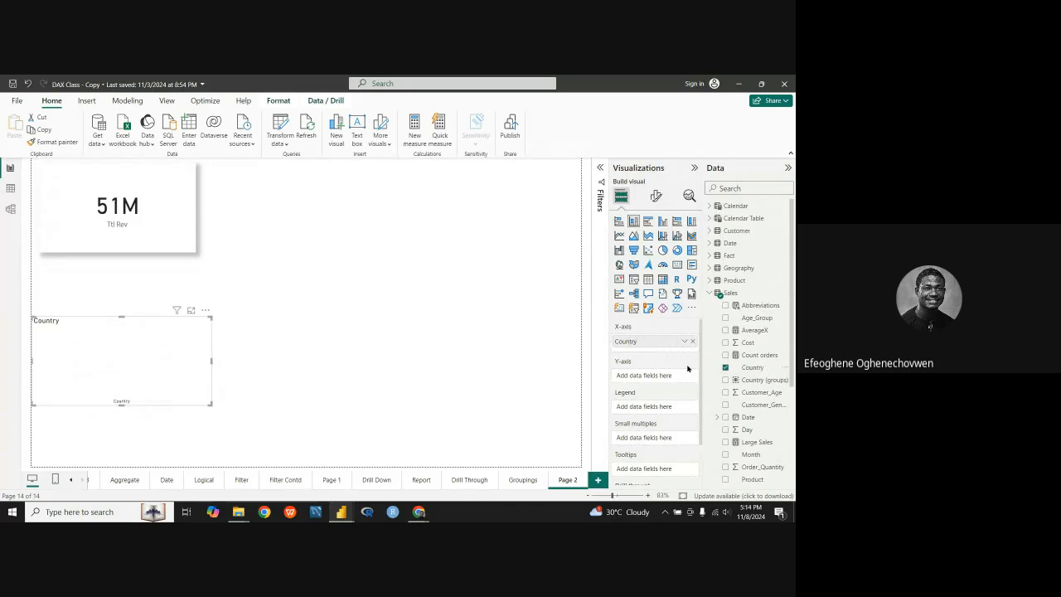
{"action": "scroll", "coordinate": [750, 383], "scroll_direction": "down", "scroll_amount": 4}
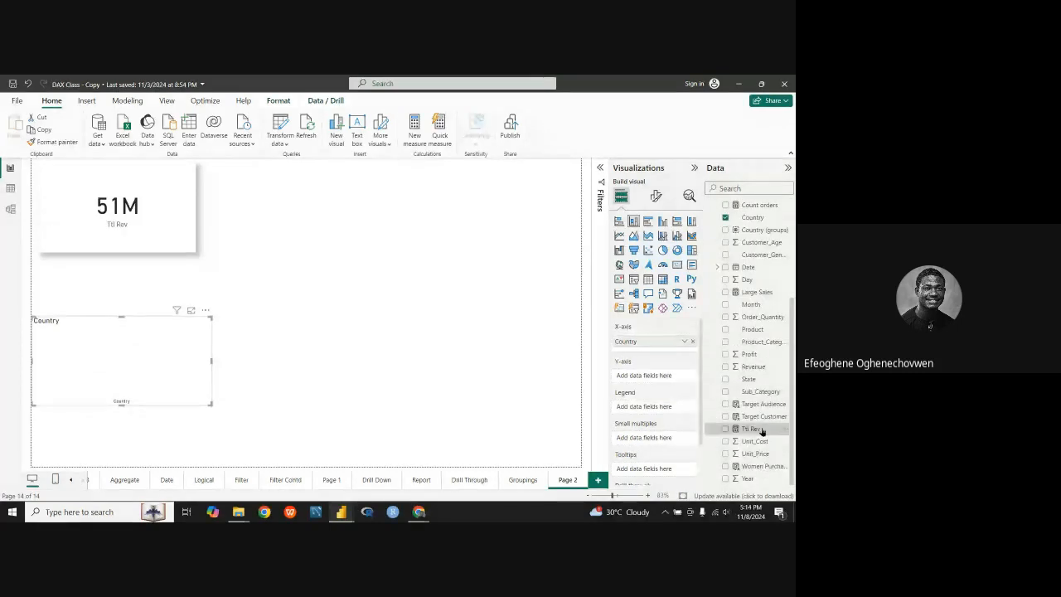
{"action": "left_click_drag", "start_coordinate": [754, 429], "coordinate": [675, 403]}
{"action": "left_click_drag", "start_coordinate": [213, 362], "coordinate": [220, 362]}
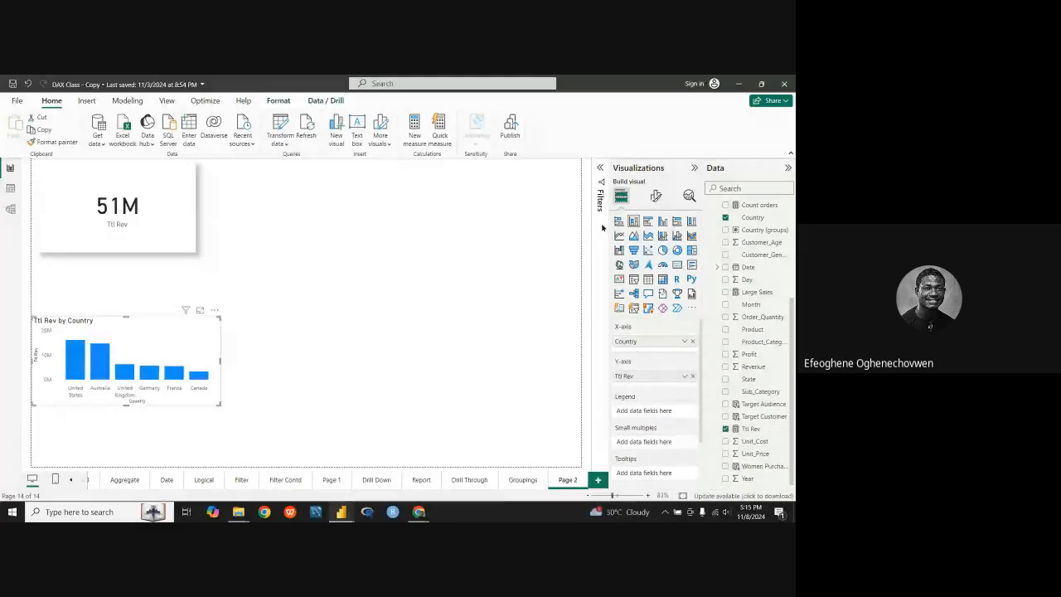
Turn on the shadow effect for the Ttl Rev by Country chart and shift the chart slightly inward on the page.
{"action": "left_click", "coordinate": [656, 195]}
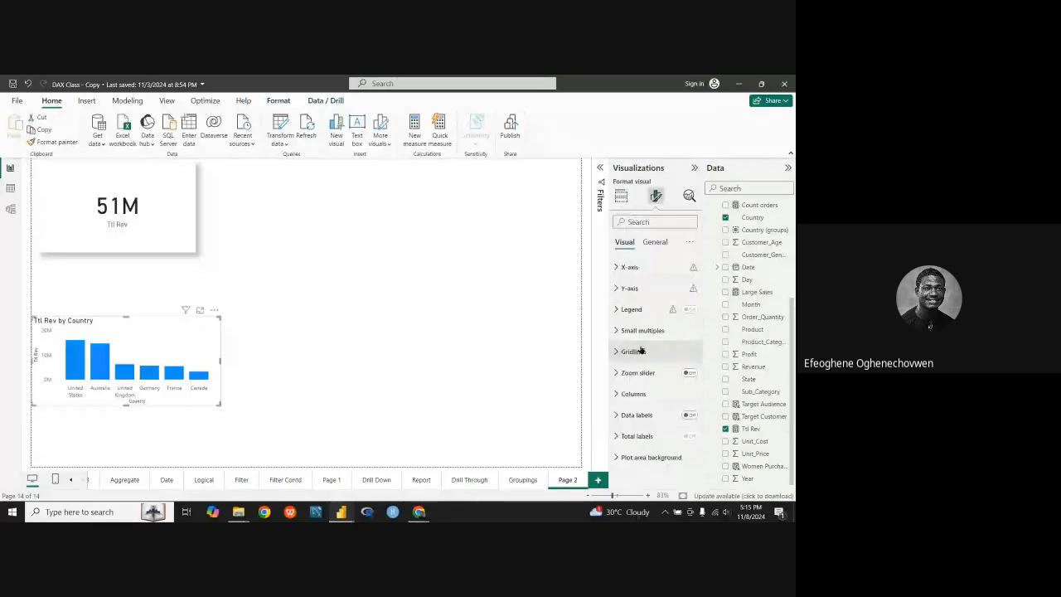
{"action": "left_click", "coordinate": [654, 242]}
{"action": "left_click", "coordinate": [628, 309]}
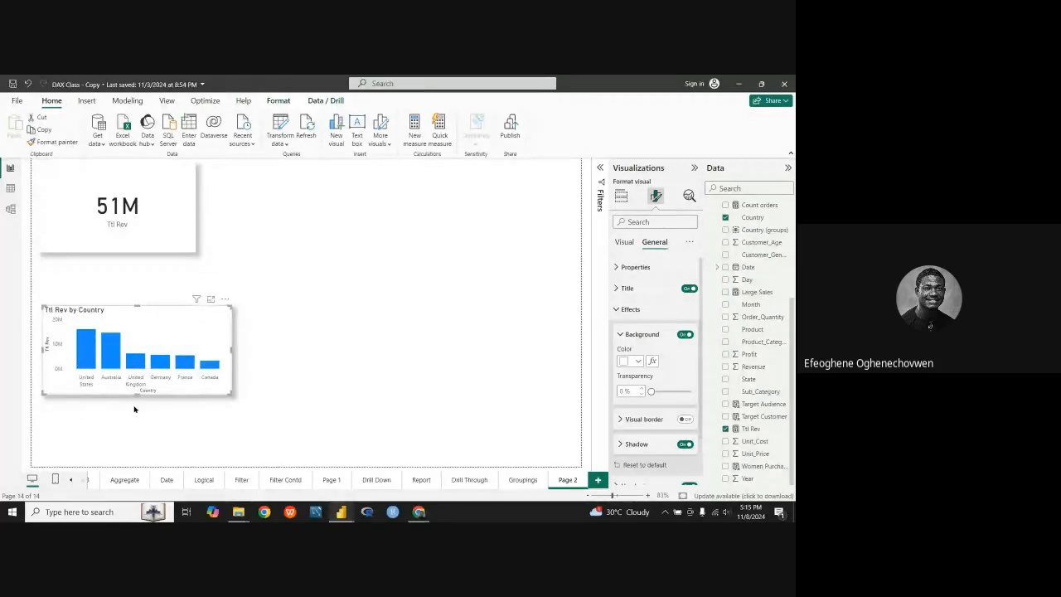
Enlarge the Ttl Rev by Country chart, mainly in height, and align its left edge with the card above.
{"action": "left_click_drag", "start_coordinate": [134, 409], "coordinate": [136, 414]}
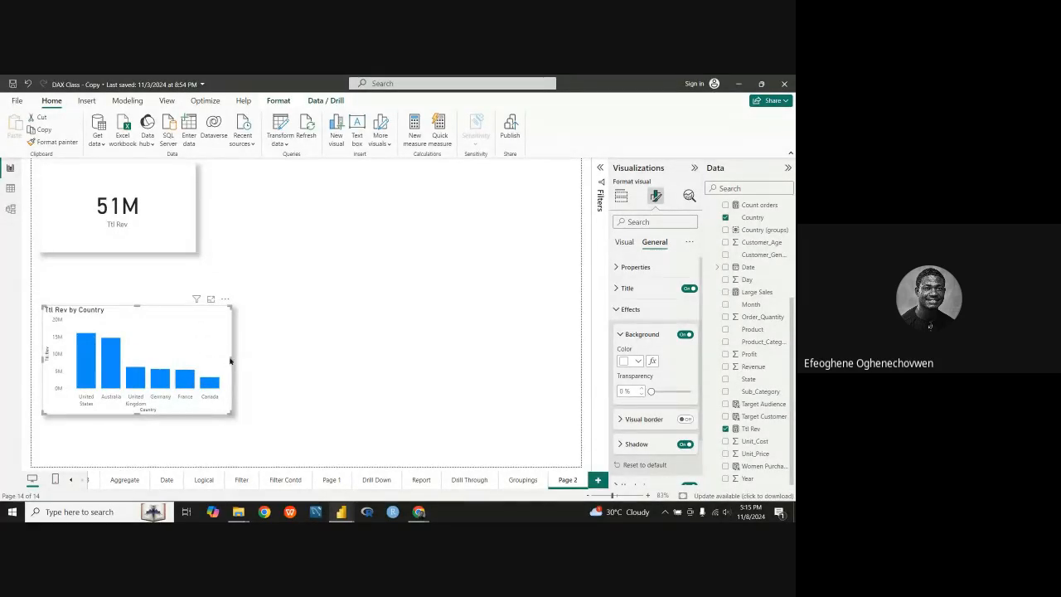
{"action": "left_click_drag", "start_coordinate": [231, 360], "coordinate": [246, 360]}
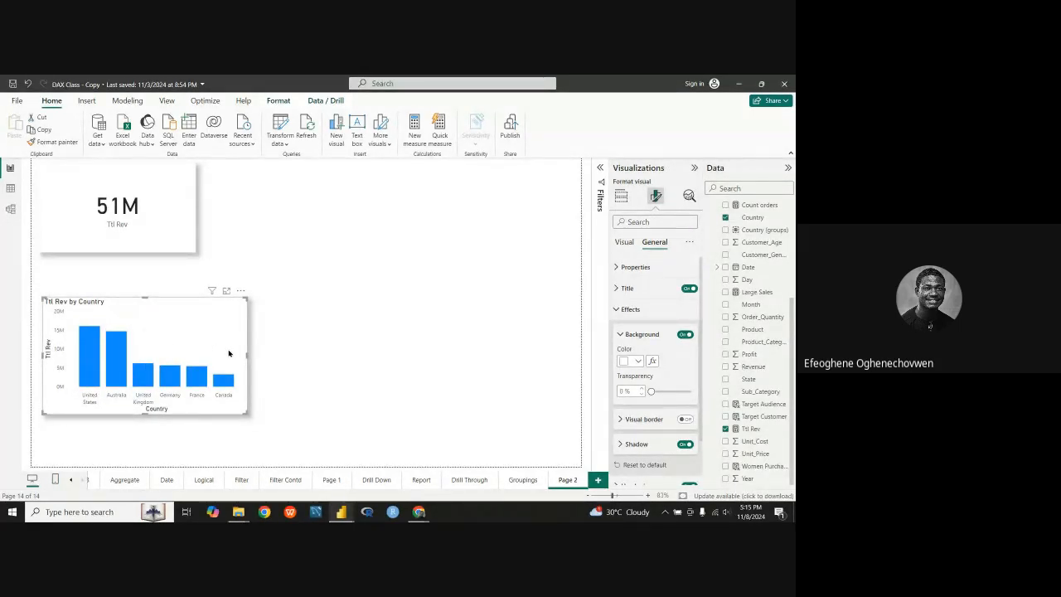
{"action": "left_click_drag", "start_coordinate": [145, 317], "coordinate": [139, 289]}
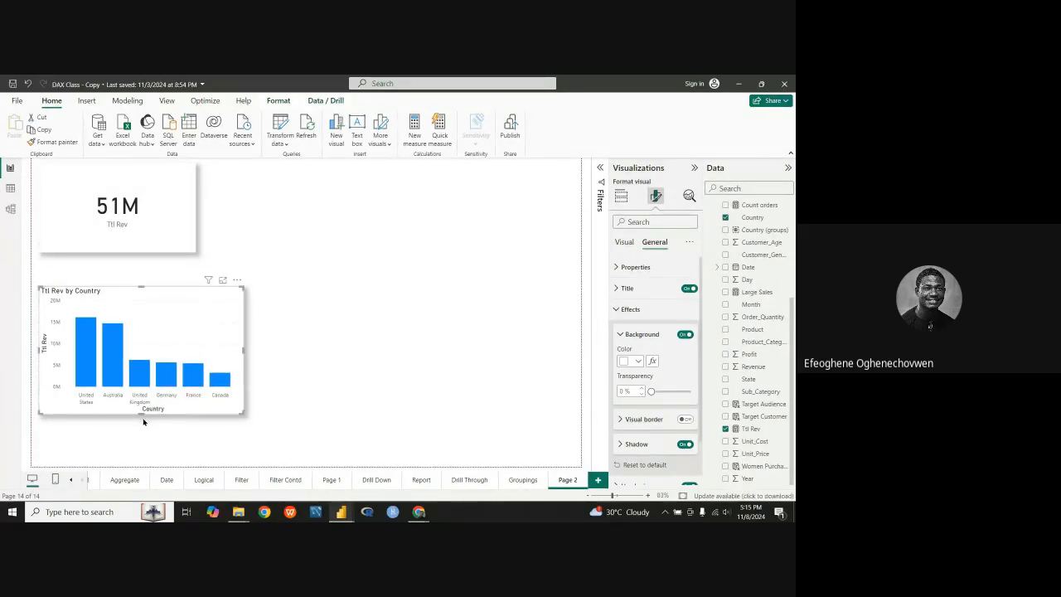
{"action": "left_click_drag", "start_coordinate": [139, 414], "coordinate": [138, 430]}
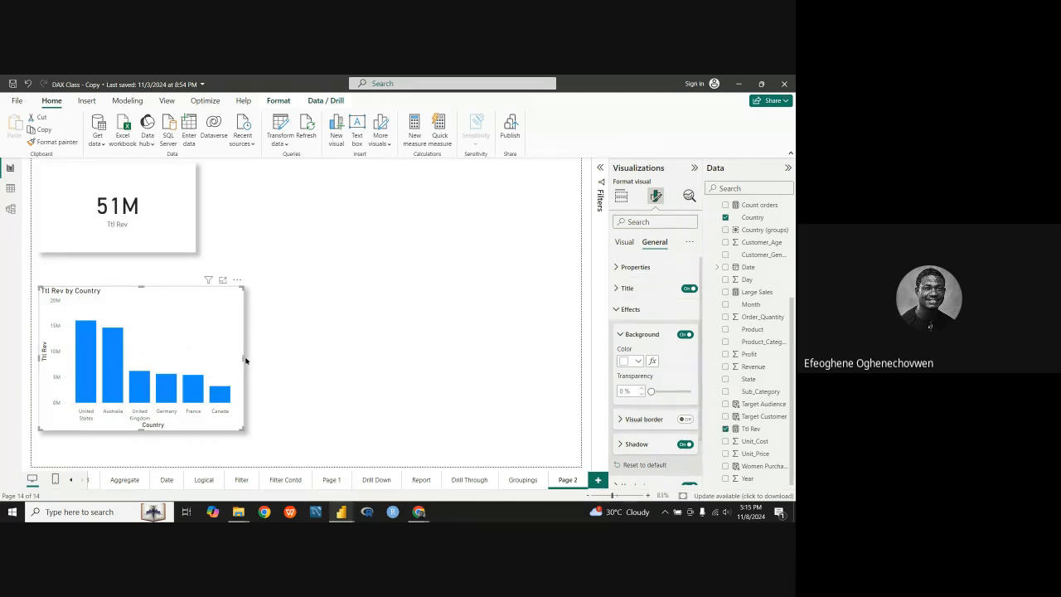
{"action": "left_click_drag", "start_coordinate": [239, 357], "coordinate": [229, 360]}
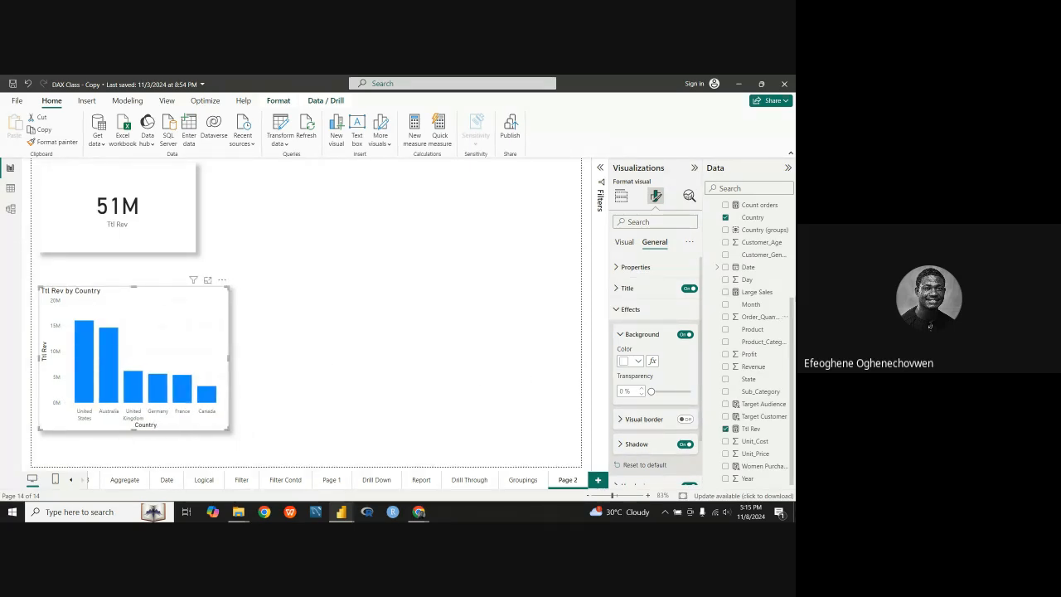
Create a hierarchy from the Sales table's Country (groups) field.
{"action": "scroll", "coordinate": [721, 294], "scroll_direction": "up", "scroll_amount": 4}
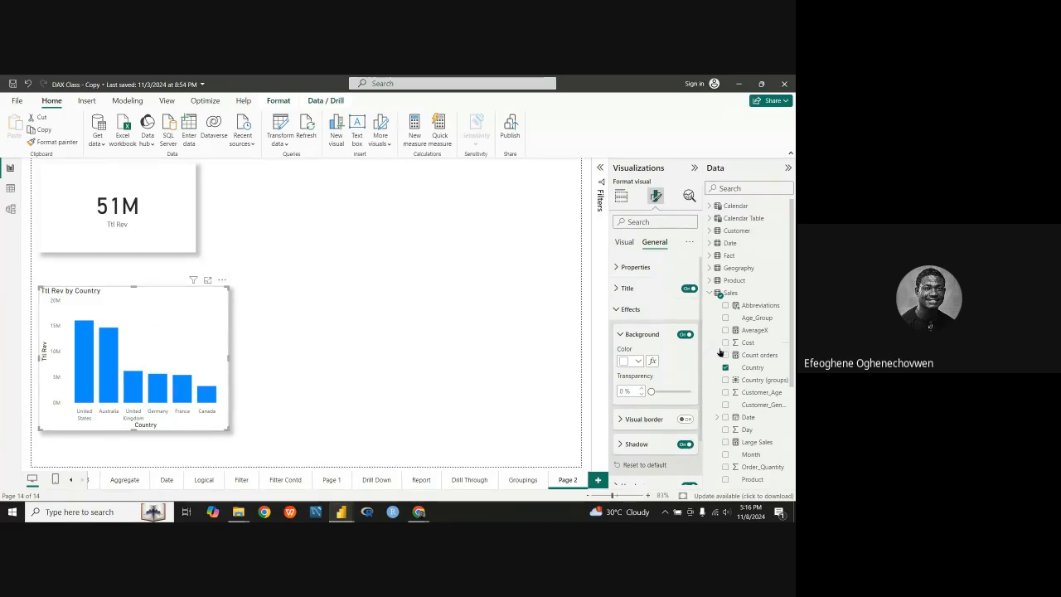
{"action": "left_click", "coordinate": [710, 294]}
{"action": "left_click", "coordinate": [714, 296]}
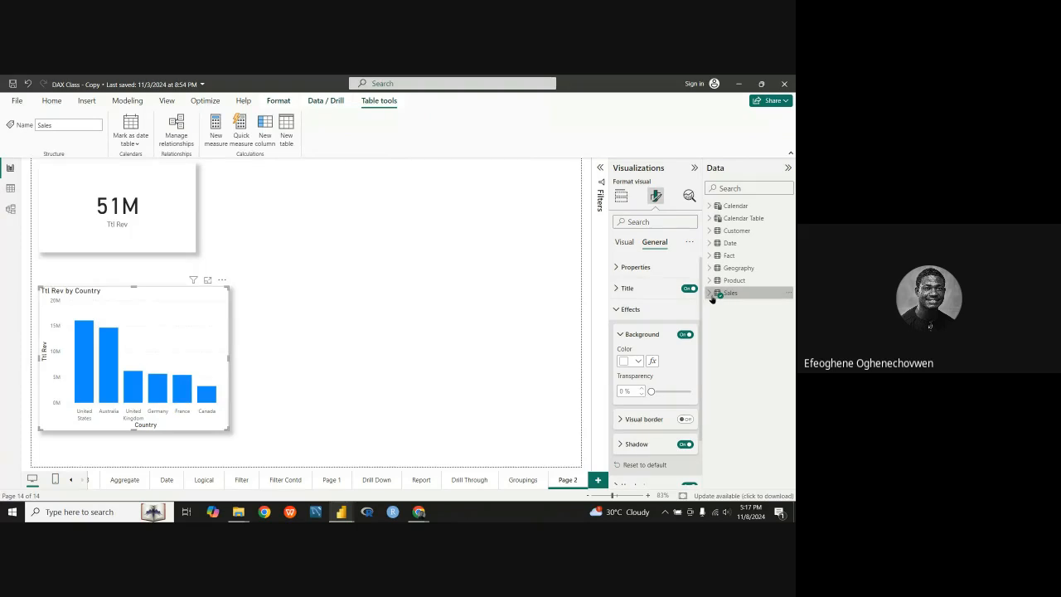
{"action": "left_click", "coordinate": [710, 294]}
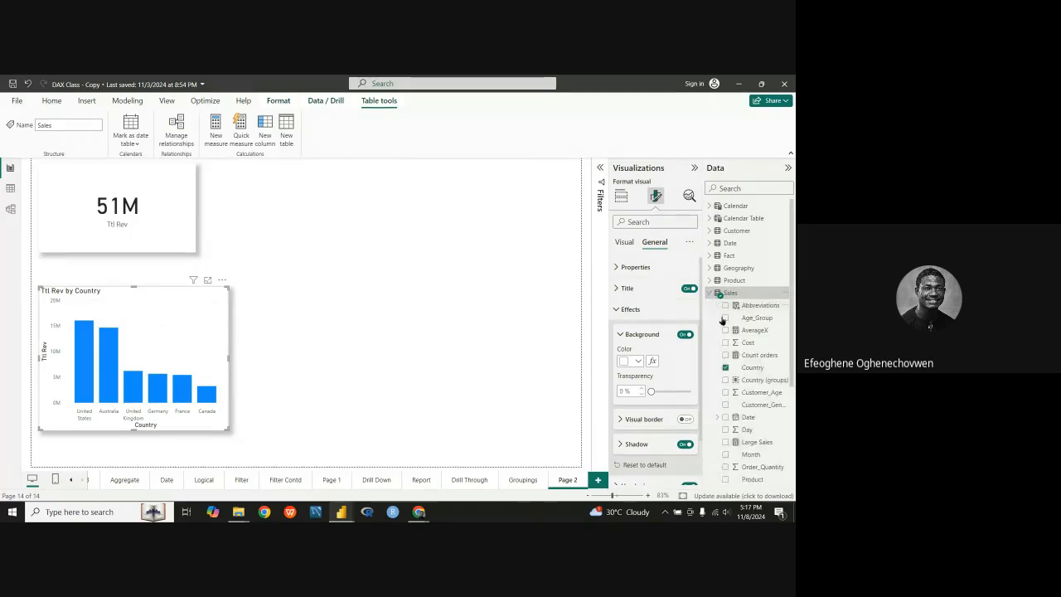
{"action": "right_click", "coordinate": [757, 380]}
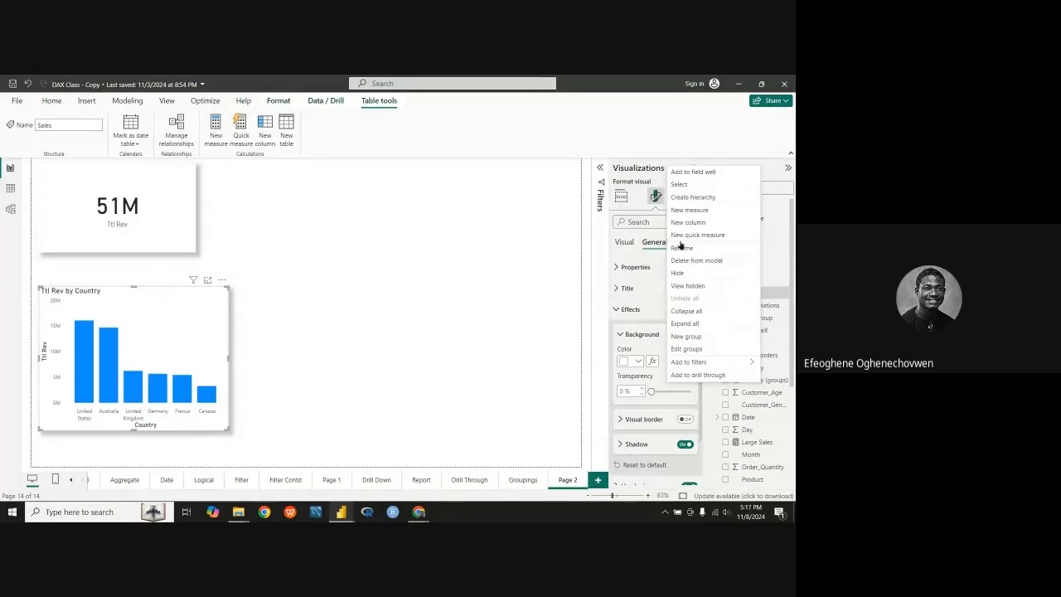
{"action": "left_click", "coordinate": [770, 381]}
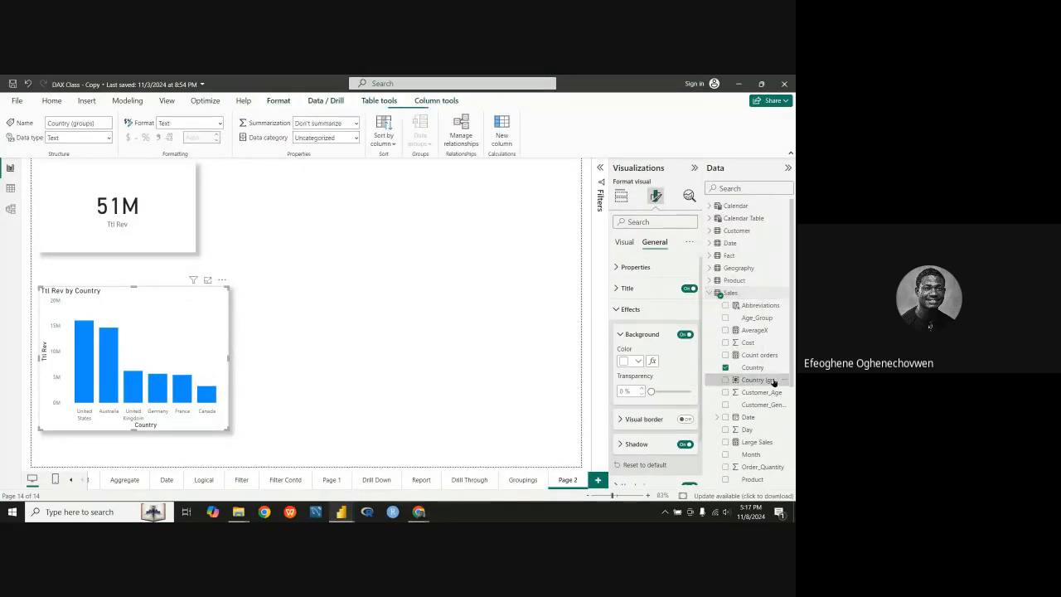
{"action": "right_click", "coordinate": [770, 382]}
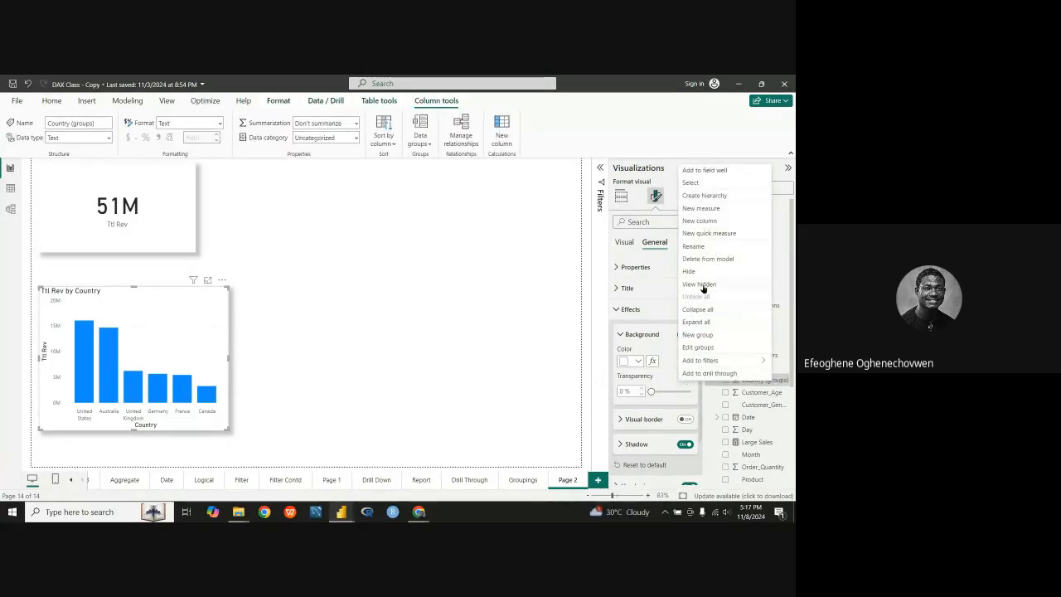
{"action": "left_click", "coordinate": [710, 196]}
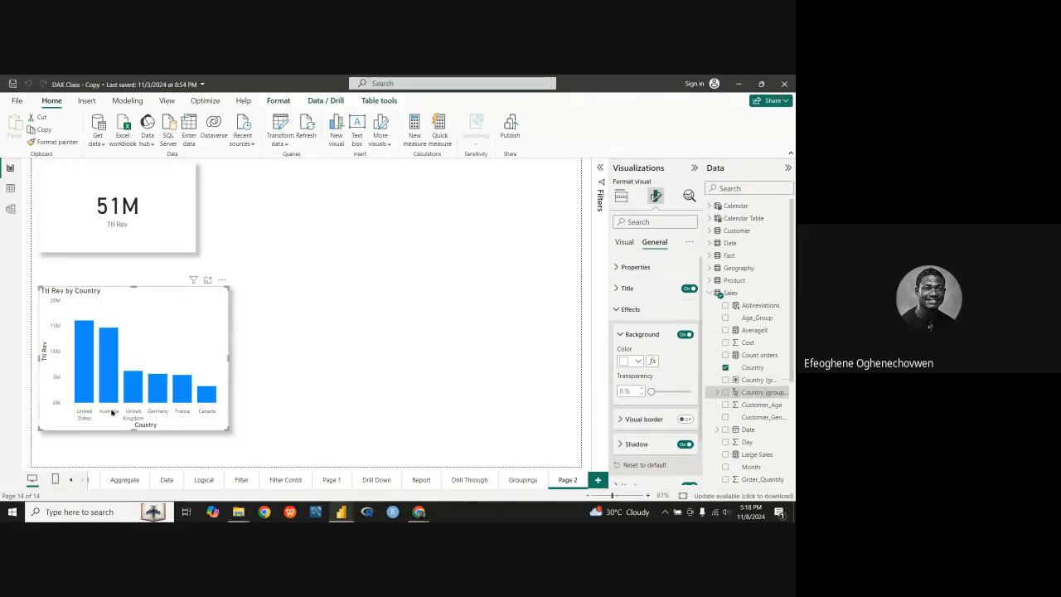
{"action": "left_click", "coordinate": [752, 368]}
{"action": "right_click", "coordinate": [754, 369]}
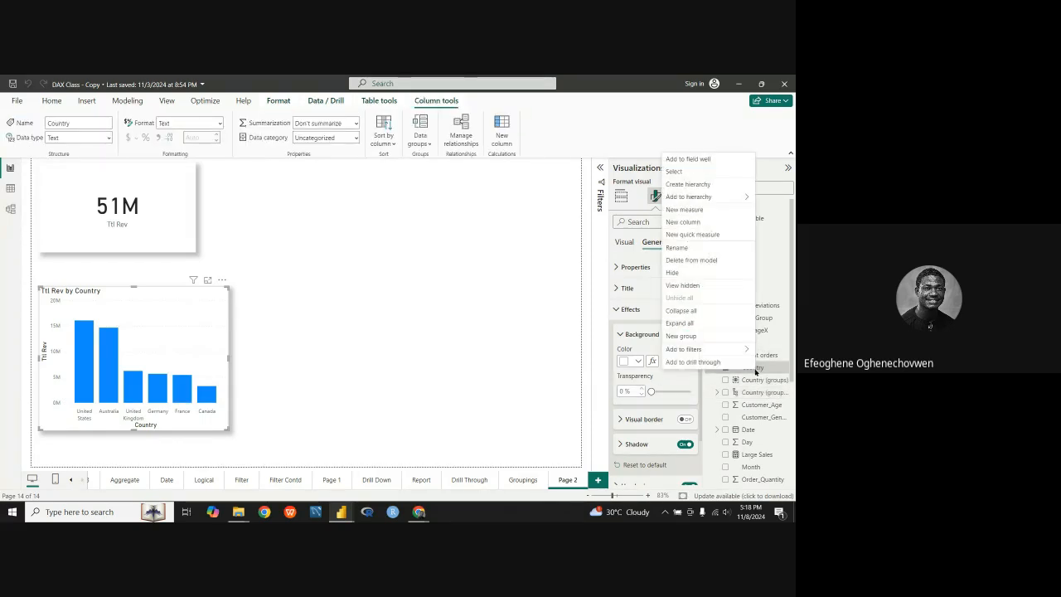
{"action": "mouse_move", "coordinate": [692, 199]}
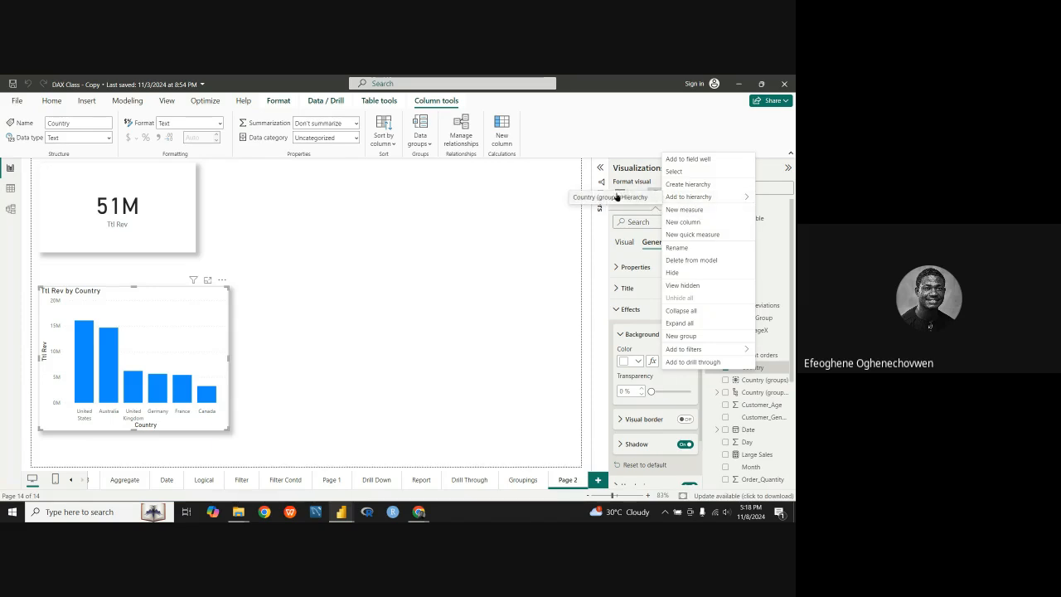
Delete the Country (groups) hierarchy from the model.
{"action": "right_click", "coordinate": [756, 393]}
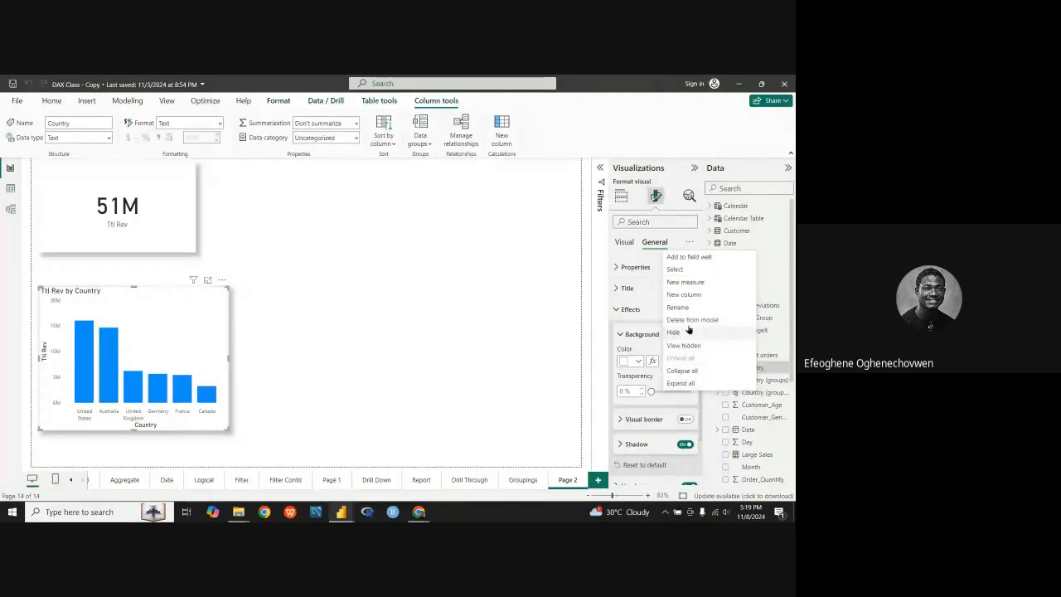
{"action": "left_click", "coordinate": [764, 398]}
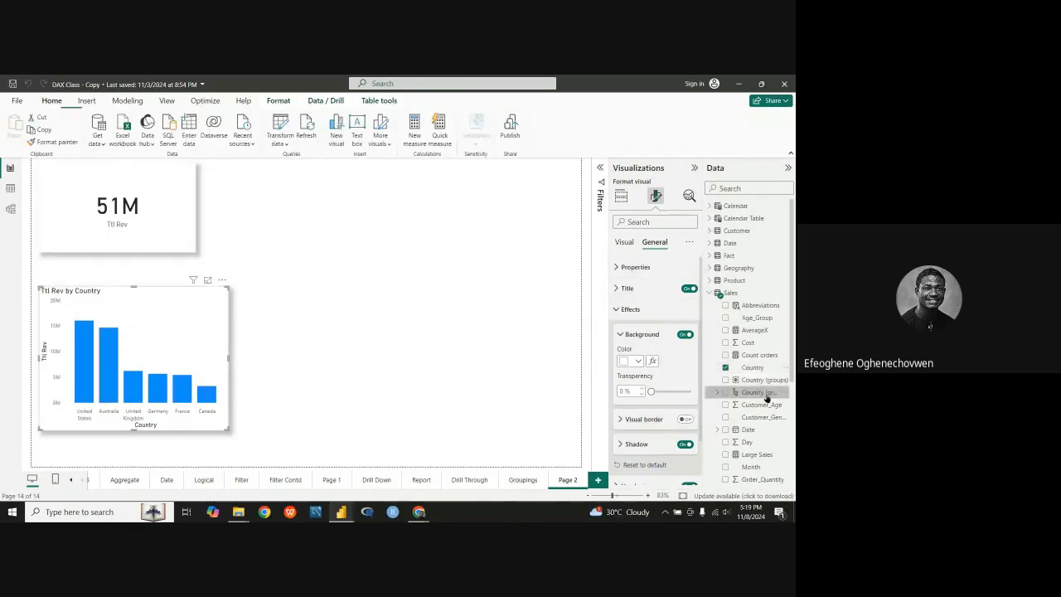
{"action": "right_click", "coordinate": [762, 397]}
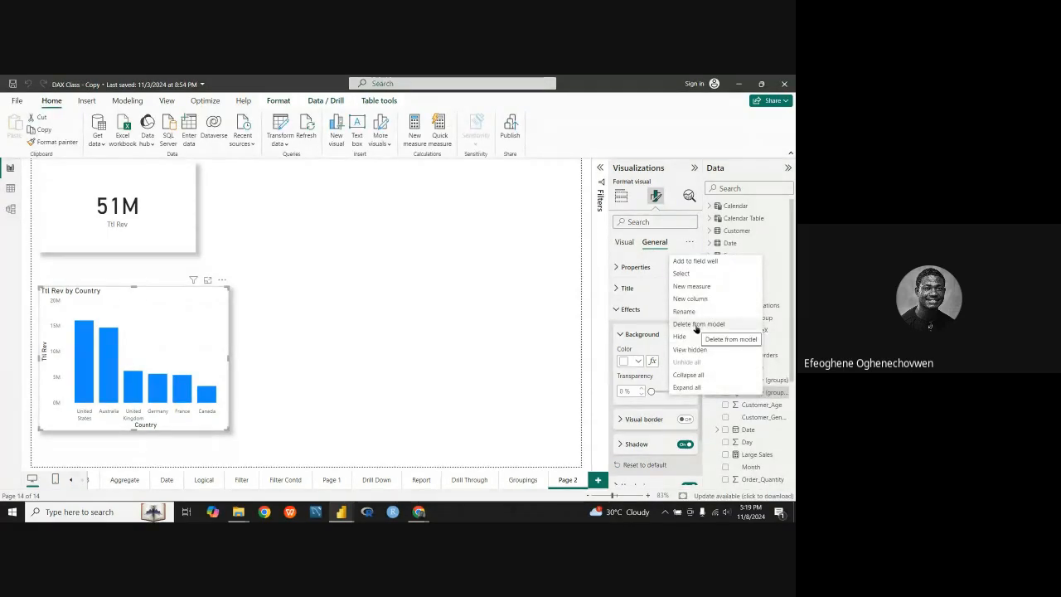
{"action": "left_click", "coordinate": [696, 327]}
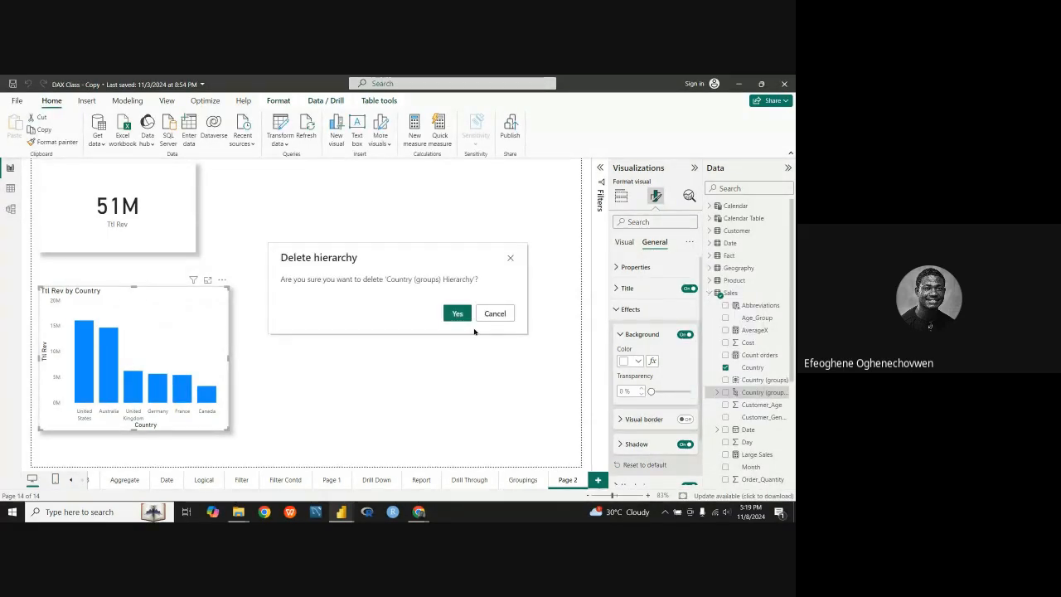
{"action": "left_click", "coordinate": [457, 313]}
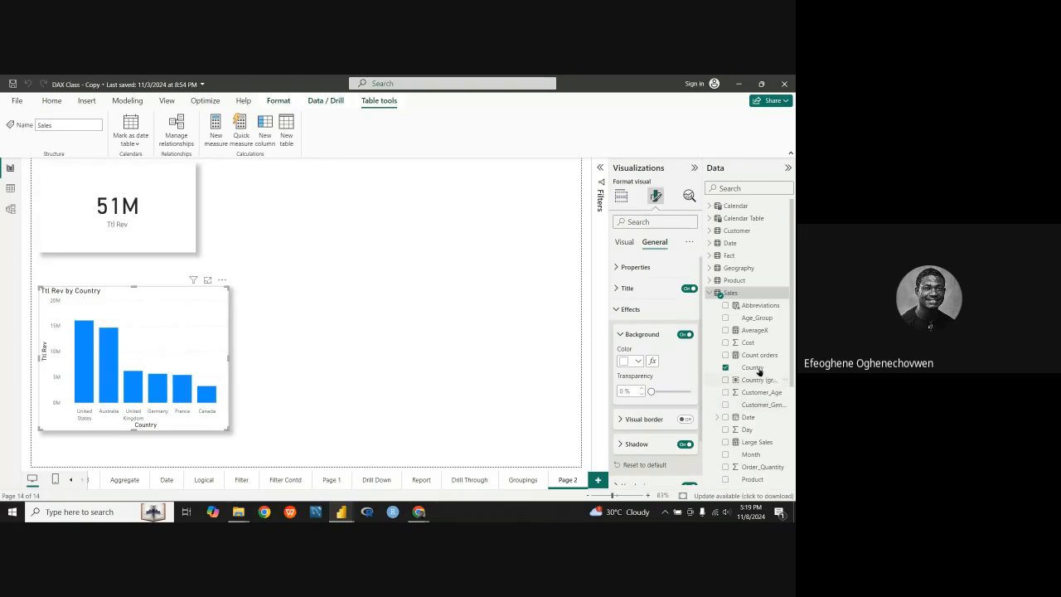
Create a new hierarchy based on the Sales table's Country (groups) field.
{"action": "right_click", "coordinate": [754, 370]}
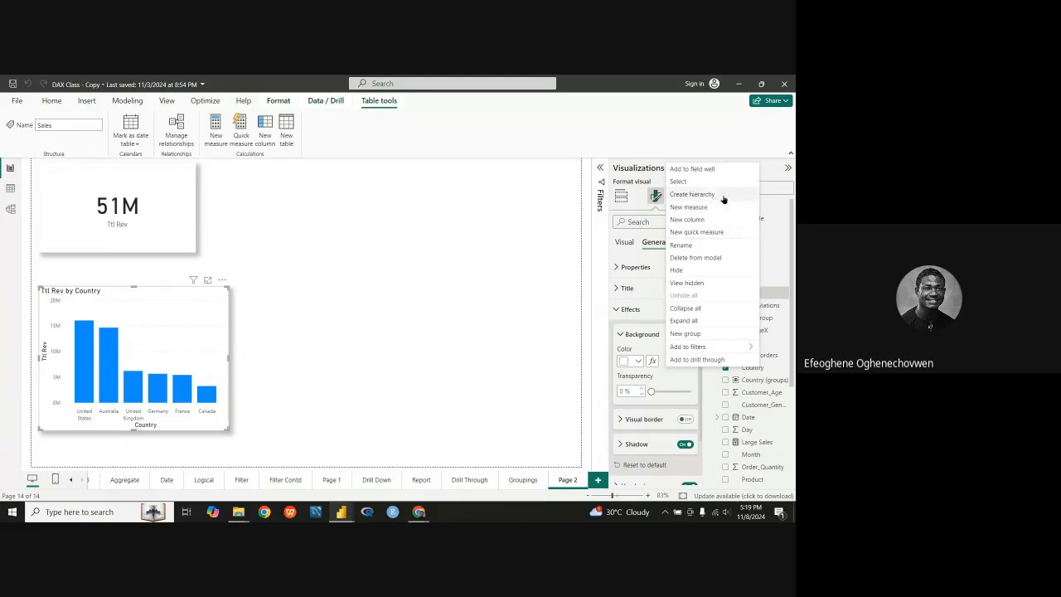
{"action": "right_click", "coordinate": [764, 384]}
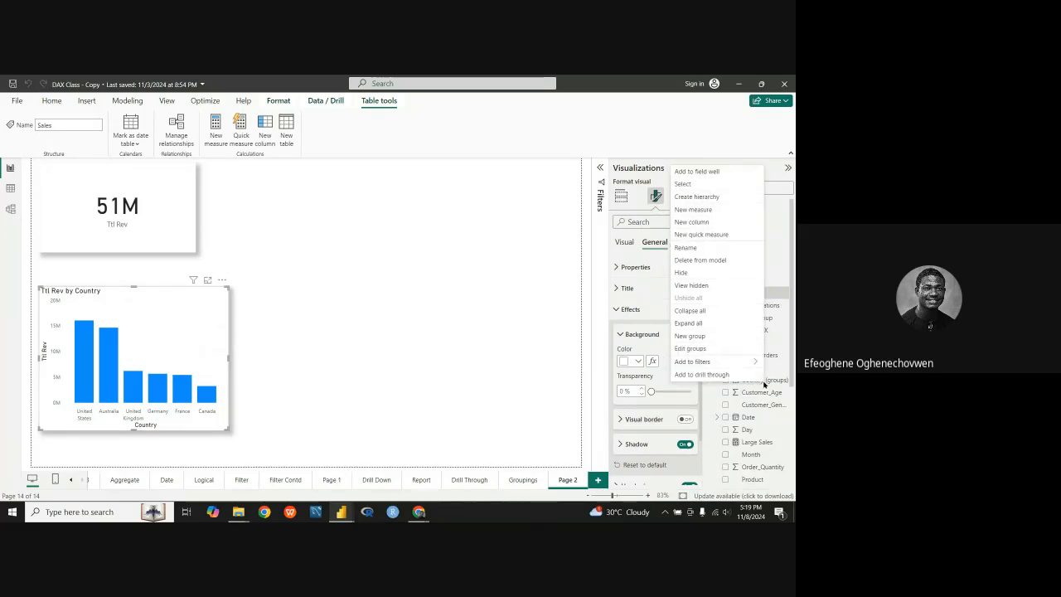
{"action": "right_click", "coordinate": [775, 385]}
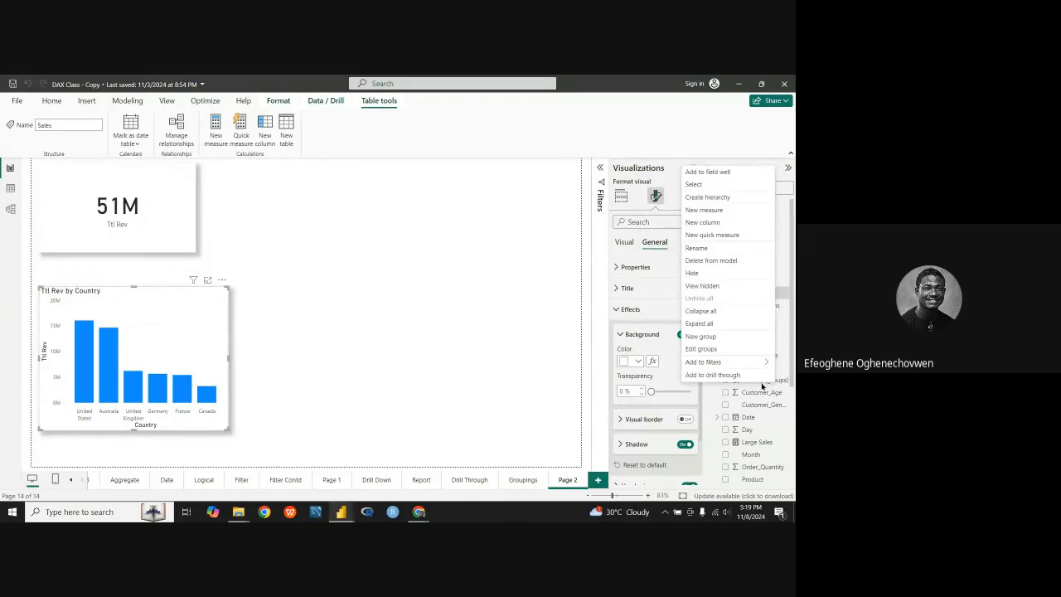
{"action": "left_click", "coordinate": [760, 382]}
{"action": "right_click", "coordinate": [761, 384]}
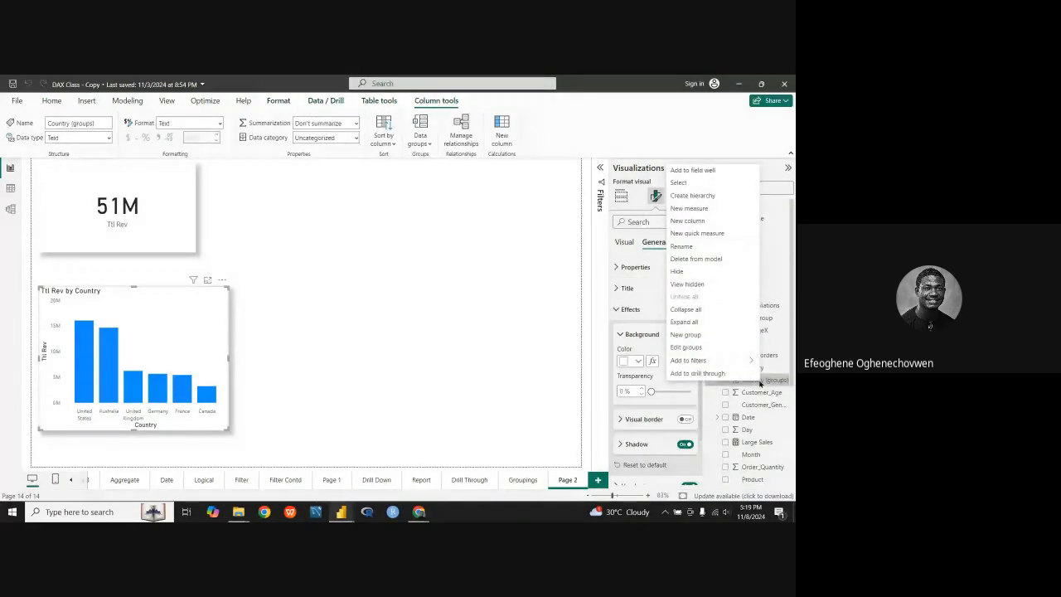
{"action": "left_click", "coordinate": [694, 198]}
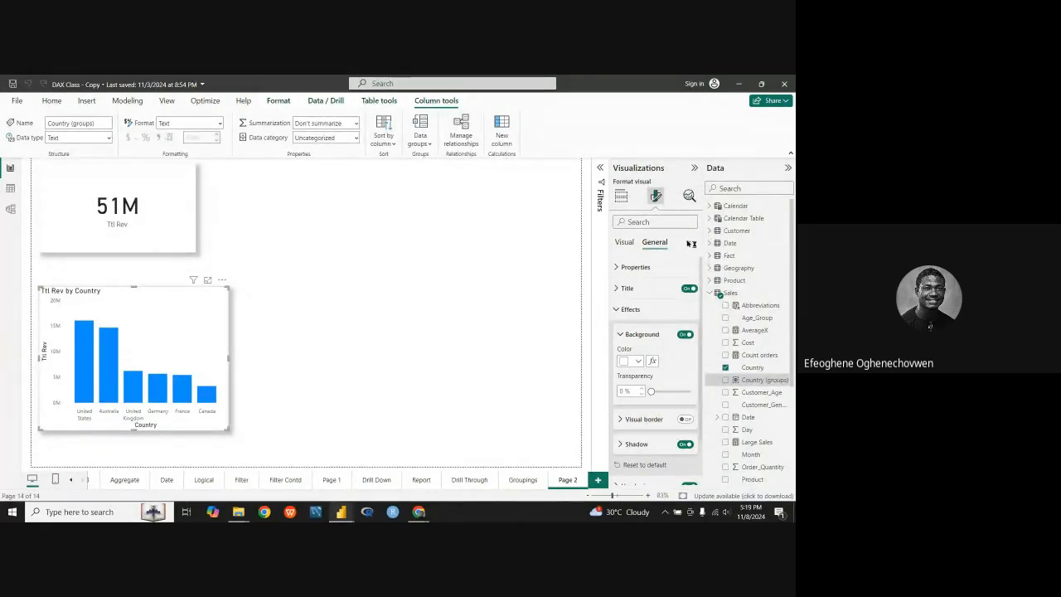
{"action": "left_click", "coordinate": [740, 381]}
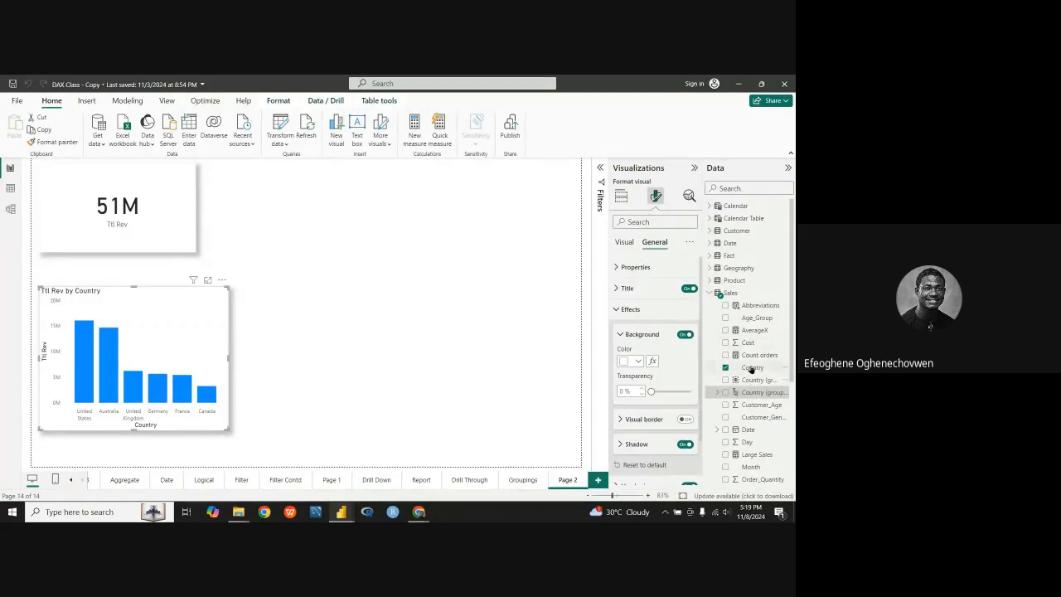
Add the Sales table's Country field to the Country (groups) Hierarchy.
{"action": "left_click", "coordinate": [752, 367]}
{"action": "right_click", "coordinate": [752, 369]}
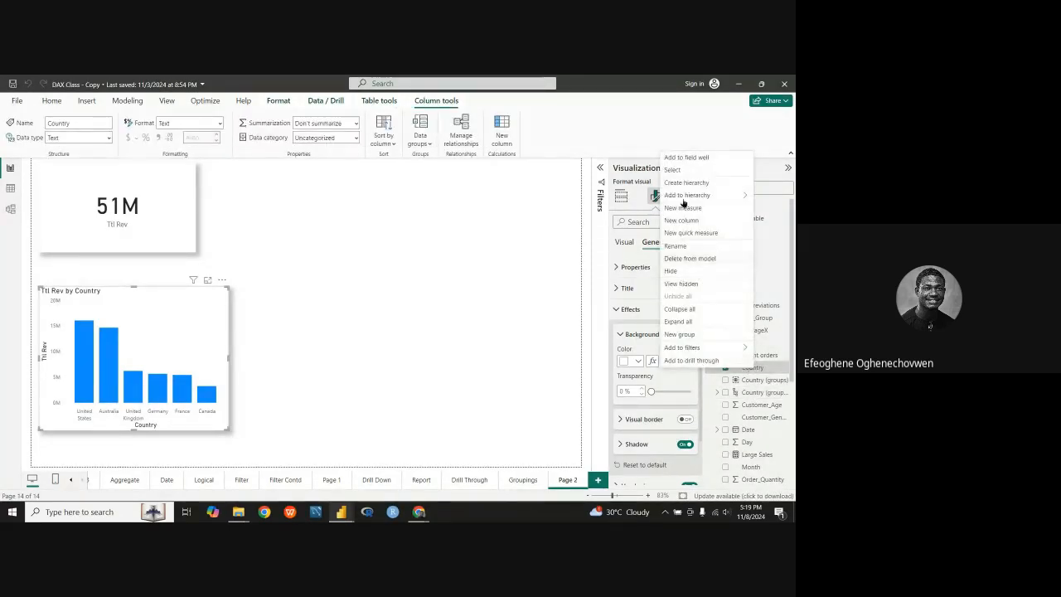
{"action": "mouse_move", "coordinate": [679, 199]}
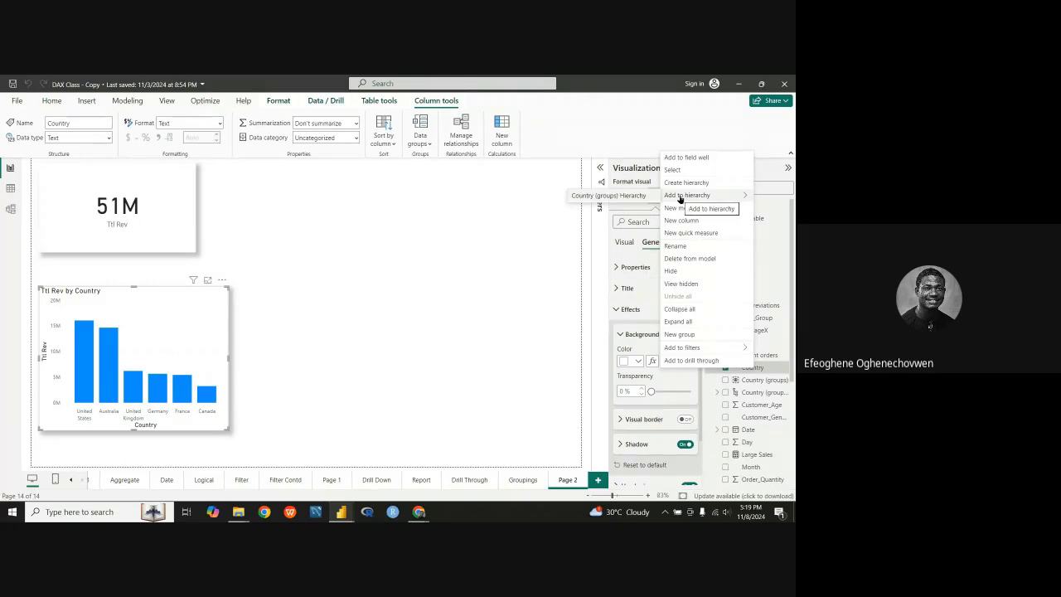
{"action": "left_click", "coordinate": [615, 198]}
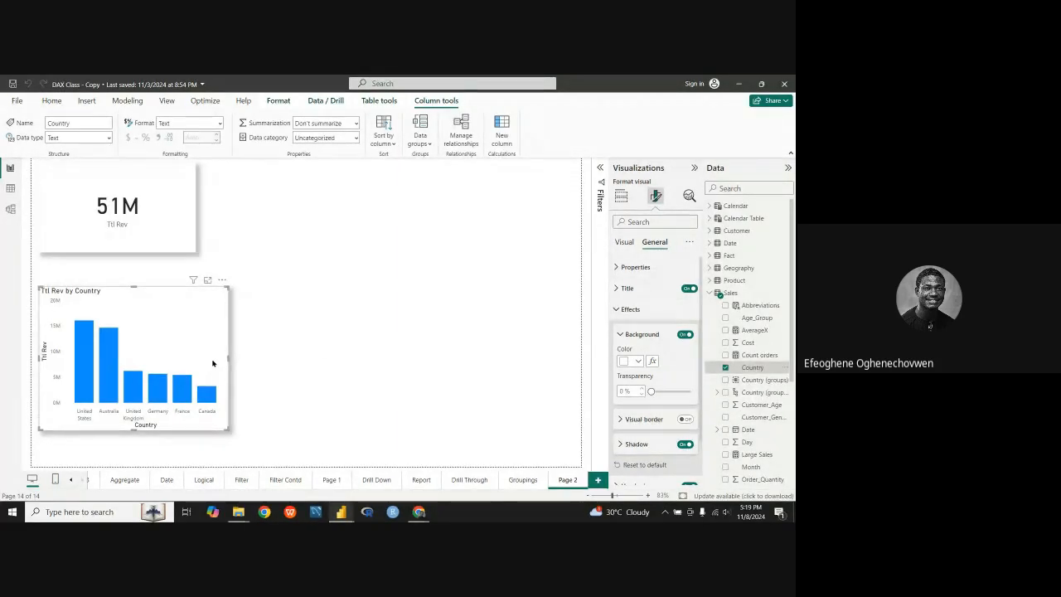
Widen the Ttl Rev by Country chart and replace Country on its X-axis with the Country (groups) Hierarchy.
{"action": "left_click_drag", "start_coordinate": [229, 355], "coordinate": [297, 360]}
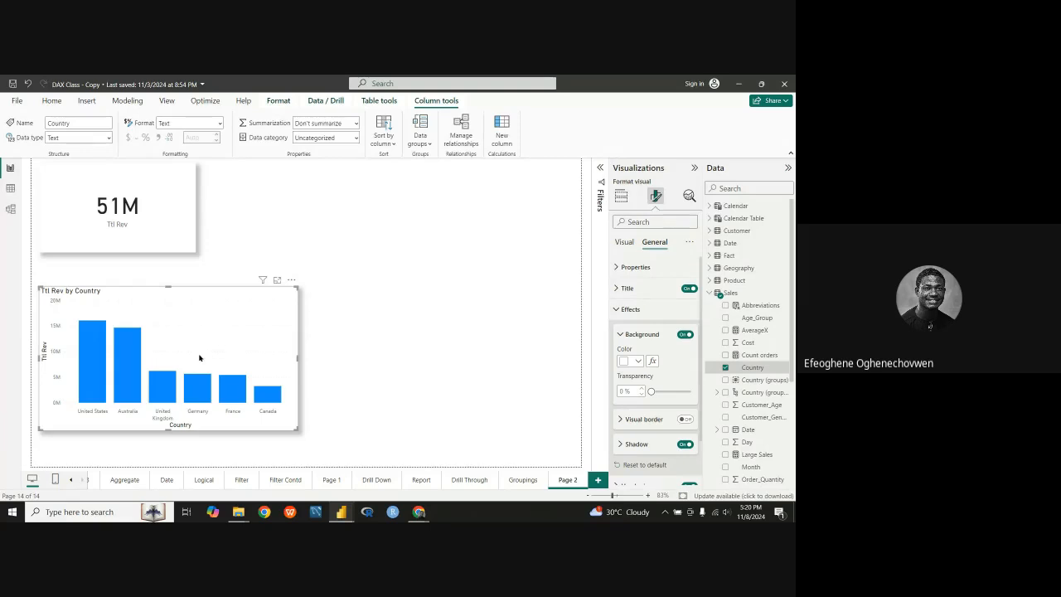
{"action": "left_click", "coordinate": [624, 241]}
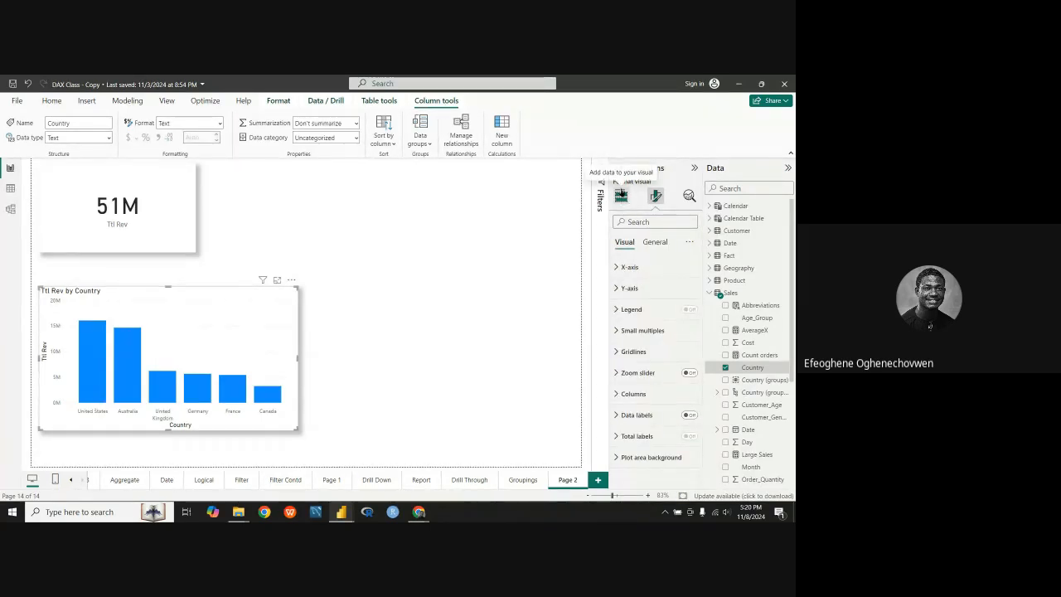
{"action": "left_click", "coordinate": [621, 196]}
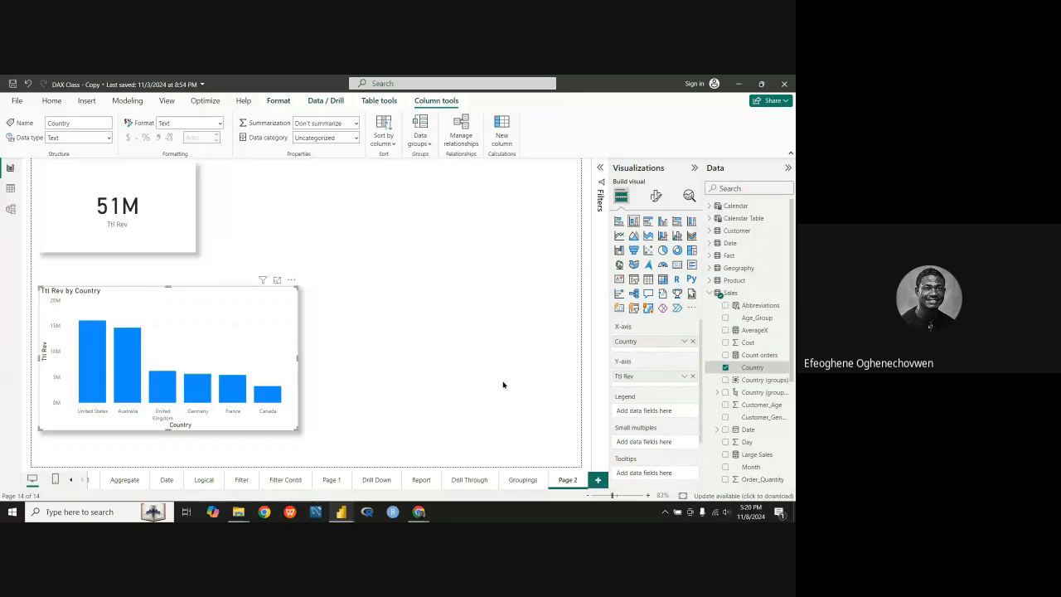
{"action": "left_click", "coordinate": [692, 342]}
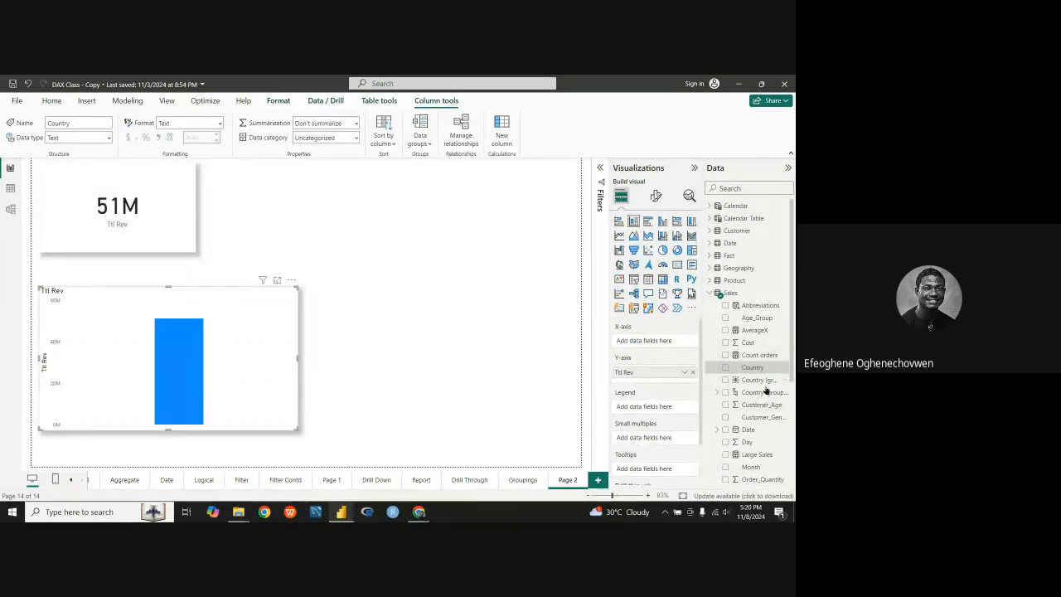
{"action": "left_click_drag", "start_coordinate": [764, 395], "coordinate": [673, 349]}
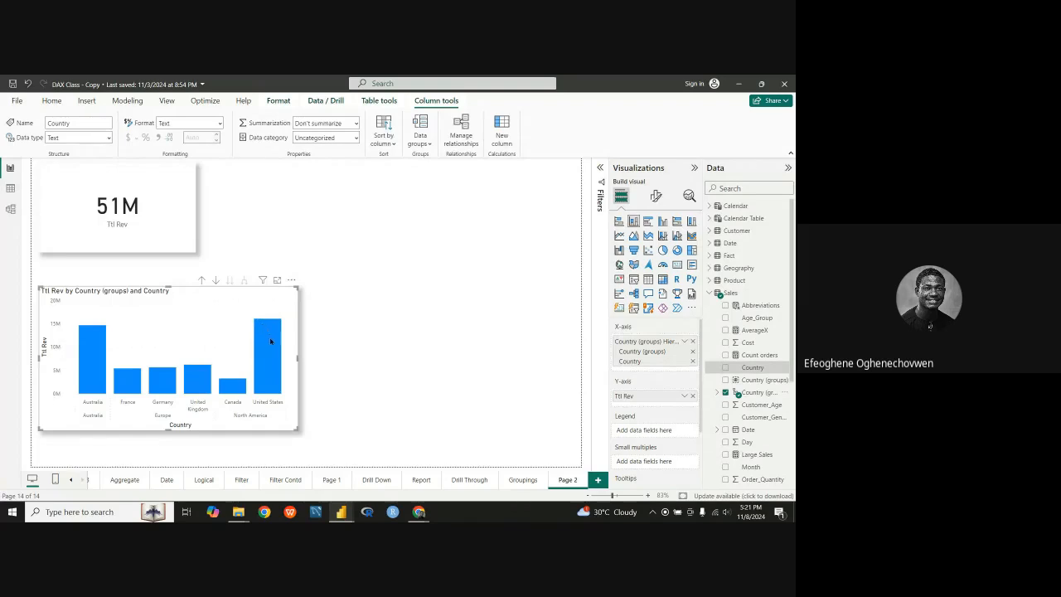
{"action": "mouse_move", "coordinate": [272, 342]}
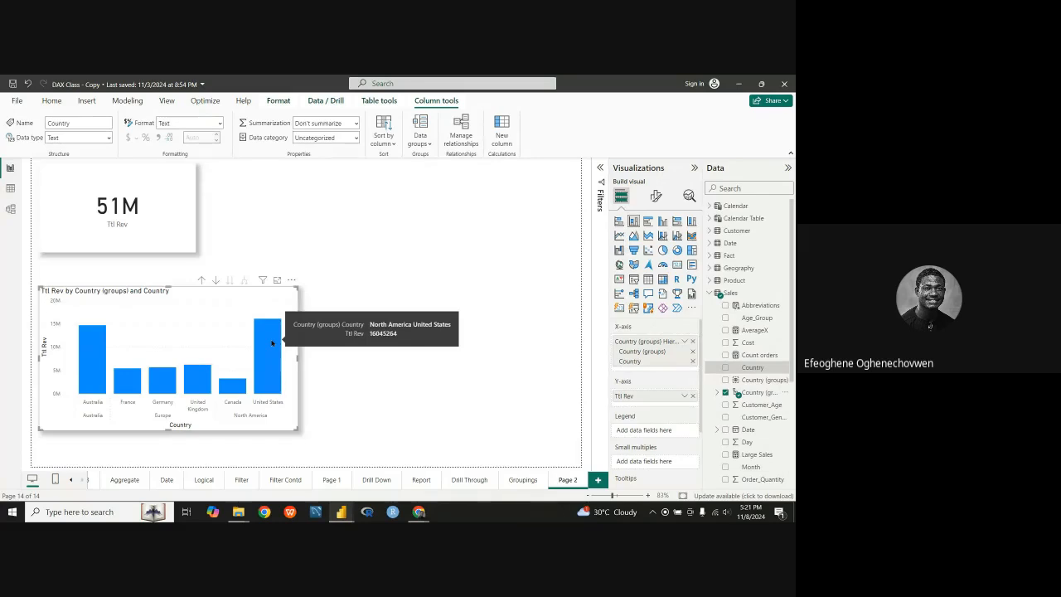
On the Groupings page, turn on drill mode for the Sum of Profit chart and drill into Maximus UM to examine its products.
{"action": "left_click", "coordinate": [520, 479]}
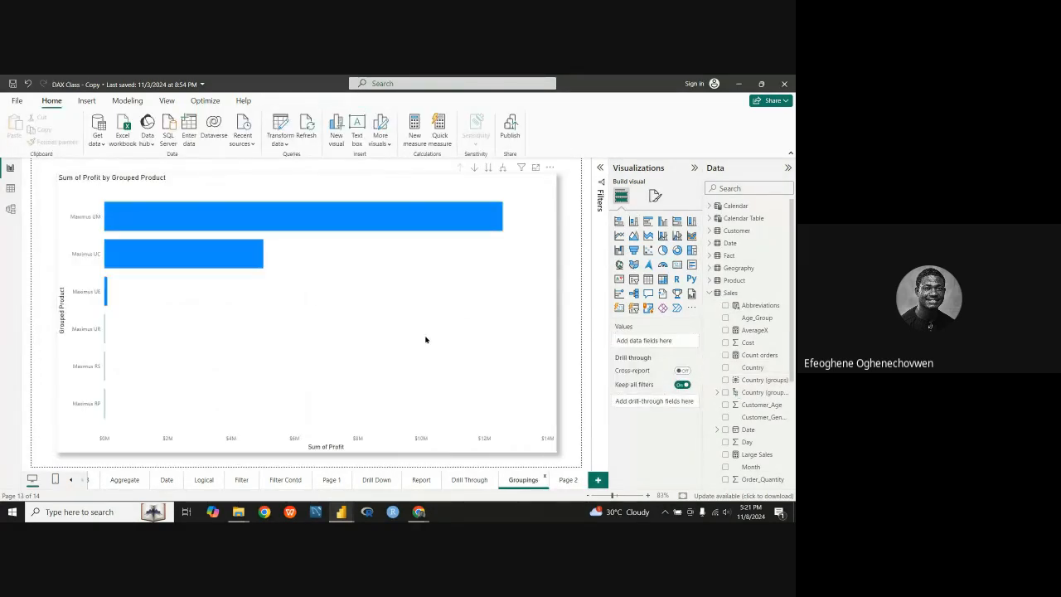
{"action": "left_click", "coordinate": [472, 175]}
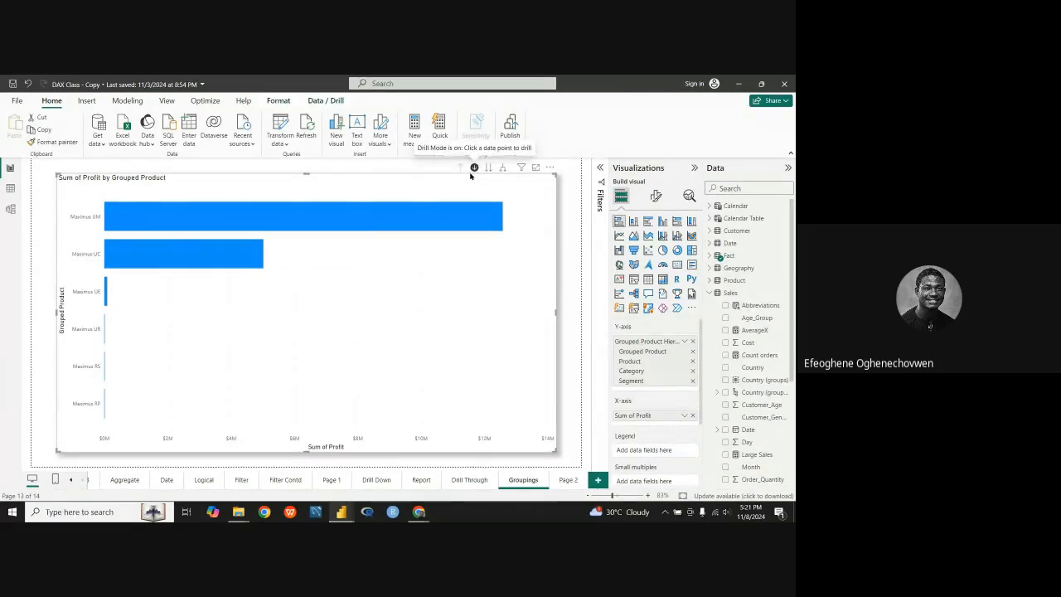
{"action": "left_click", "coordinate": [382, 218]}
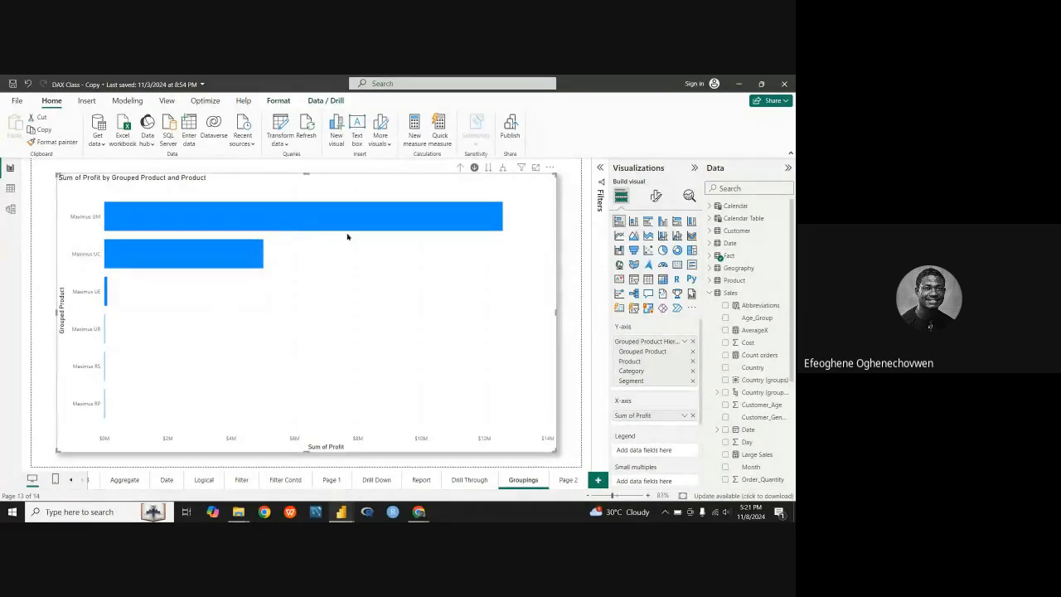
{"action": "left_click", "coordinate": [348, 217]}
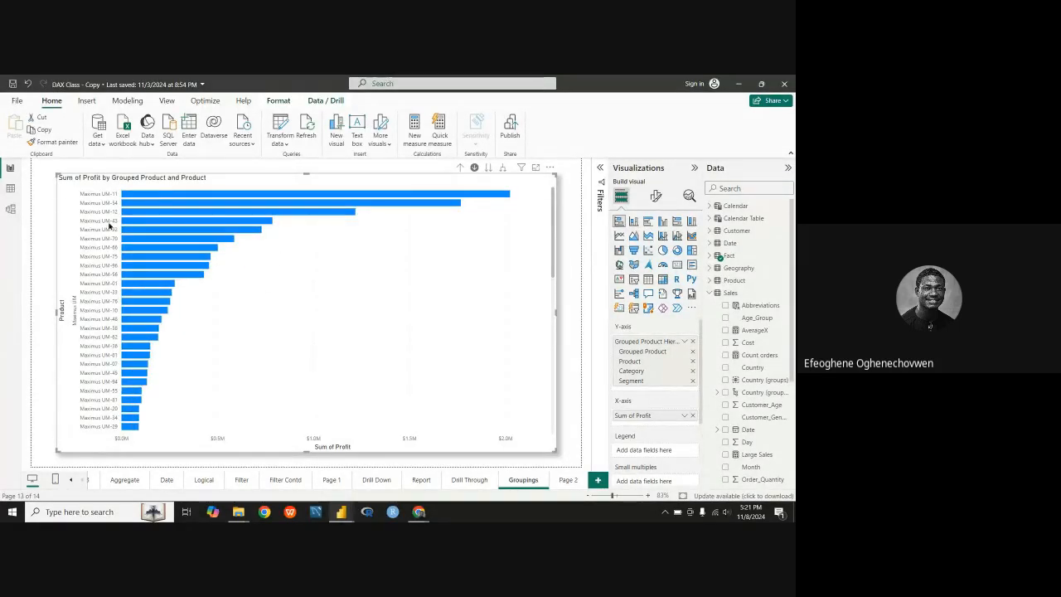
{"action": "scroll", "coordinate": [111, 274], "scroll_direction": "down", "scroll_amount": 10}
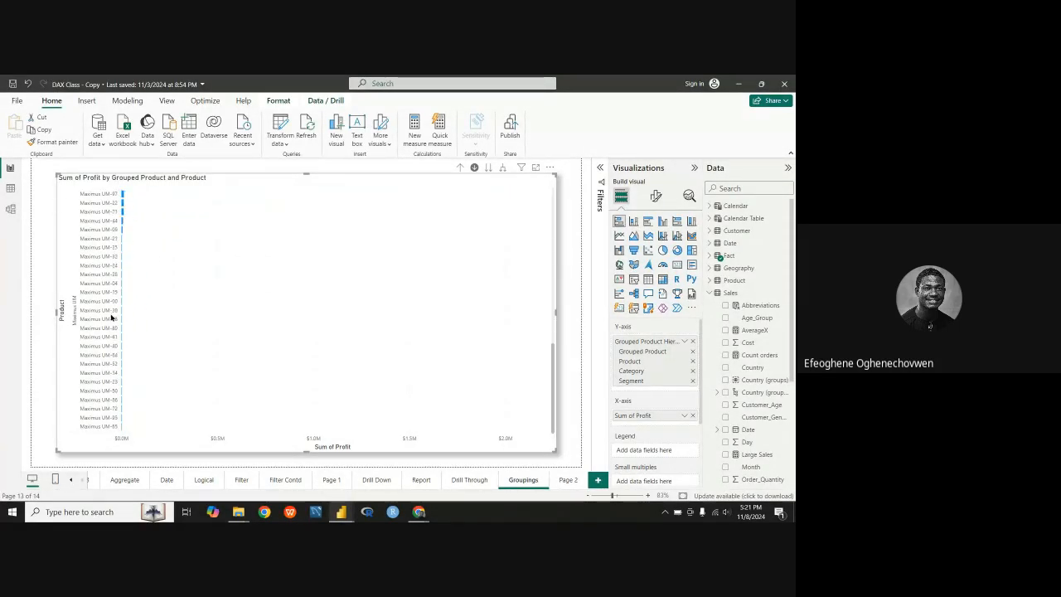
{"action": "scroll", "coordinate": [109, 380], "scroll_direction": "up", "scroll_amount": 10}
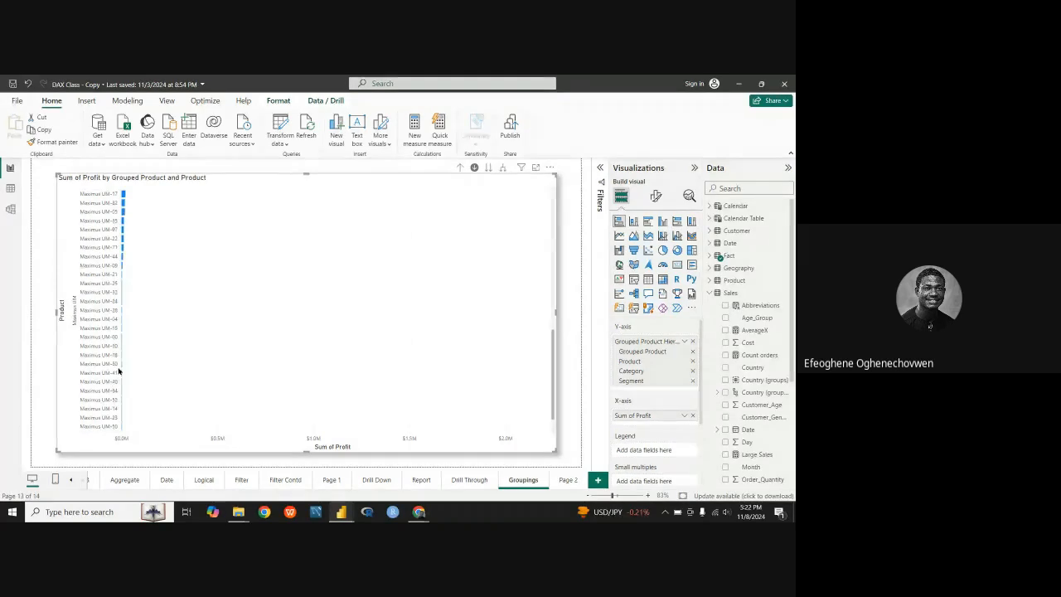
Drill the Sum of Profit chart back up to the Grouped Product level and return to Page 2.
{"action": "left_click", "coordinate": [460, 167]}
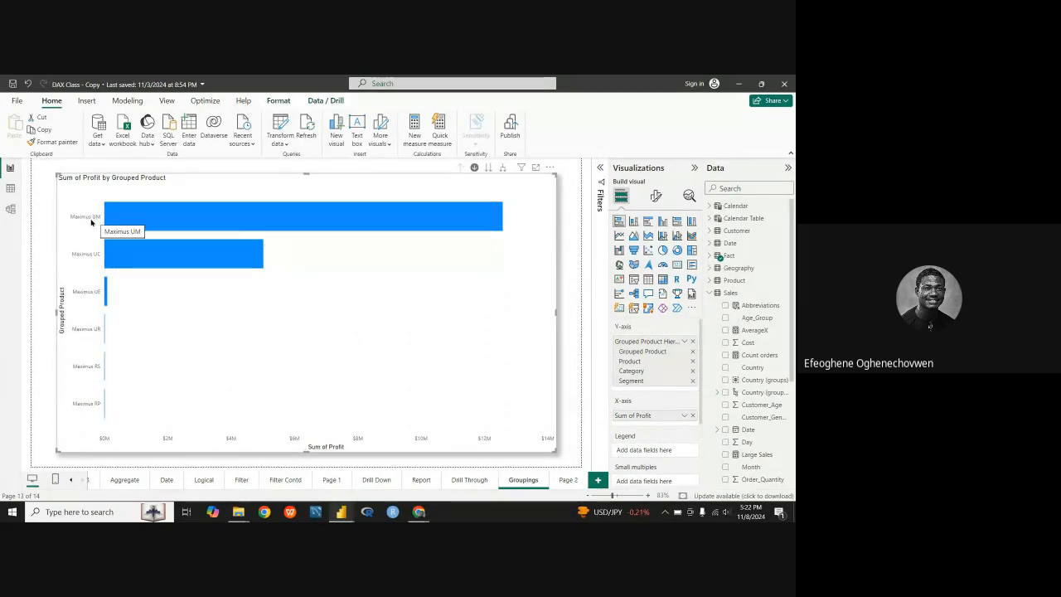
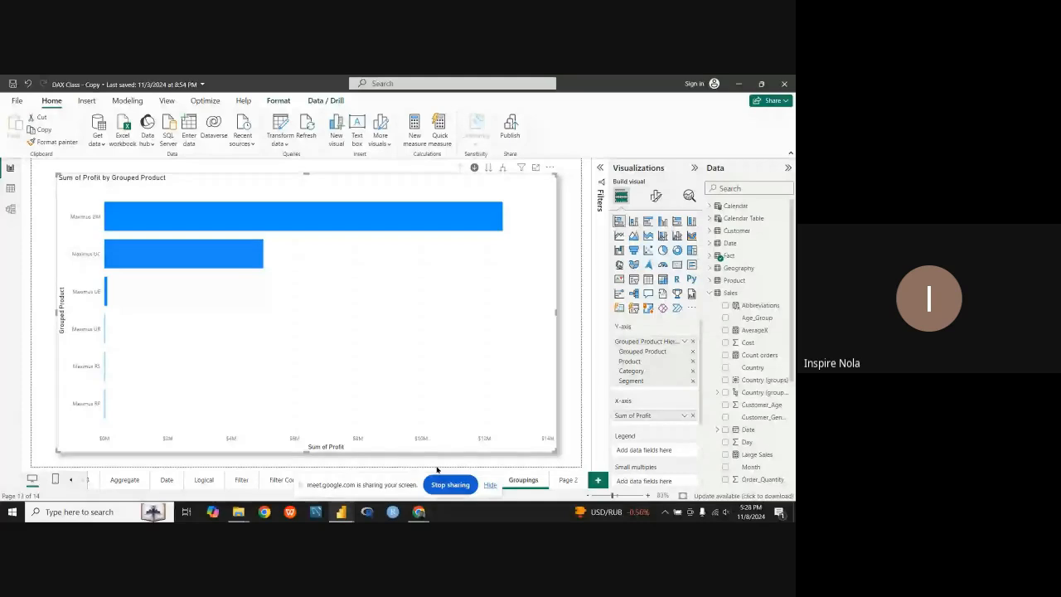
{"action": "left_click", "coordinate": [489, 485]}
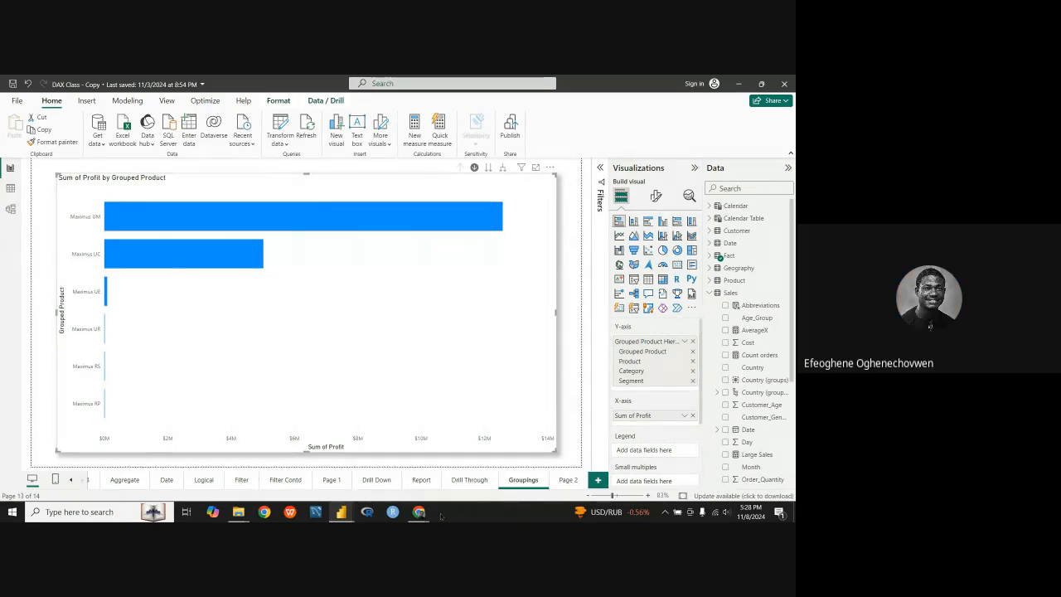
{"action": "left_click", "coordinate": [479, 485]}
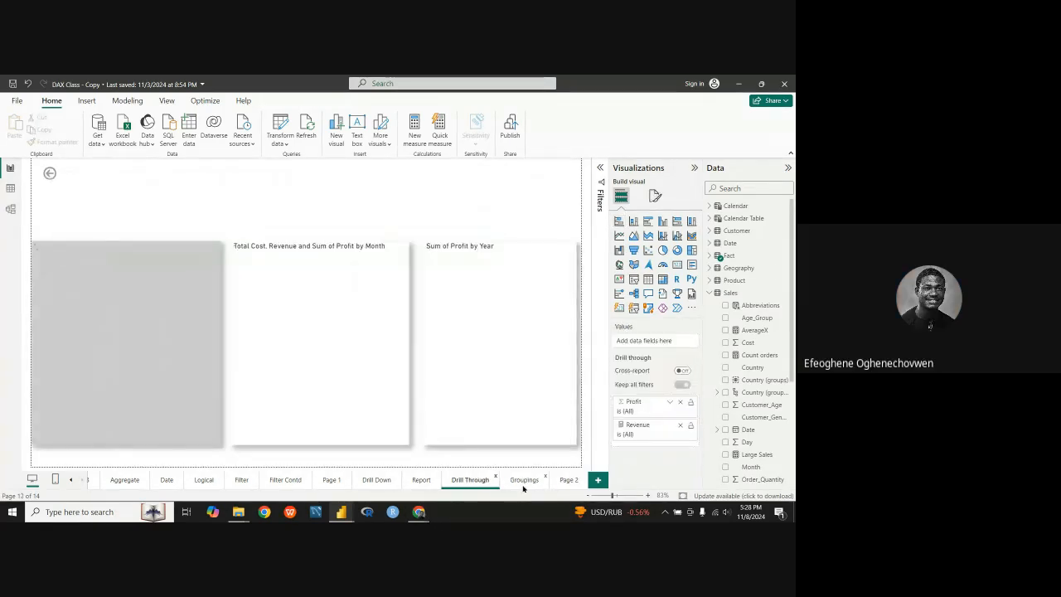
{"action": "left_click", "coordinate": [522, 486]}
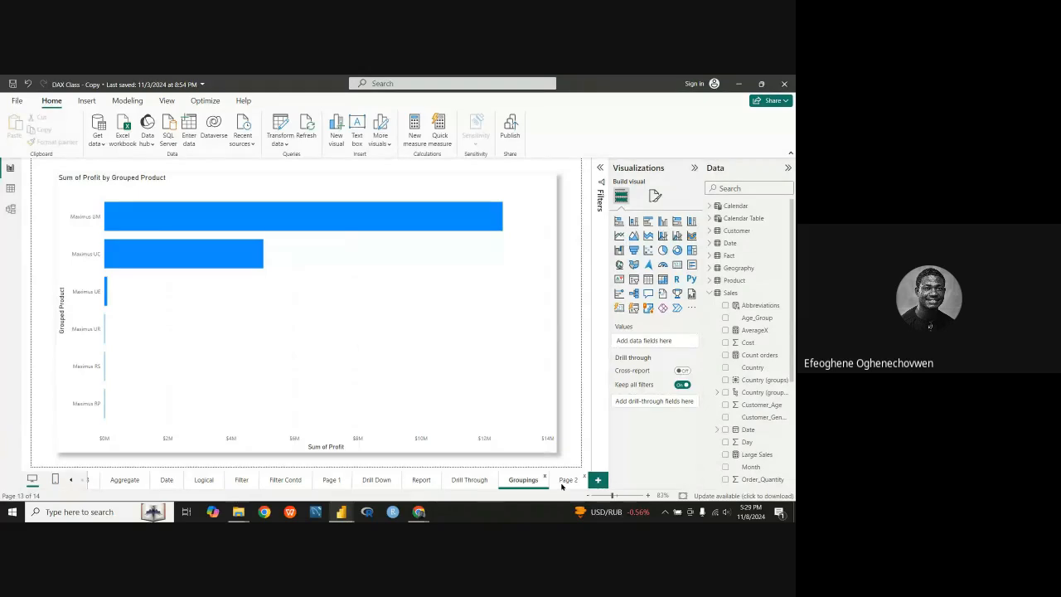
{"action": "left_click", "coordinate": [562, 485]}
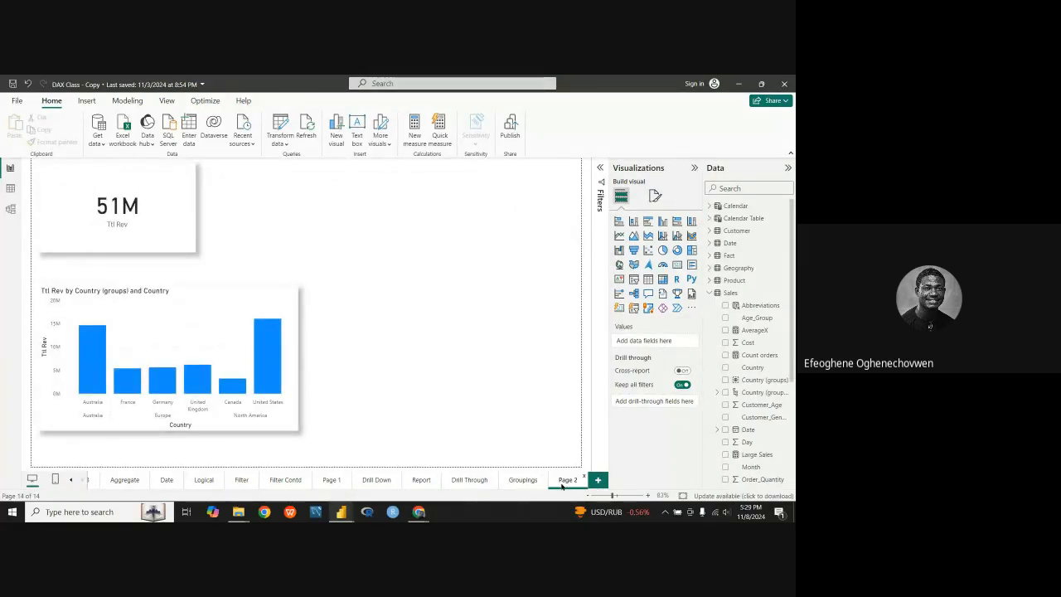
{"action": "left_click", "coordinate": [512, 480]}
{"action": "left_click", "coordinate": [569, 480]}
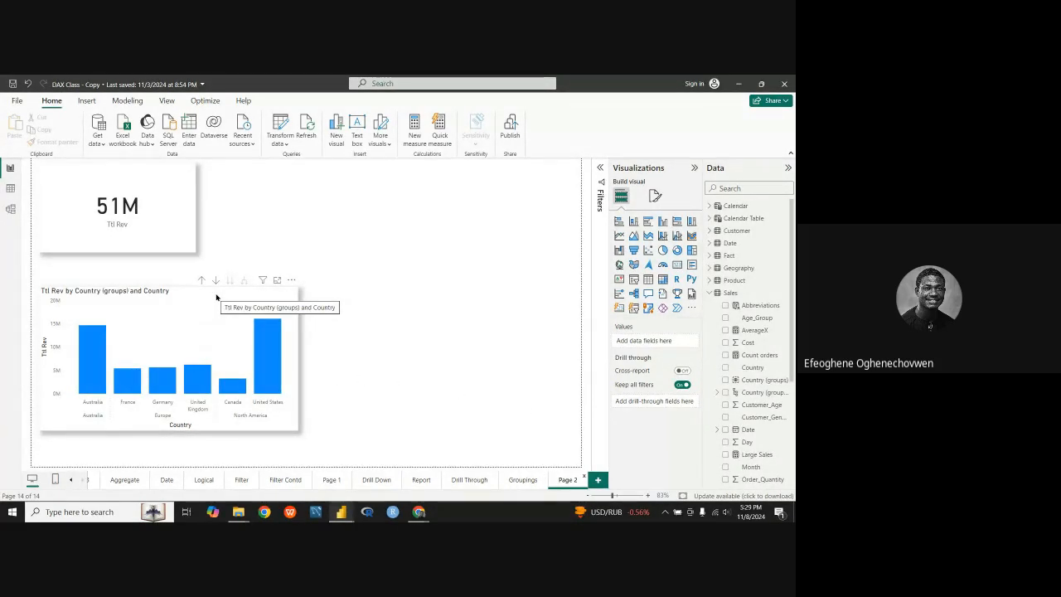
Turn on drill mode for the Ttl Rev chart and drill up to the Country (groups) level.
{"action": "left_click", "coordinate": [294, 304]}
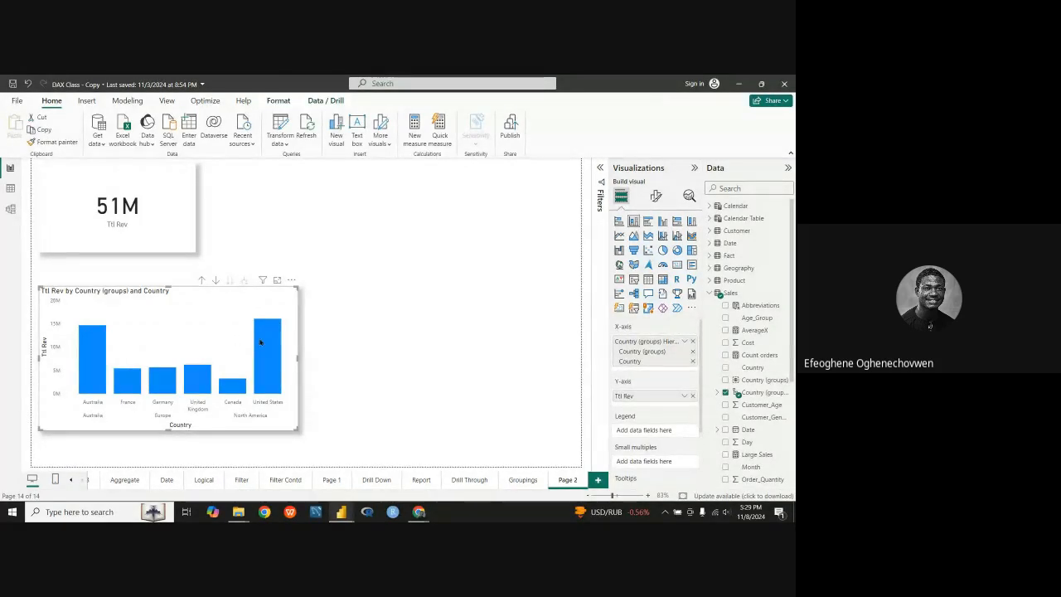
{"action": "mouse_move", "coordinate": [259, 342]}
{"action": "left_click", "coordinate": [216, 282]}
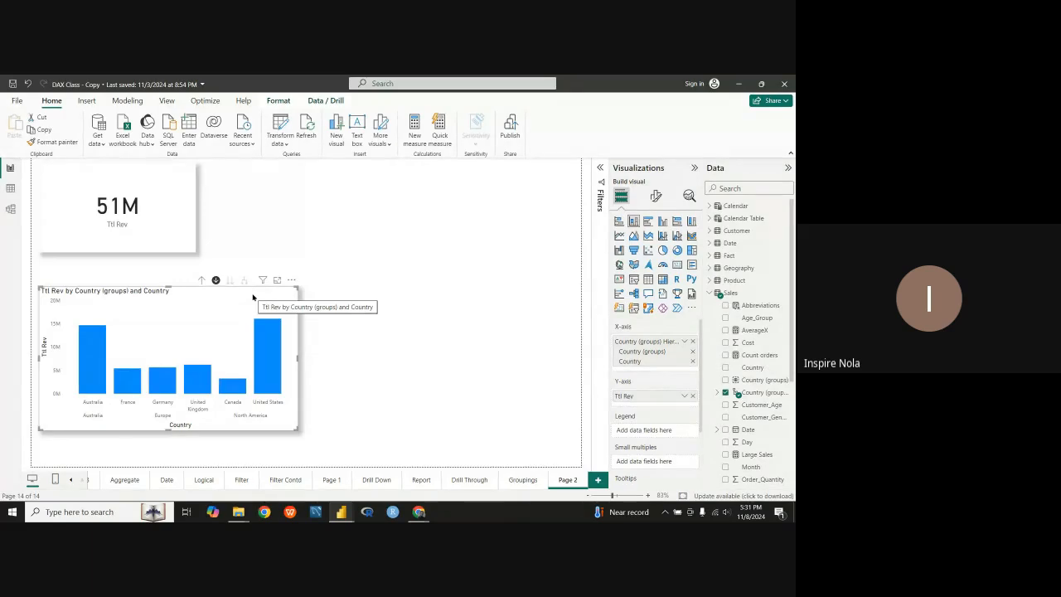
{"action": "left_click", "coordinate": [215, 280]}
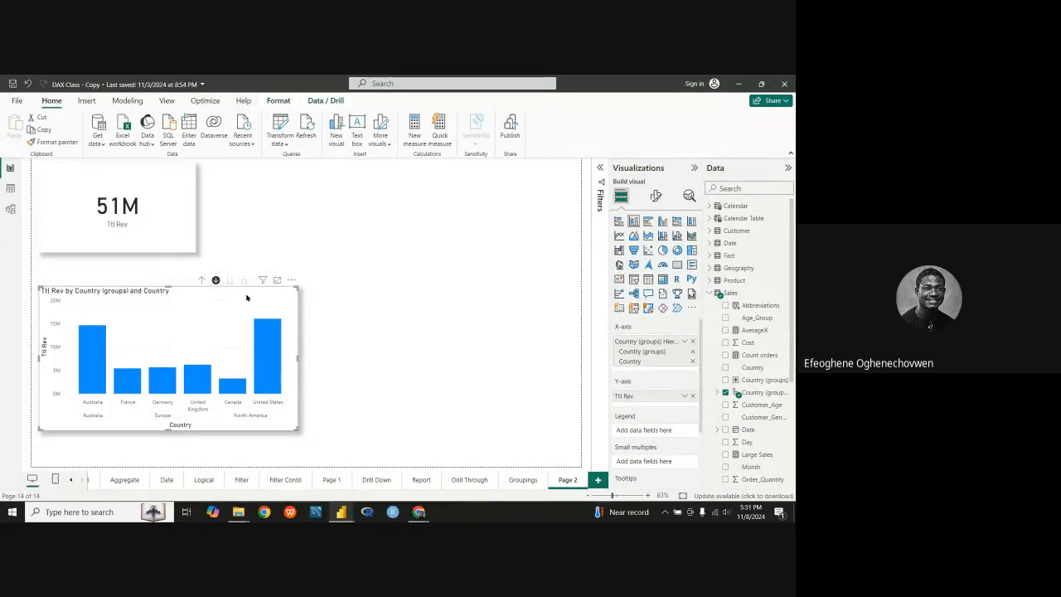
{"action": "left_click", "coordinate": [199, 281]}
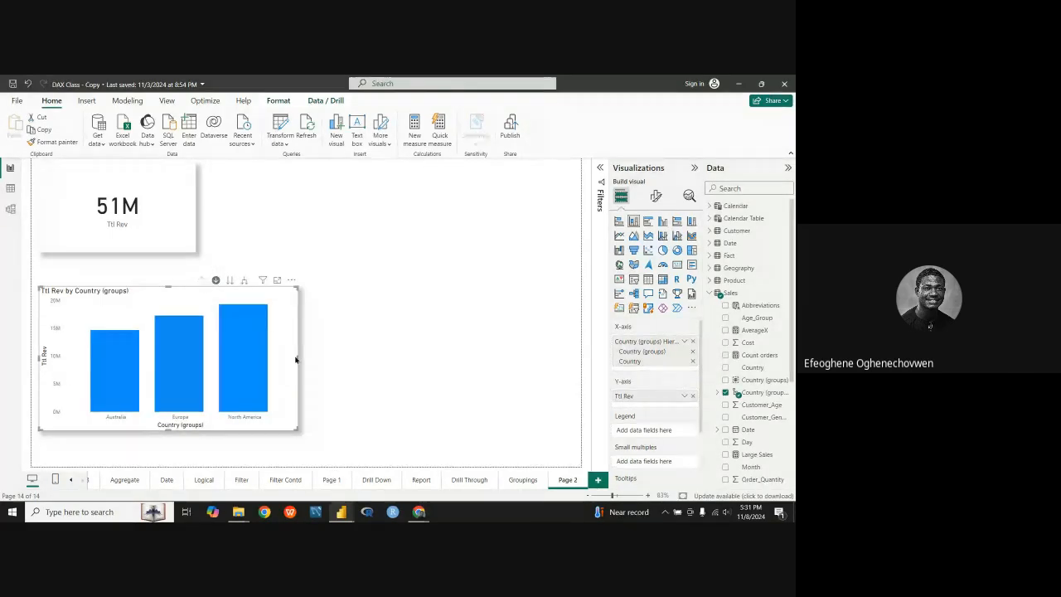
Widen the Ttl Rev chart and examine Australia, Europe and North America by drilling into each group's countries and back up.
{"action": "left_click_drag", "start_coordinate": [297, 359], "coordinate": [484, 387]}
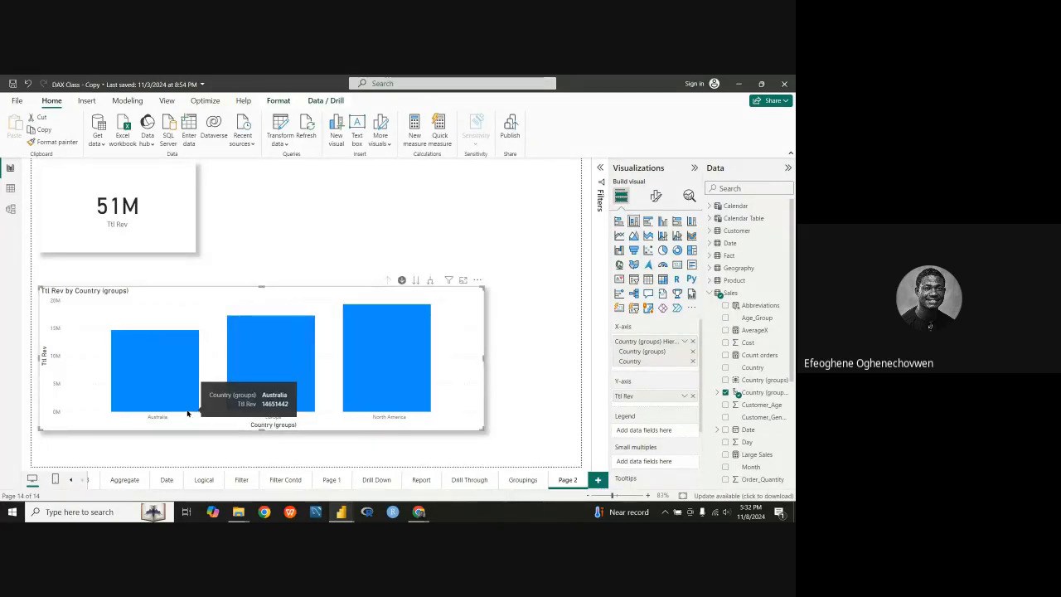
{"action": "mouse_move", "coordinate": [262, 375]}
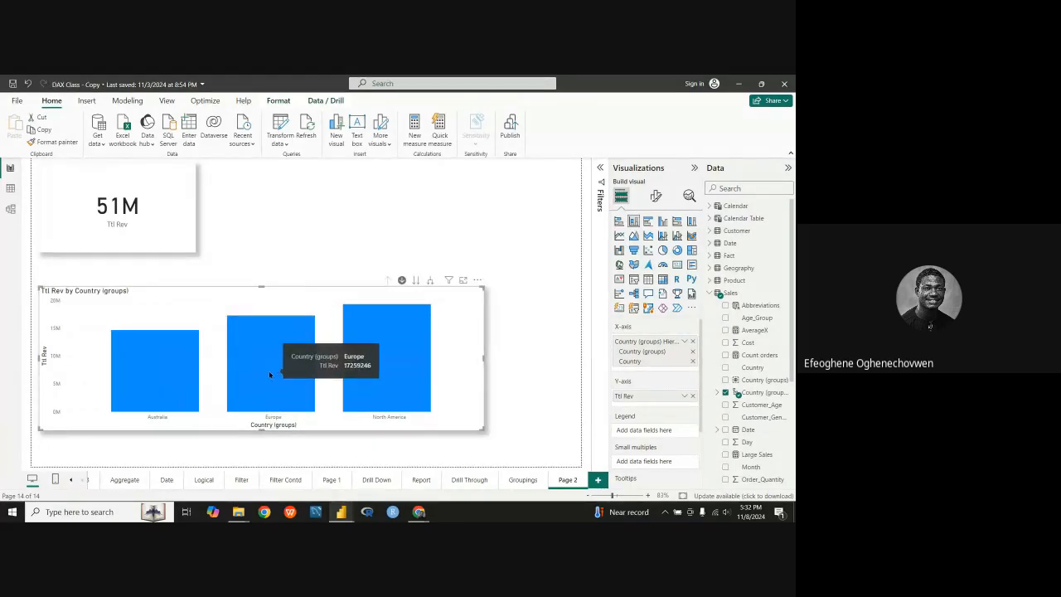
{"action": "mouse_move", "coordinate": [381, 375]}
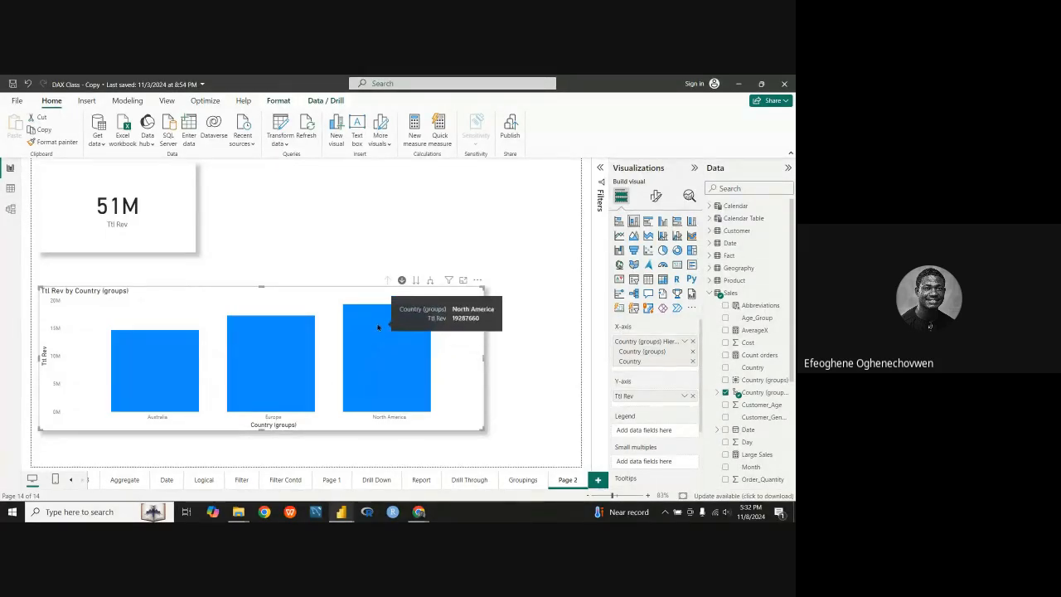
{"action": "mouse_move", "coordinate": [176, 382]}
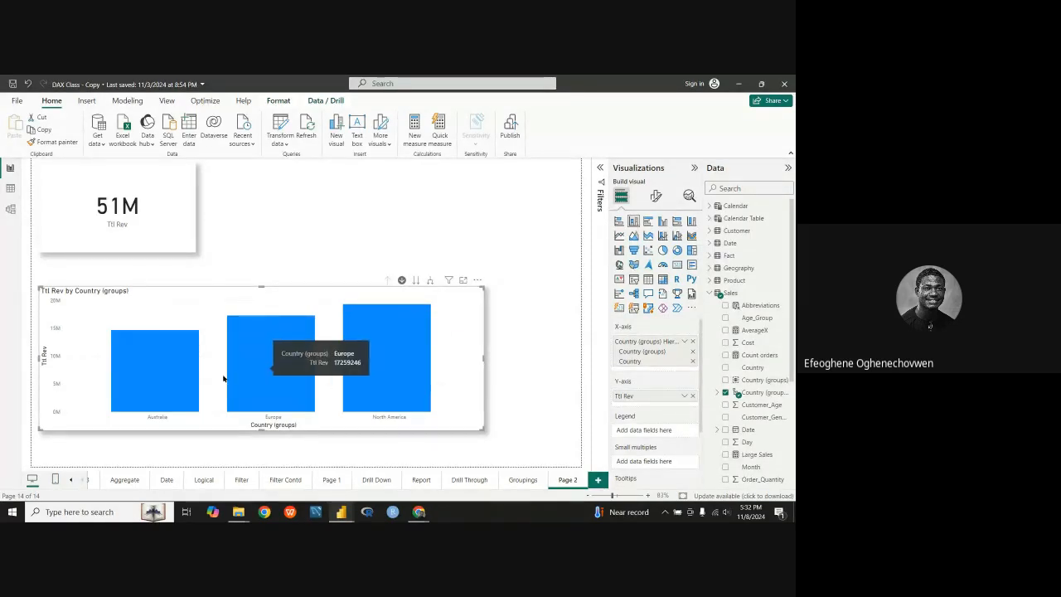
{"action": "left_click", "coordinate": [143, 391]}
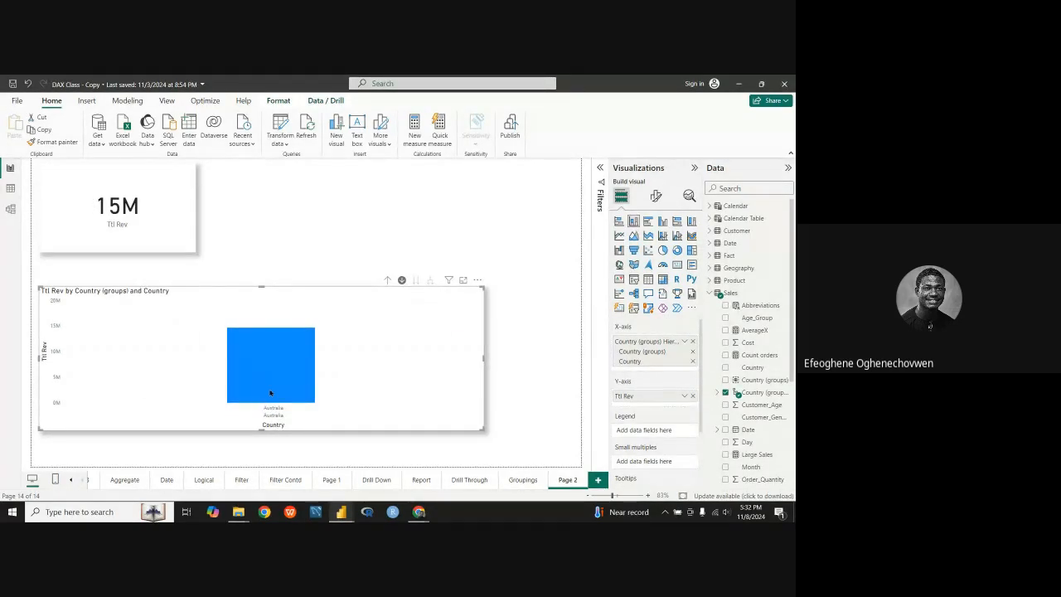
{"action": "left_click", "coordinate": [388, 281]}
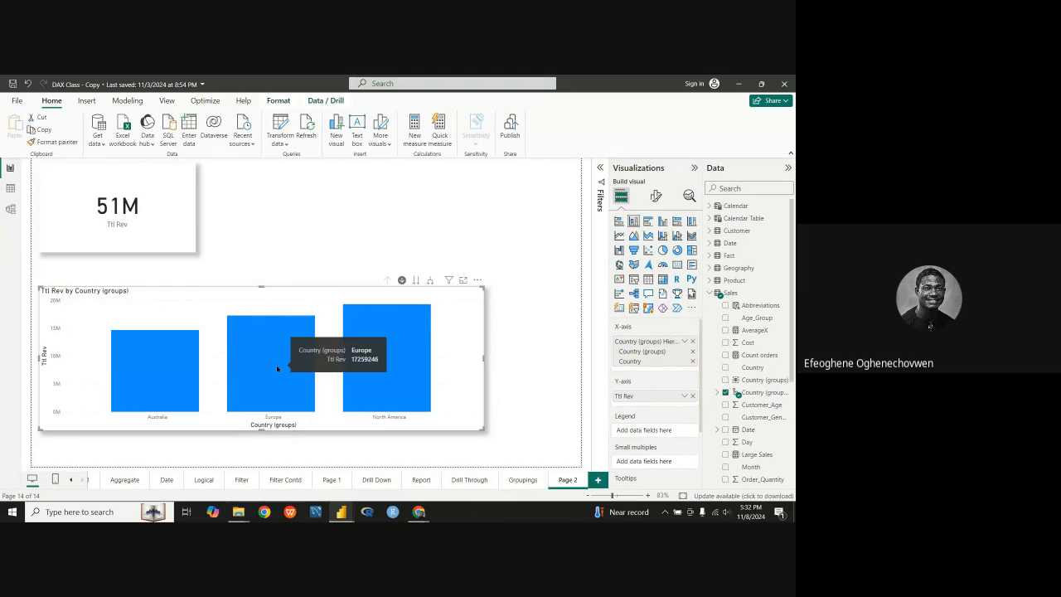
{"action": "left_click", "coordinate": [277, 367]}
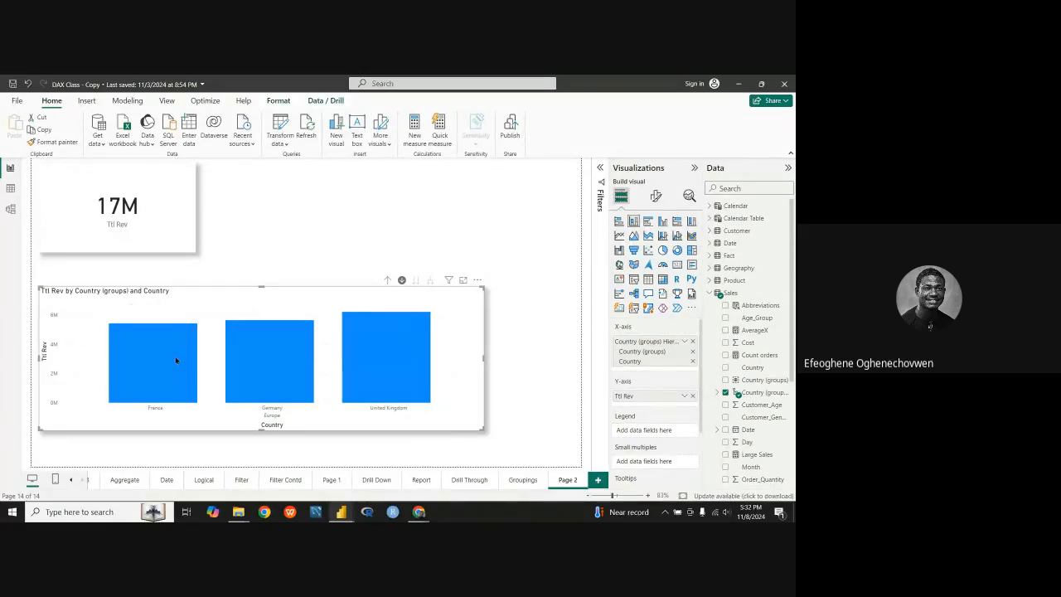
{"action": "left_click", "coordinate": [387, 280]}
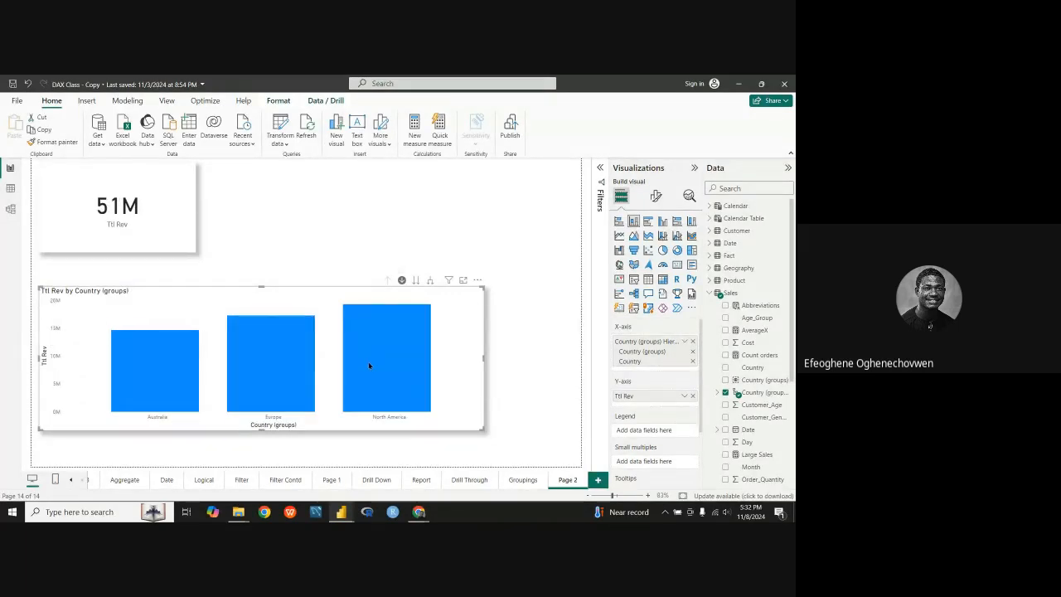
{"action": "left_click", "coordinate": [369, 365]}
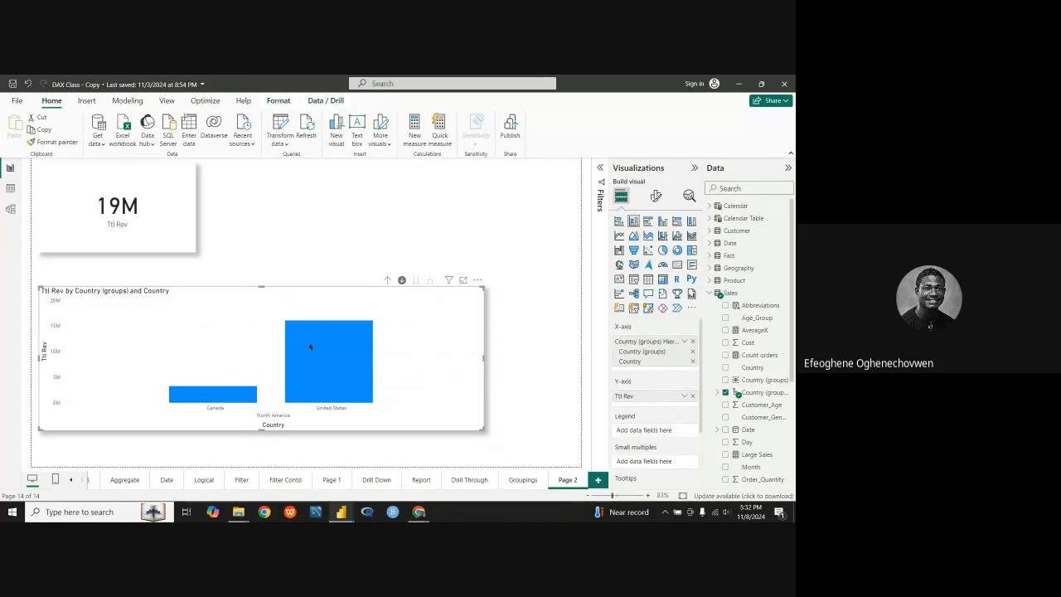
{"action": "mouse_move", "coordinate": [345, 356]}
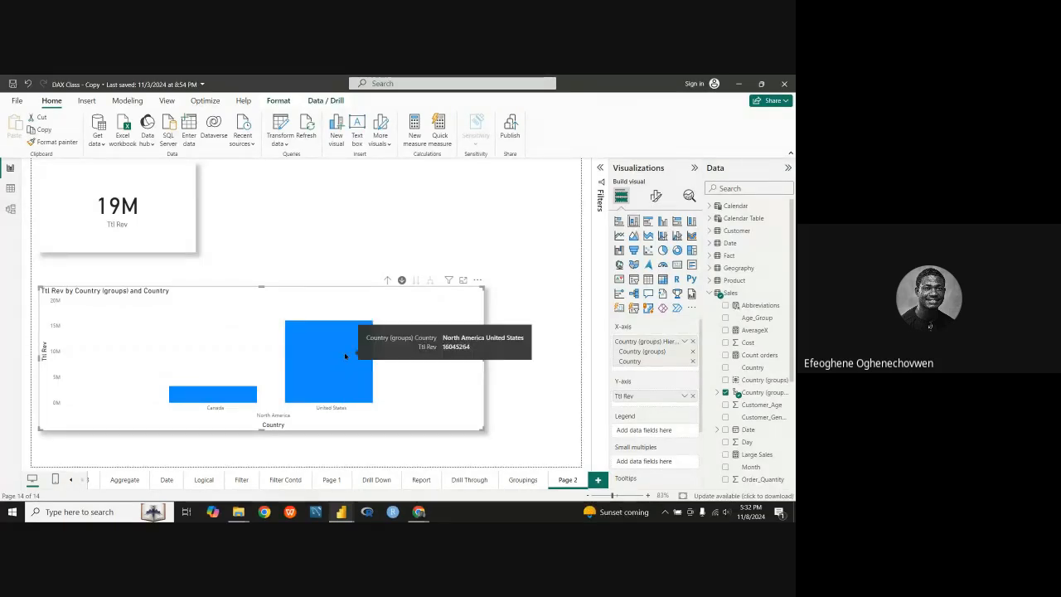
{"action": "left_click", "coordinate": [387, 280]}
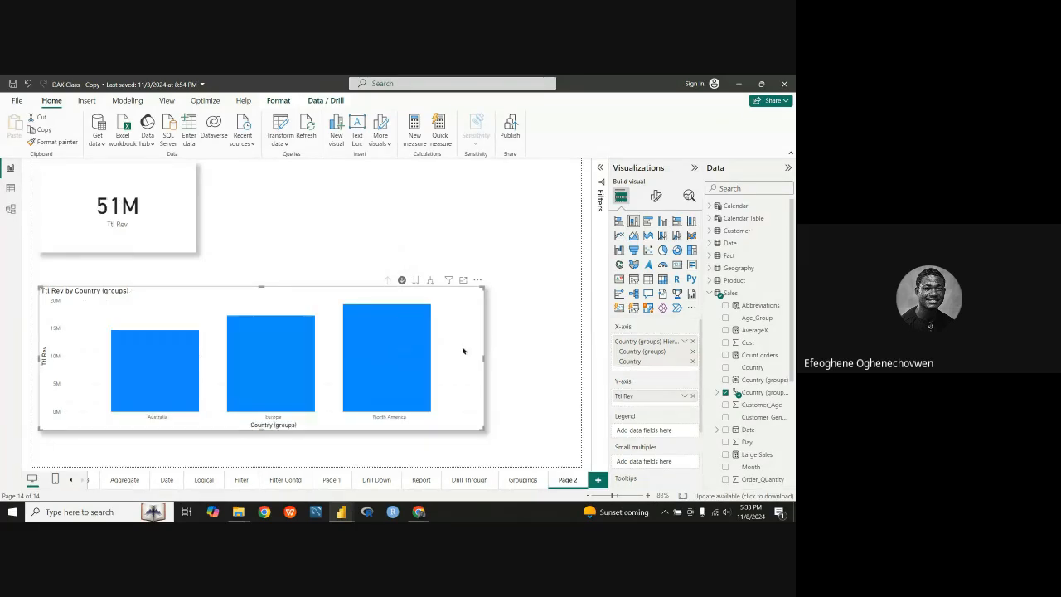
Narrow the Ttl Rev by Country (groups) chart until it is slightly wider than the Ttl Rev card above it.
{"action": "left_click_drag", "start_coordinate": [484, 358], "coordinate": [292, 358]}
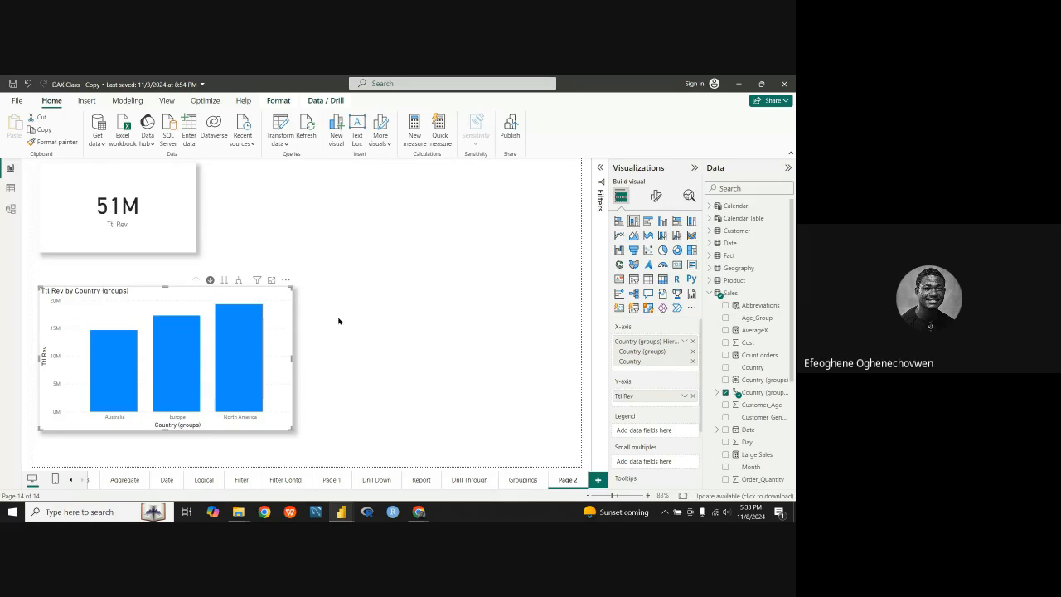
{"action": "left_click", "coordinate": [302, 354]}
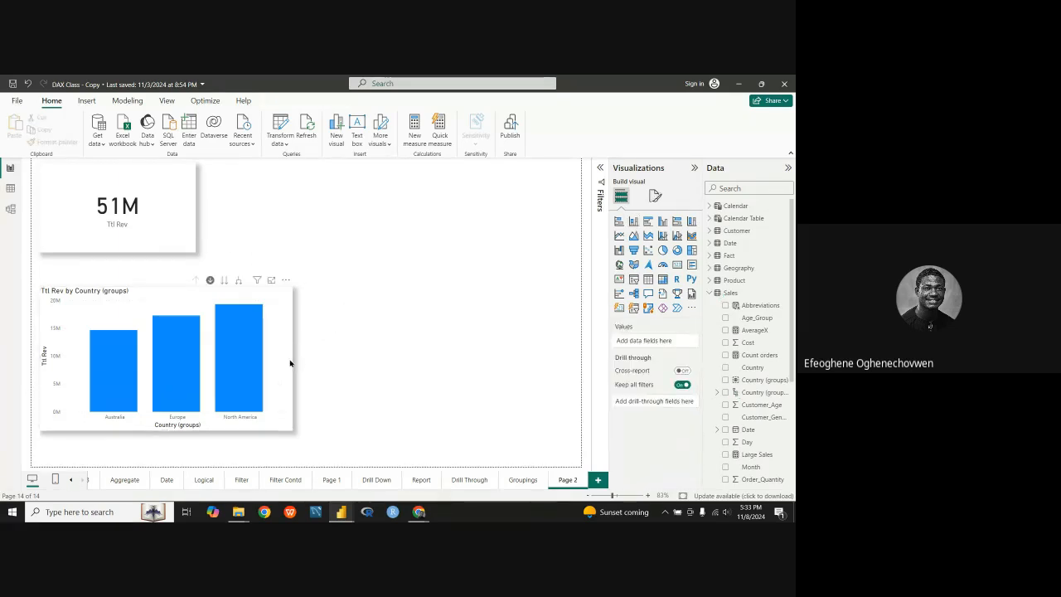
{"action": "mouse_move", "coordinate": [261, 345]}
{"action": "left_click", "coordinate": [290, 361]}
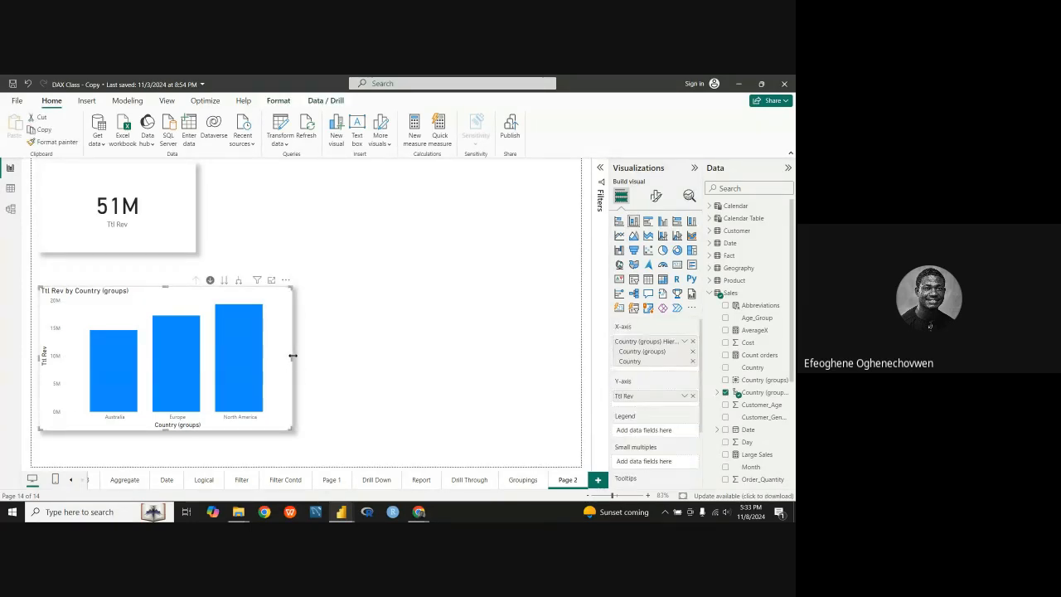
{"action": "left_click_drag", "start_coordinate": [291, 359], "coordinate": [241, 358]}
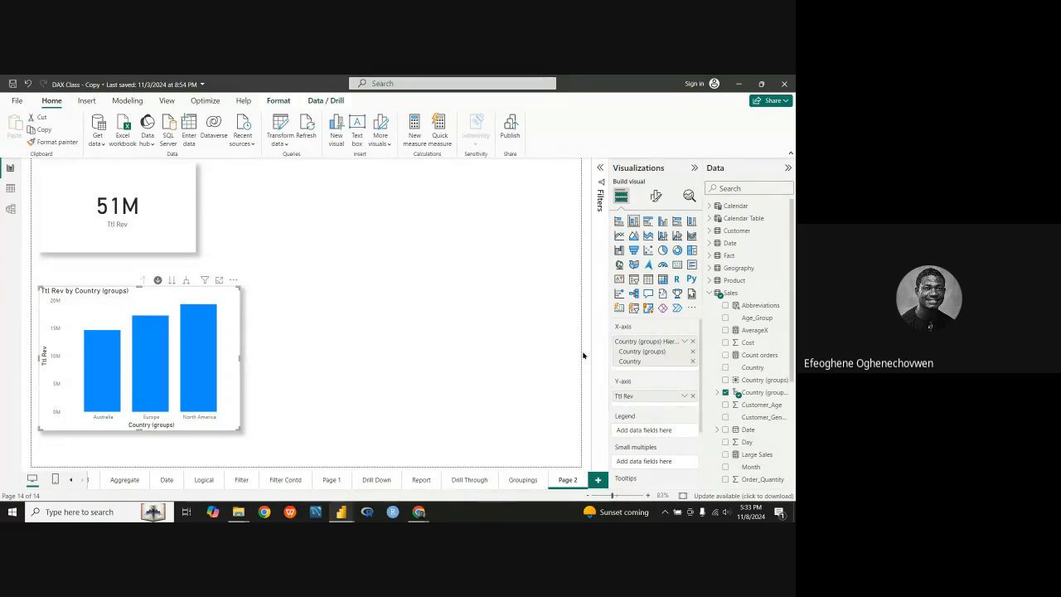
Examine the Customer_Age and Age_Group columns in the Sales table's data, and return to the report page.
{"action": "left_click", "coordinate": [711, 295]}
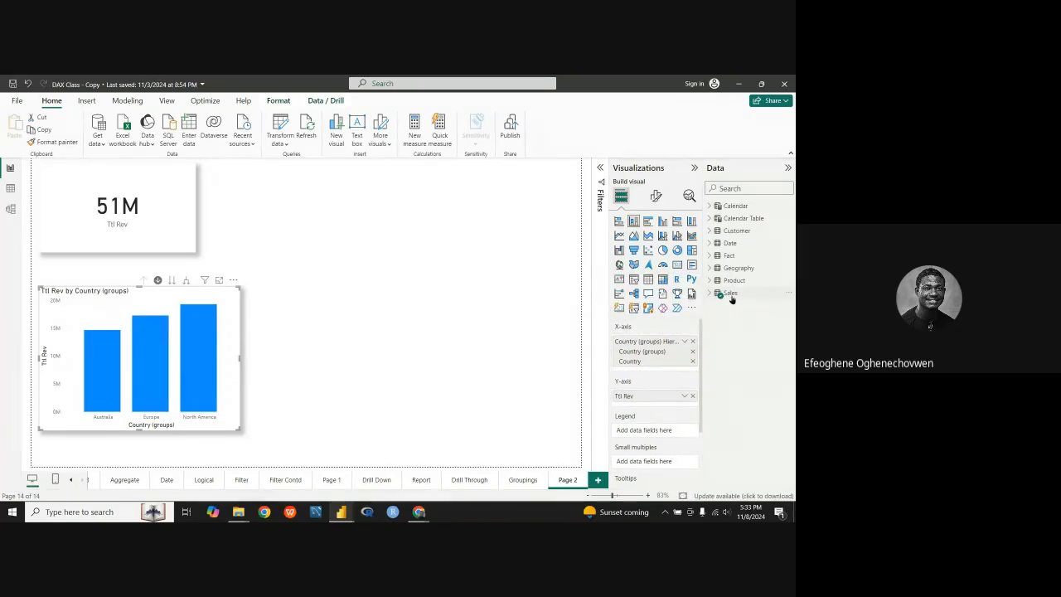
{"action": "left_click", "coordinate": [721, 295]}
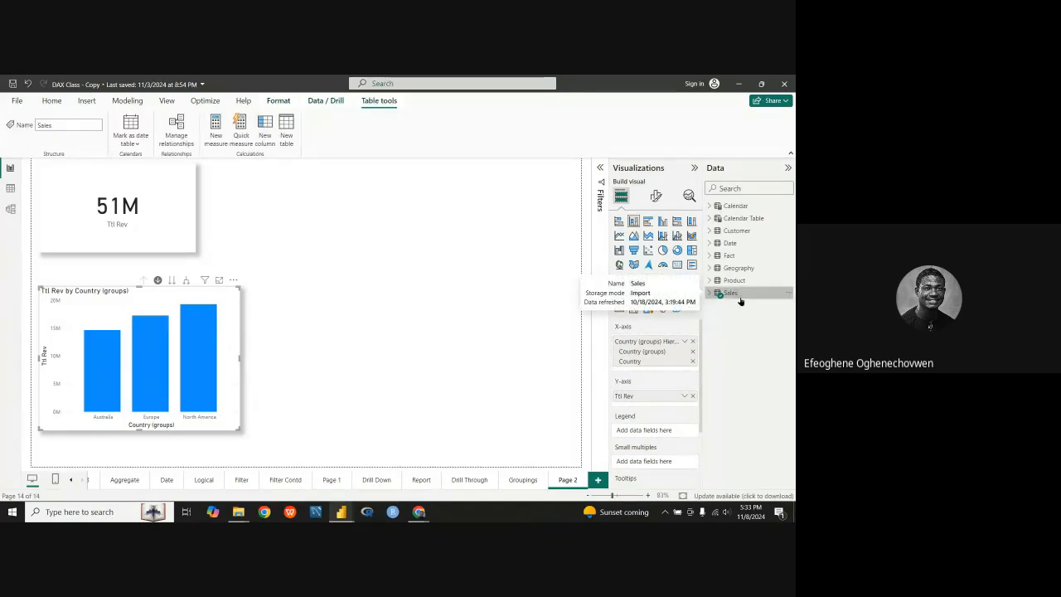
{"action": "left_click", "coordinate": [711, 293]}
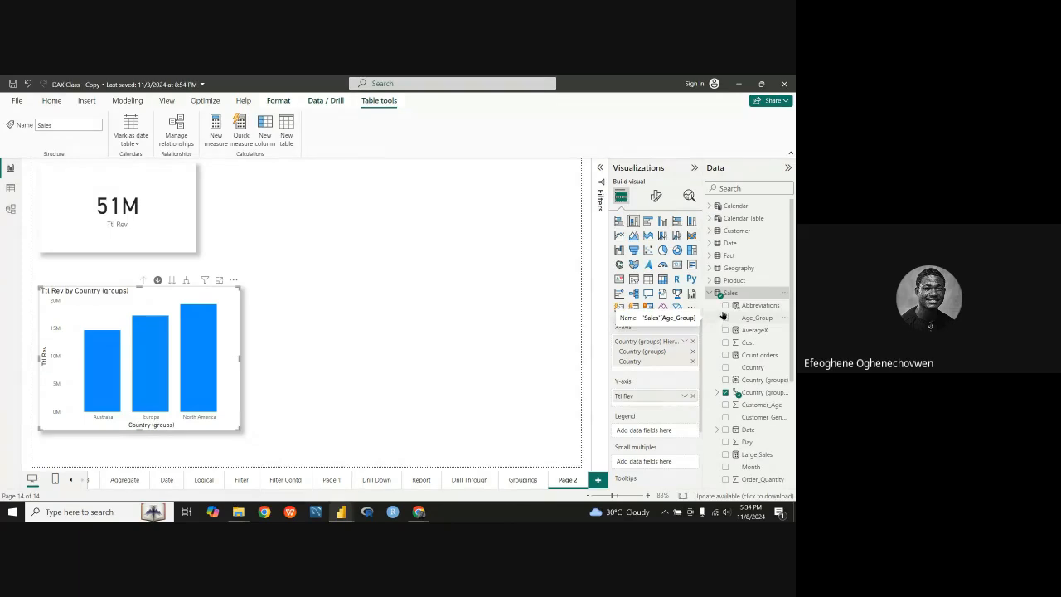
{"action": "left_click", "coordinate": [7, 189]}
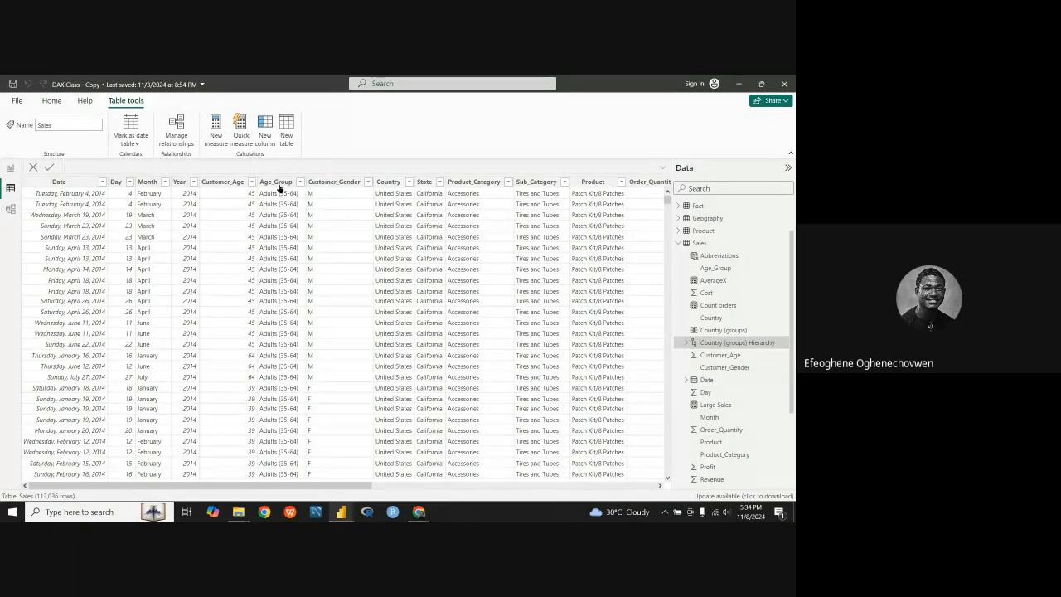
{"action": "left_click", "coordinate": [238, 182]}
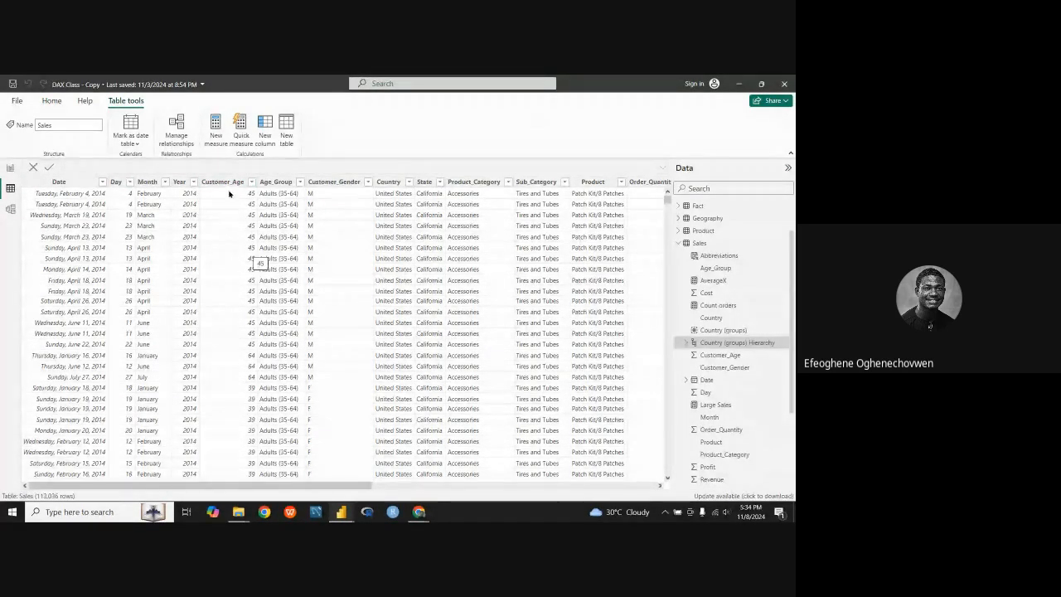
{"action": "left_click", "coordinate": [10, 167]}
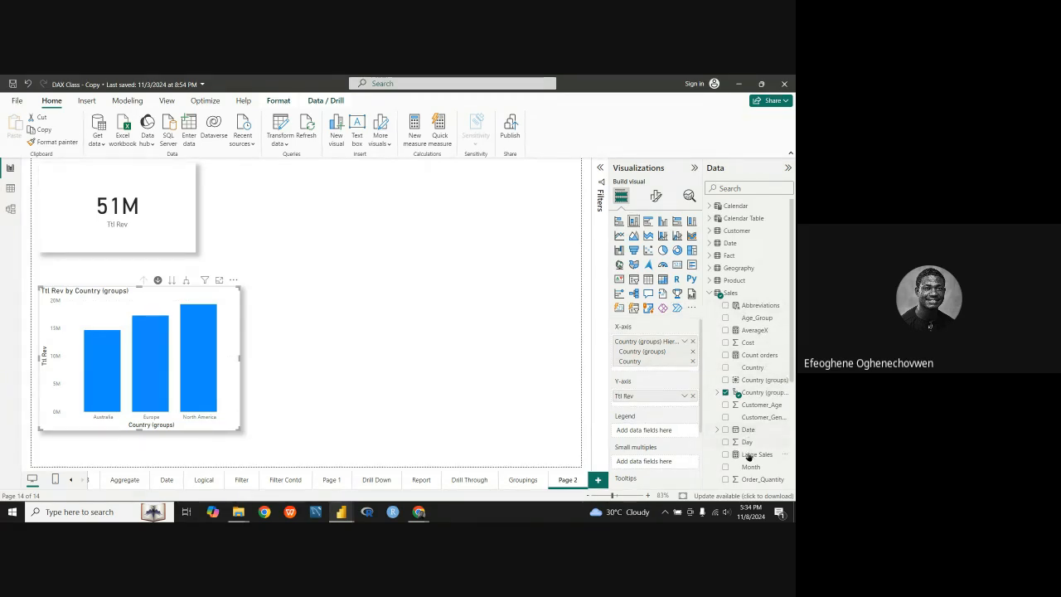
{"action": "scroll", "coordinate": [748, 454], "scroll_direction": "down", "scroll_amount": 3}
{"action": "scroll", "coordinate": [757, 291], "scroll_direction": "up", "scroll_amount": 3}
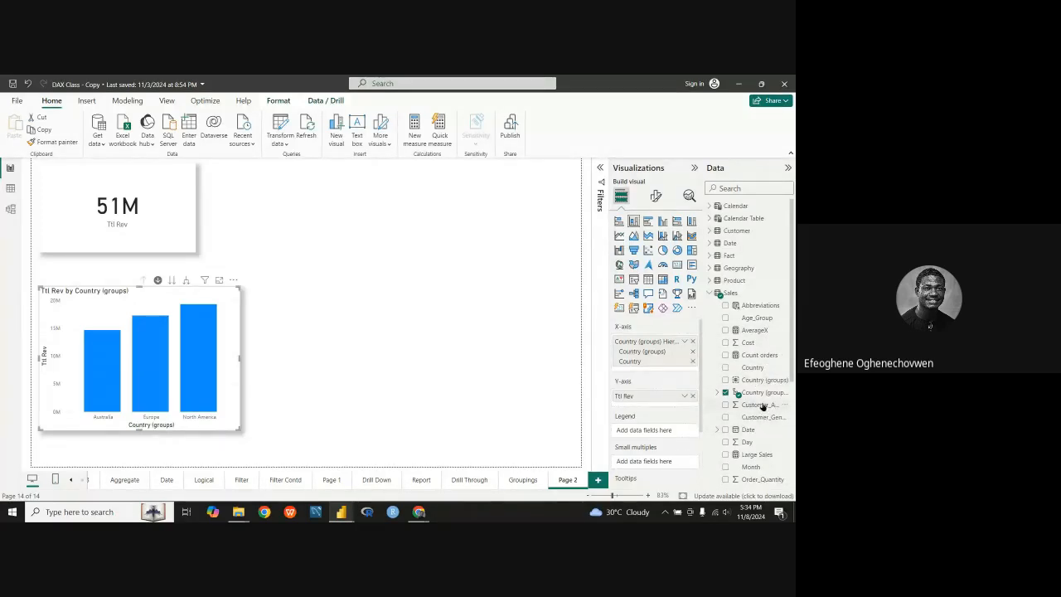
{"action": "left_click", "coordinate": [754, 406]}
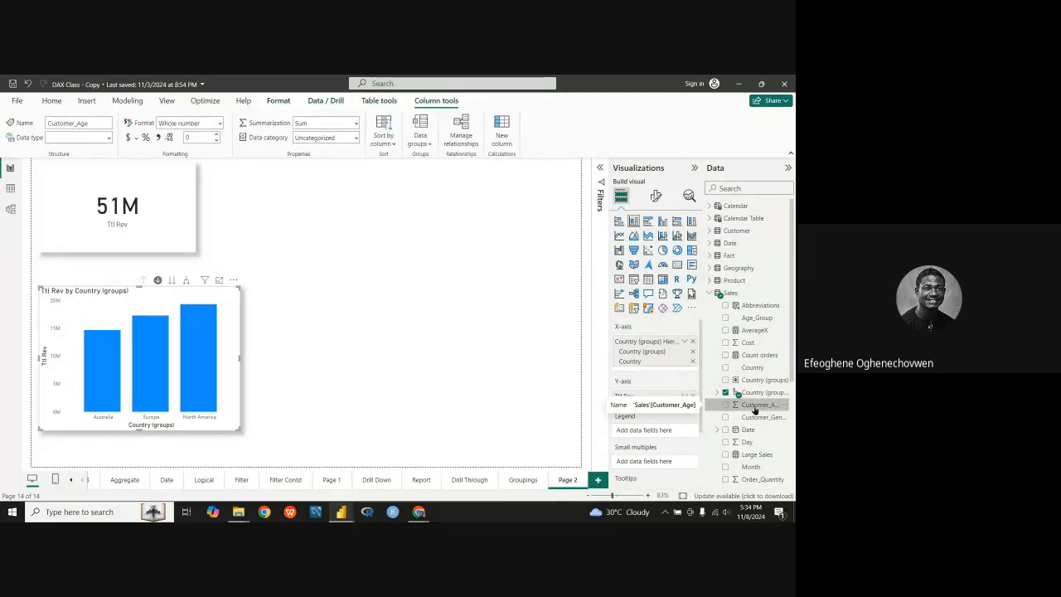
{"action": "right_click", "coordinate": [754, 406]}
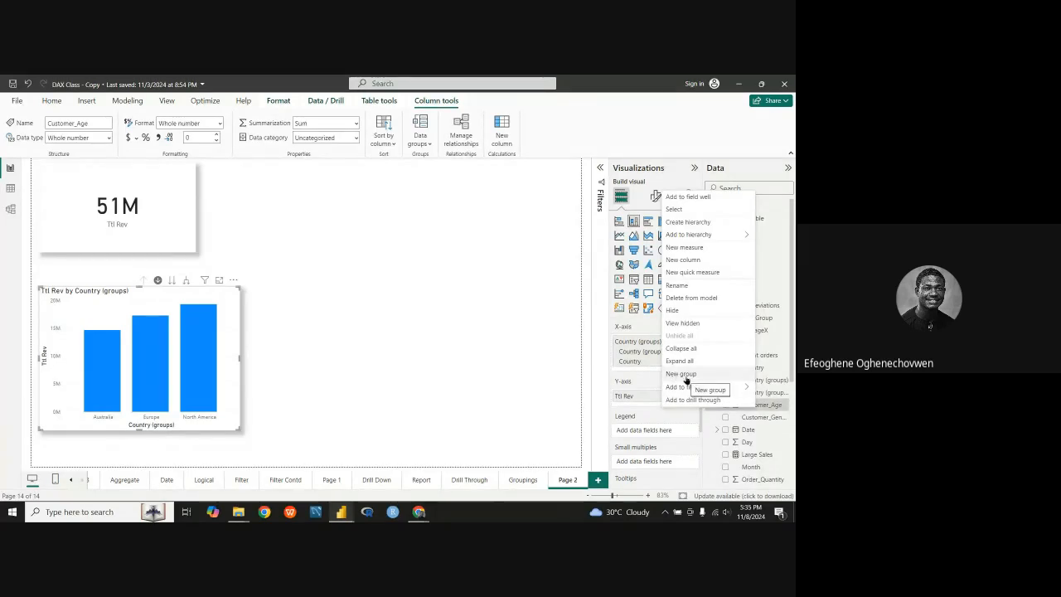
Show the Sales table's data and start a new group from its Customer_Age column.
{"action": "left_click", "coordinate": [10, 189]}
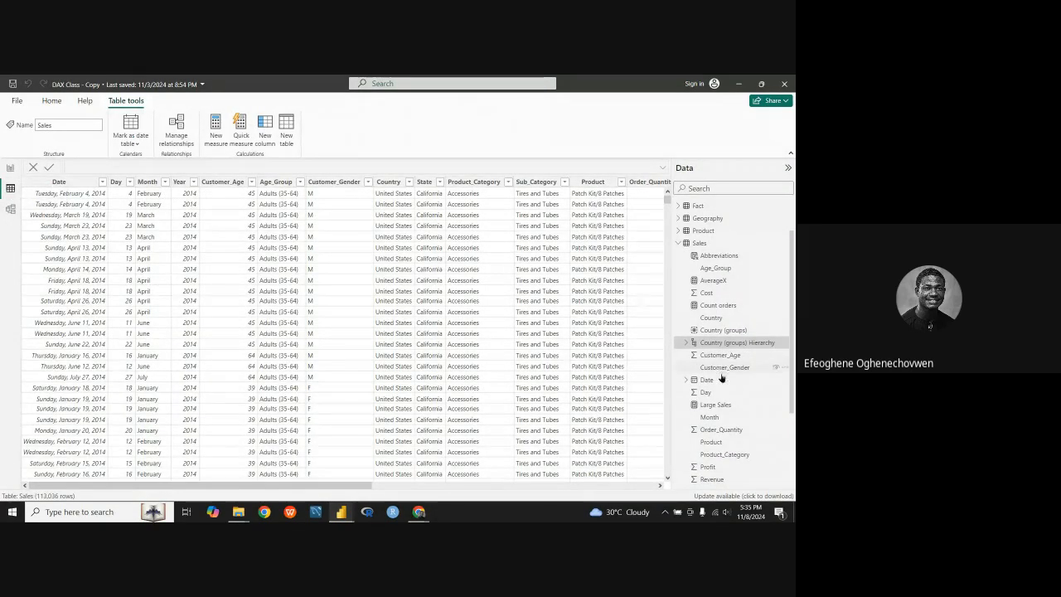
{"action": "scroll", "coordinate": [712, 331], "scroll_direction": "down", "scroll_amount": 3}
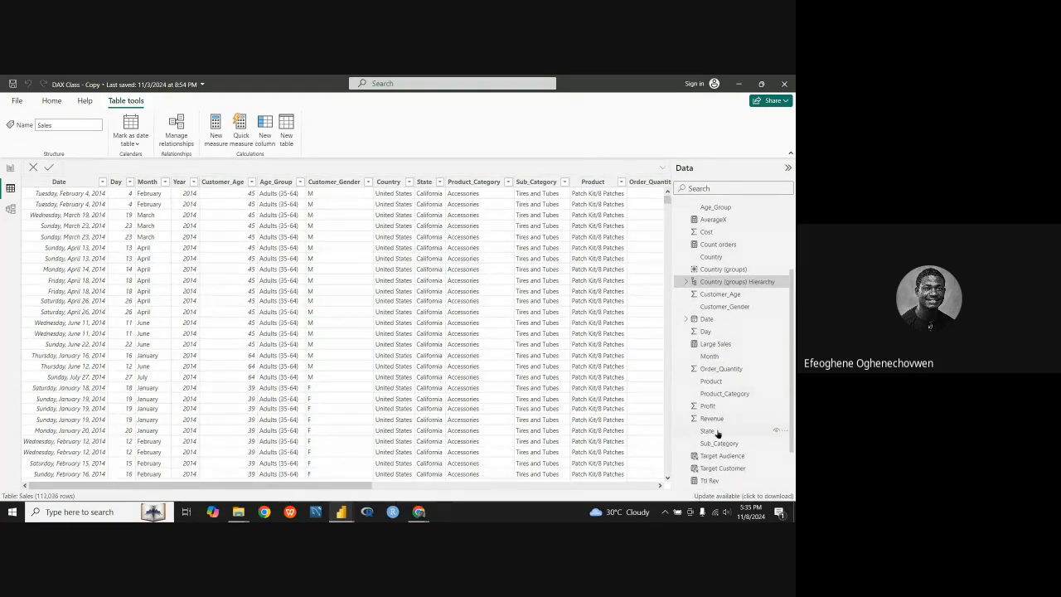
{"action": "scroll", "coordinate": [711, 423], "scroll_direction": "up", "scroll_amount": 2}
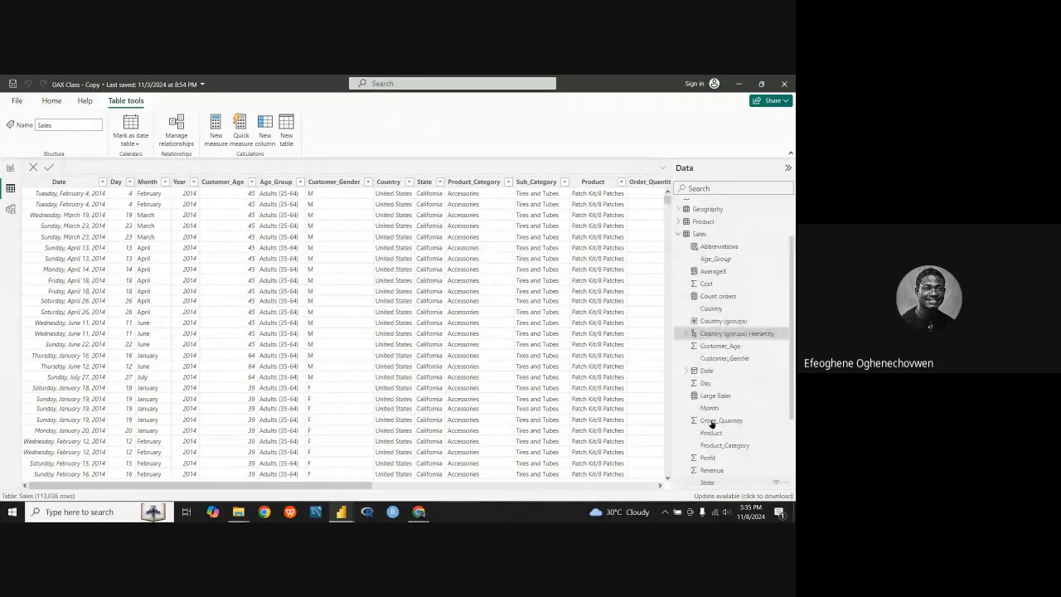
{"action": "right_click", "coordinate": [720, 347]}
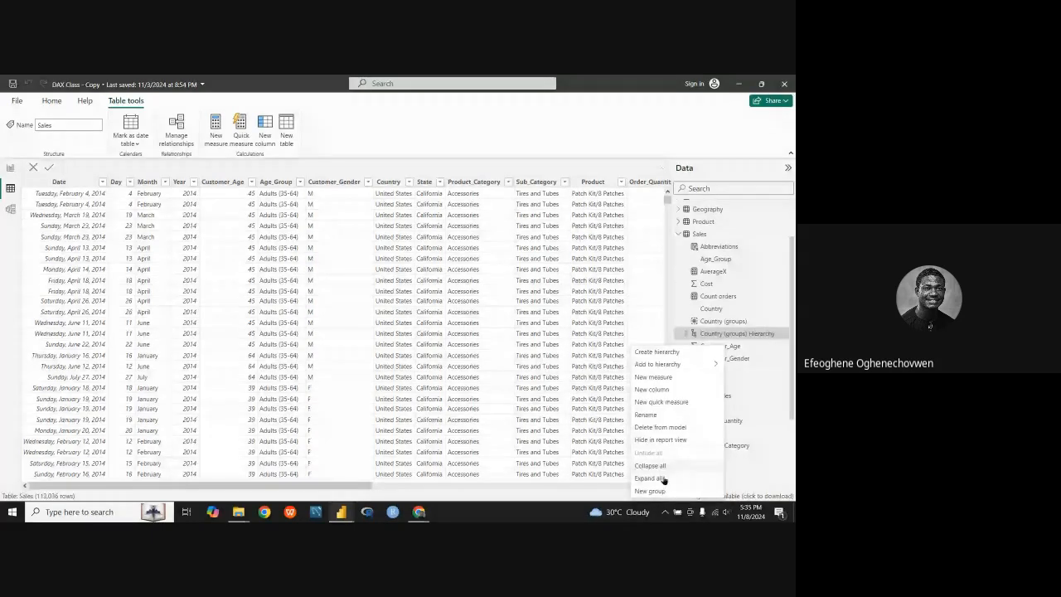
{"action": "left_click", "coordinate": [711, 308]}
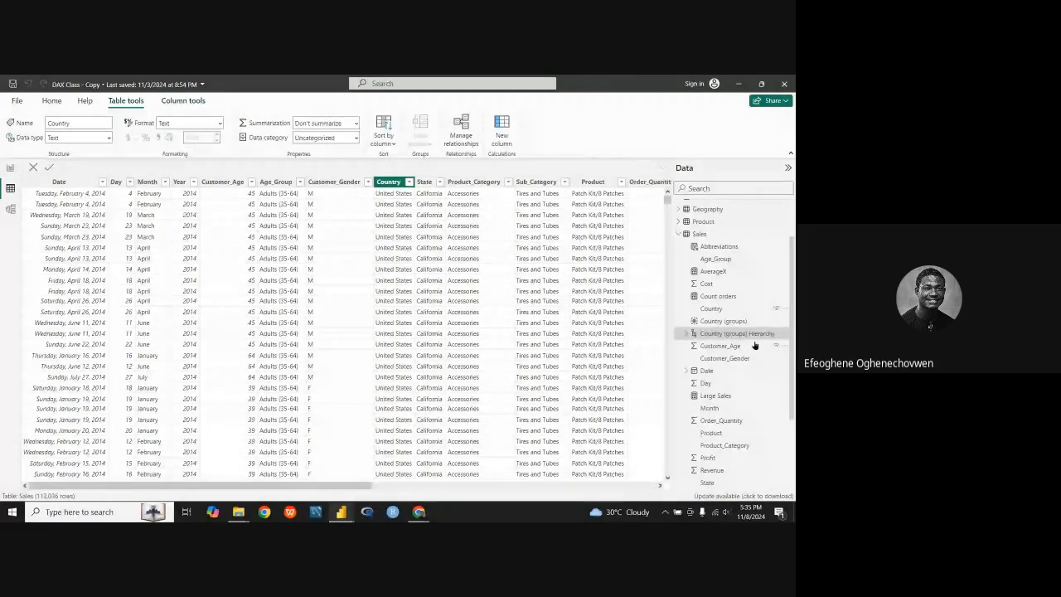
{"action": "right_click", "coordinate": [735, 347]}
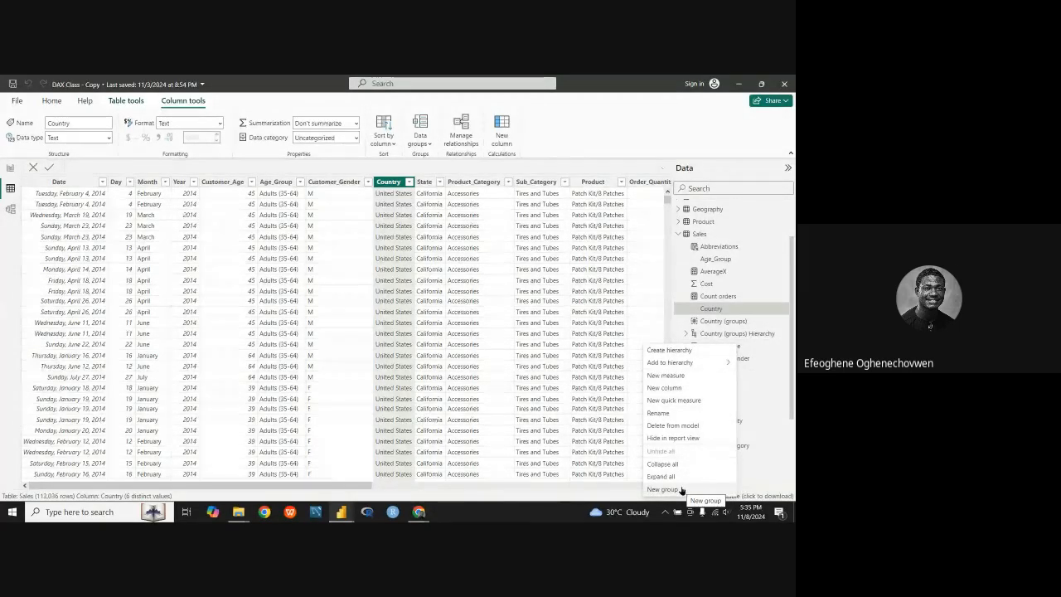
{"action": "left_click", "coordinate": [745, 346]}
{"action": "right_click", "coordinate": [740, 346]}
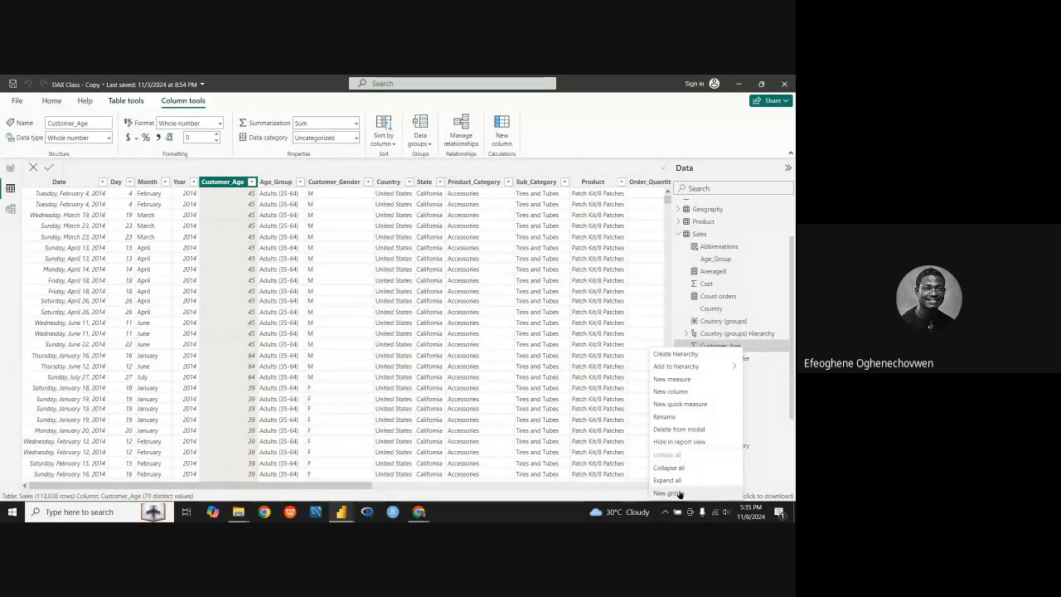
{"action": "left_click", "coordinate": [667, 492]}
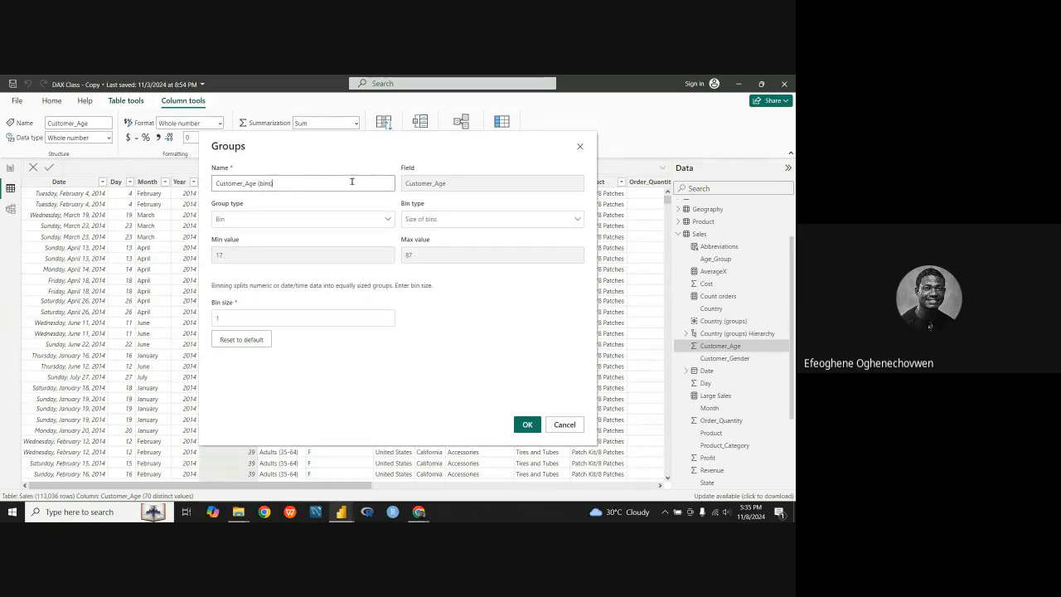
Create Customer_Age (bins) with group type Bin, bin type Size of bins and a bin size of 10.
{"action": "left_click", "coordinate": [283, 221]}
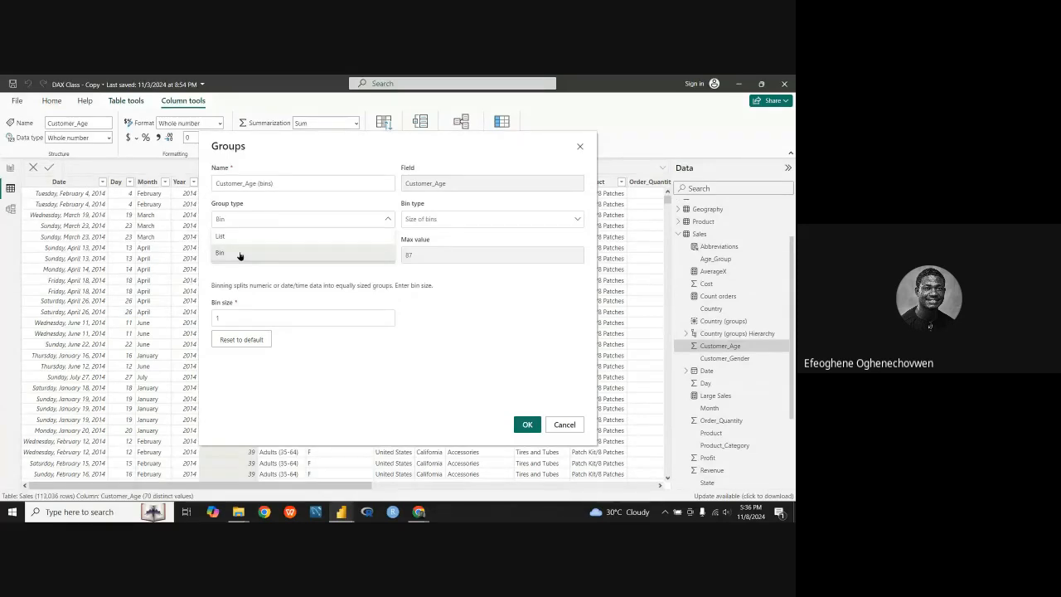
{"action": "left_click", "coordinate": [388, 221]}
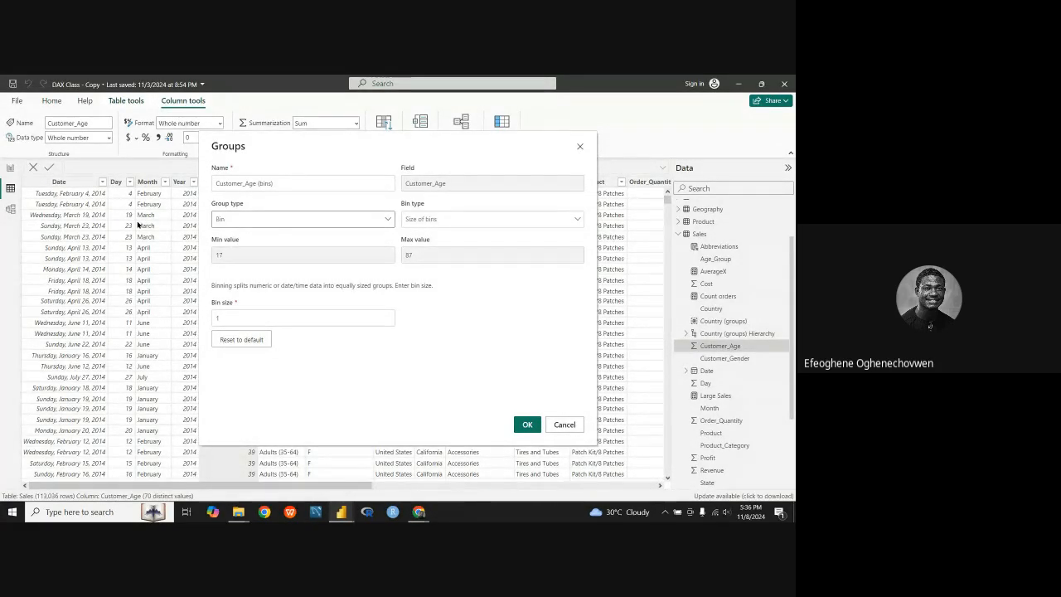
{"action": "left_click", "coordinate": [456, 221]}
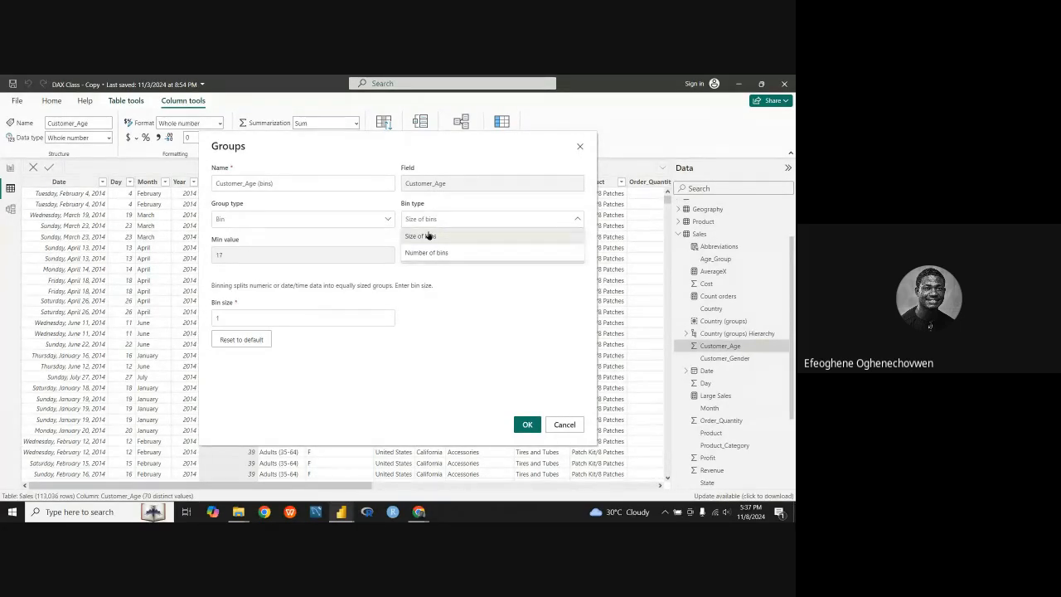
{"action": "left_click", "coordinate": [447, 238]}
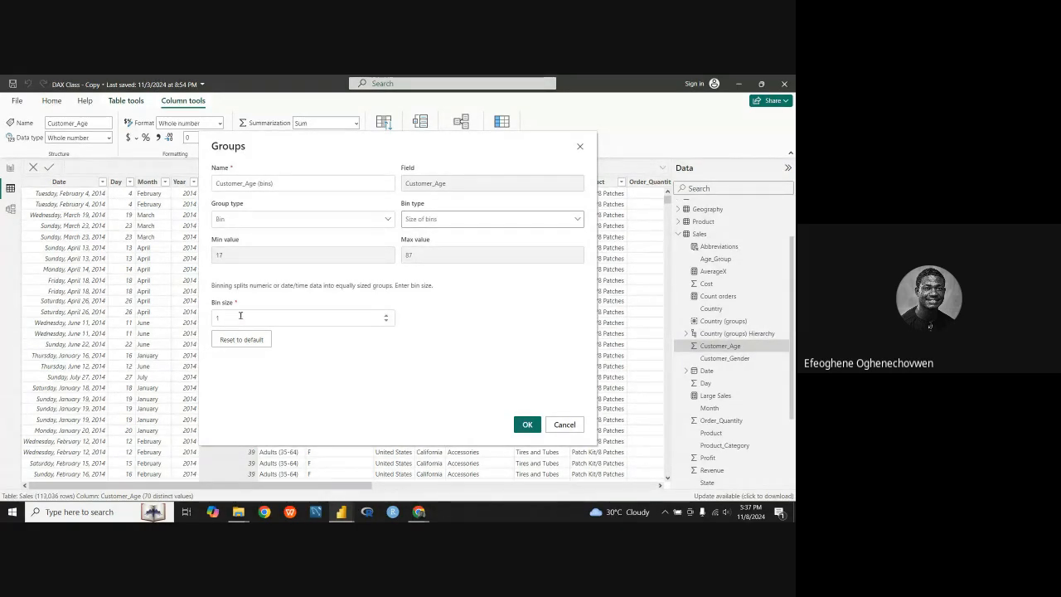
{"action": "left_click", "coordinate": [455, 219]}
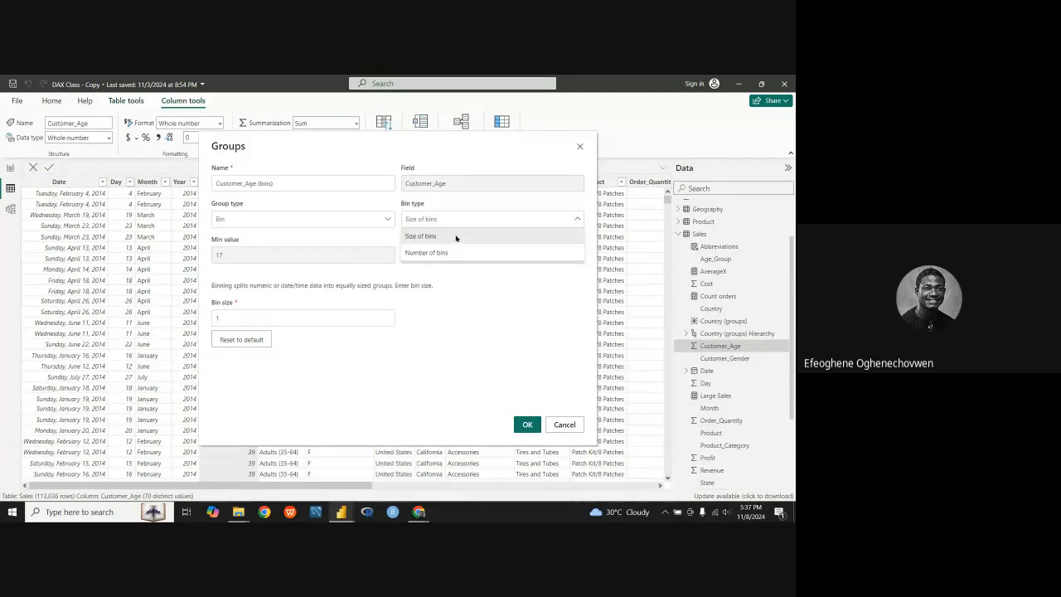
{"action": "left_click", "coordinate": [455, 237]}
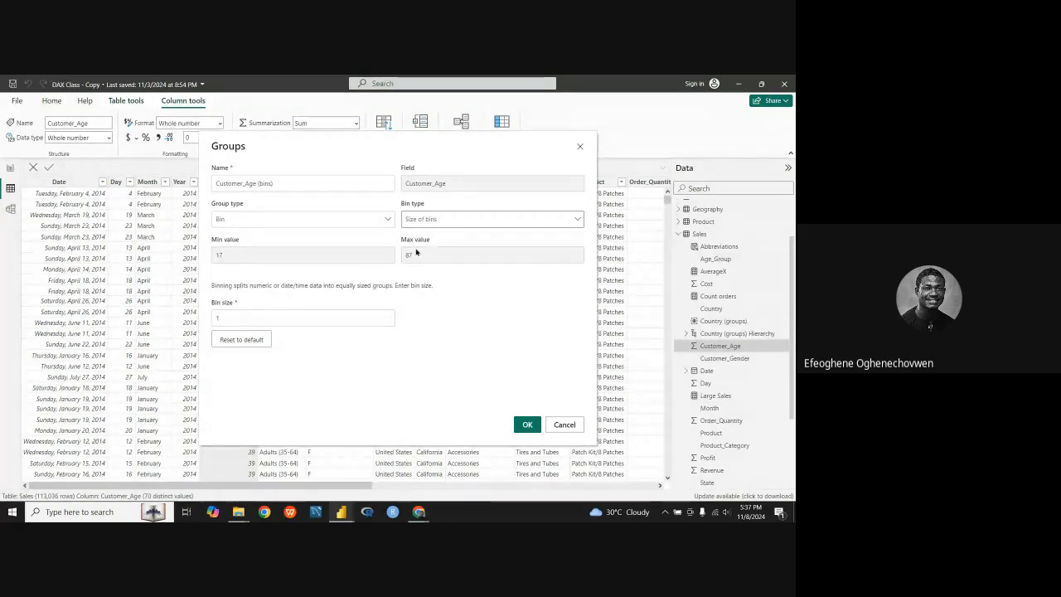
{"action": "left_click", "coordinate": [438, 225]}
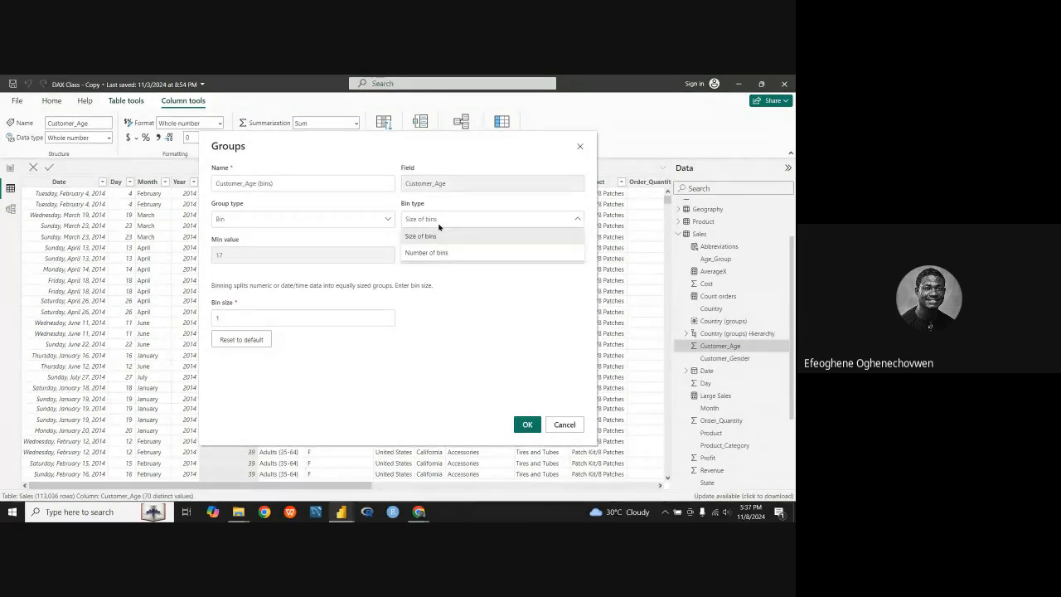
{"action": "left_click", "coordinate": [282, 323]}
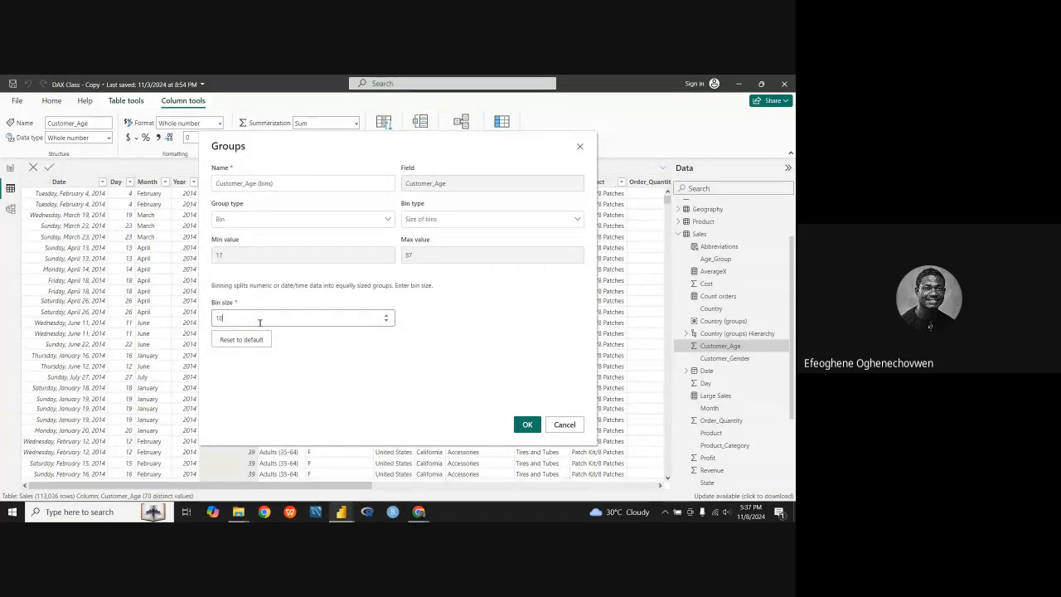
{"action": "left_click", "coordinate": [528, 426]}
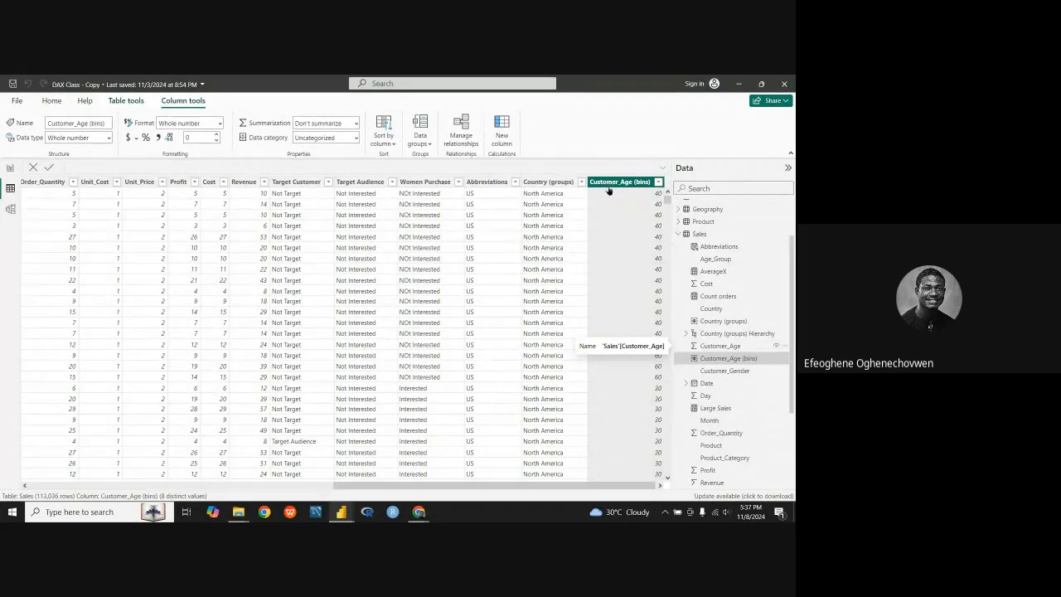
On the report page, add a wide button slicer for Customer_Age (bins) beside the Ttl Rev card.
{"action": "left_click", "coordinate": [10, 167]}
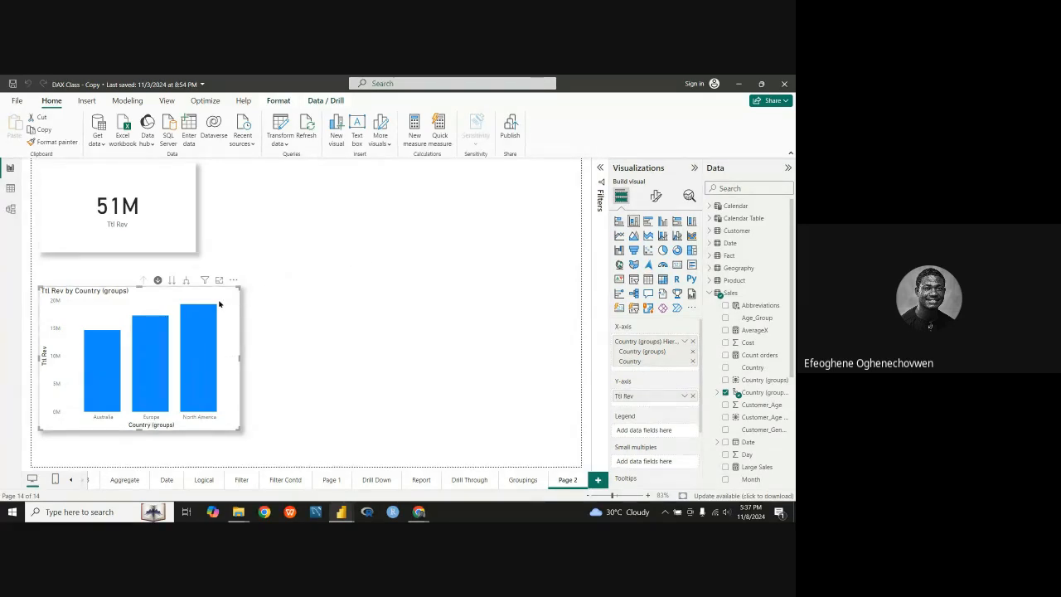
{"action": "left_click", "coordinate": [495, 316]}
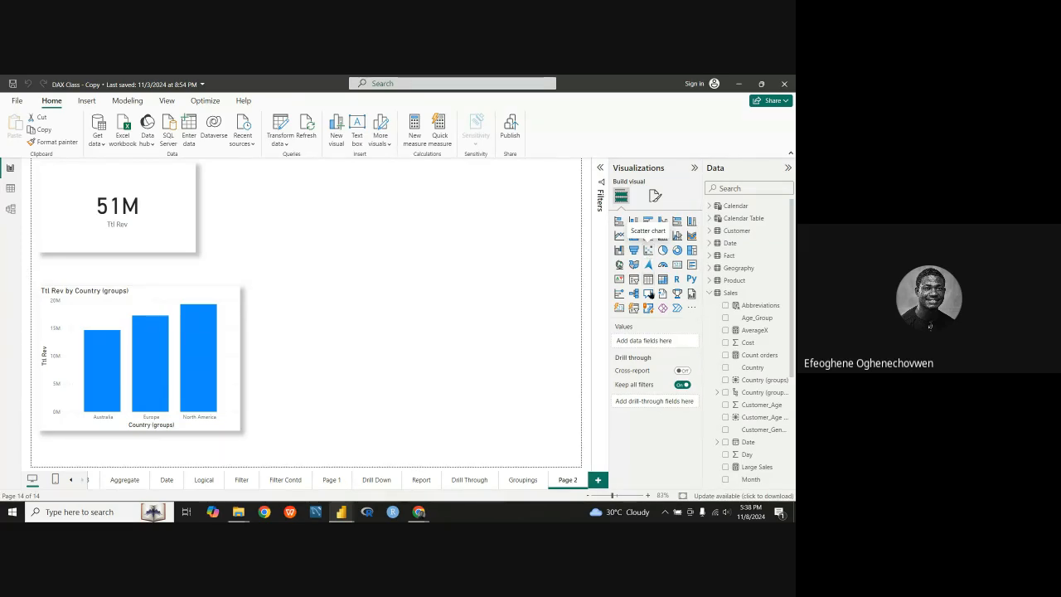
{"action": "left_click", "coordinate": [634, 309]}
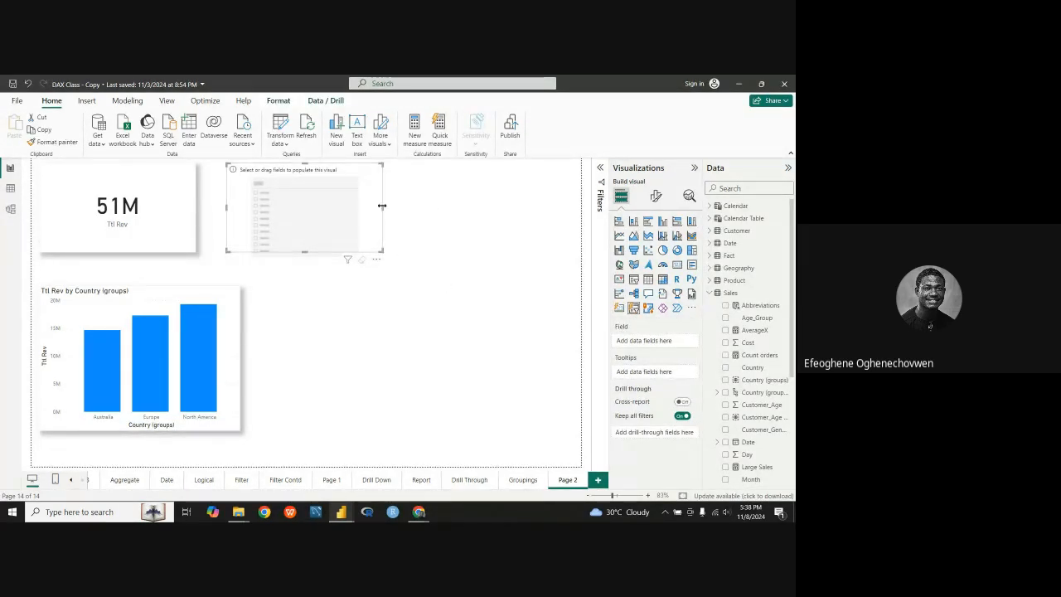
{"action": "left_click_drag", "start_coordinate": [382, 208], "coordinate": [501, 223]}
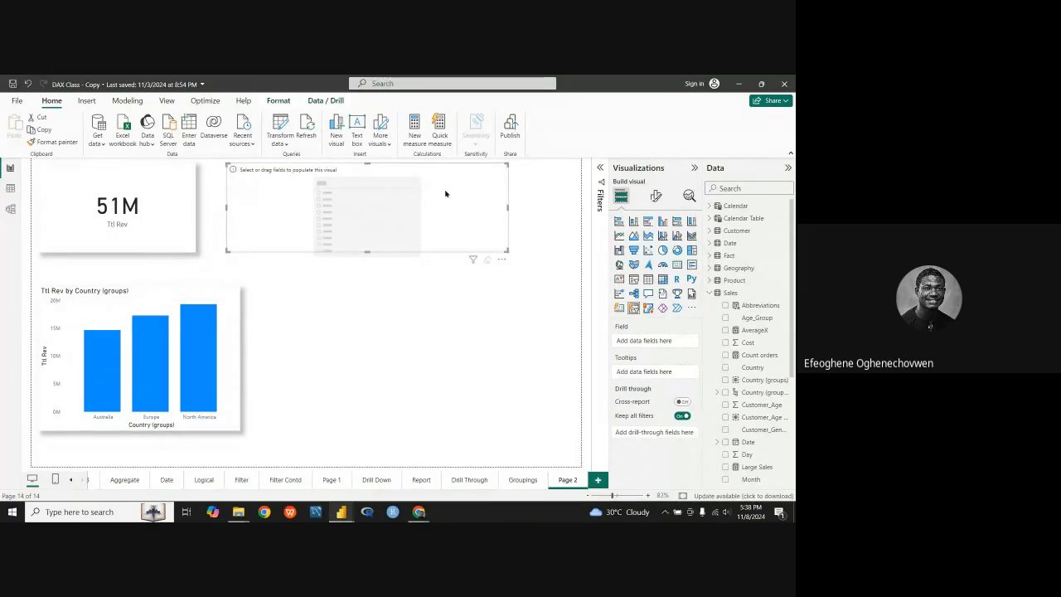
{"action": "left_click_drag", "start_coordinate": [442, 189], "coordinate": [441, 196]}
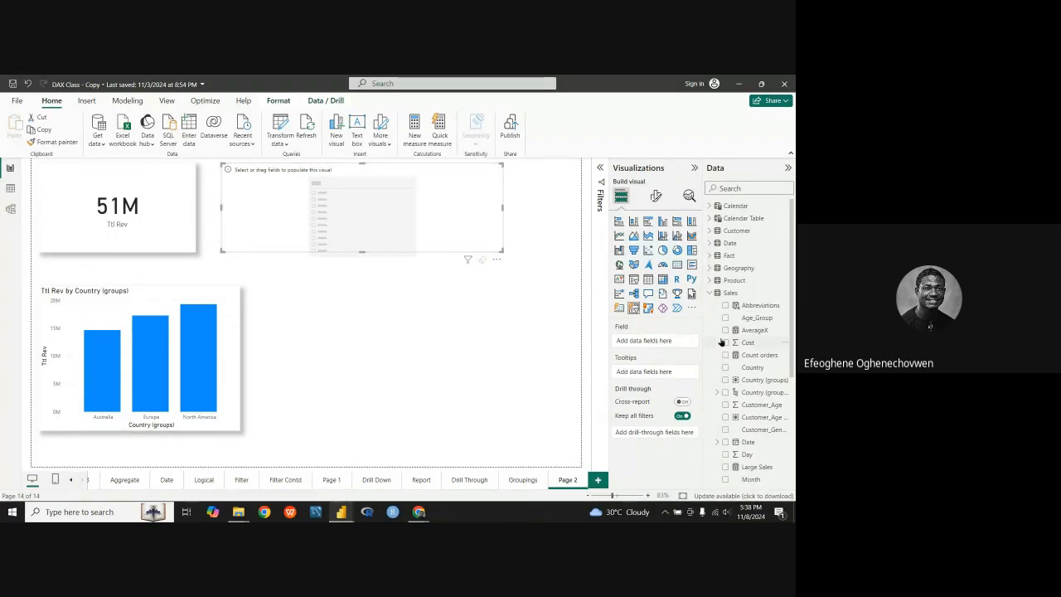
{"action": "scroll", "coordinate": [746, 369], "scroll_direction": "down", "scroll_amount": 3}
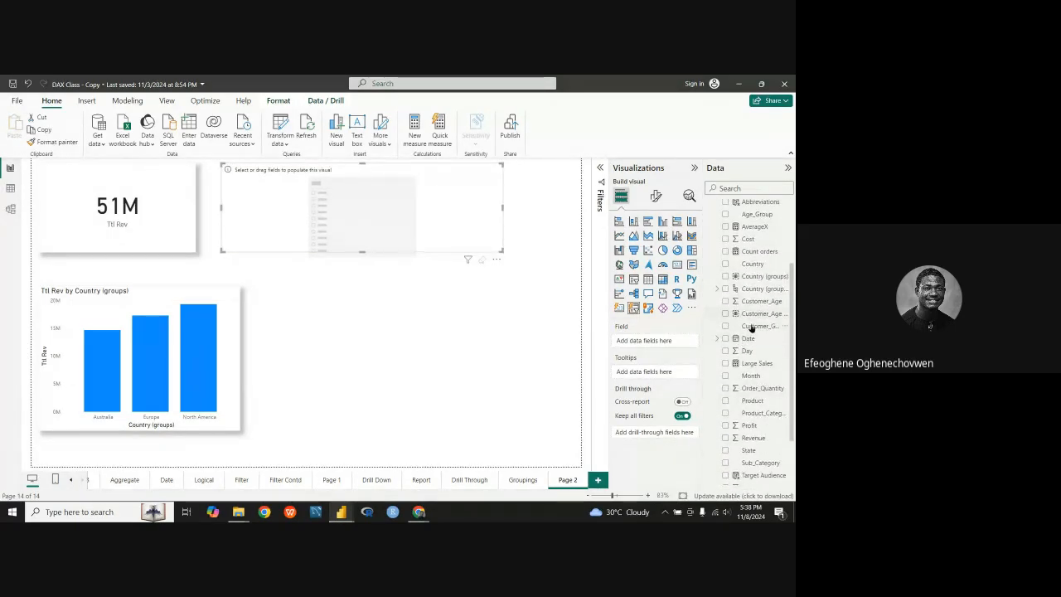
{"action": "left_click_drag", "start_coordinate": [751, 316], "coordinate": [395, 216]}
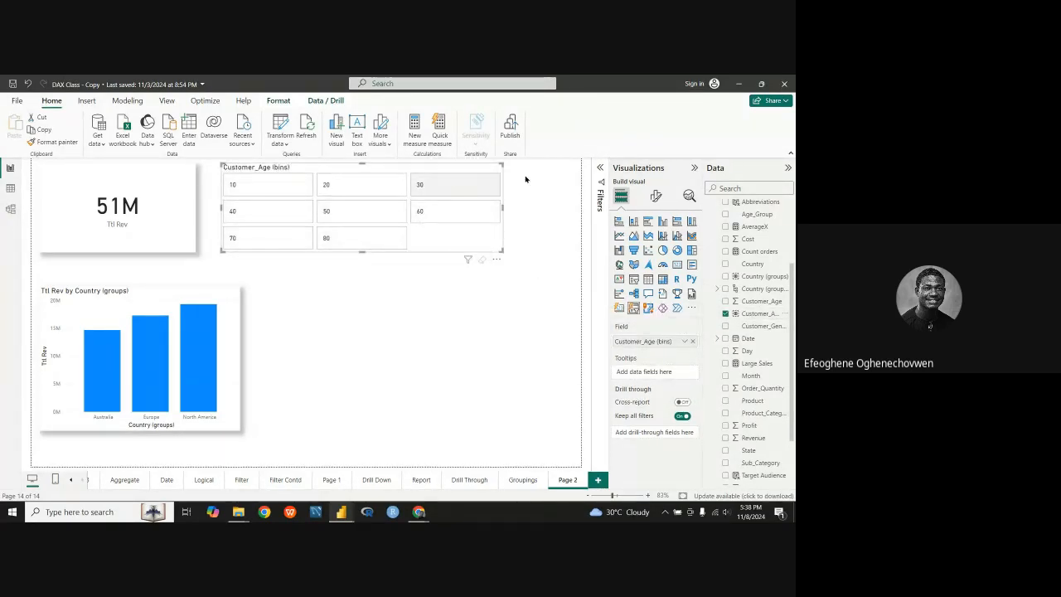
Turn on the shadow effect for the Customer_Age (bins) slicer.
{"action": "left_click", "coordinate": [655, 196]}
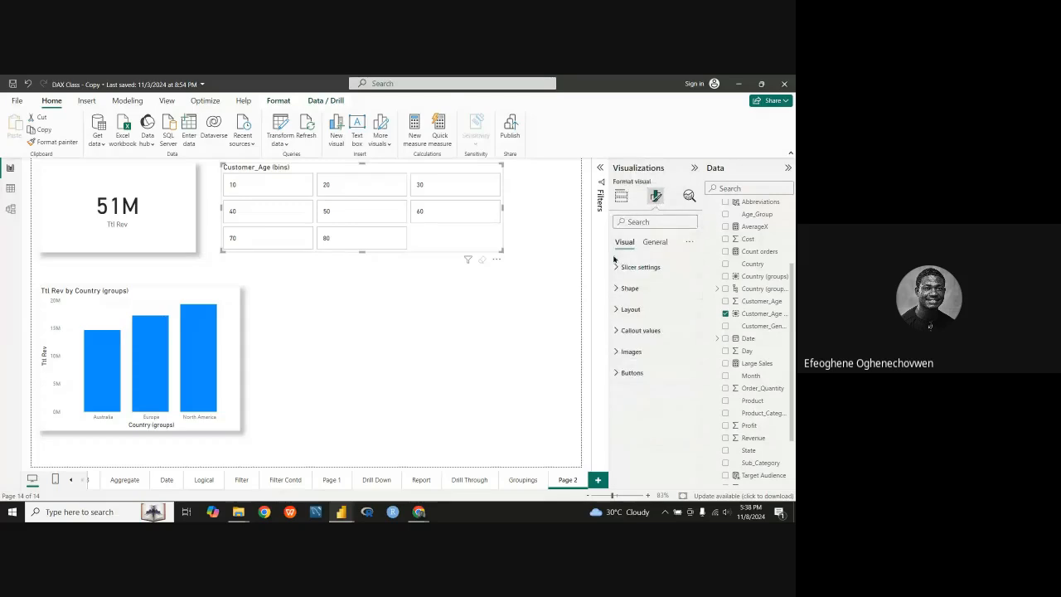
{"action": "left_click", "coordinate": [654, 242]}
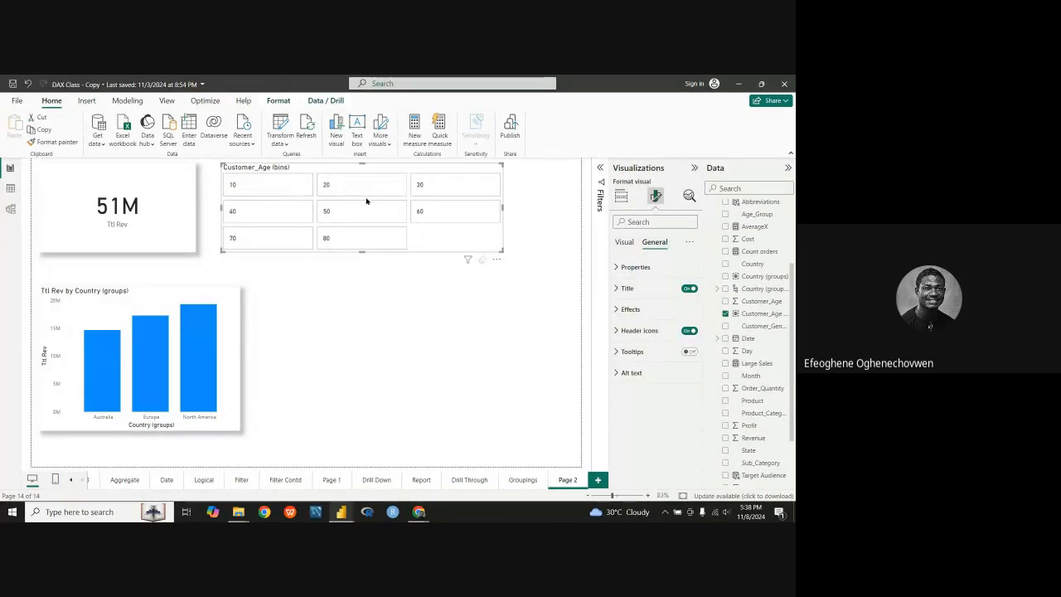
{"action": "left_click", "coordinate": [628, 309]}
{"action": "left_click", "coordinate": [685, 445]}
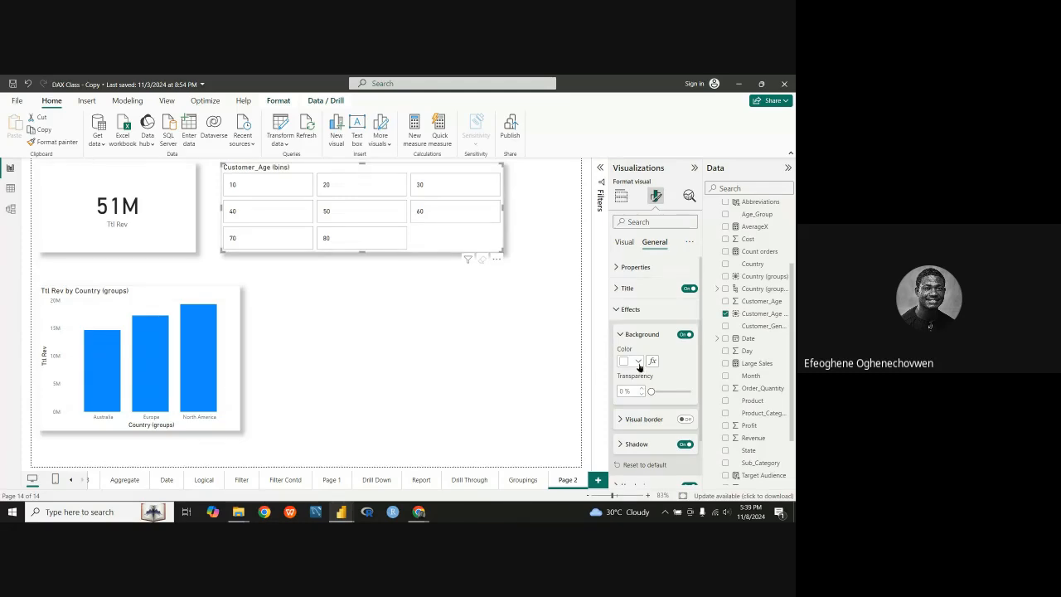
Set the Customer_Age (bins) slicer's background colour to dark grey and deselect the slicer.
{"action": "left_click", "coordinate": [637, 362]}
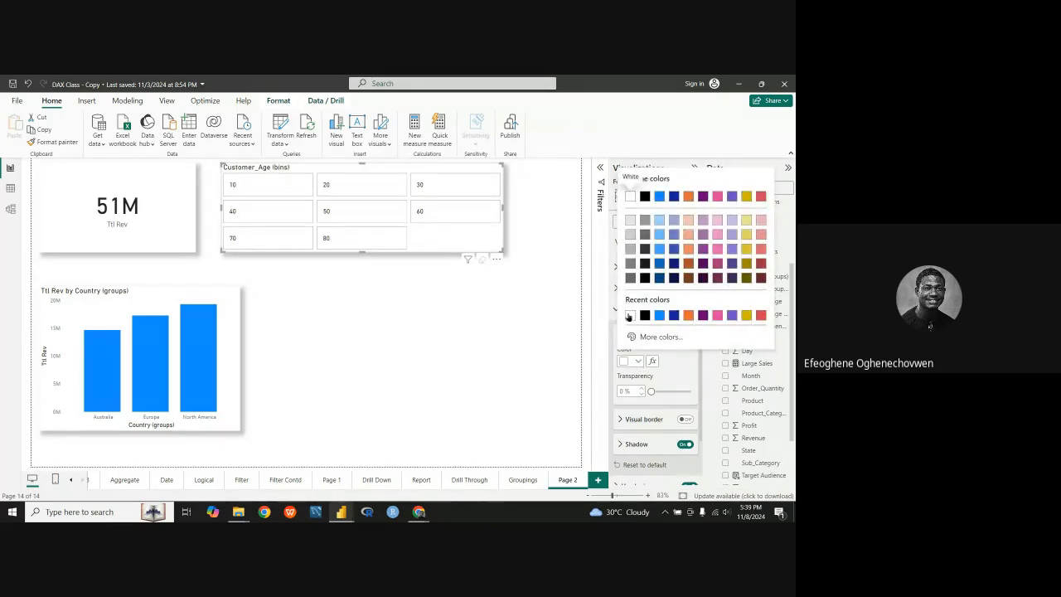
{"action": "left_click", "coordinate": [631, 251]}
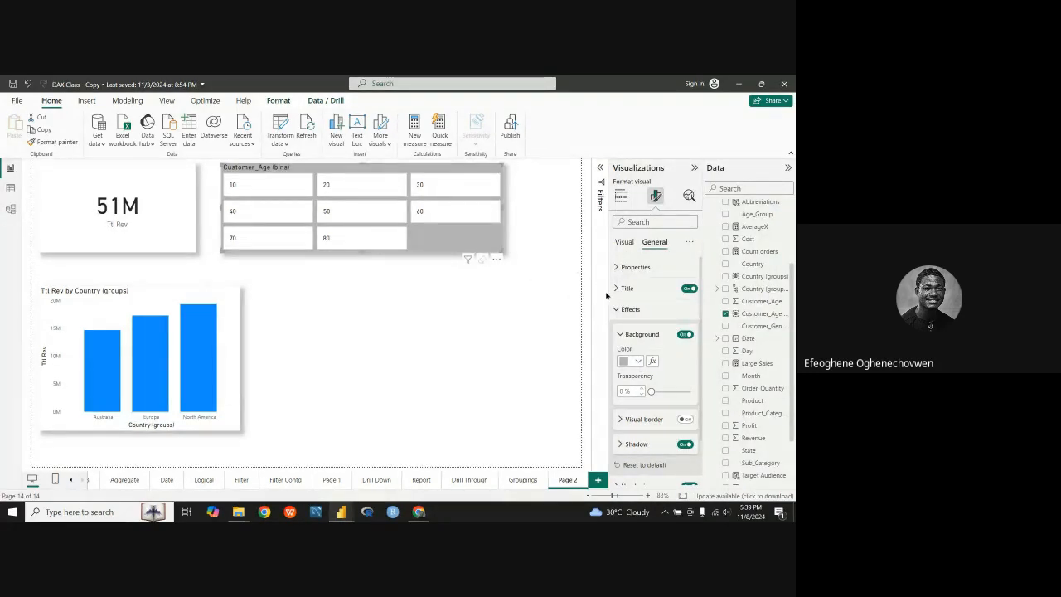
{"action": "left_click", "coordinate": [631, 362]}
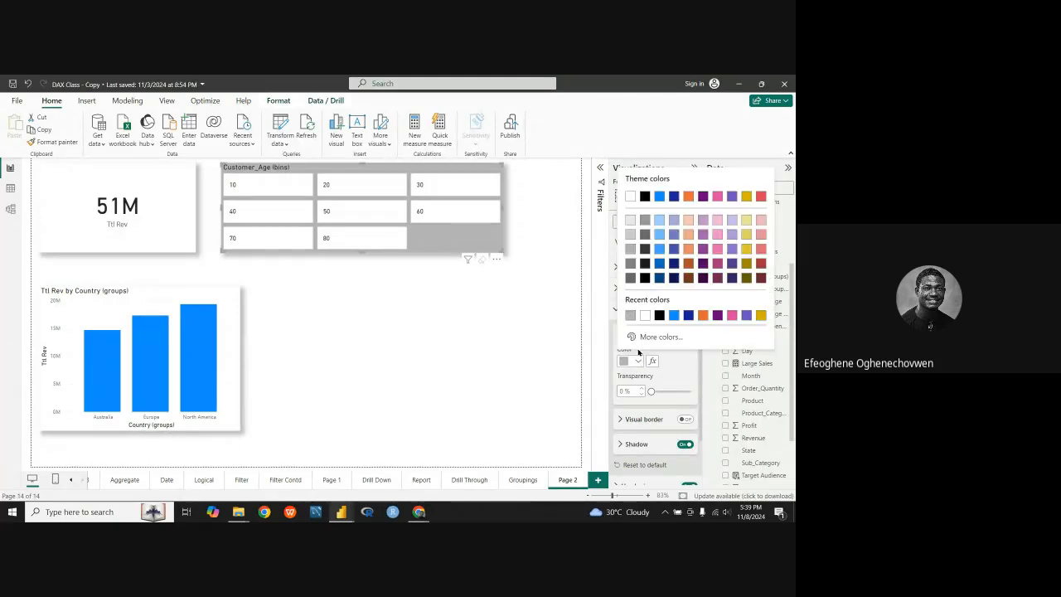
{"action": "left_click", "coordinate": [629, 264]}
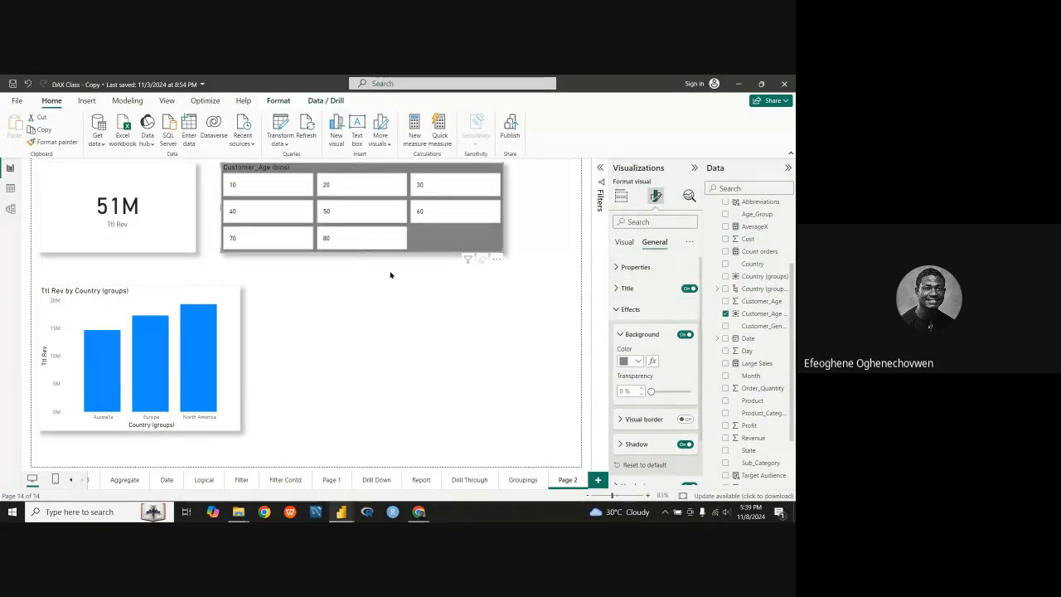
{"action": "left_click", "coordinate": [372, 255]}
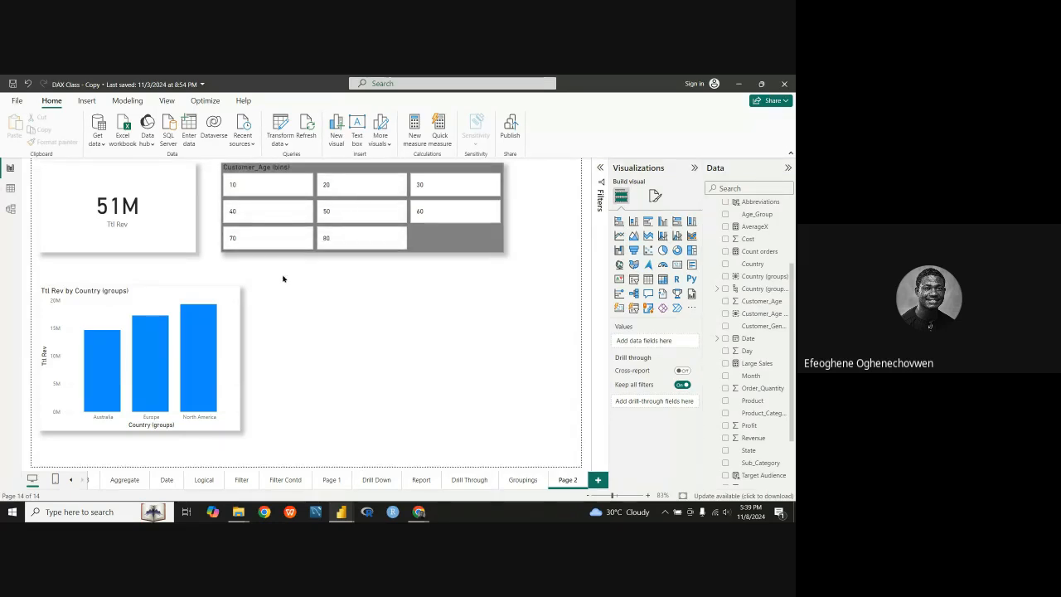
Filter the page by Customer_Age bins 10, 20, 30, 40, 50 and 80 in turn to examine Ttl Rev overall and by country group.
{"action": "left_click", "coordinate": [476, 234]}
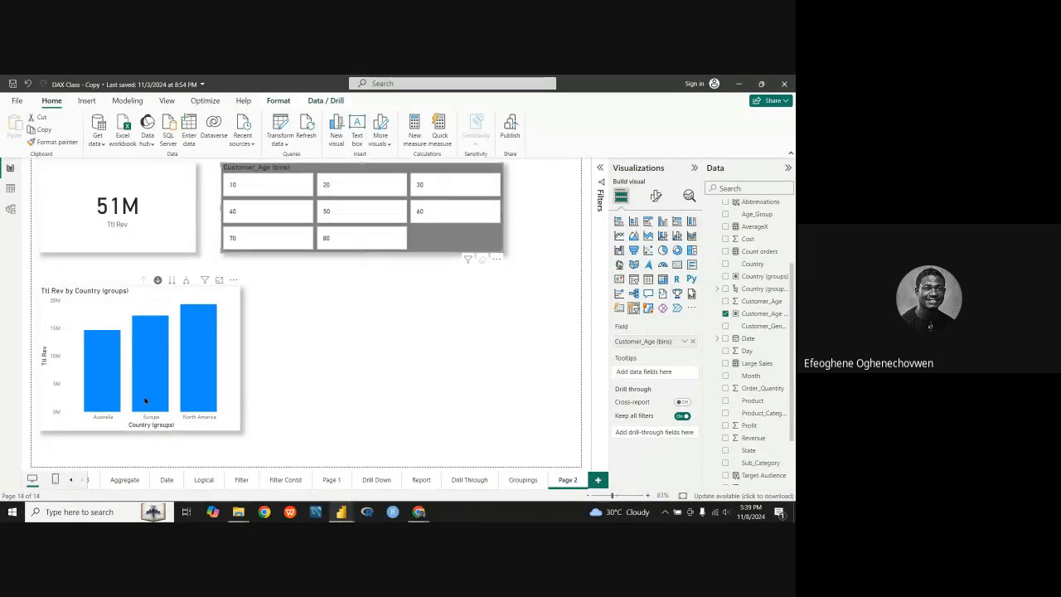
{"action": "left_click", "coordinate": [261, 186]}
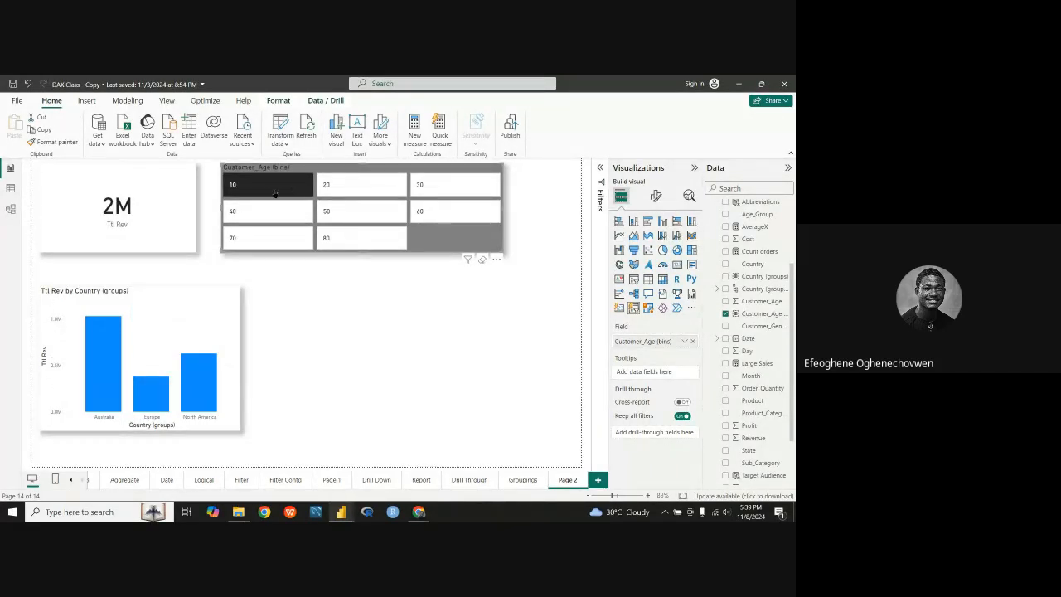
{"action": "left_click", "coordinate": [340, 185]}
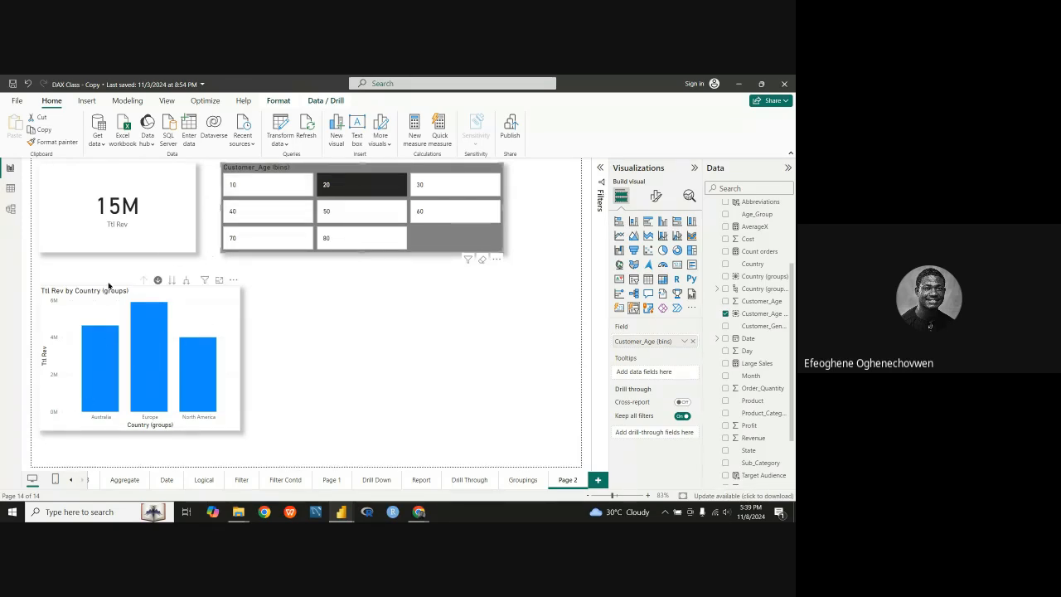
{"action": "left_click", "coordinate": [427, 188]}
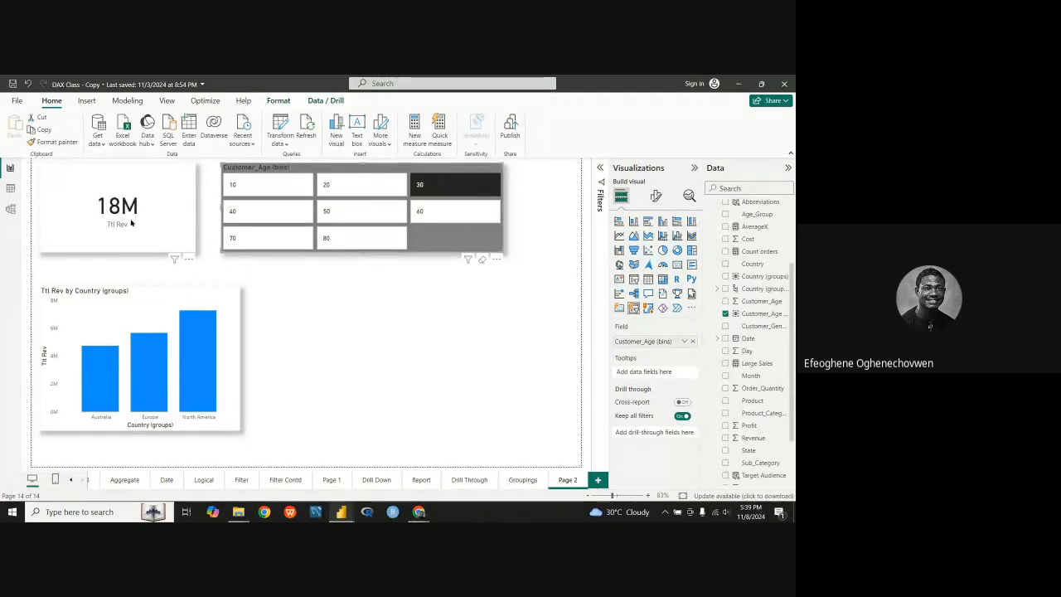
{"action": "left_click", "coordinate": [291, 217]}
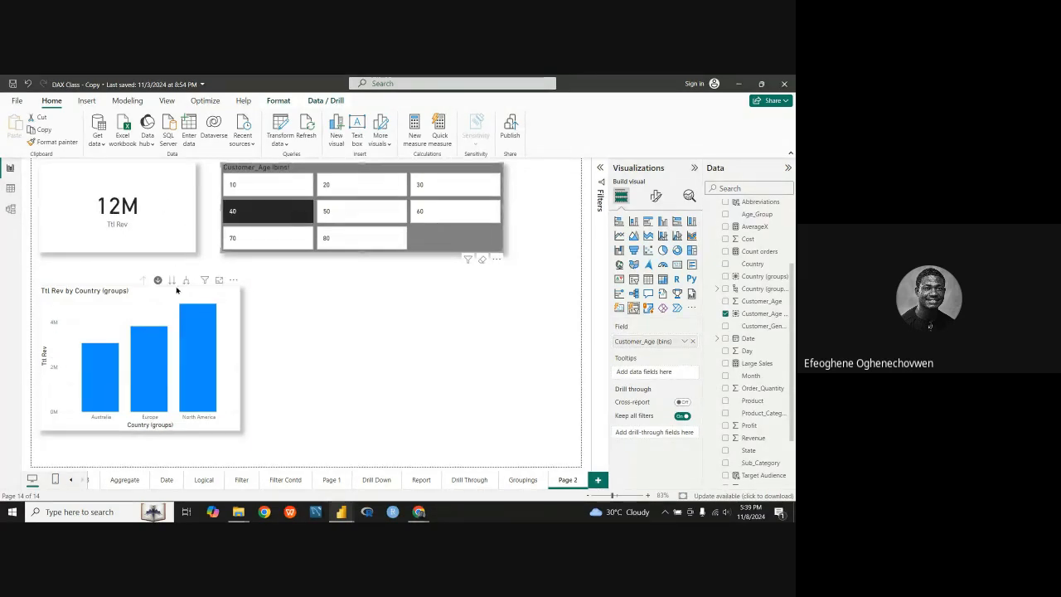
{"action": "left_click", "coordinate": [356, 212]}
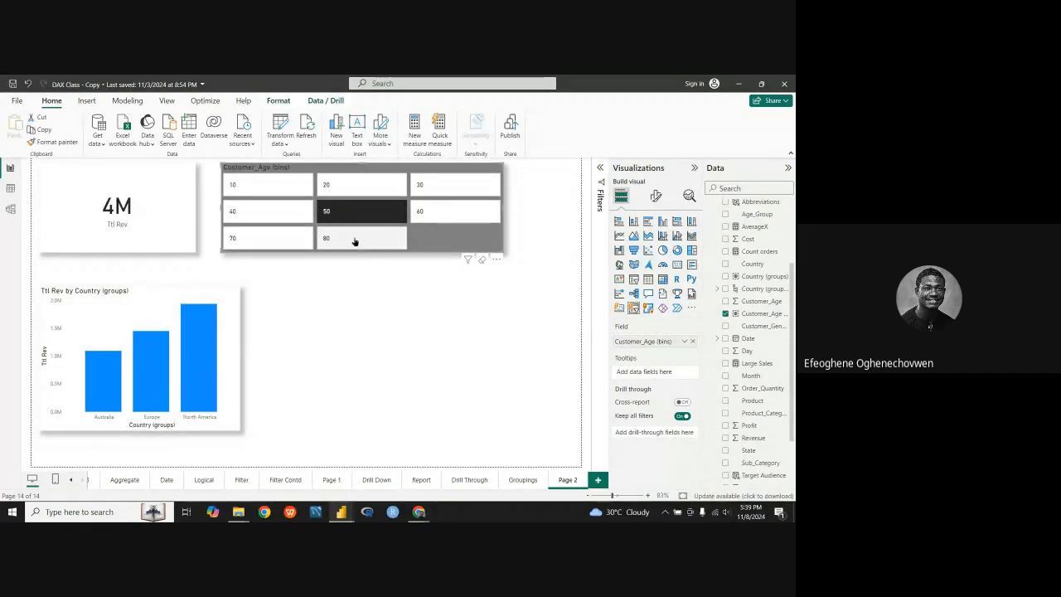
{"action": "left_click", "coordinate": [355, 241]}
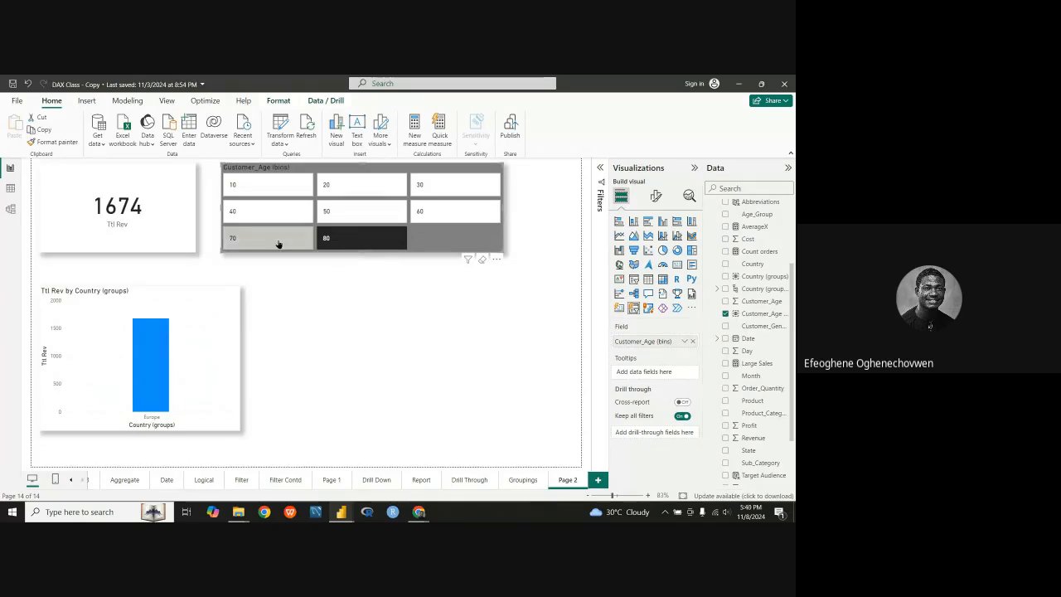
Switch the age slicer among bins 70, 80, 50, 30 and 60, finishing on 70, to compare revenue from older and younger customers.
{"action": "left_click", "coordinate": [279, 241]}
{"action": "left_click", "coordinate": [366, 216]}
{"action": "left_click", "coordinate": [362, 238]}
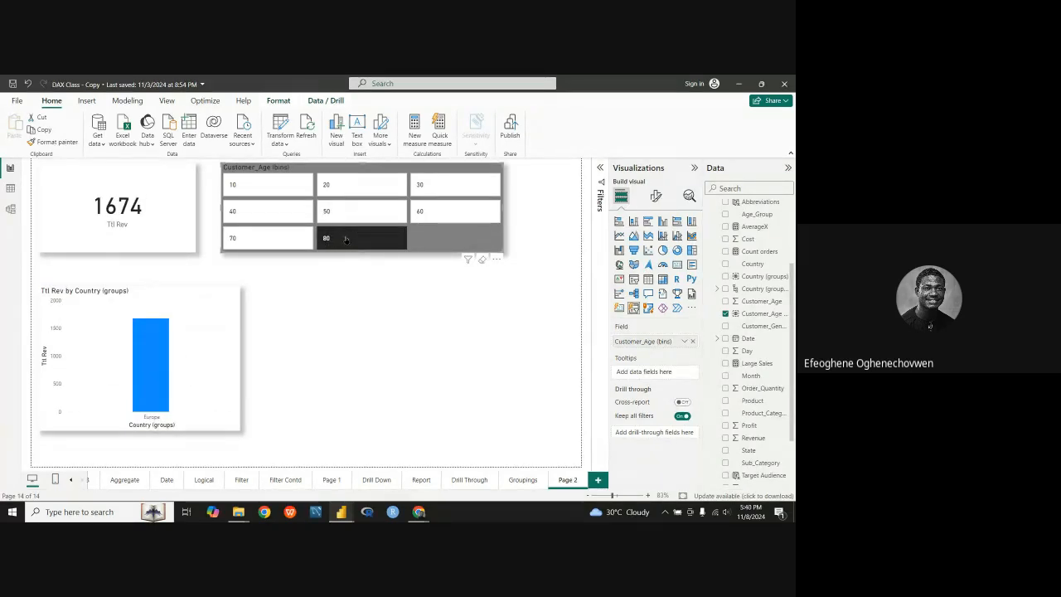
{"action": "left_click", "coordinate": [281, 243]}
{"action": "left_click", "coordinate": [360, 239]}
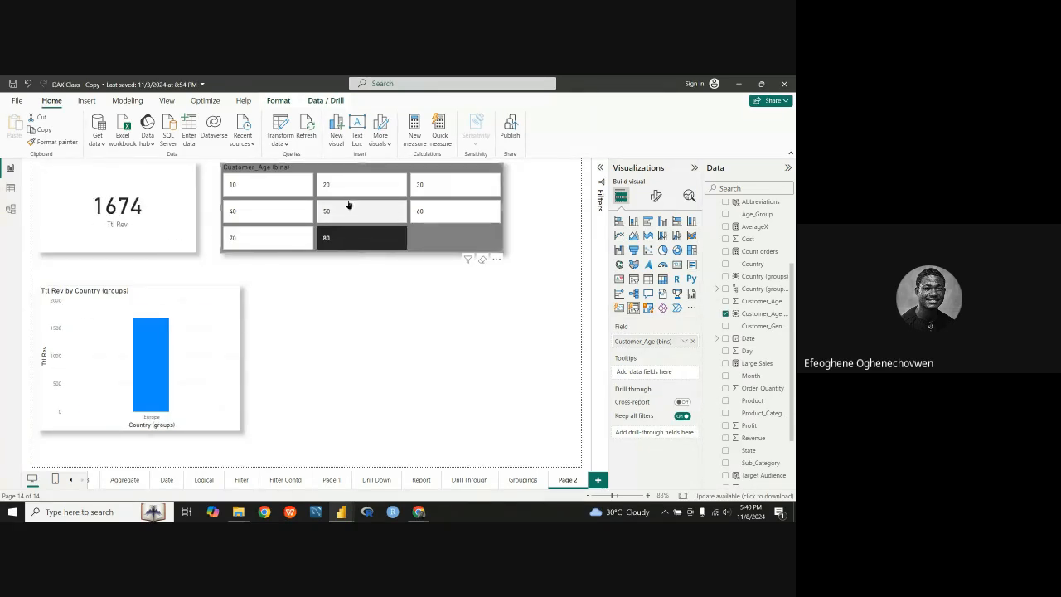
{"action": "left_click", "coordinate": [440, 188]}
{"action": "left_click", "coordinate": [444, 210]}
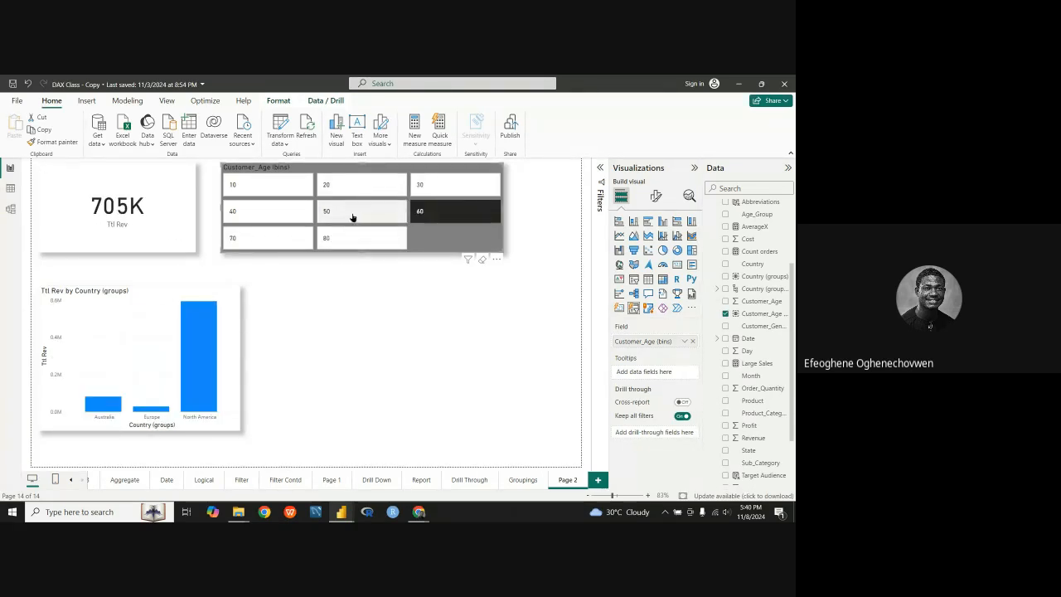
{"action": "left_click", "coordinate": [349, 212]}
{"action": "left_click", "coordinate": [345, 238]}
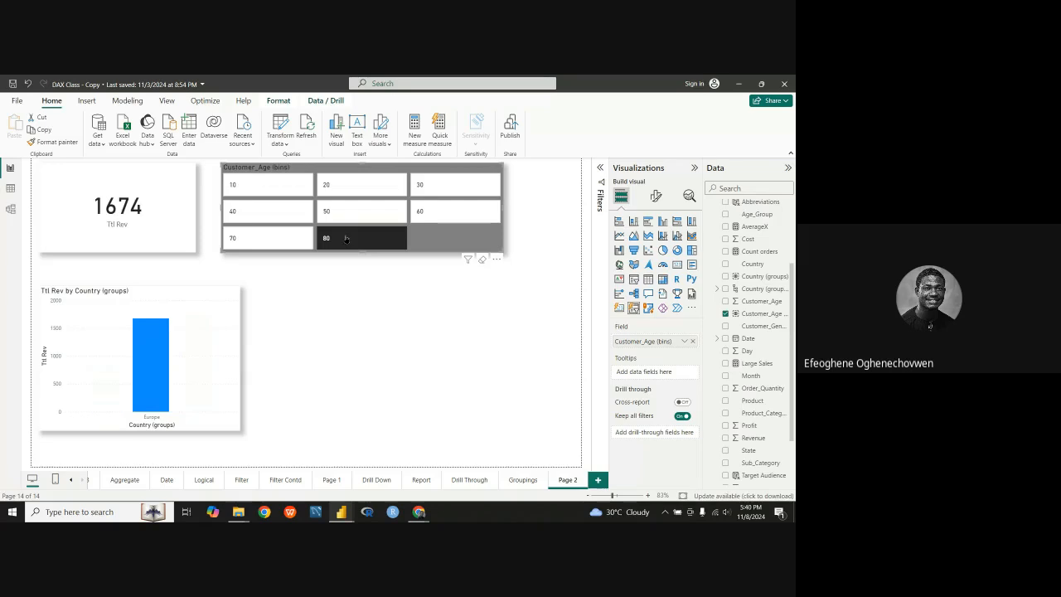
{"action": "left_click", "coordinate": [269, 239]}
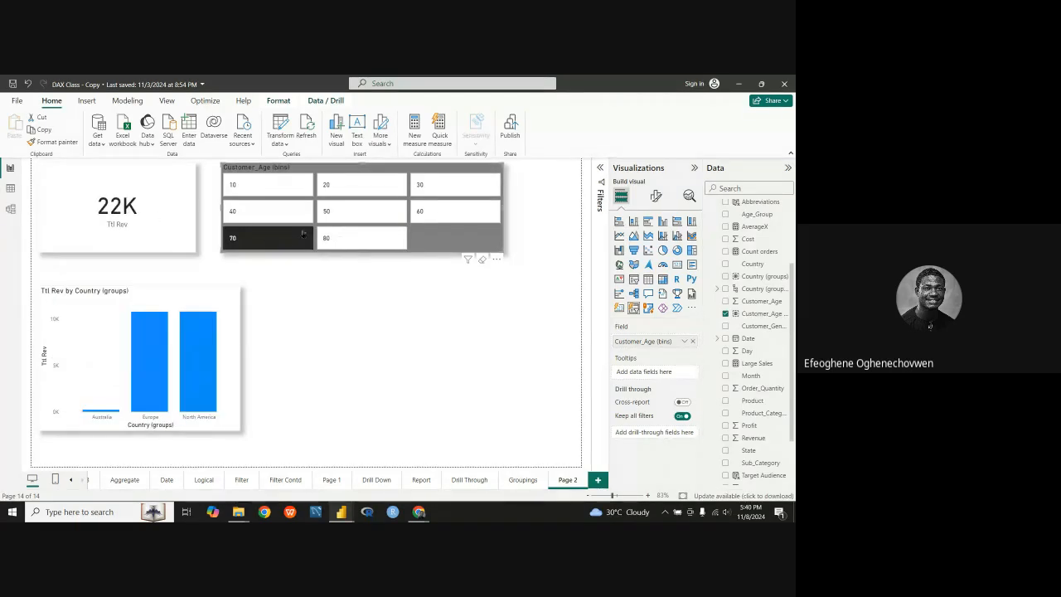
Compare Ttl Rev for age bins 50, 30 and 20 against 70 and 80, leave bin 70 chosen and deselect the slicer.
{"action": "left_click", "coordinate": [361, 214]}
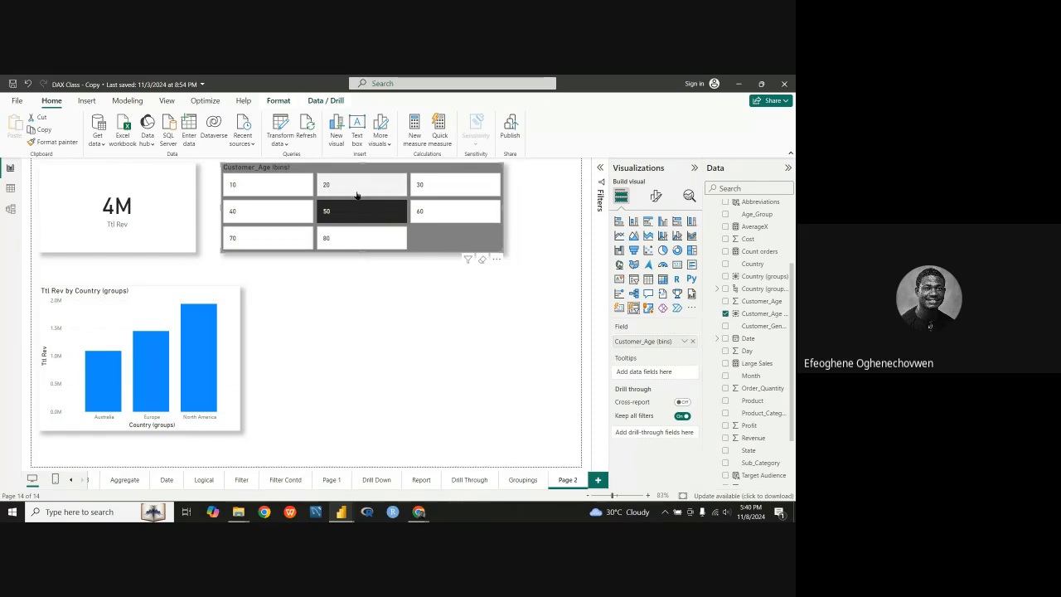
{"action": "left_click", "coordinate": [427, 188]}
{"action": "left_click", "coordinate": [383, 194]}
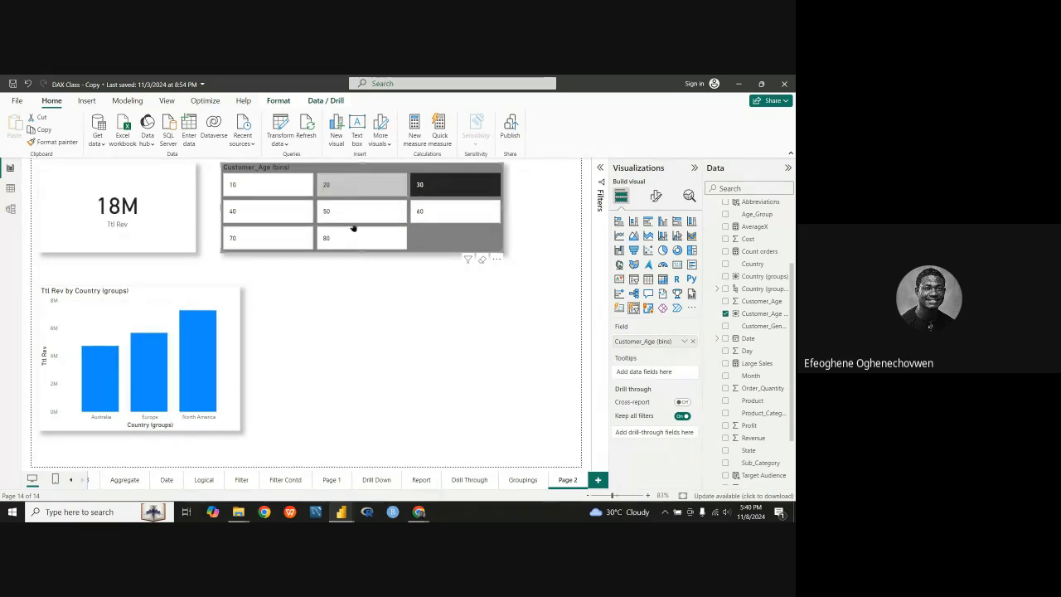
{"action": "left_click", "coordinate": [353, 239]}
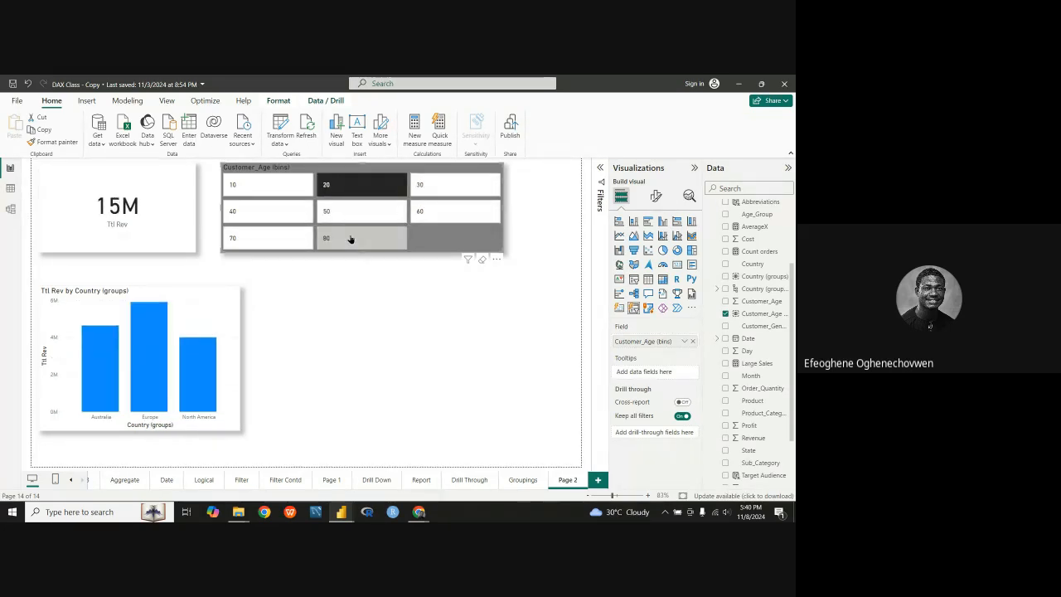
{"action": "left_click", "coordinate": [294, 241]}
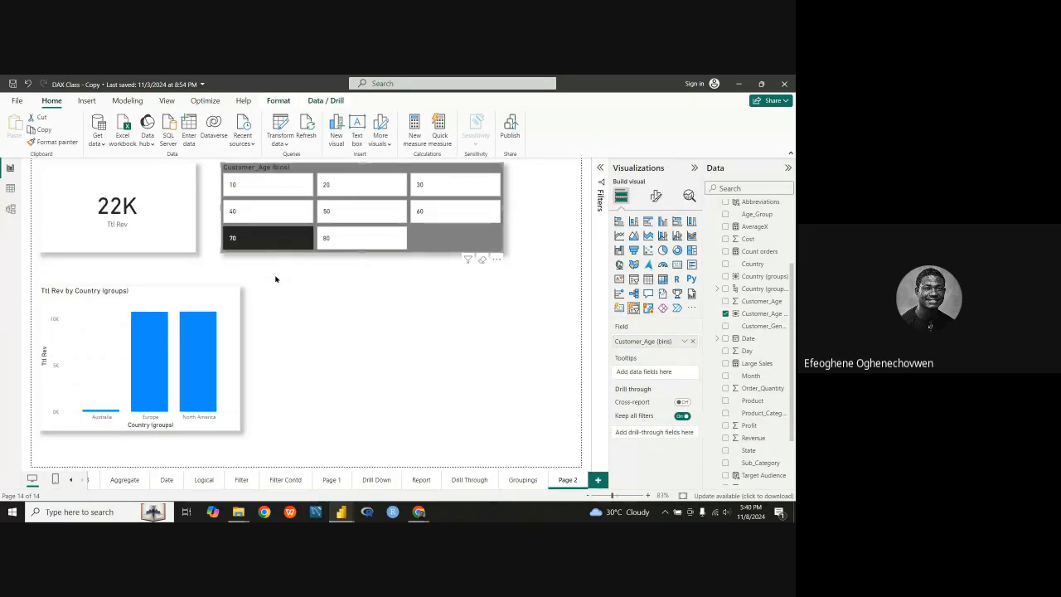
{"action": "left_click", "coordinate": [393, 240]}
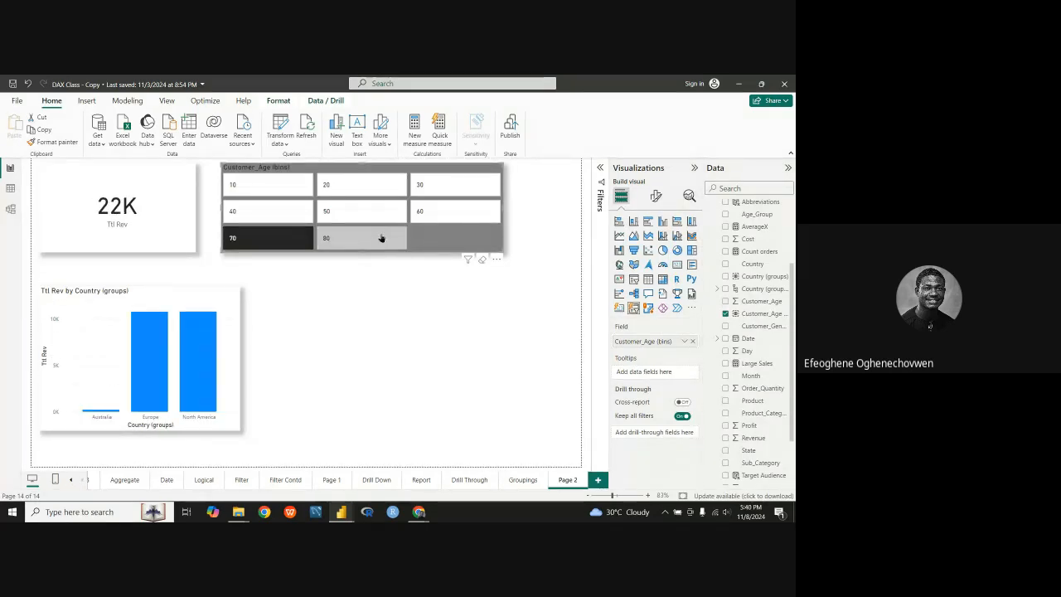
{"action": "left_click", "coordinate": [282, 236]}
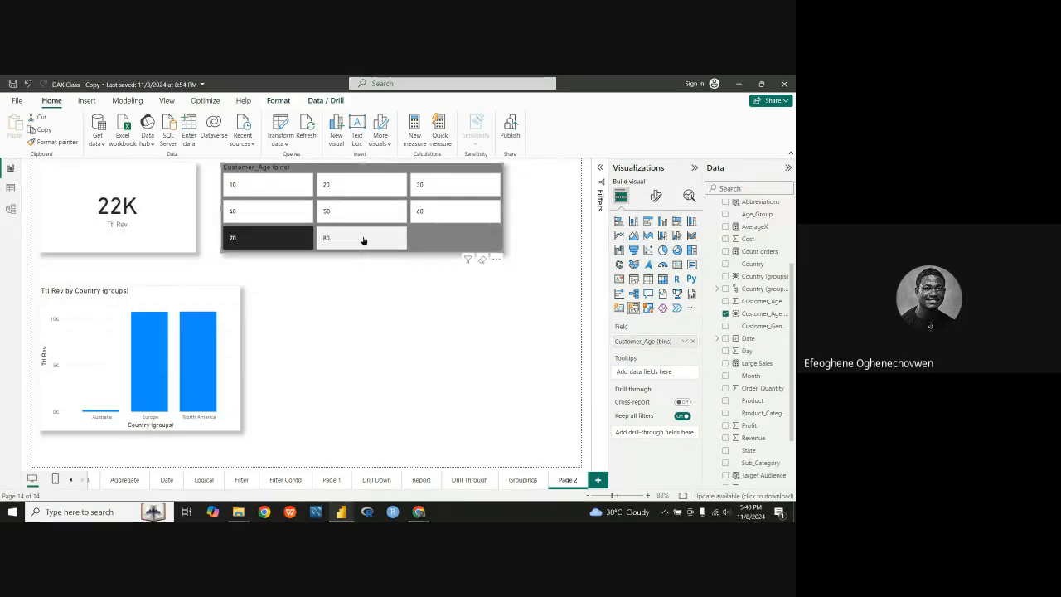
{"action": "left_click", "coordinate": [381, 240]}
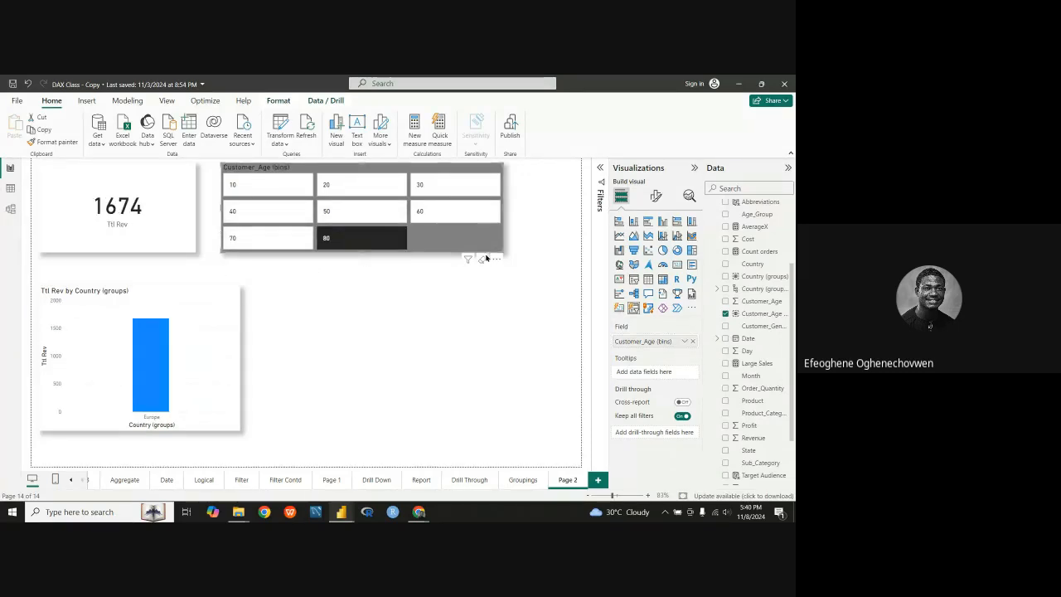
{"action": "left_click", "coordinate": [368, 239]}
{"action": "left_click", "coordinate": [274, 238]}
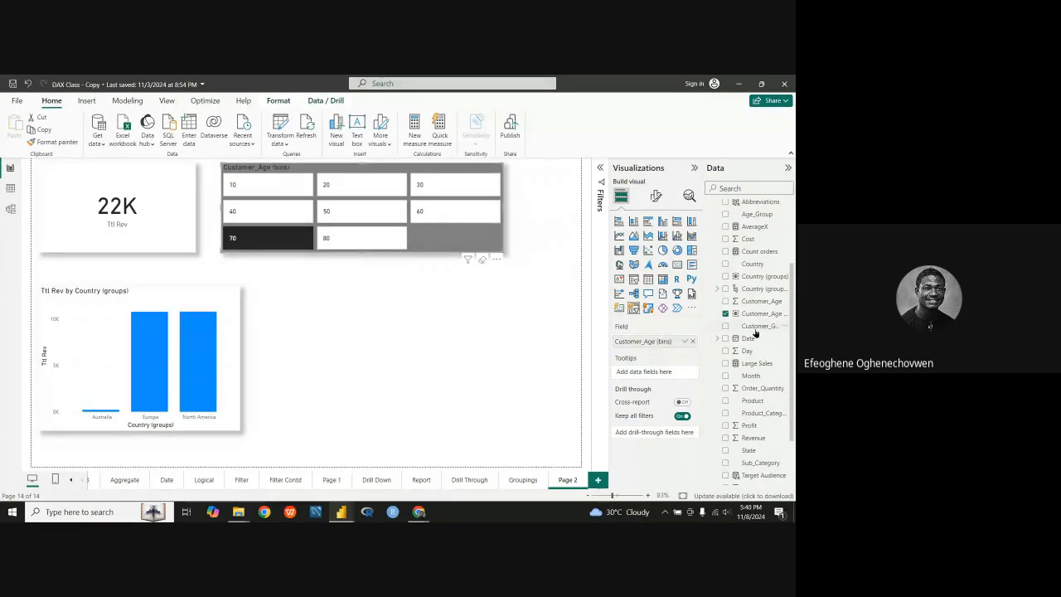
{"action": "left_click", "coordinate": [443, 379]}
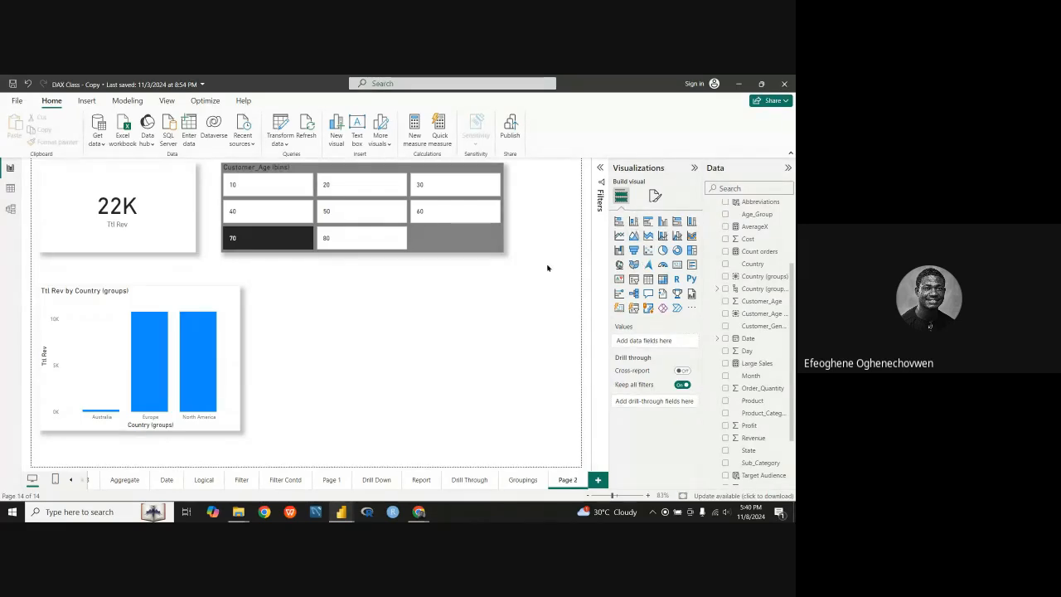
Add an empty stacked bar chart beside the Ttl Rev by Country (groups) chart, below the age slicer.
{"action": "left_click", "coordinate": [616, 222]}
{"action": "left_click_drag", "start_coordinate": [350, 350], "coordinate": [439, 346]}
{"action": "left_click", "coordinate": [656, 195]}
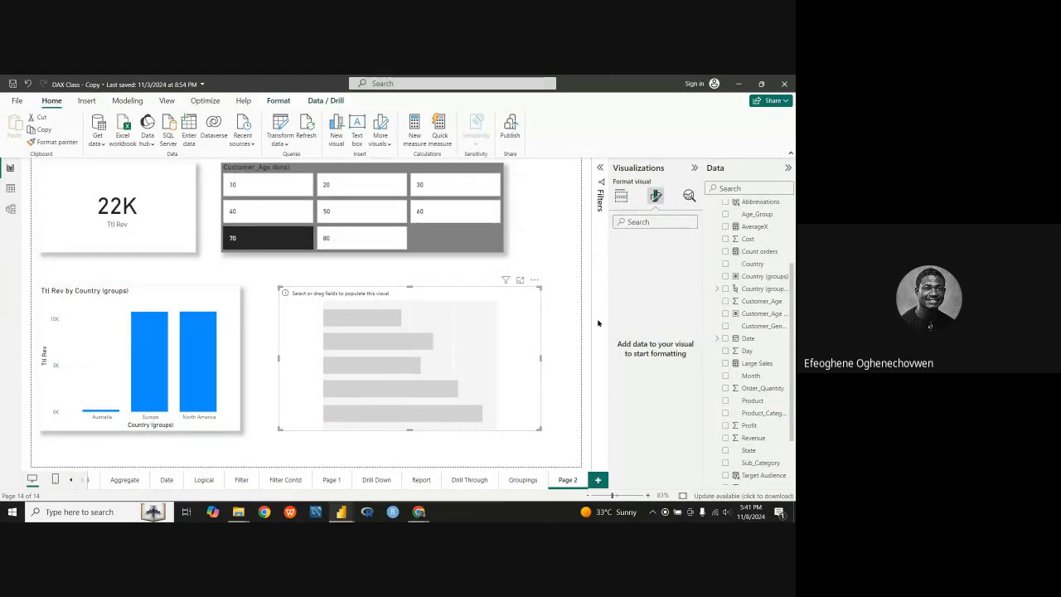
{"action": "left_click", "coordinate": [622, 199]}
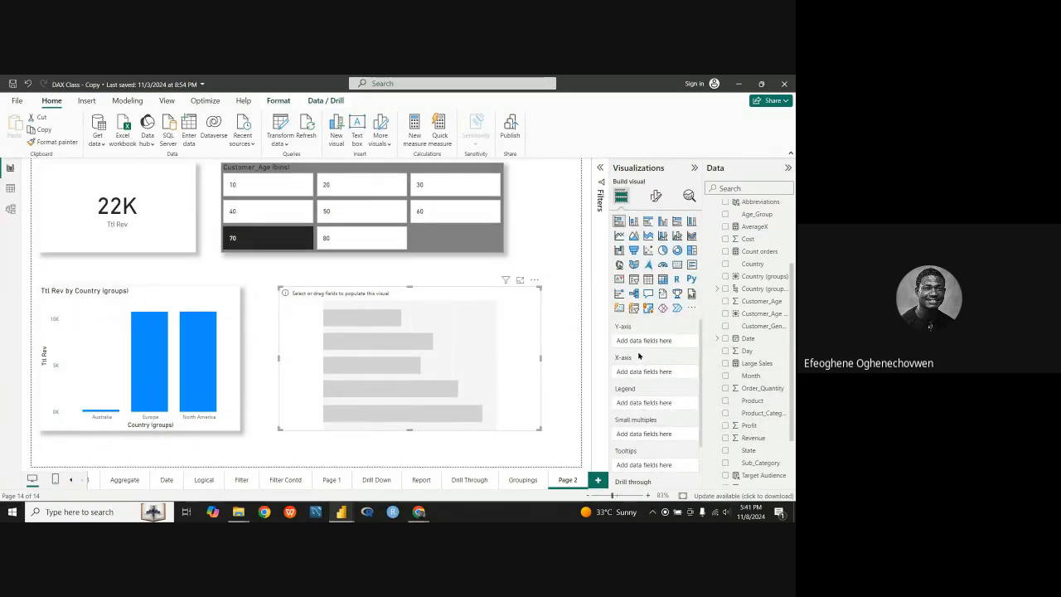
Plot Ttl Rev on the X-axis by Product on the Y-axis of the new bar chart, then reposition and widen the chart.
{"action": "scroll", "coordinate": [762, 419], "scroll_direction": "down", "scroll_amount": 3}
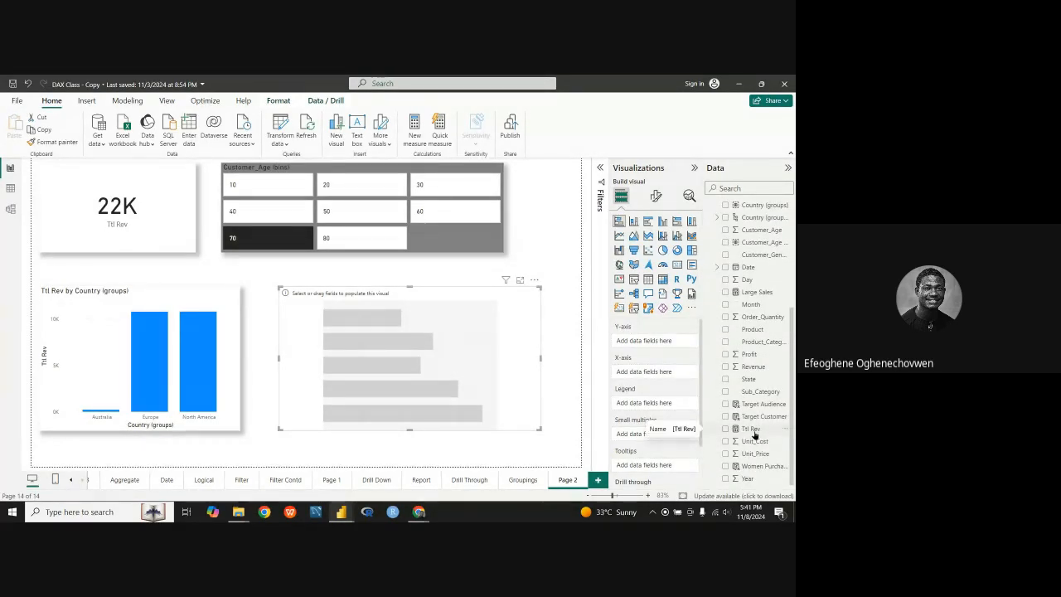
{"action": "left_click_drag", "start_coordinate": [754, 434], "coordinate": [657, 380]}
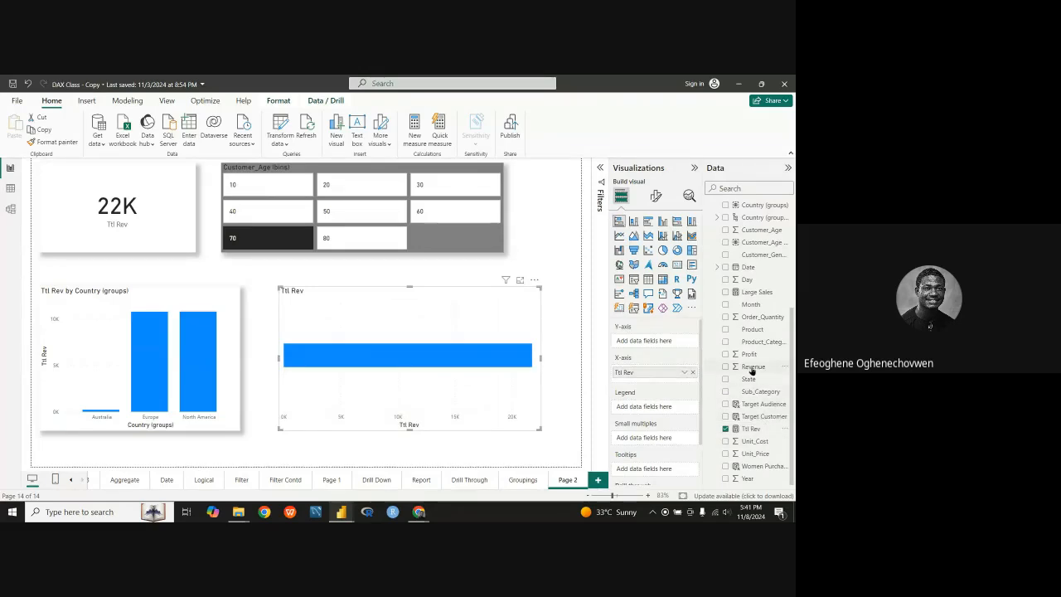
{"action": "scroll", "coordinate": [761, 427], "scroll_direction": "up", "scroll_amount": 3}
{"action": "scroll", "coordinate": [760, 427], "scroll_direction": "down", "scroll_amount": 4}
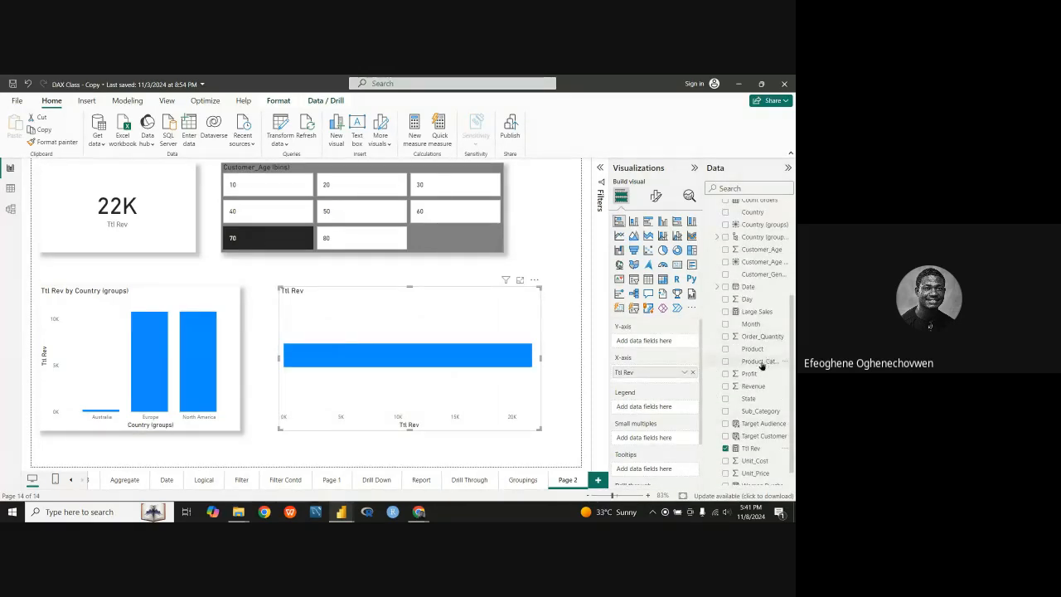
{"action": "left_click_drag", "start_coordinate": [760, 349], "coordinate": [659, 341]}
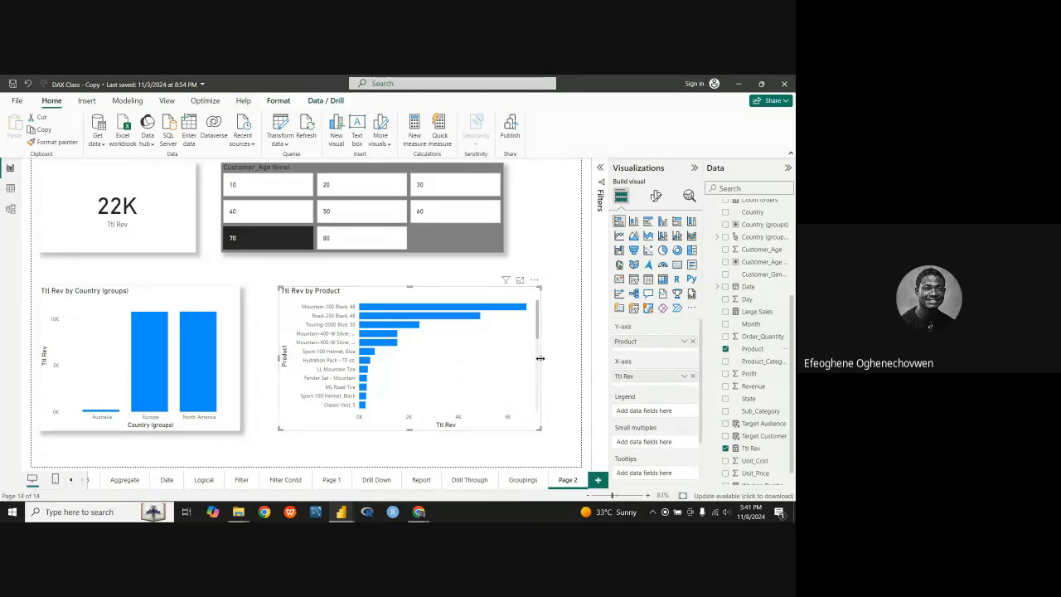
{"action": "left_click_drag", "start_coordinate": [539, 358], "coordinate": [514, 367]}
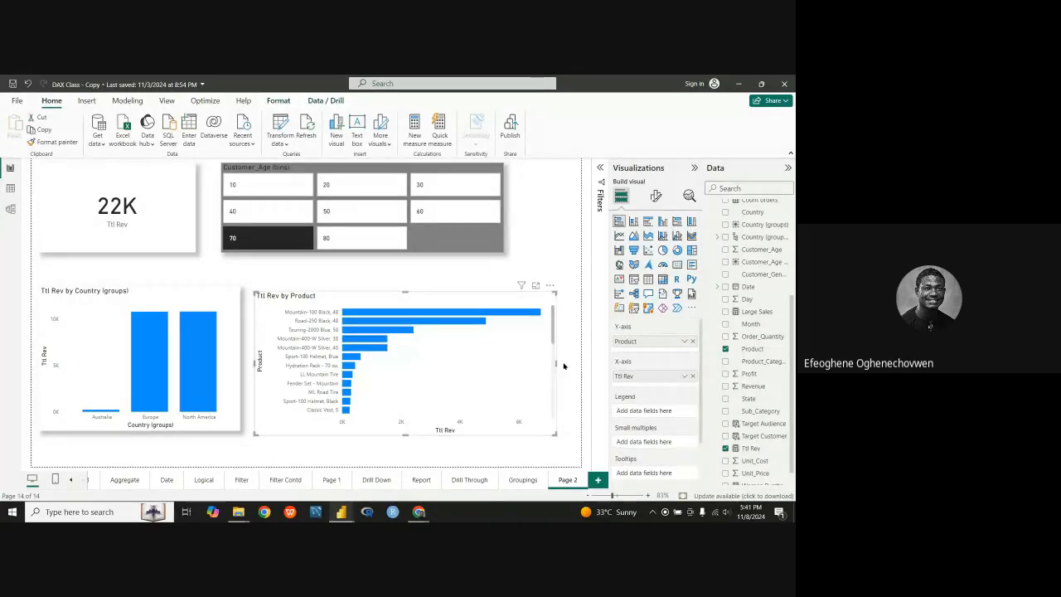
Turn on the shadow effect for the Ttl Rev by Product chart.
{"action": "left_click", "coordinate": [656, 195]}
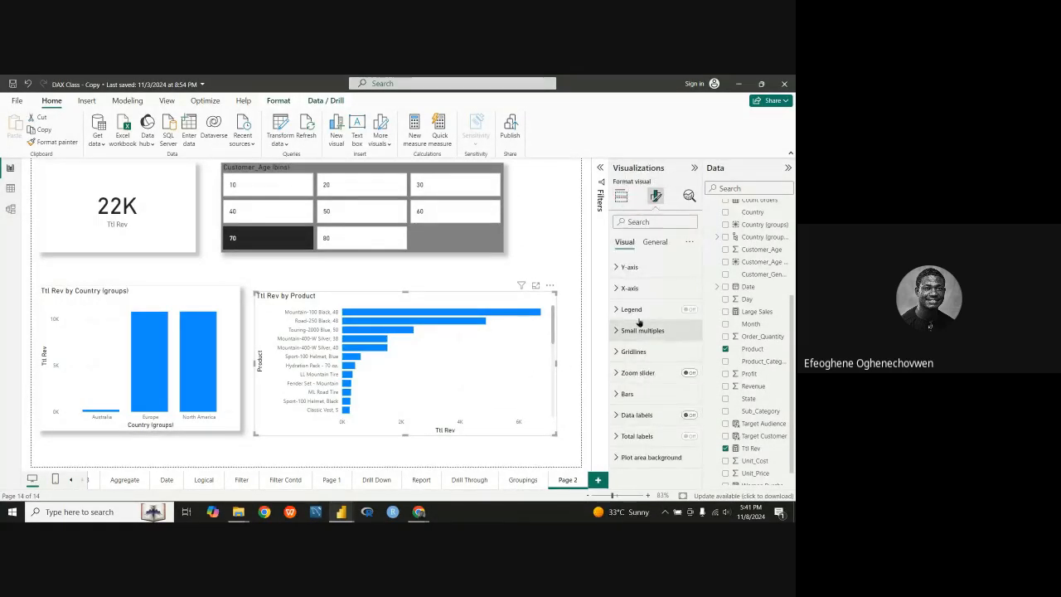
{"action": "left_click", "coordinate": [654, 242]}
{"action": "left_click", "coordinate": [630, 308]}
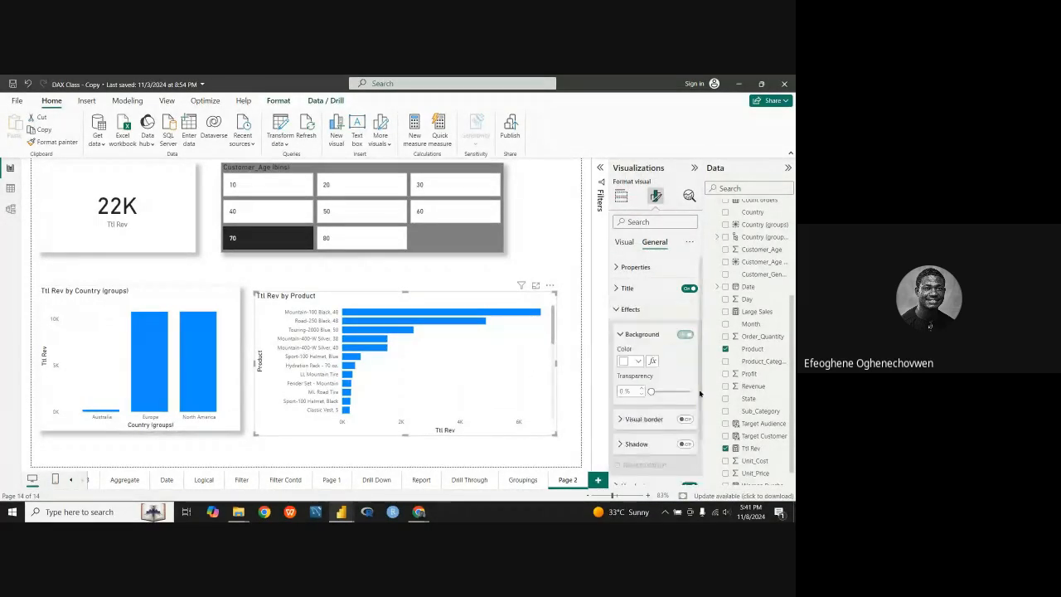
{"action": "left_click", "coordinate": [685, 444]}
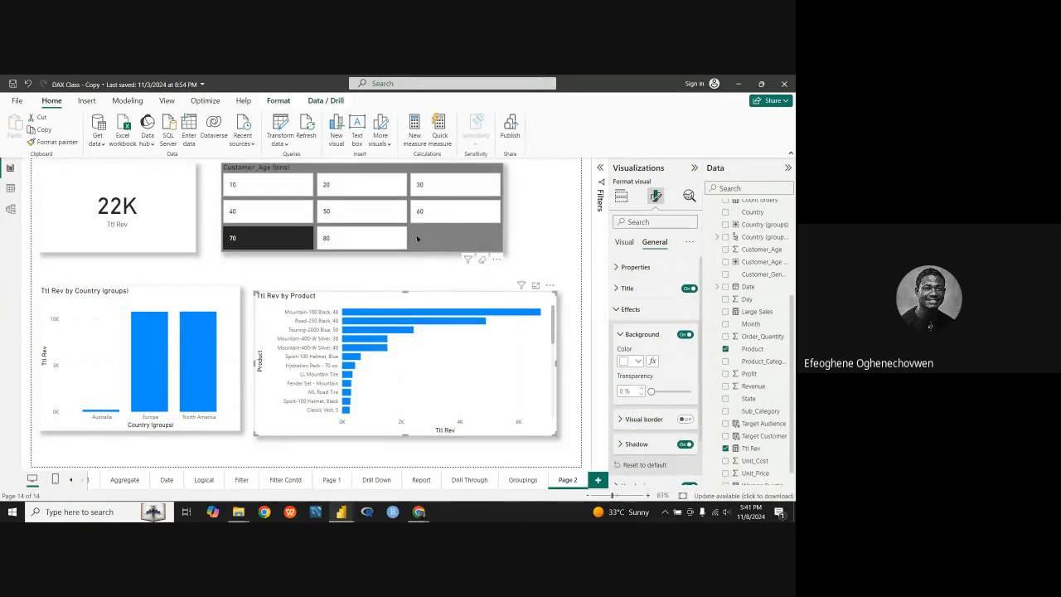
Filter by age bins 80, 50, 70, 30 and 60 to examine how the products' Ttl Rev ranking changes, finishing on bin 60.
{"action": "left_click", "coordinate": [377, 236]}
{"action": "left_click", "coordinate": [373, 217]}
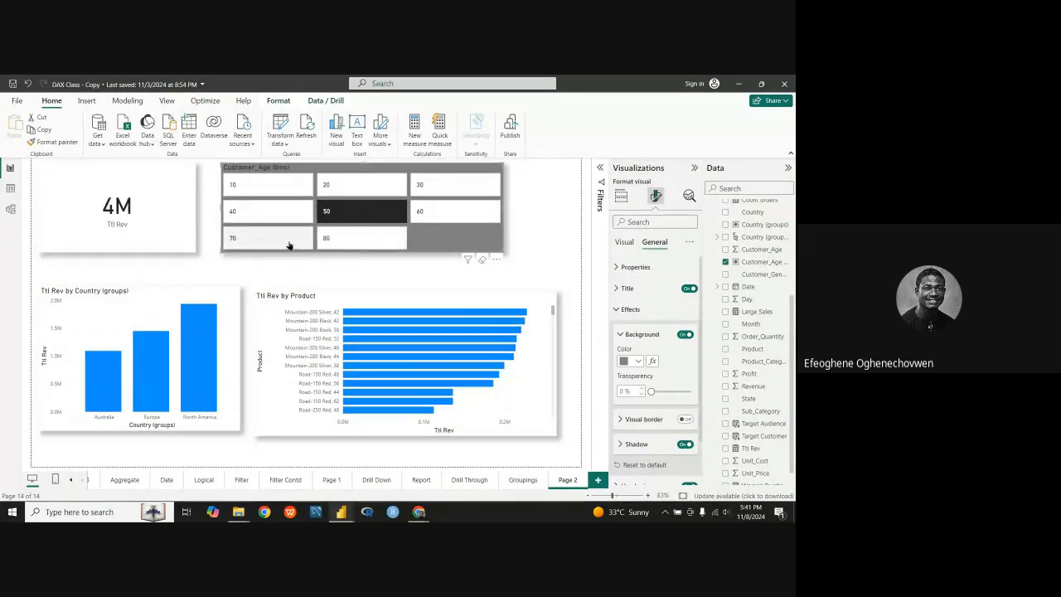
{"action": "left_click", "coordinate": [267, 238]}
{"action": "left_click", "coordinate": [337, 241]}
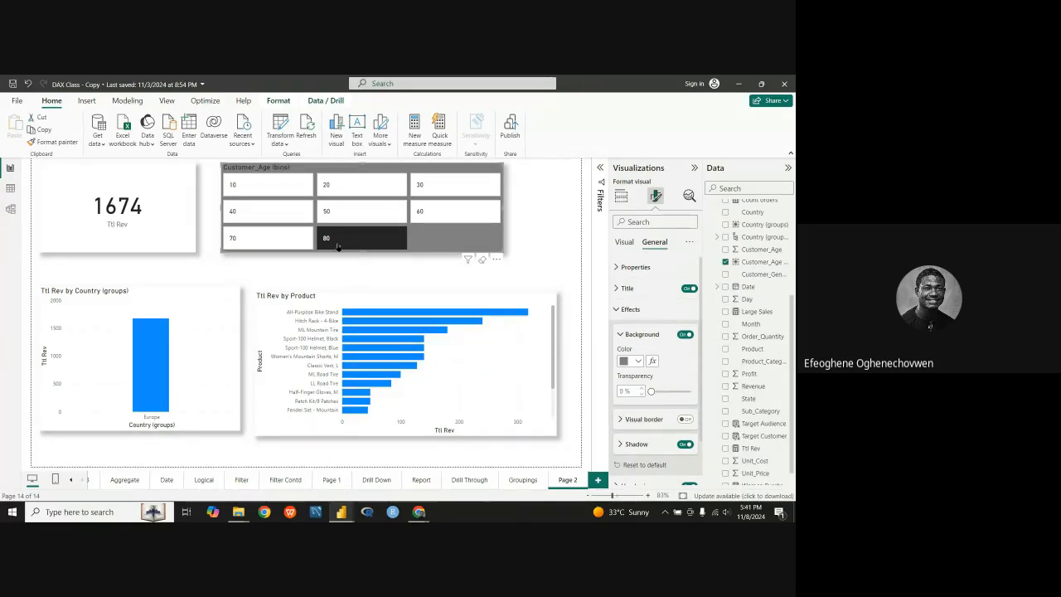
{"action": "left_click", "coordinate": [361, 210]}
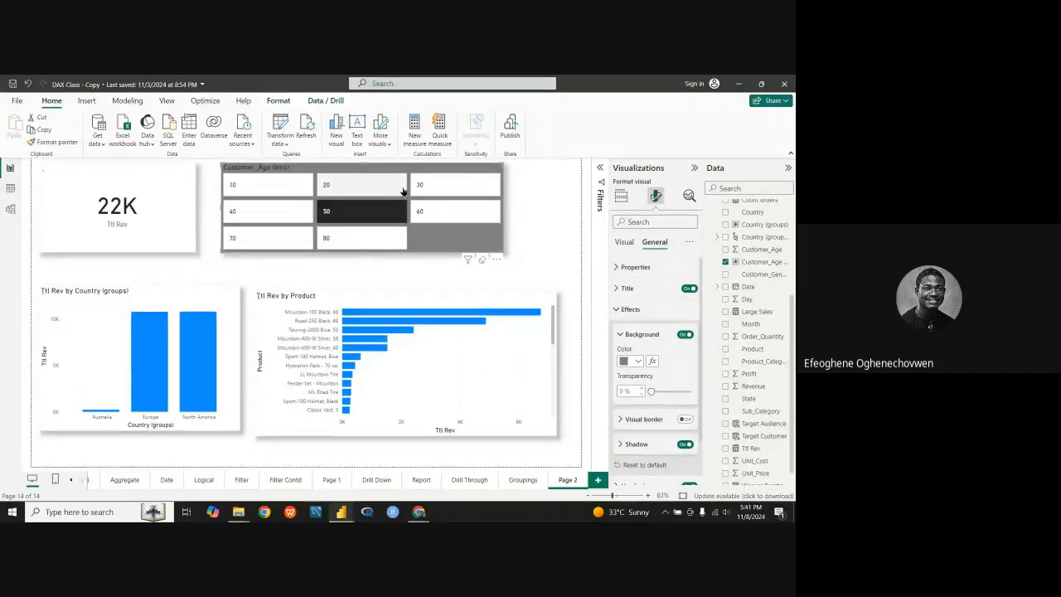
{"action": "left_click", "coordinate": [450, 186]}
{"action": "left_click", "coordinate": [445, 208]}
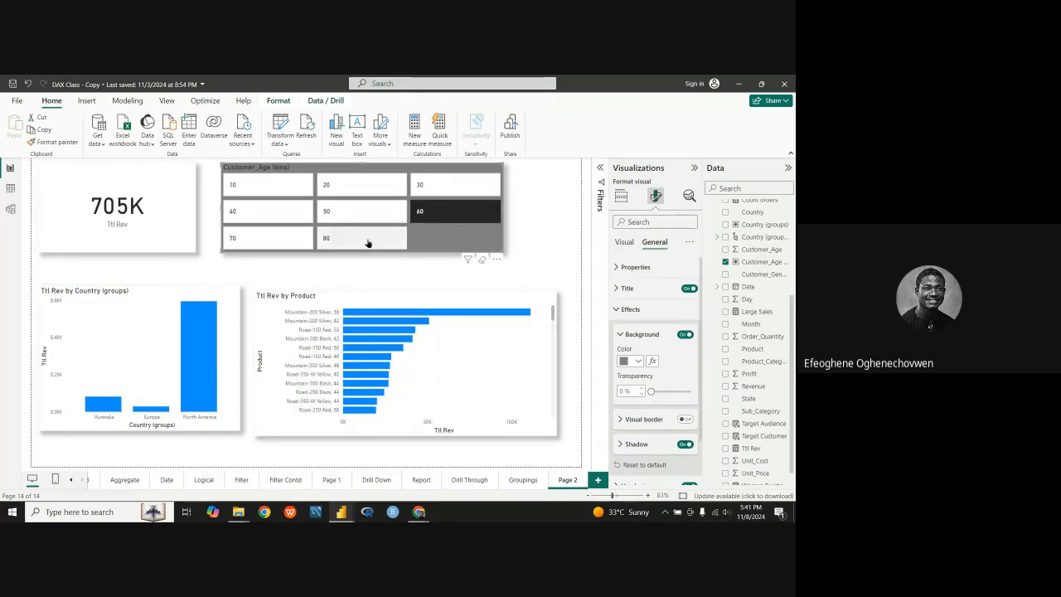
Filter by age bins 80, 50, 20, 60 and 30 in turn to compare Ttl Rev by country group and product, finishing on bin 20.
{"action": "left_click", "coordinate": [365, 237]}
{"action": "left_click", "coordinate": [352, 212]}
{"action": "left_click", "coordinate": [356, 185]}
{"action": "left_click", "coordinate": [351, 238]}
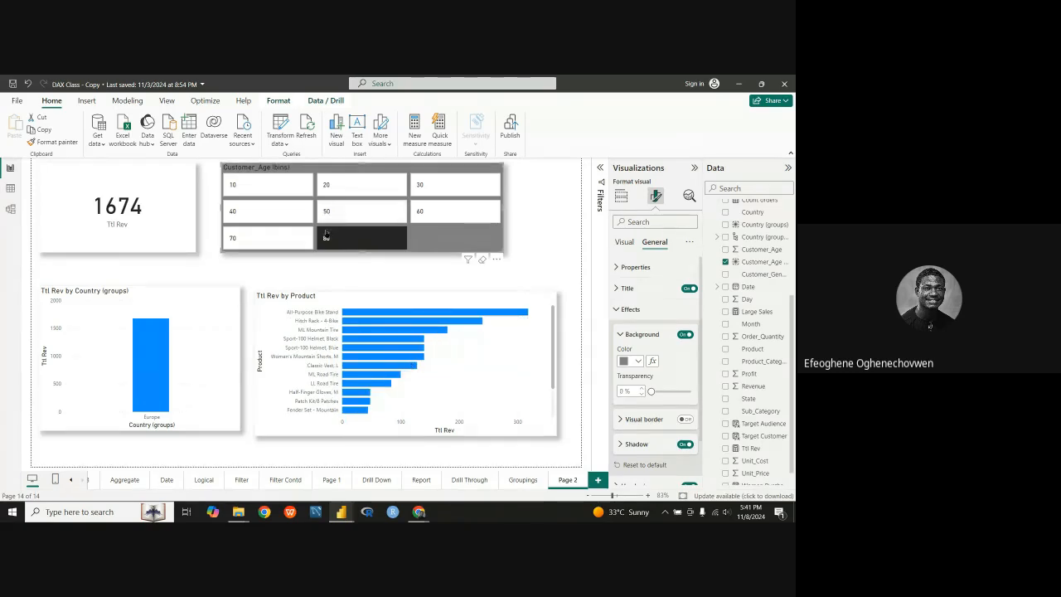
{"action": "left_click", "coordinate": [343, 212]}
{"action": "left_click", "coordinate": [421, 212]}
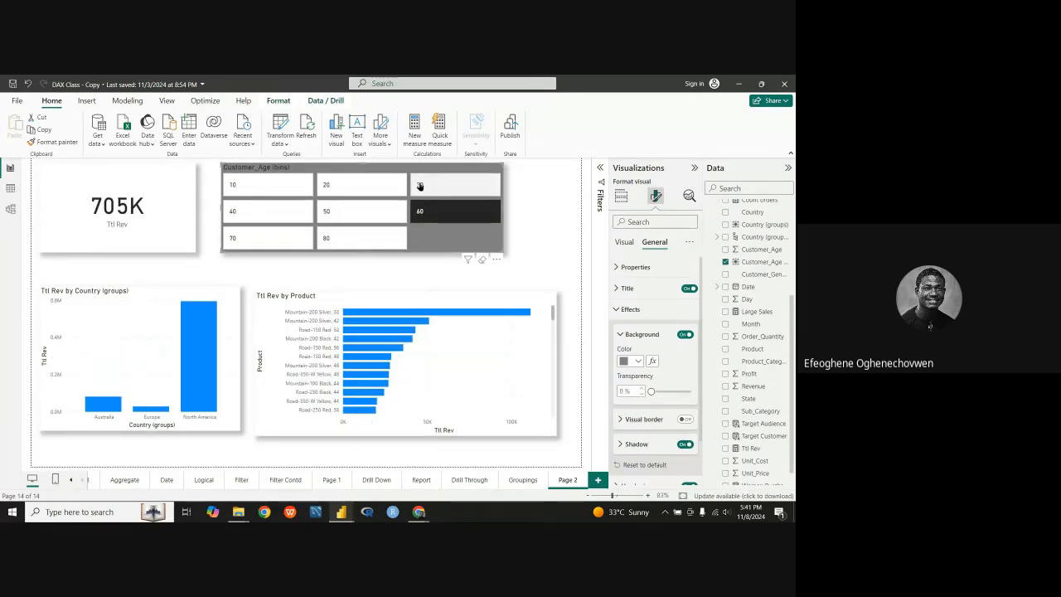
{"action": "left_click", "coordinate": [419, 185]}
{"action": "left_click", "coordinate": [338, 183]}
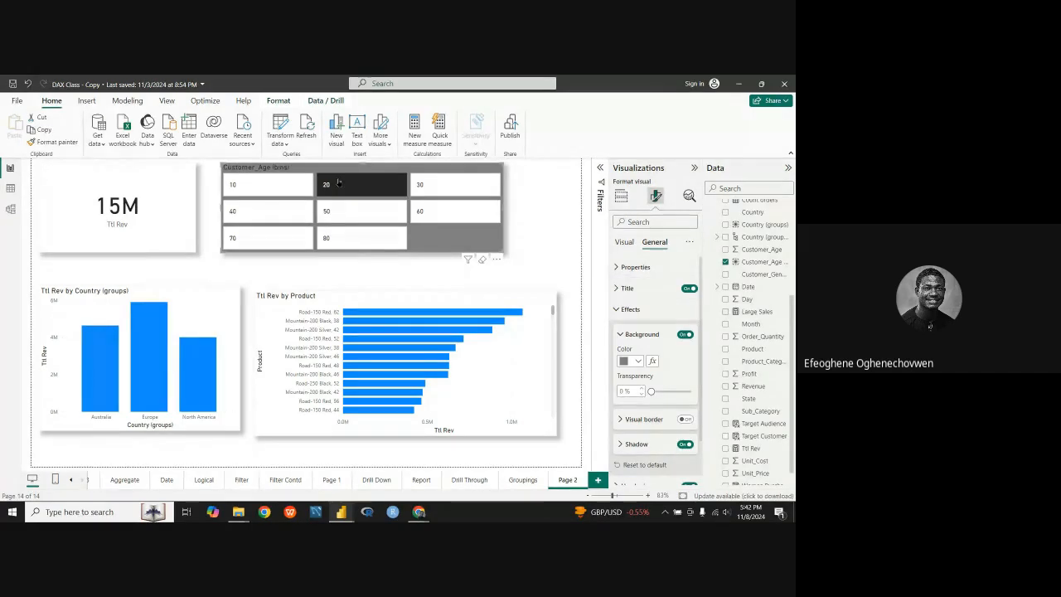
{"action": "mouse_move", "coordinate": [420, 324]}
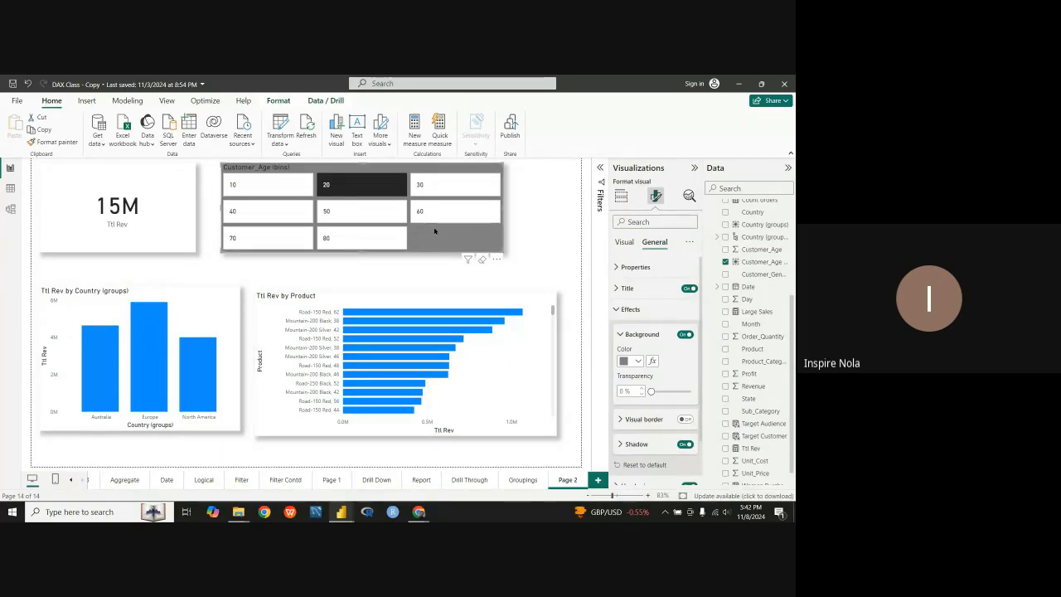
Move the Ttl Rev by Product chart up to align its top and bottom edges with the Ttl Rev by Country (groups) chart.
{"action": "left_click", "coordinate": [445, 300]}
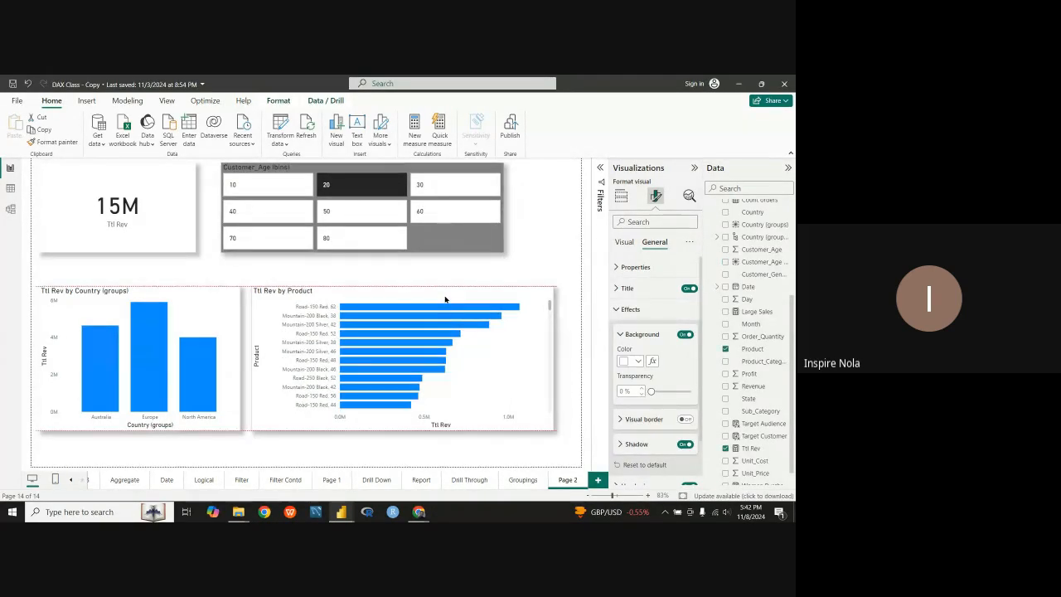
{"action": "left_click_drag", "start_coordinate": [445, 299], "coordinate": [450, 299]}
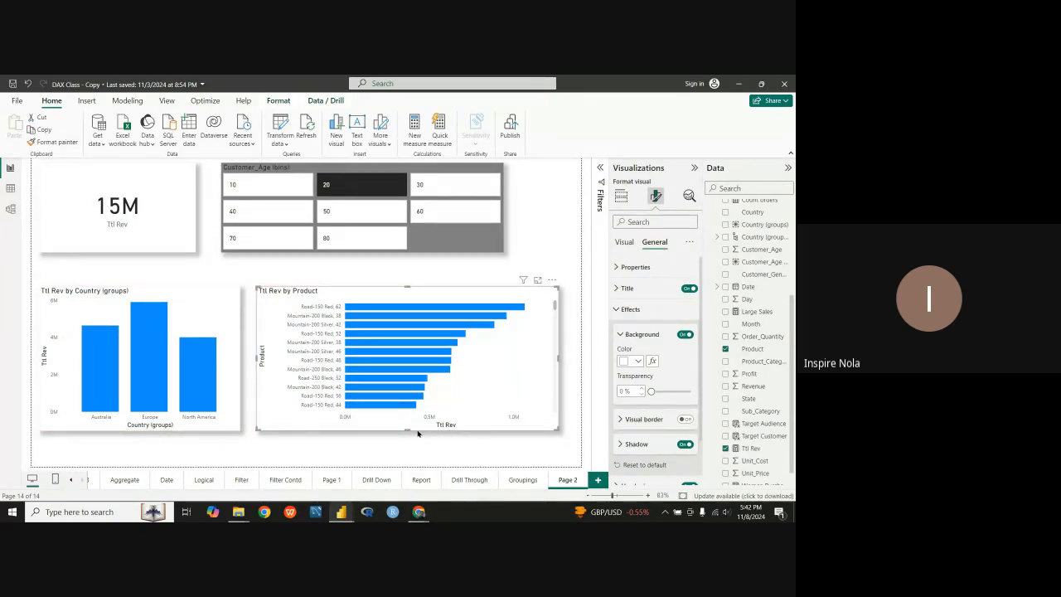
{"action": "left_click_drag", "start_coordinate": [407, 429], "coordinate": [407, 429]}
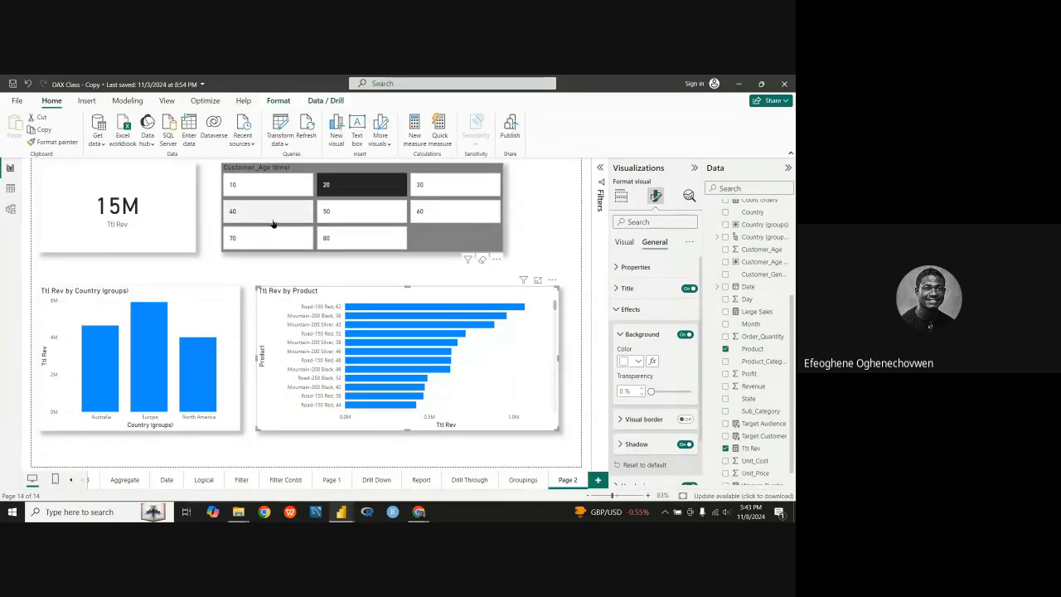
Cycle through age bins 80, 30, 60, 70, 20 and 50 to examine how both charts respond, finishing on bin 50.
{"action": "left_click", "coordinate": [349, 217]}
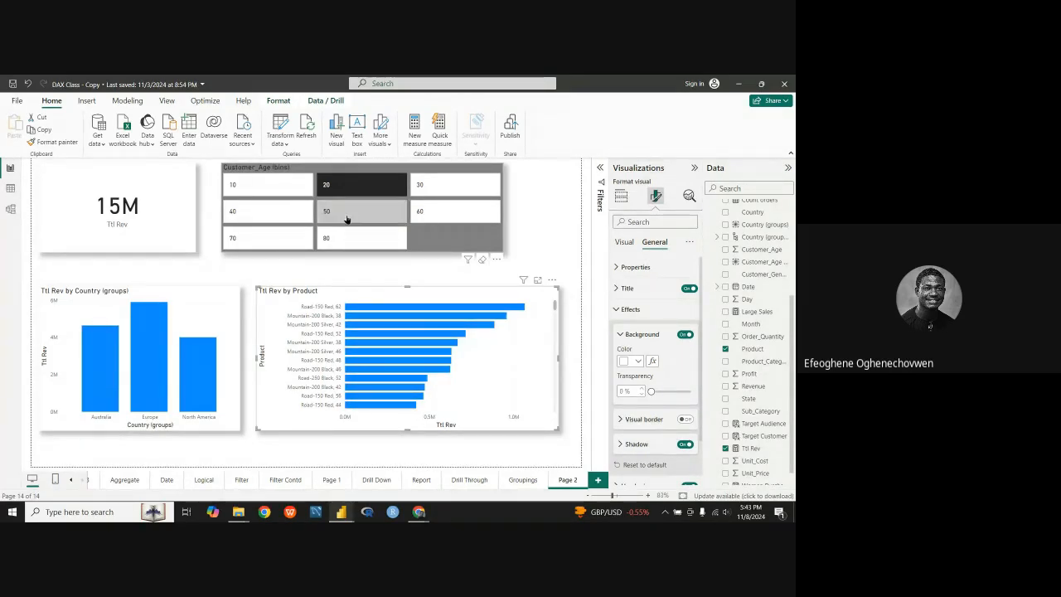
{"action": "left_click", "coordinate": [350, 238]}
{"action": "left_click", "coordinate": [354, 214]}
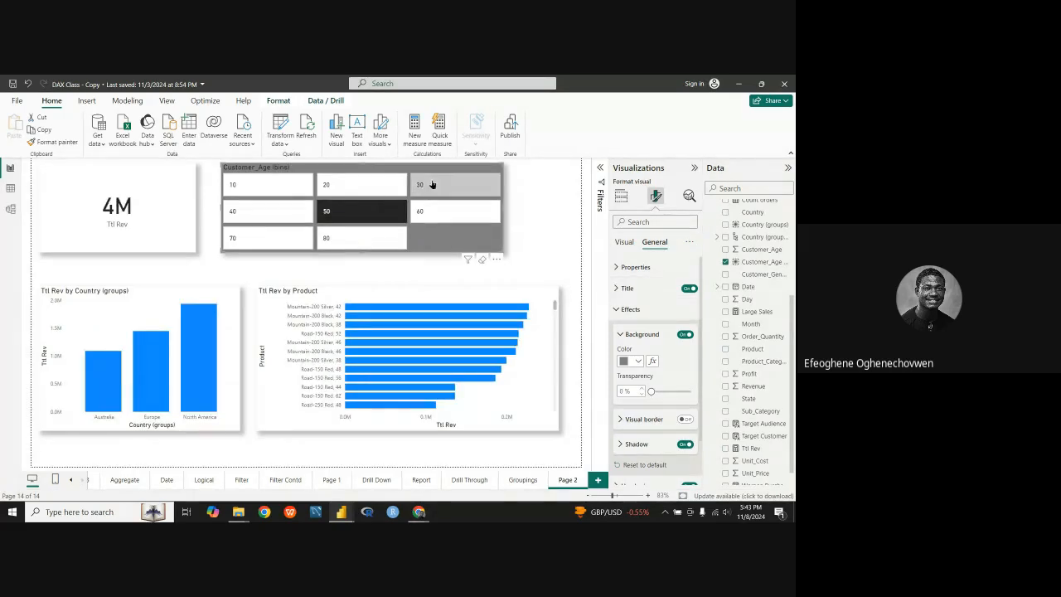
{"action": "left_click", "coordinate": [421, 189]}
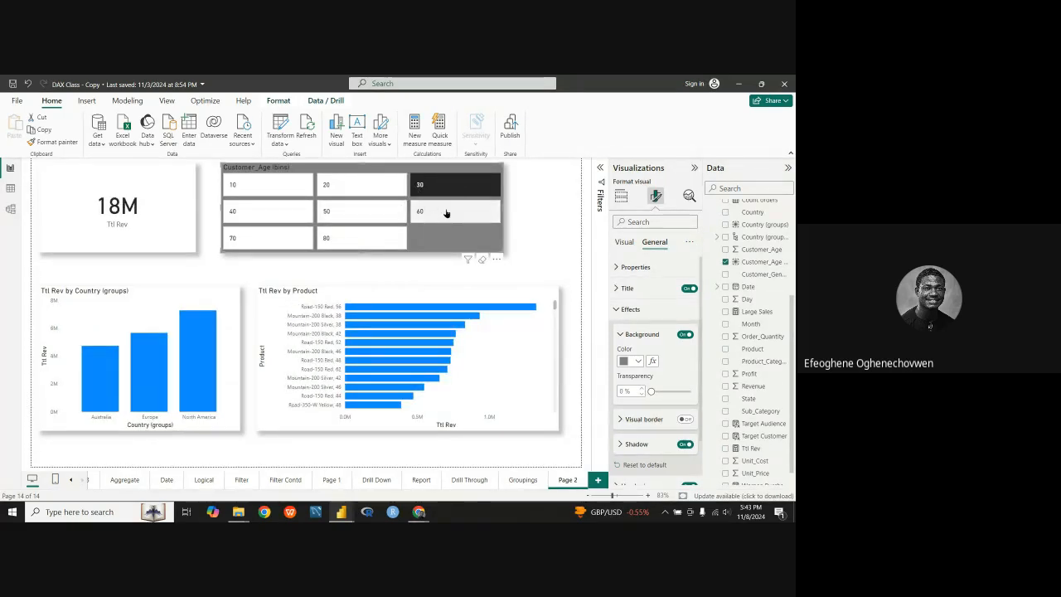
{"action": "left_click", "coordinate": [423, 219]}
{"action": "left_click", "coordinate": [364, 242]}
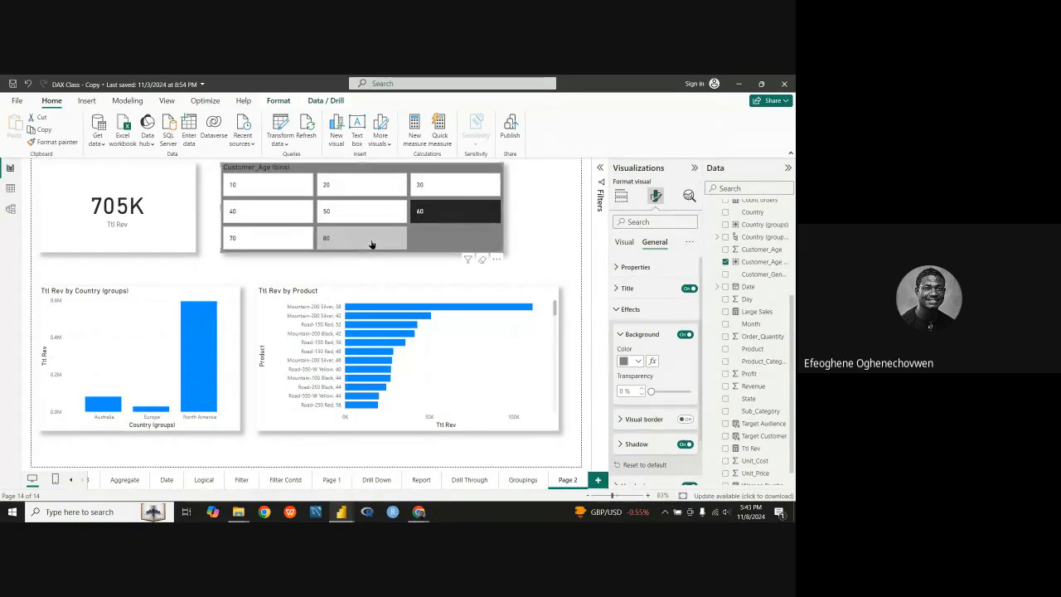
{"action": "left_click", "coordinate": [305, 238]}
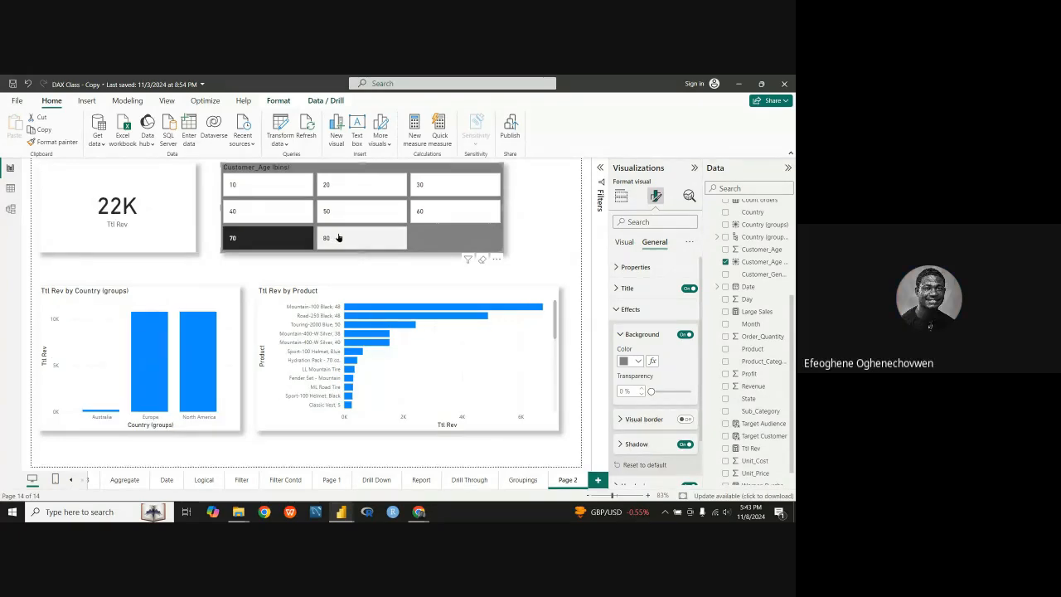
{"action": "left_click", "coordinate": [340, 236]}
{"action": "left_click", "coordinate": [343, 212]}
{"action": "left_click", "coordinate": [341, 179]}
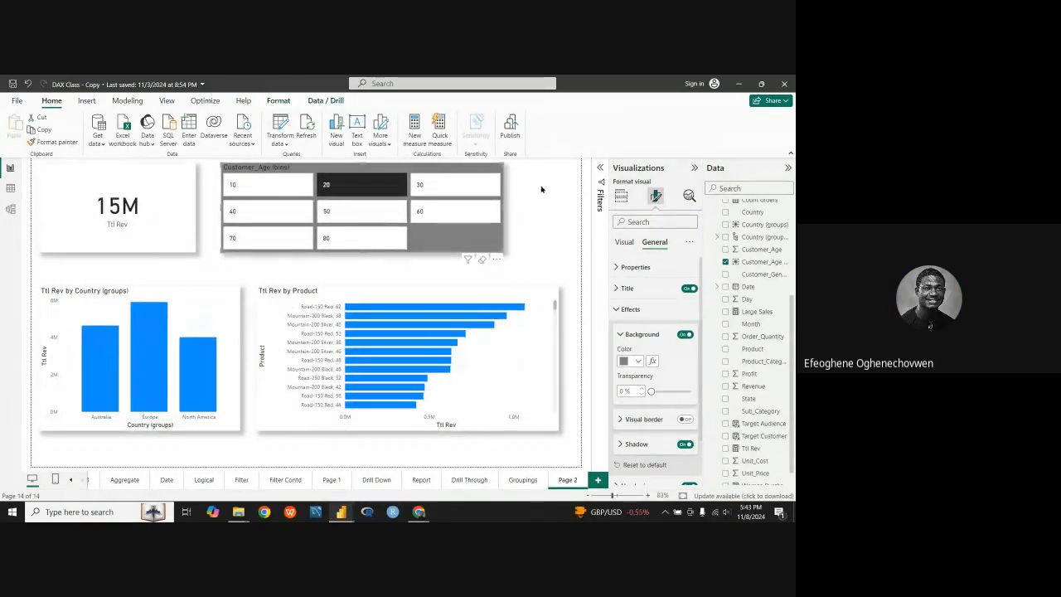
{"action": "left_click", "coordinate": [461, 180]}
{"action": "left_click", "coordinate": [464, 216]}
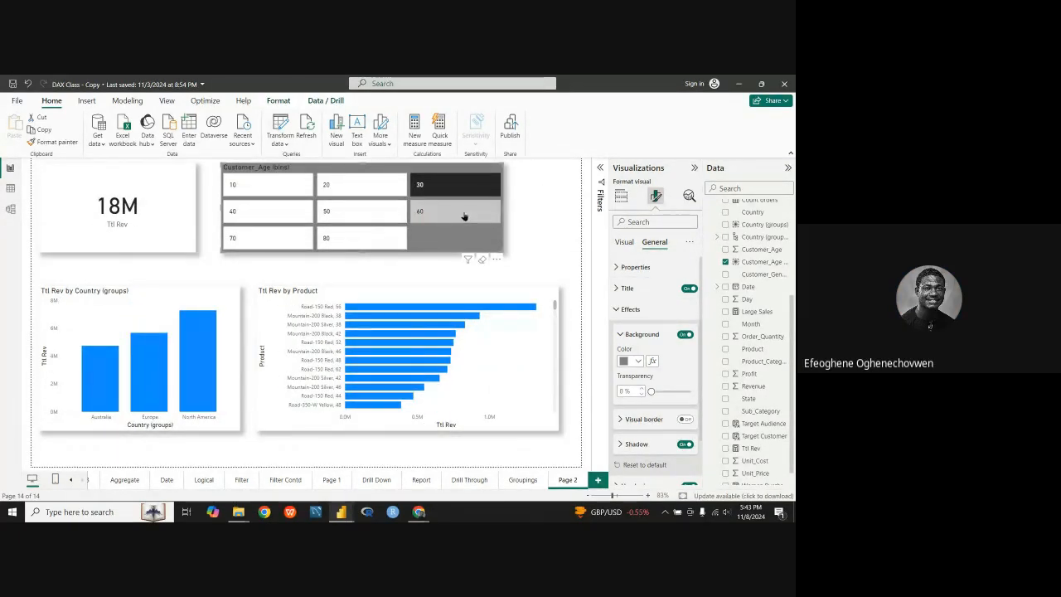
{"action": "left_click", "coordinate": [358, 215]}
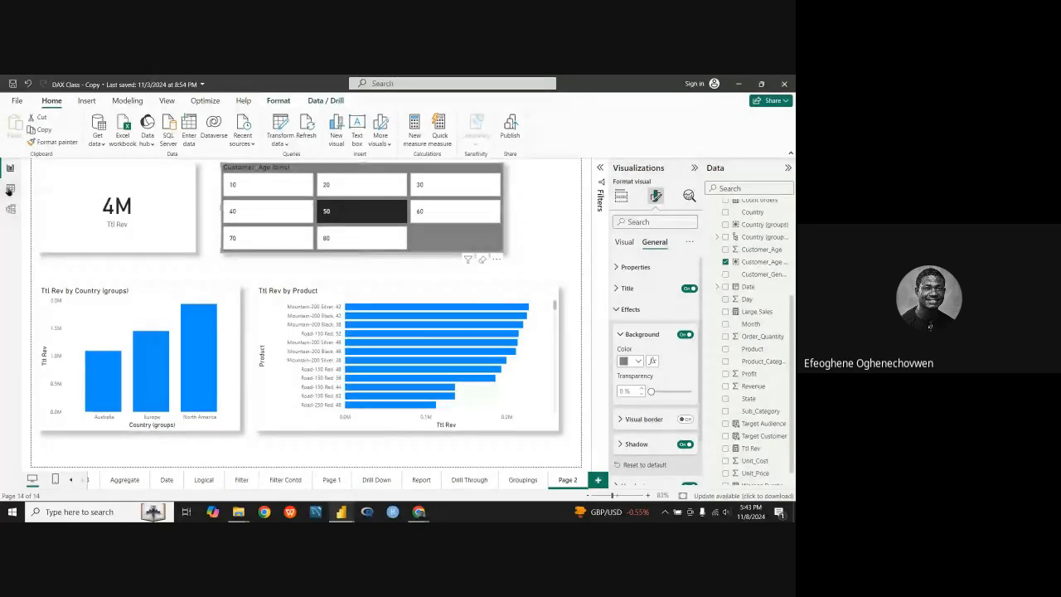
Inspect the distinct Age_Group values in the Sales table data without filtering them, and return to the report page.
{"action": "left_click", "coordinate": [10, 190]}
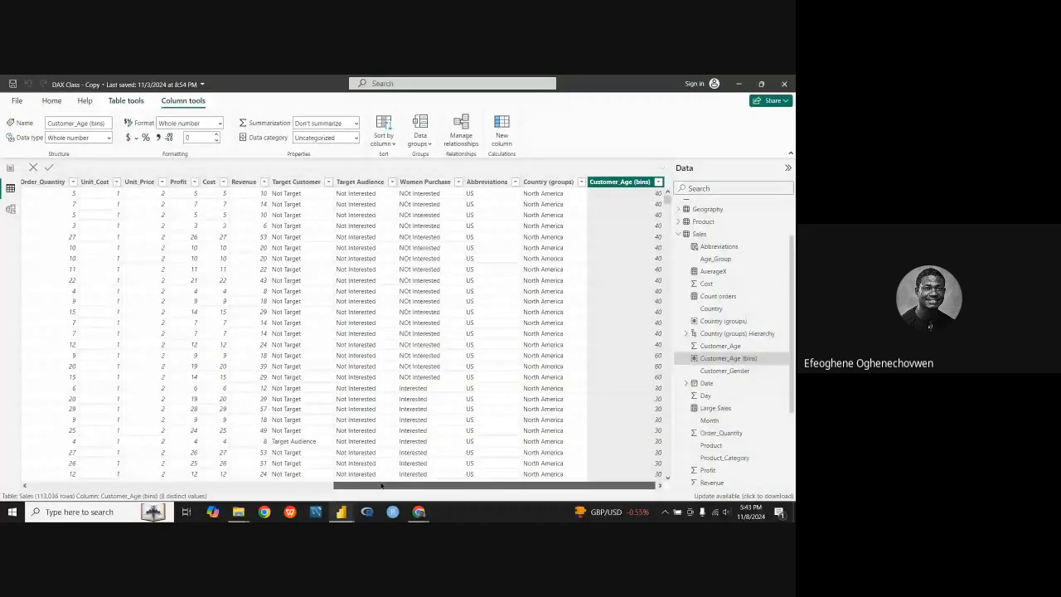
{"action": "left_click_drag", "start_coordinate": [380, 484], "coordinate": [55, 457]}
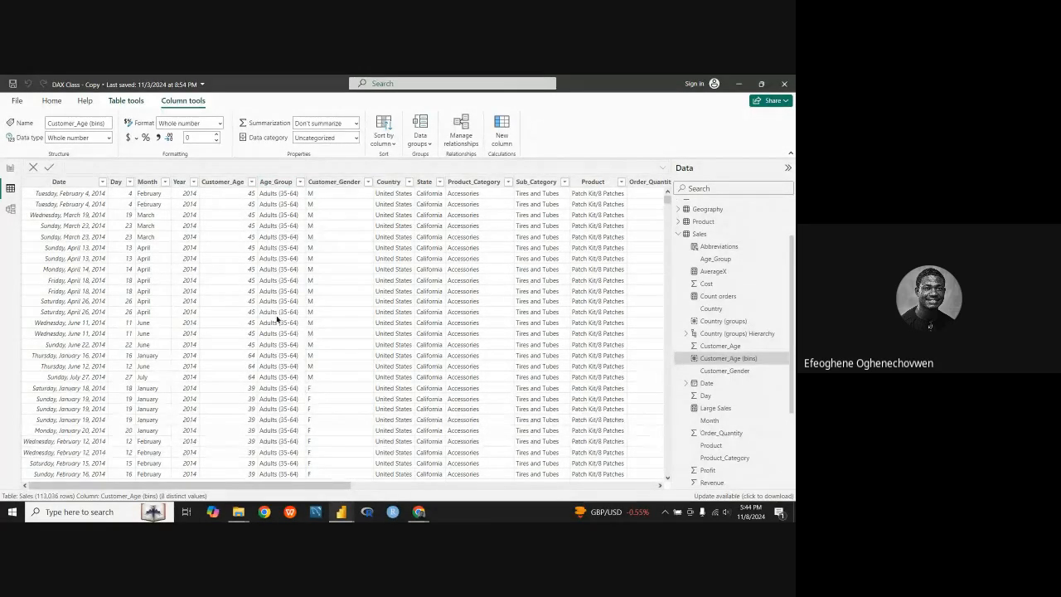
{"action": "left_click", "coordinate": [300, 182]}
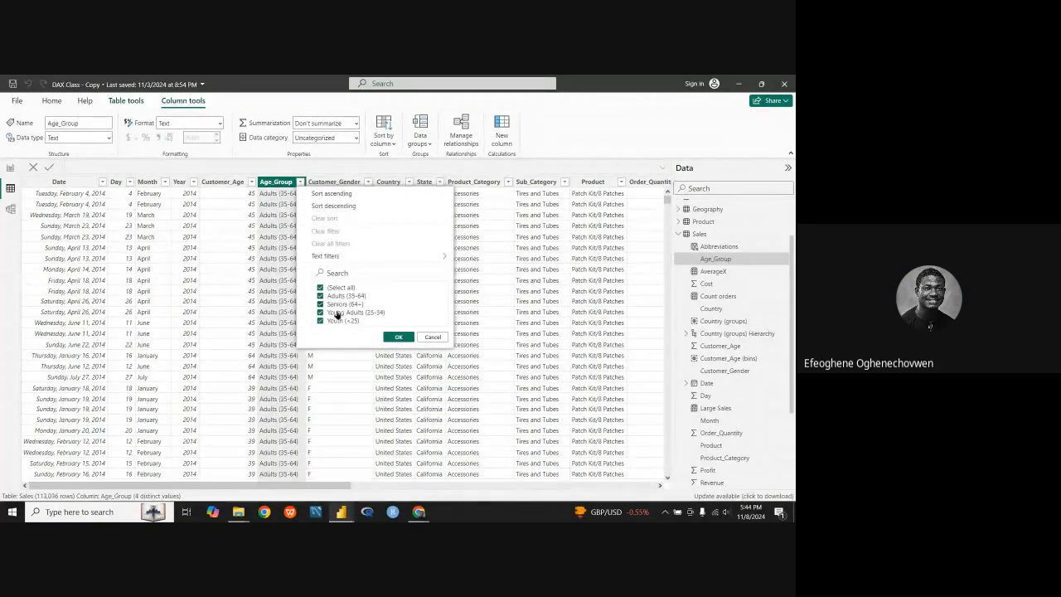
{"action": "left_click", "coordinate": [398, 337]}
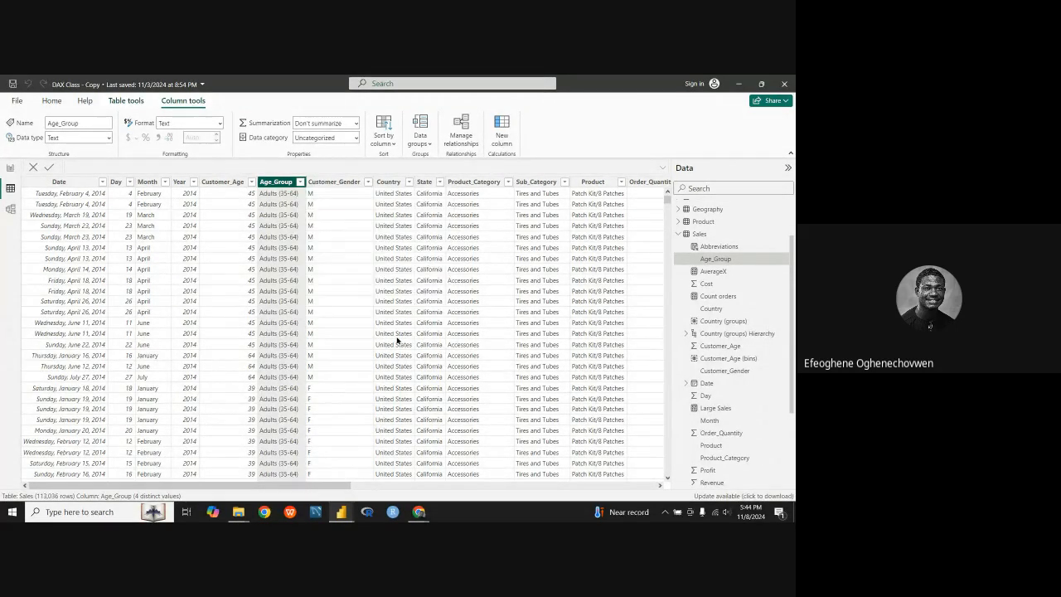
{"action": "left_click", "coordinate": [10, 168]}
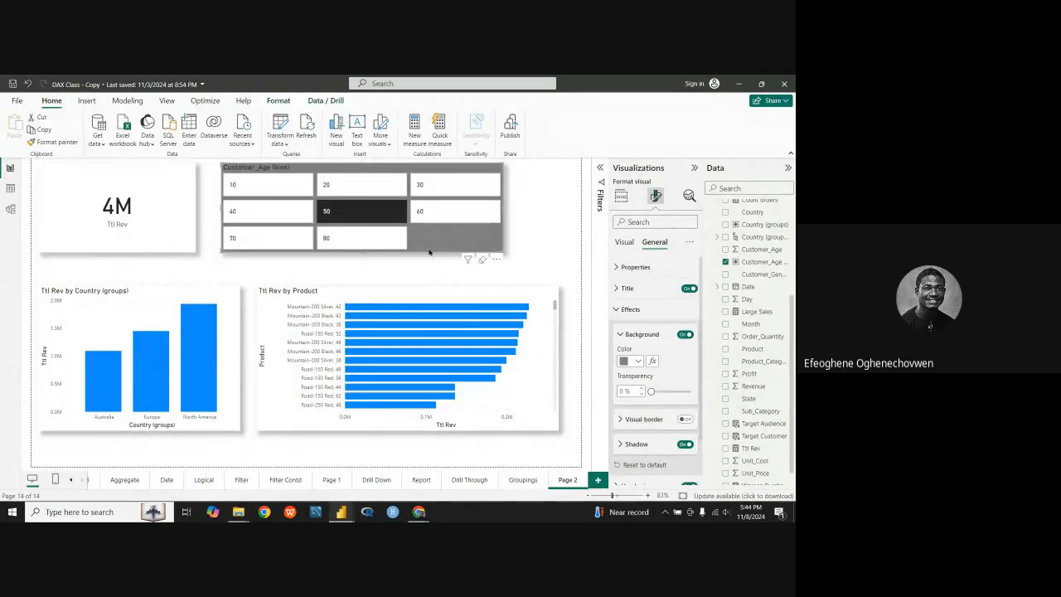
{"action": "left_click", "coordinate": [365, 238]}
{"action": "left_click", "coordinate": [365, 241]}
Narrow the Ttl Rev by Product chart by about a third and move it next to the Ttl Rev by Country (groups) chart.
{"action": "left_click", "coordinate": [498, 295]}
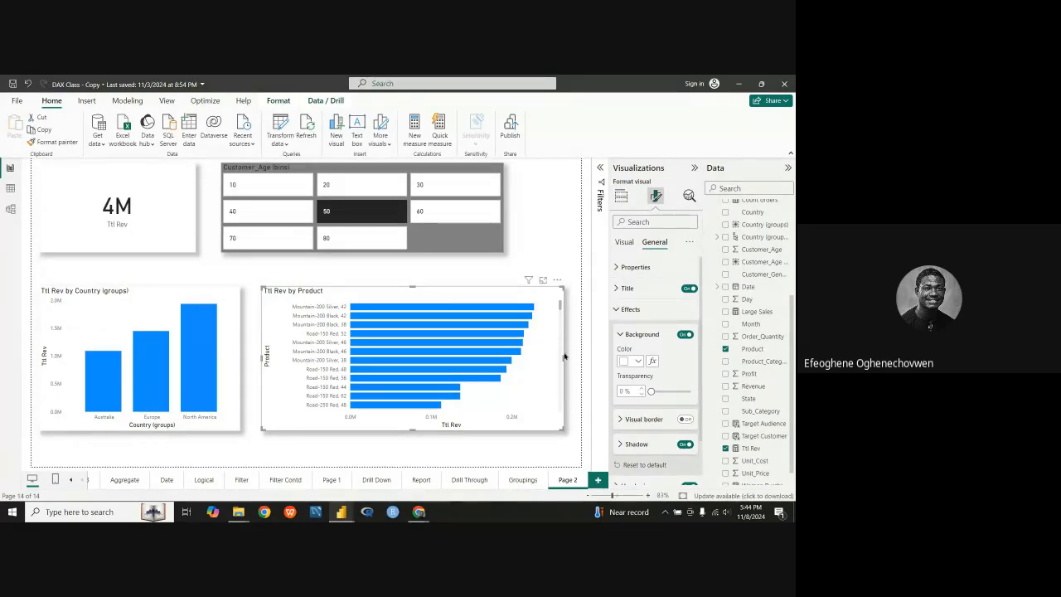
{"action": "left_click_drag", "start_coordinate": [563, 359], "coordinate": [465, 362]}
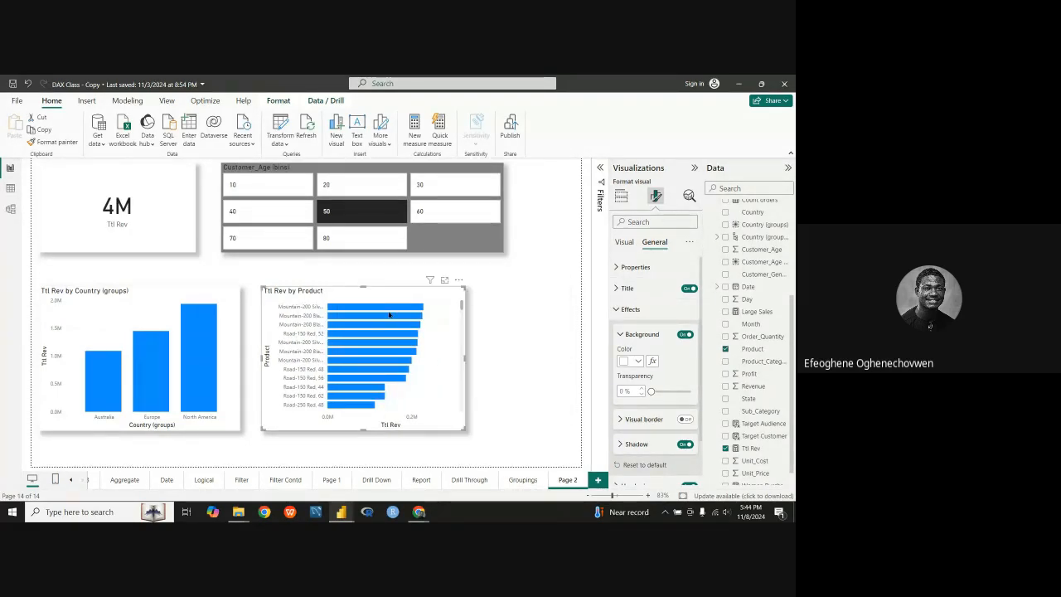
{"action": "left_click_drag", "start_coordinate": [392, 297], "coordinate": [381, 299]}
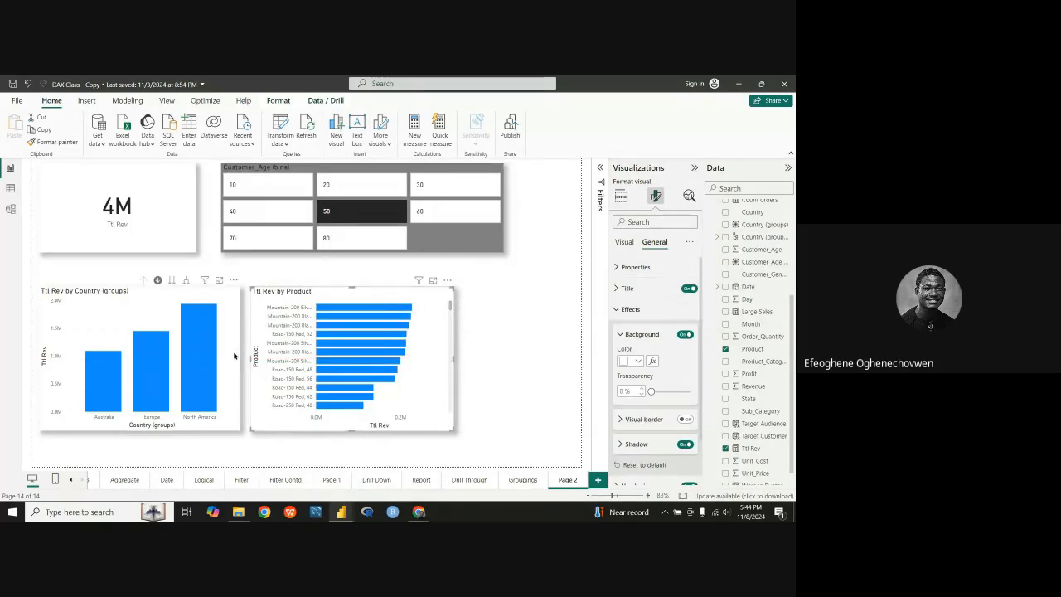
Narrow the Ttl Rev by Country (groups) chart, then trim the Ttl Rev by Product chart slightly and move it closer to close the gap.
{"action": "left_click", "coordinate": [237, 362]}
{"action": "left_click_drag", "start_coordinate": [238, 360], "coordinate": [201, 359]}
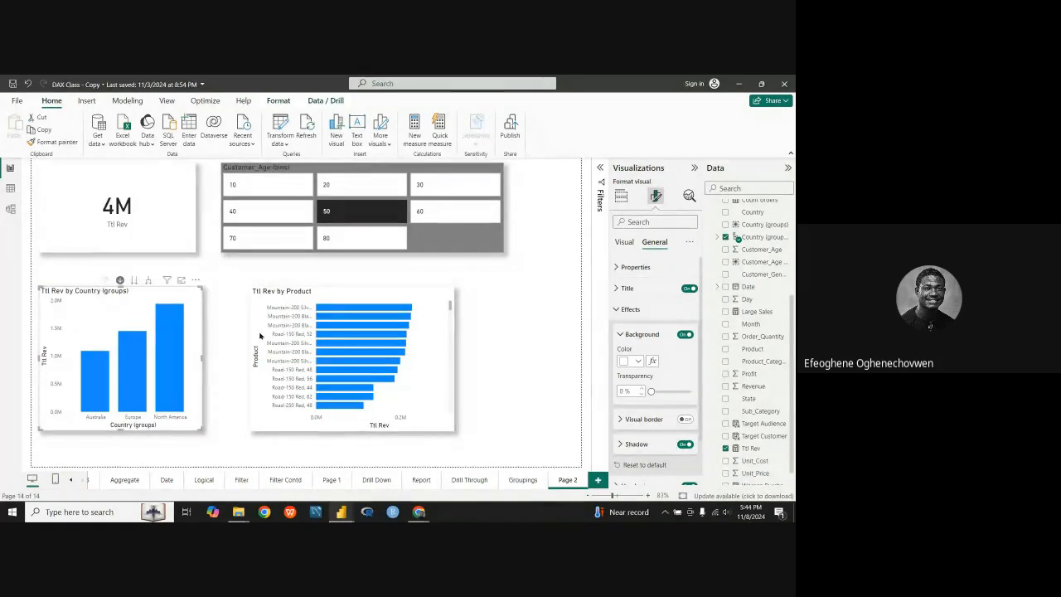
{"action": "left_click_drag", "start_coordinate": [335, 298], "coordinate": [319, 298]}
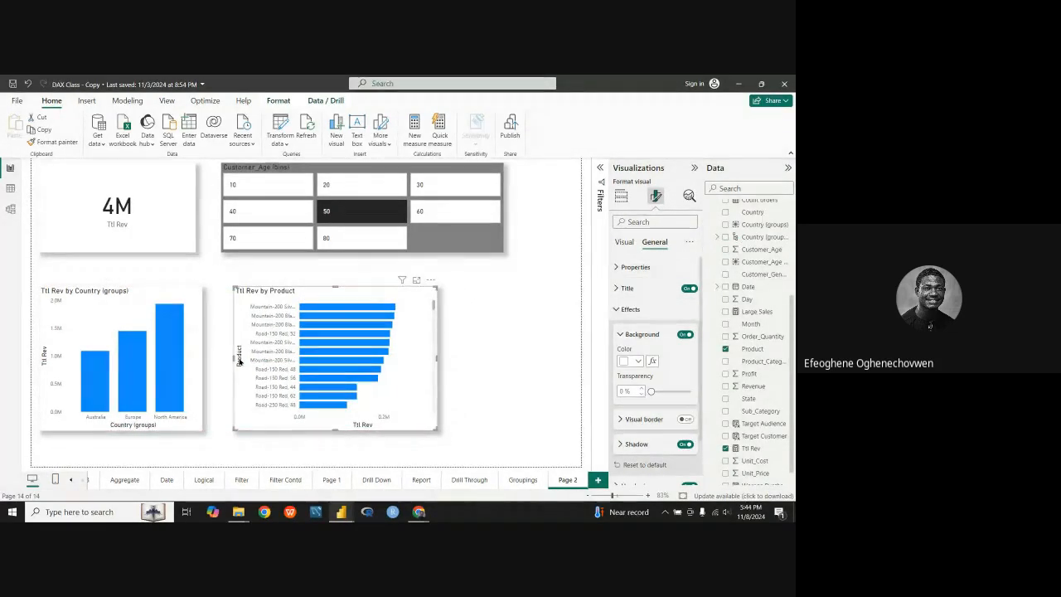
{"action": "left_click_drag", "start_coordinate": [233, 358], "coordinate": [242, 359]}
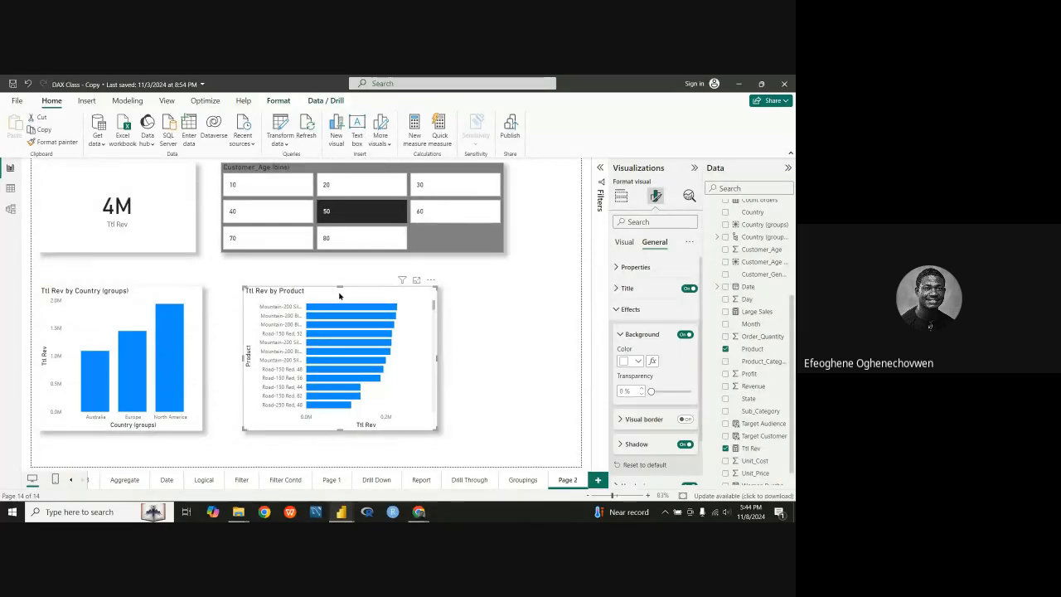
{"action": "left_click_drag", "start_coordinate": [339, 296], "coordinate": [316, 301]}
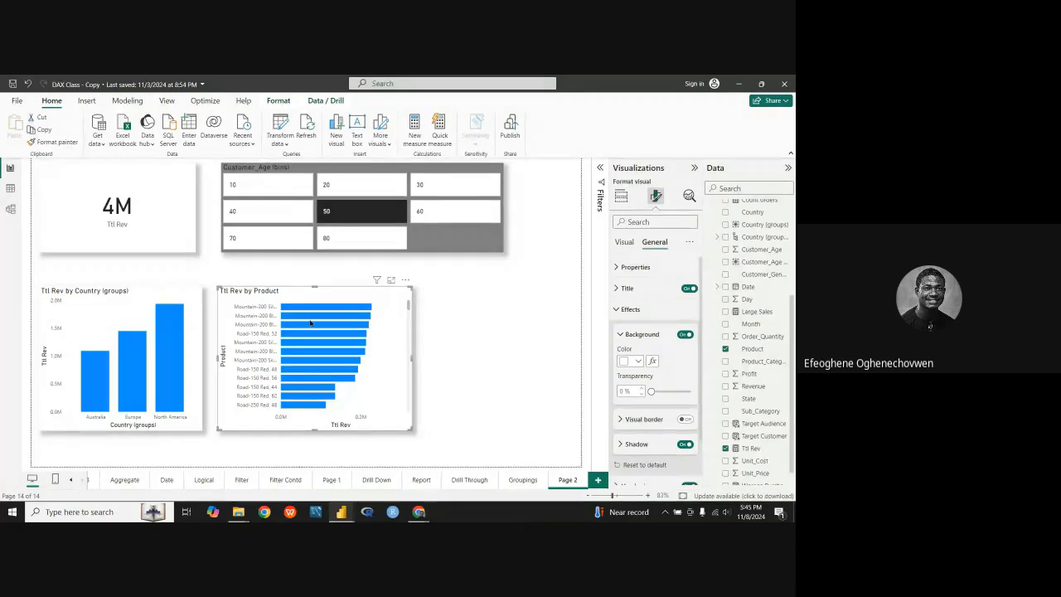
Review the Report, Drill Through and Groupings pages, then return to Page 2.
{"action": "left_click", "coordinate": [419, 480]}
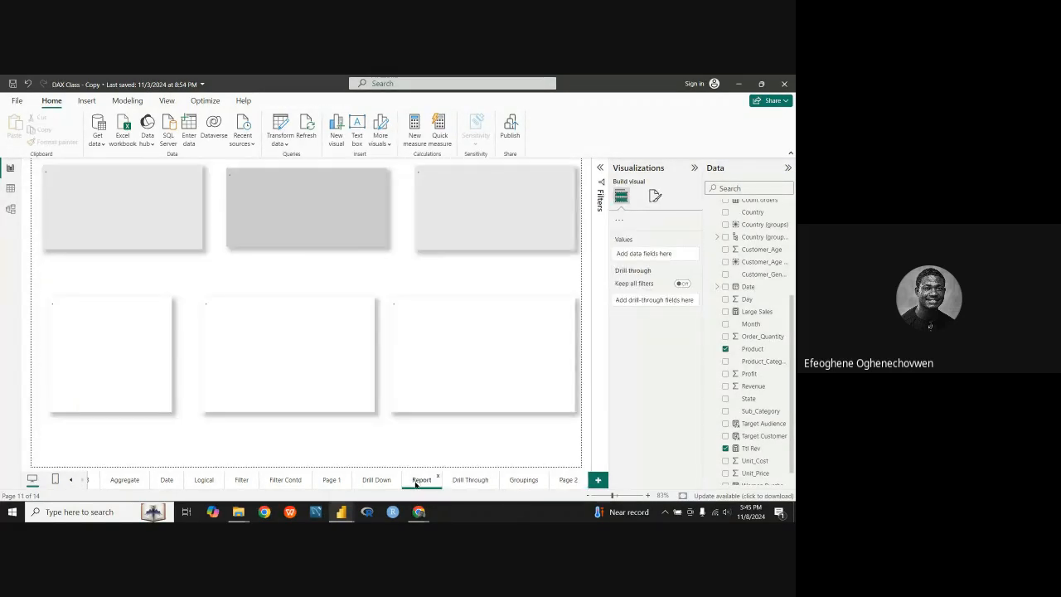
{"action": "left_click", "coordinate": [470, 480]}
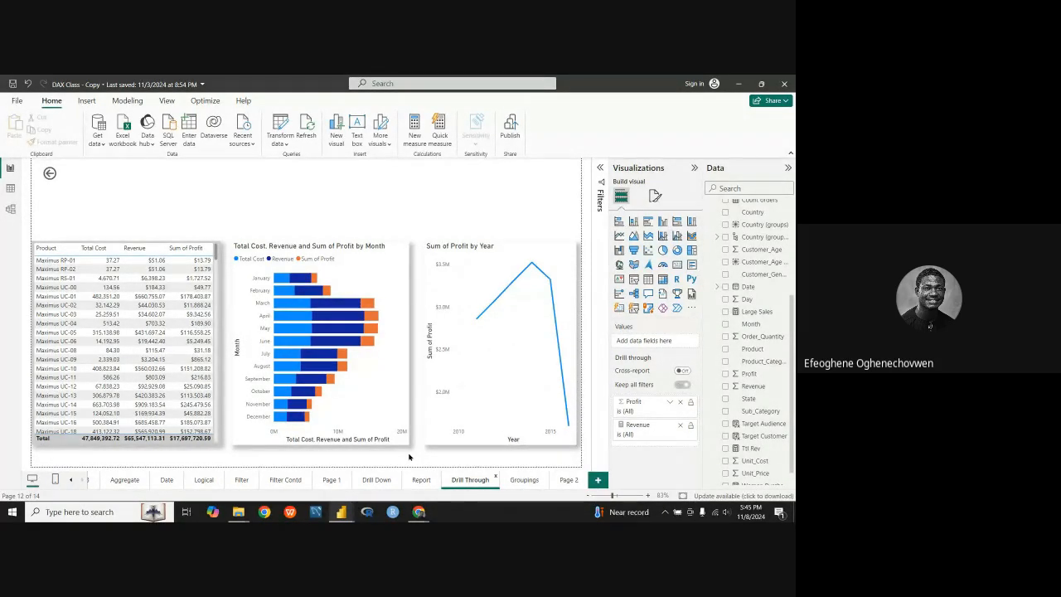
{"action": "left_click", "coordinate": [524, 480]}
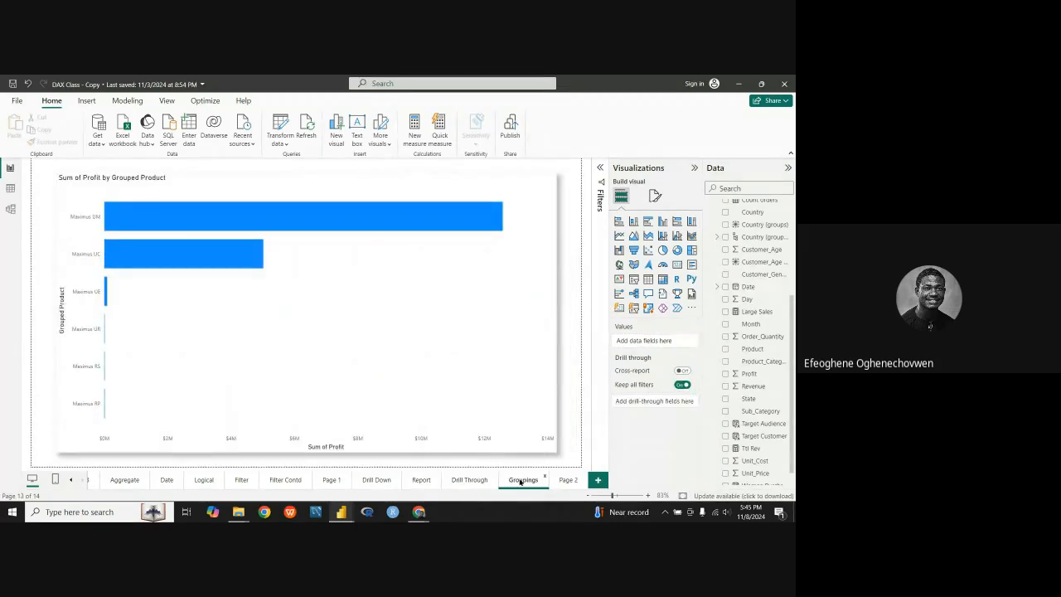
{"action": "left_click", "coordinate": [559, 482]}
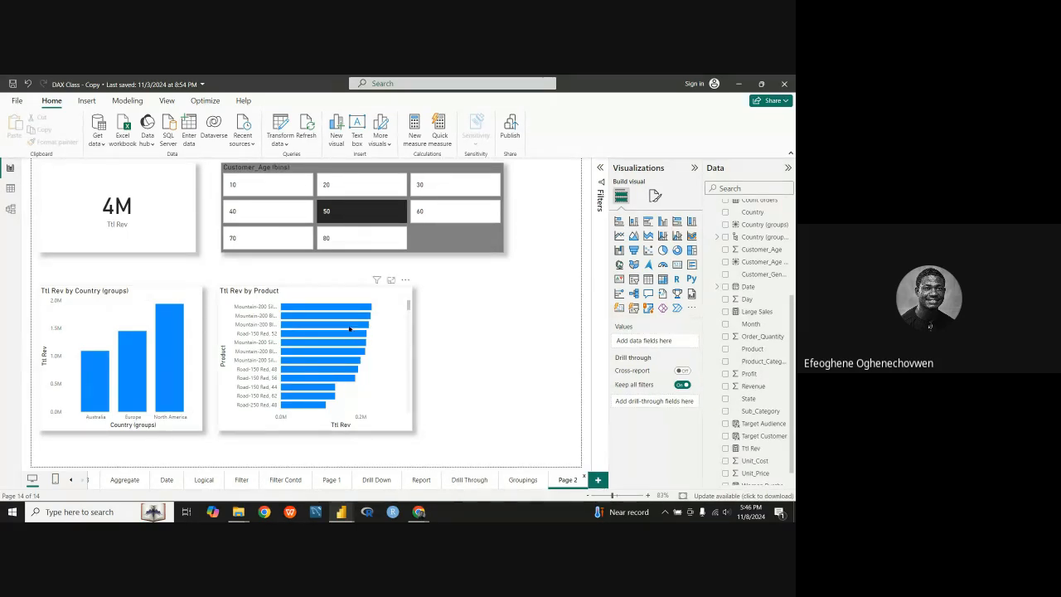
Narrow the Ttl Rev by Product chart further, move it beside the country chart, and align the Customer_Age (bins) slicer with its near edge.
{"action": "mouse_move", "coordinate": [345, 307]}
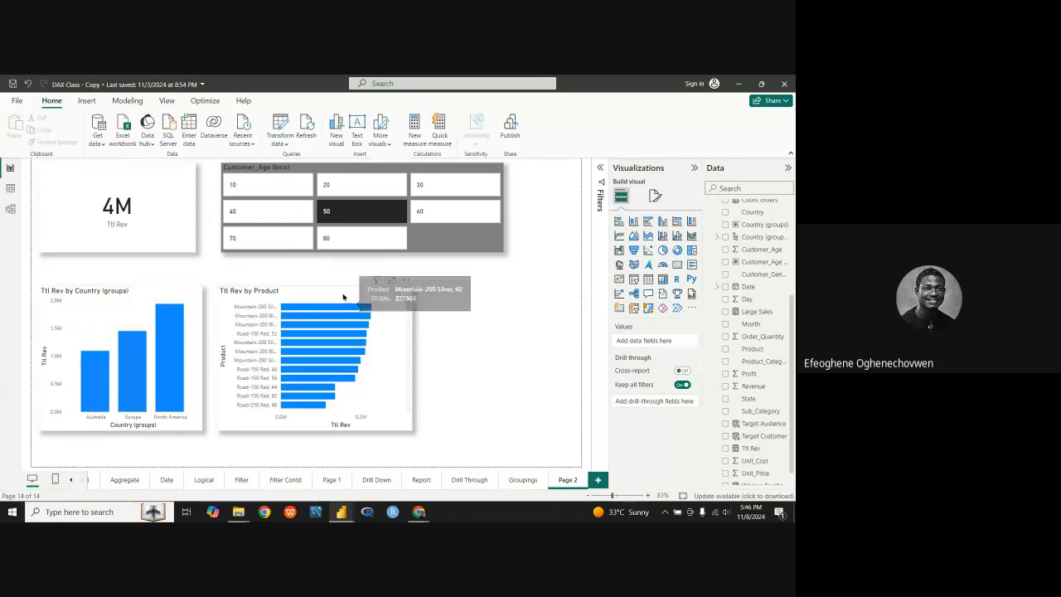
{"action": "left_click", "coordinate": [411, 315]}
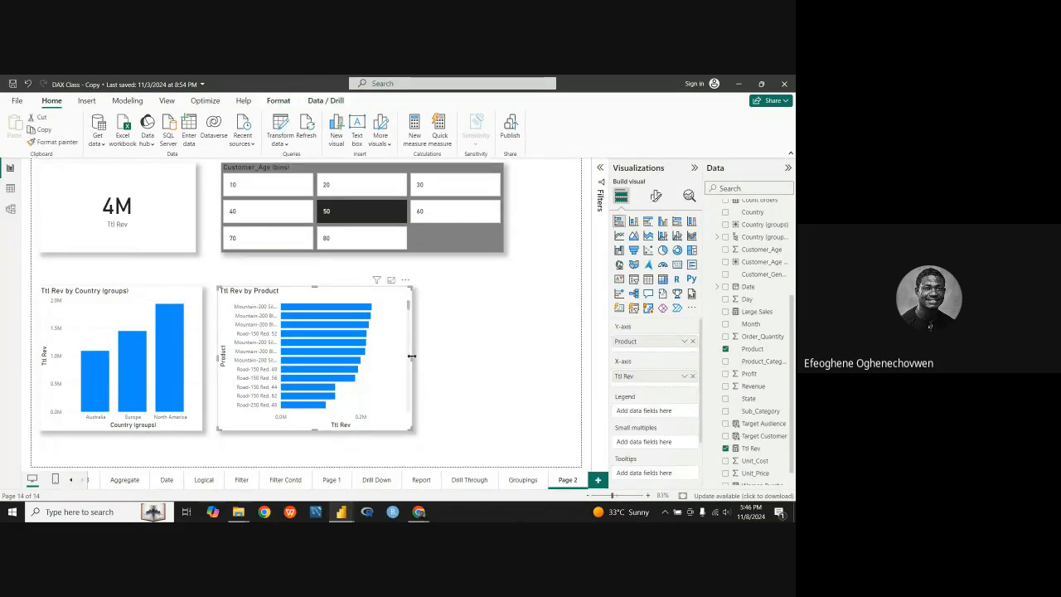
{"action": "left_click_drag", "start_coordinate": [411, 356], "coordinate": [388, 356]}
{"action": "left_click_drag", "start_coordinate": [286, 297], "coordinate": [276, 297]}
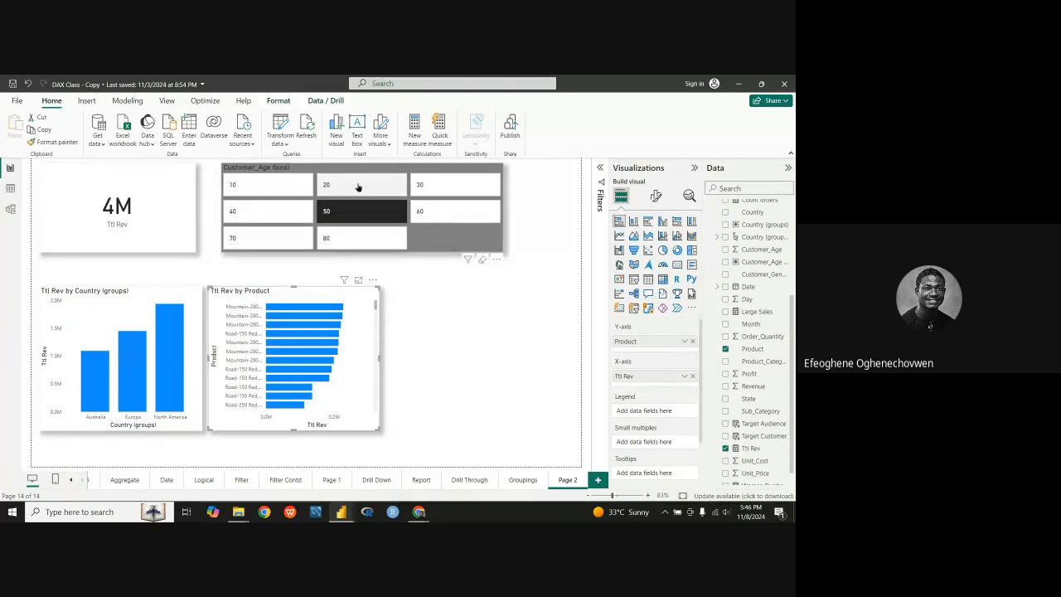
{"action": "left_click_drag", "start_coordinate": [374, 172], "coordinate": [362, 172]}
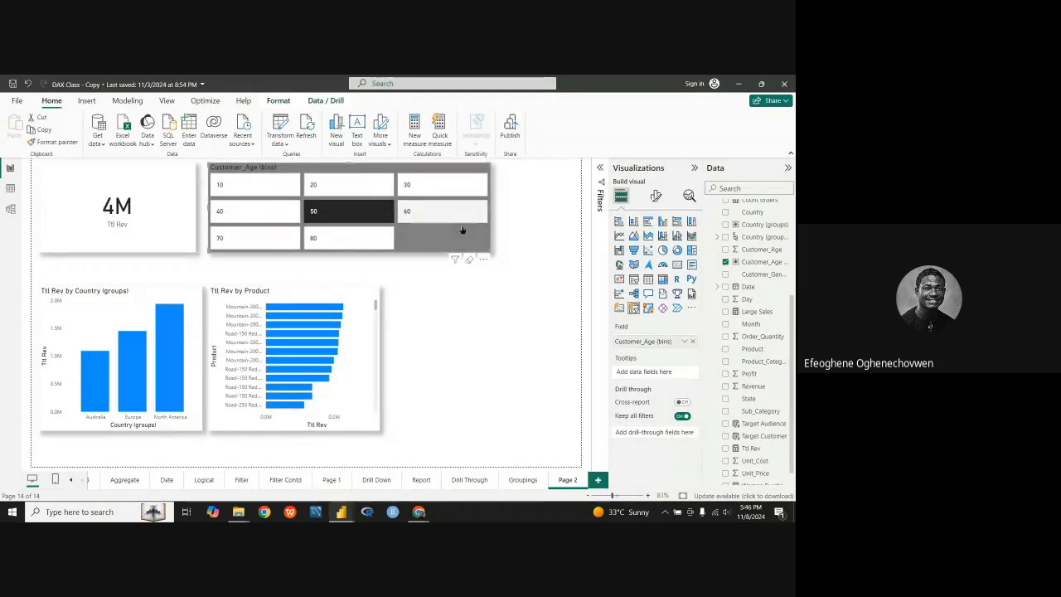
{"action": "left_click", "coordinate": [442, 375]}
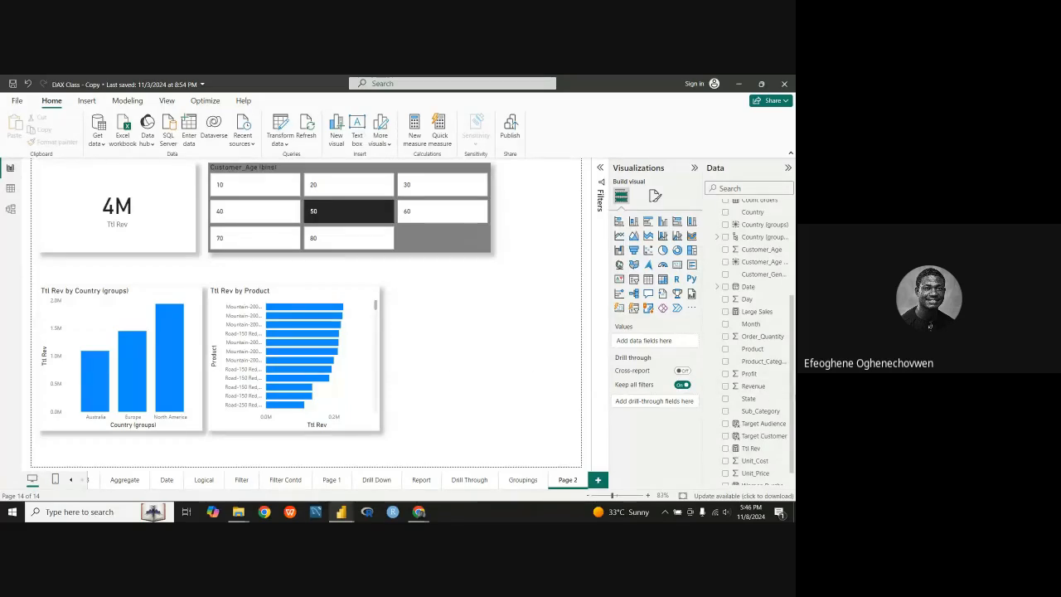
{"action": "scroll", "coordinate": [770, 398], "scroll_direction": "up", "scroll_amount": 4}
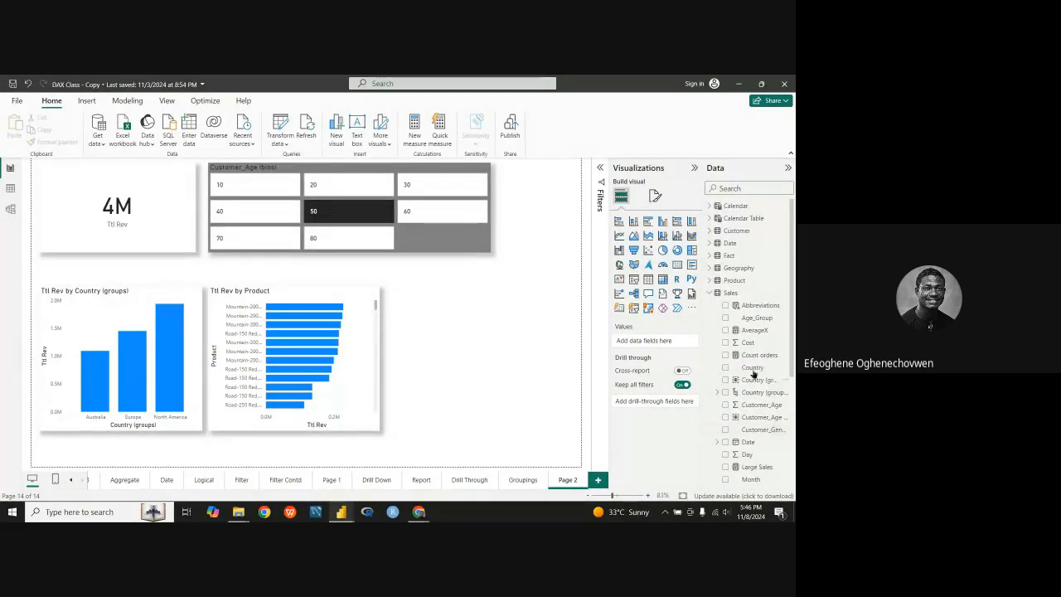
{"action": "left_click", "coordinate": [711, 294]}
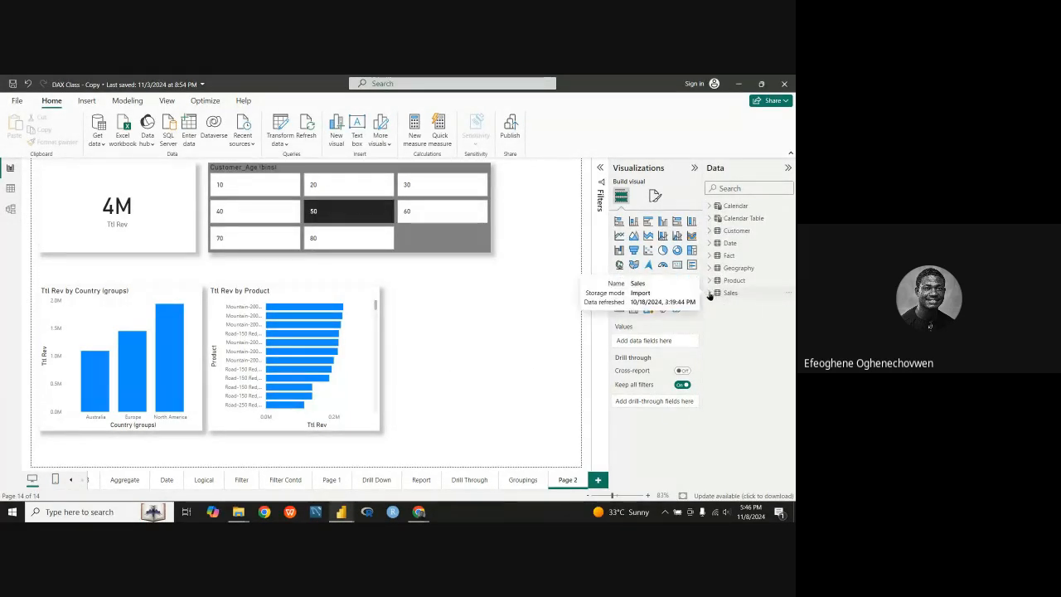
{"action": "left_click", "coordinate": [711, 295]}
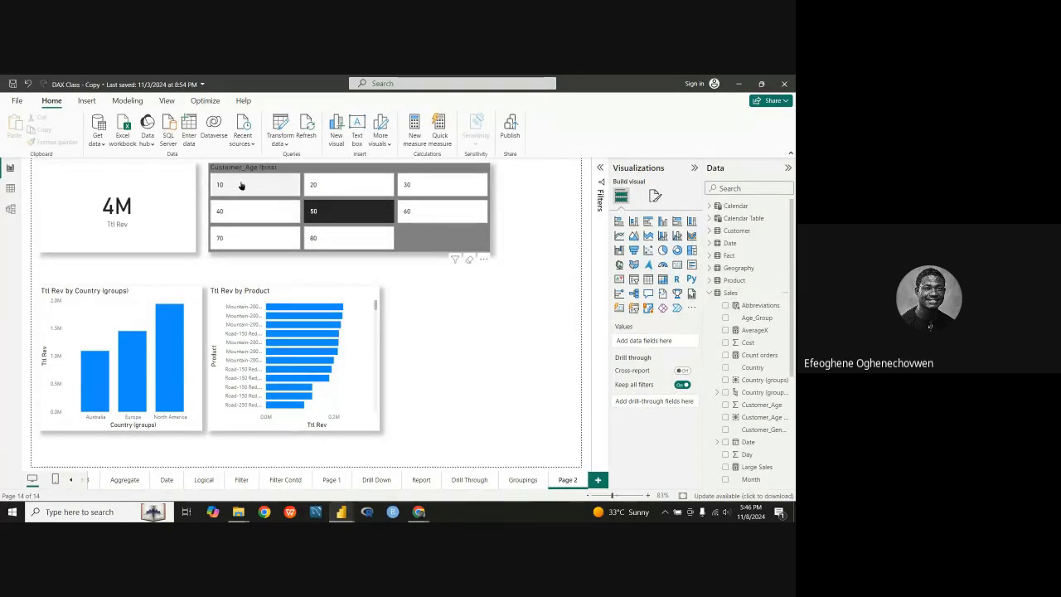
Narrow the Ttl Rev by Product bar chart slightly to free up space beside it.
{"action": "left_click", "coordinate": [104, 300]}
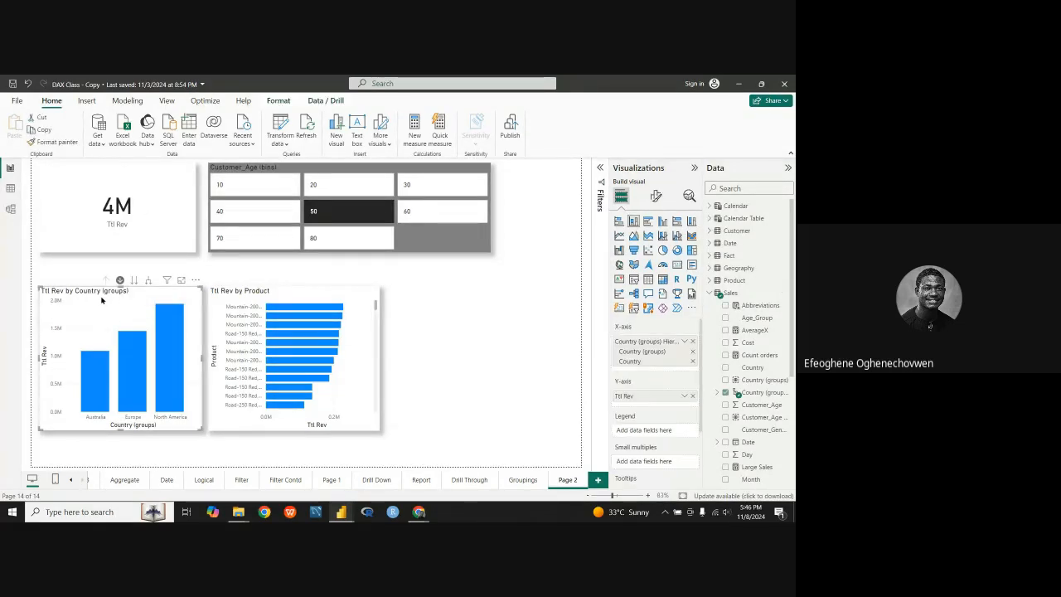
{"action": "left_click", "coordinate": [277, 294]}
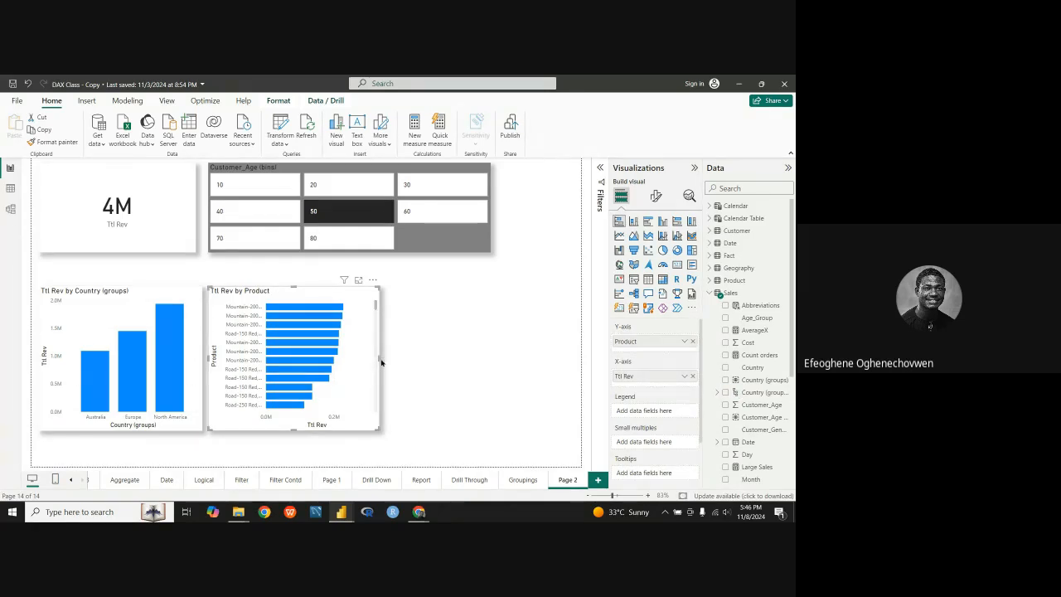
{"action": "left_click_drag", "start_coordinate": [381, 360], "coordinate": [362, 360]}
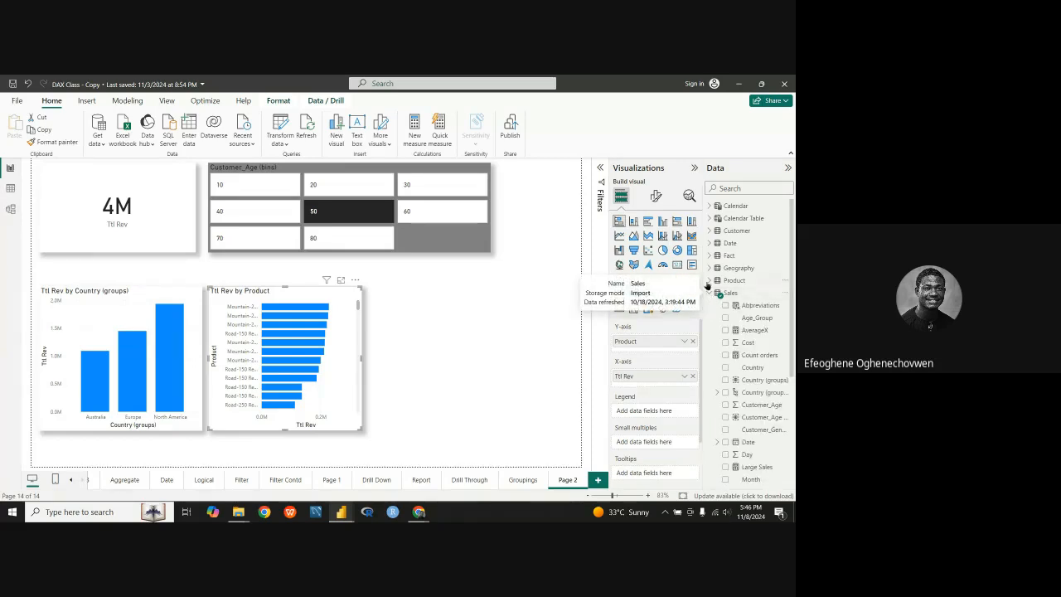
Insert an empty line chart on the page and place it beside the Ttl Rev by Product chart.
{"action": "left_click", "coordinate": [710, 294]}
{"action": "left_click", "coordinate": [555, 306]}
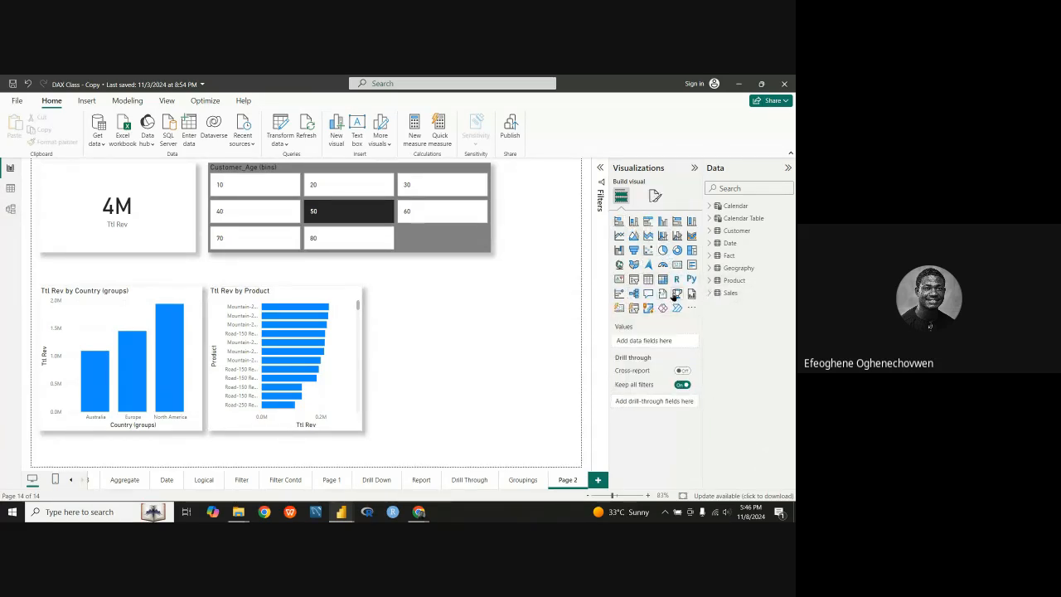
{"action": "left_click", "coordinate": [619, 235]}
{"action": "left_click_drag", "start_coordinate": [451, 339], "coordinate": [476, 338]}
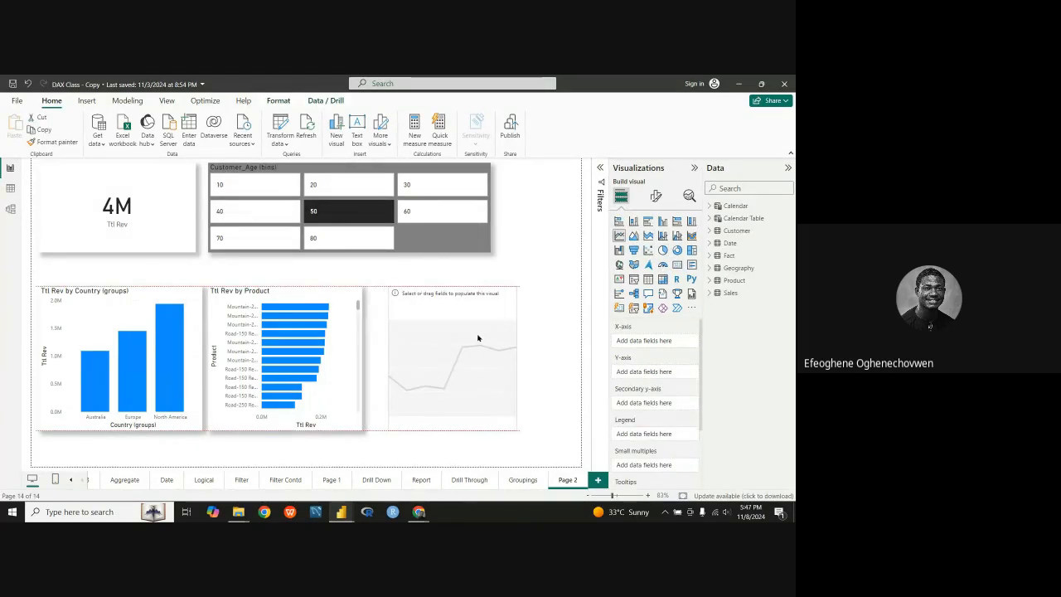
{"action": "left_click", "coordinate": [655, 195]}
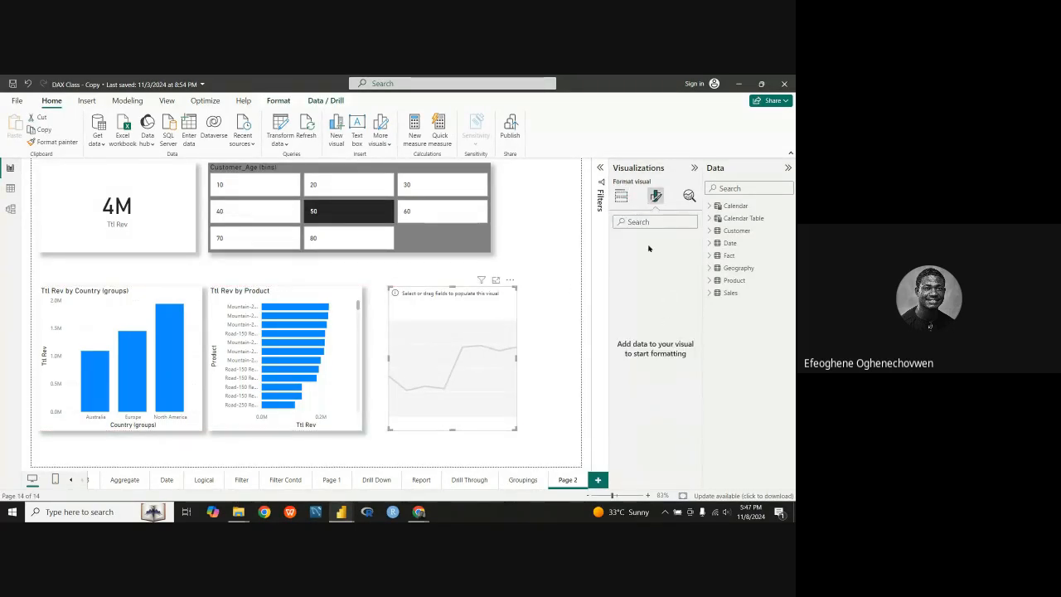
{"action": "left_click", "coordinate": [621, 196]}
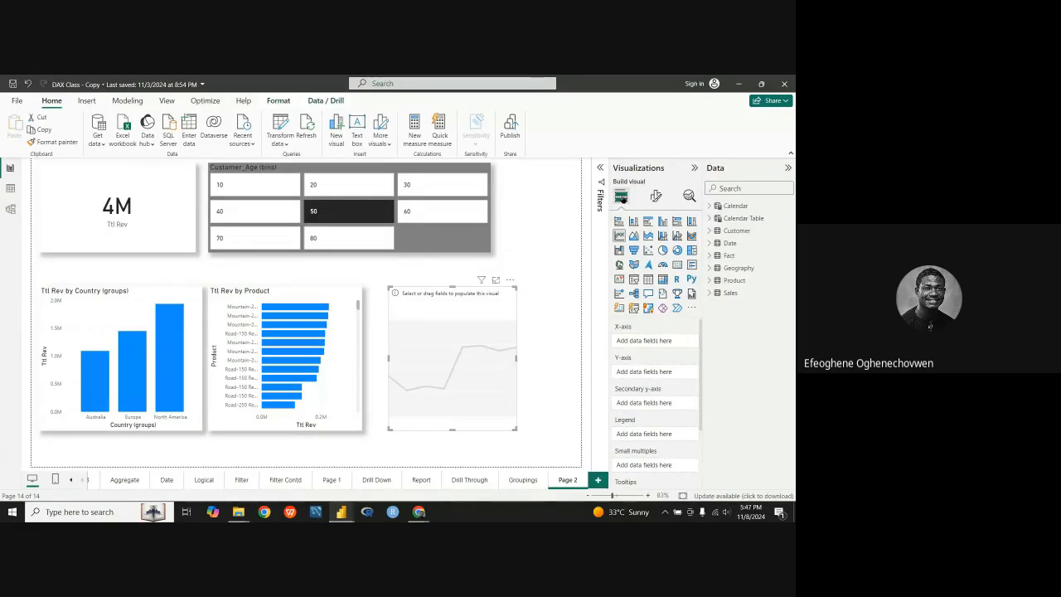
Plot Sales Ttl Rev against Year in the new line chart and widen it to fill the free space up to the page edge.
{"action": "left_click", "coordinate": [708, 294]}
{"action": "scroll", "coordinate": [762, 414], "scroll_direction": "down", "scroll_amount": 3}
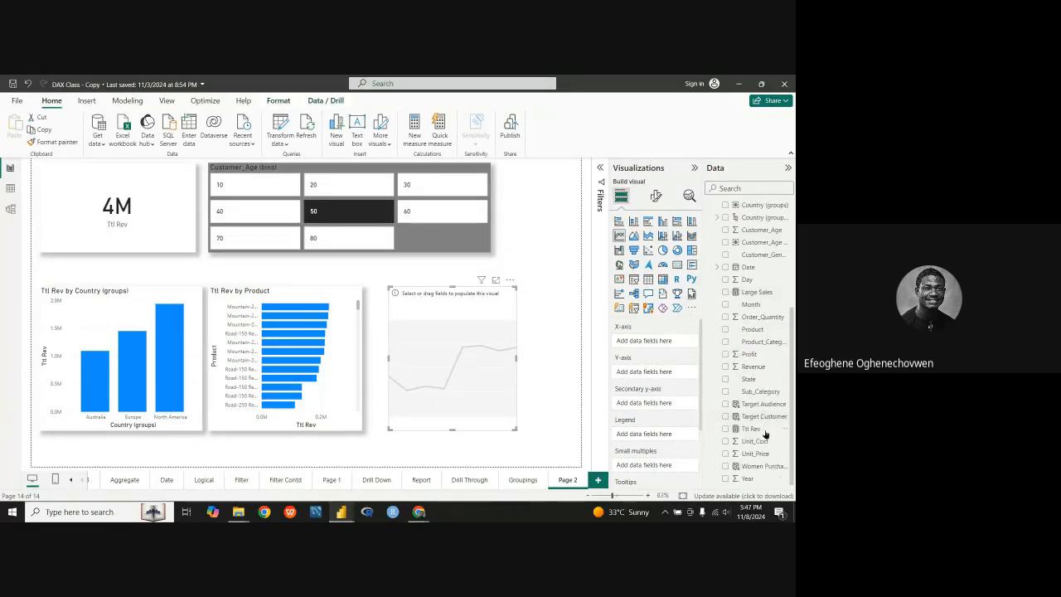
{"action": "left_click_drag", "start_coordinate": [758, 479], "coordinate": [661, 348]}
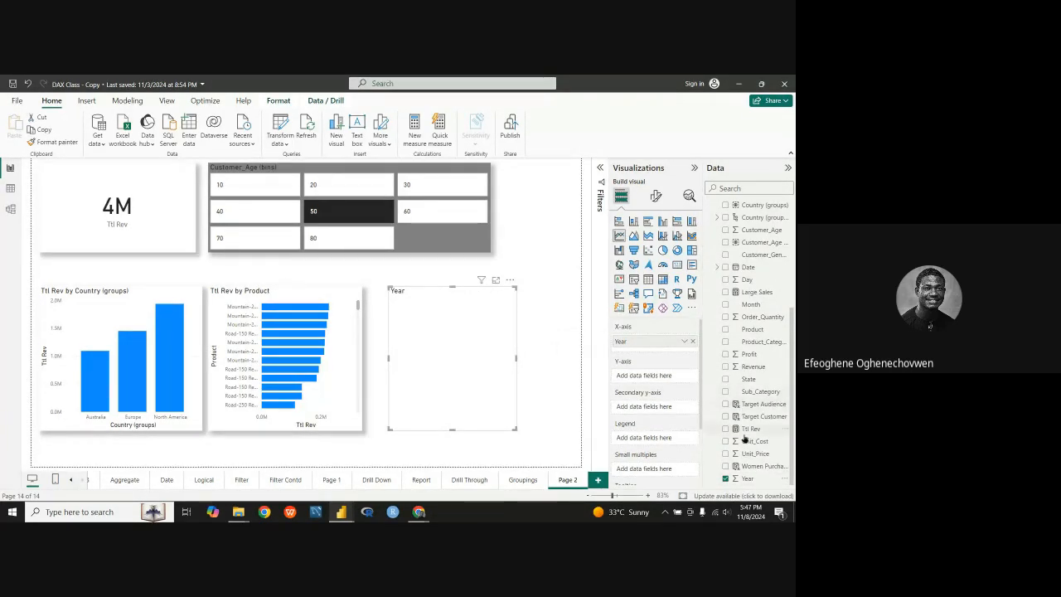
{"action": "left_click_drag", "start_coordinate": [754, 432], "coordinate": [655, 380]}
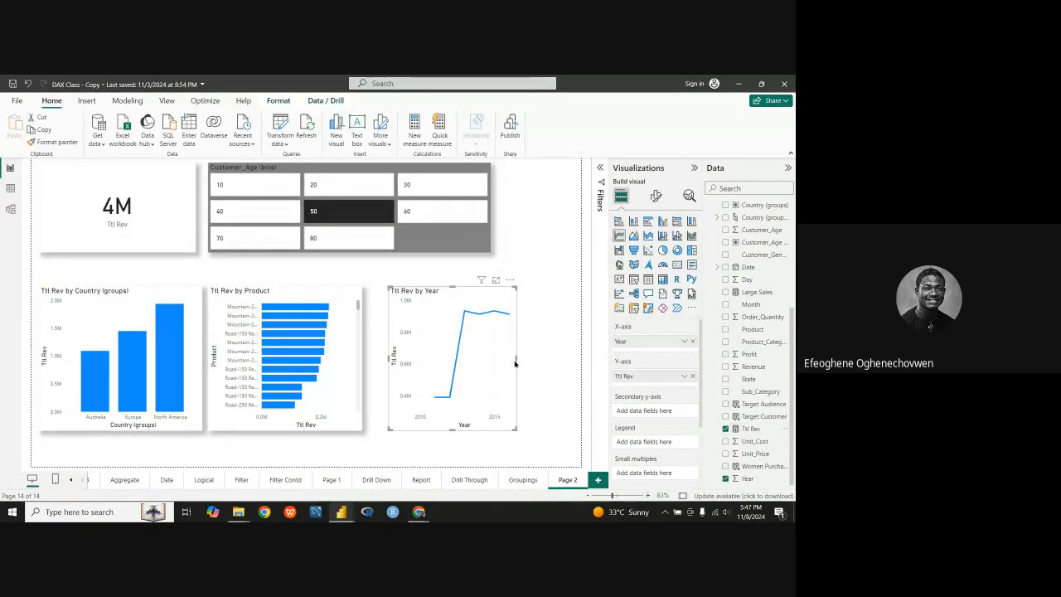
{"action": "left_click_drag", "start_coordinate": [516, 356], "coordinate": [580, 356]}
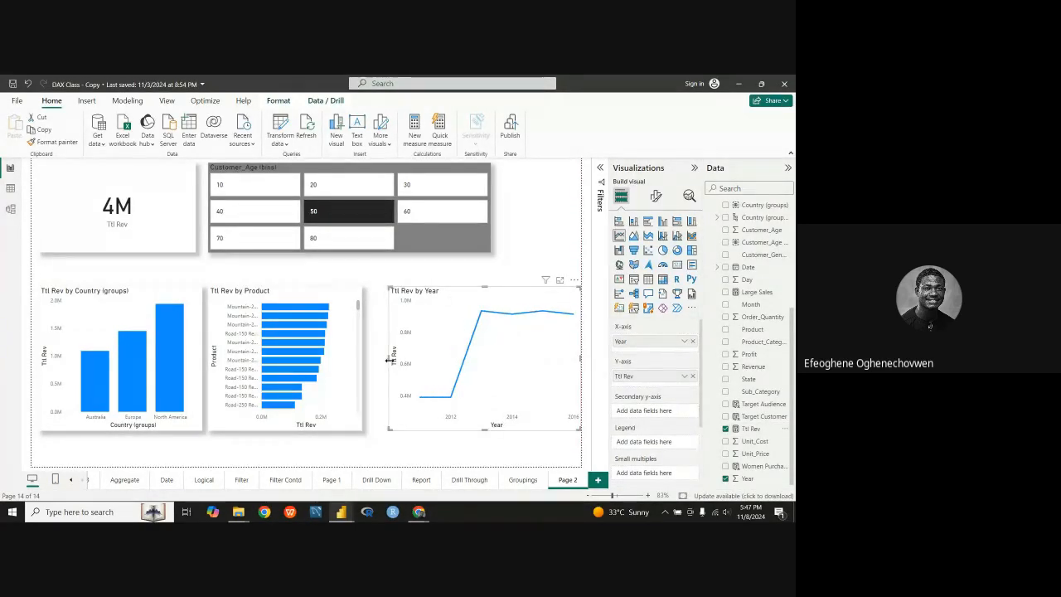
{"action": "left_click_drag", "start_coordinate": [389, 361], "coordinate": [384, 360]}
Turn on the shadow effect for the Ttl Rev by Year line chart.
{"action": "left_click", "coordinate": [656, 196]}
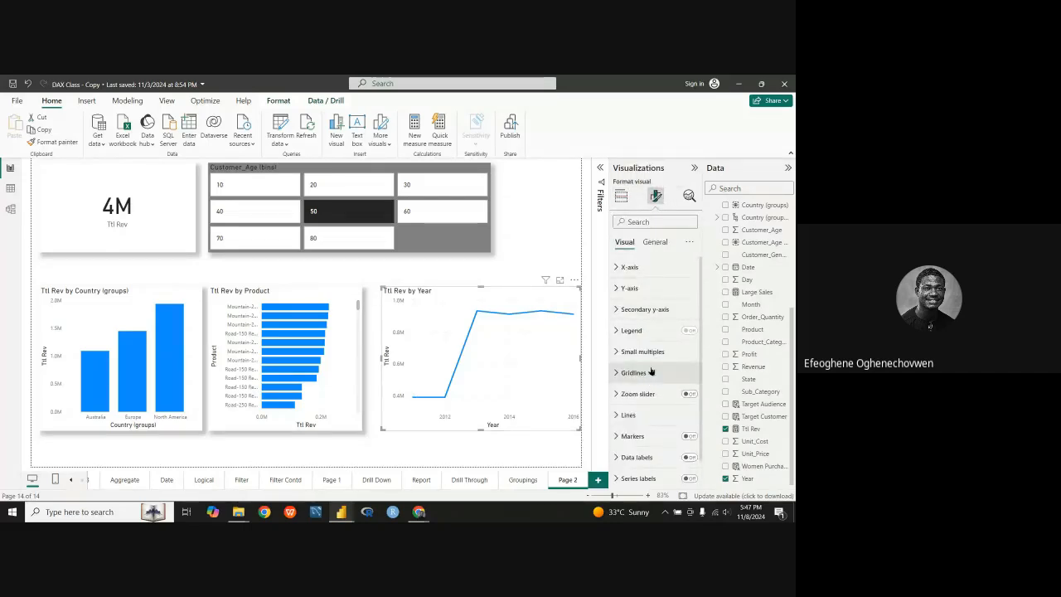
{"action": "left_click", "coordinate": [654, 242]}
{"action": "left_click", "coordinate": [630, 310]}
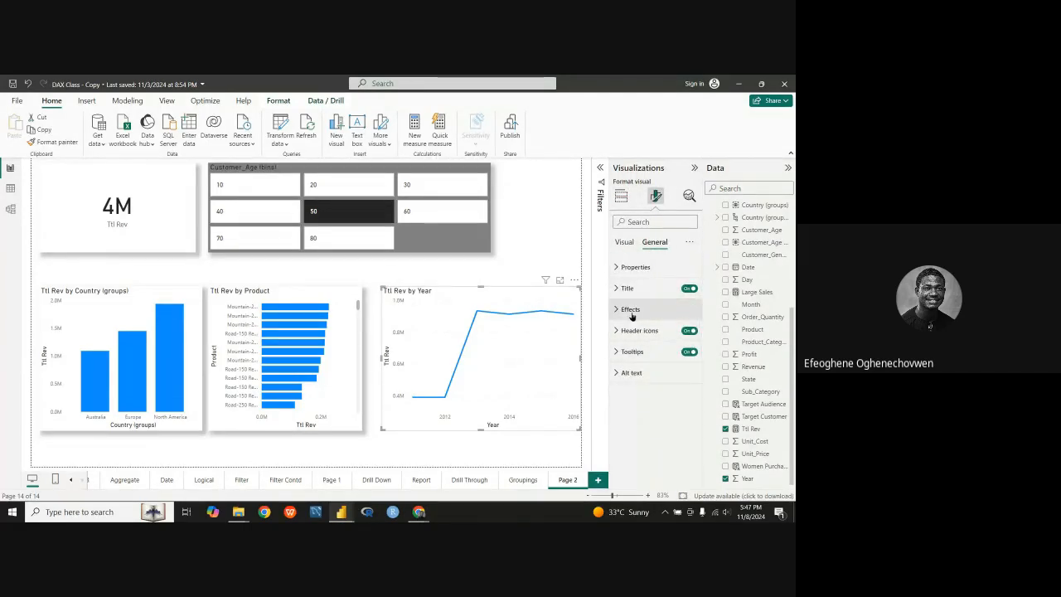
{"action": "left_click", "coordinate": [642, 334]}
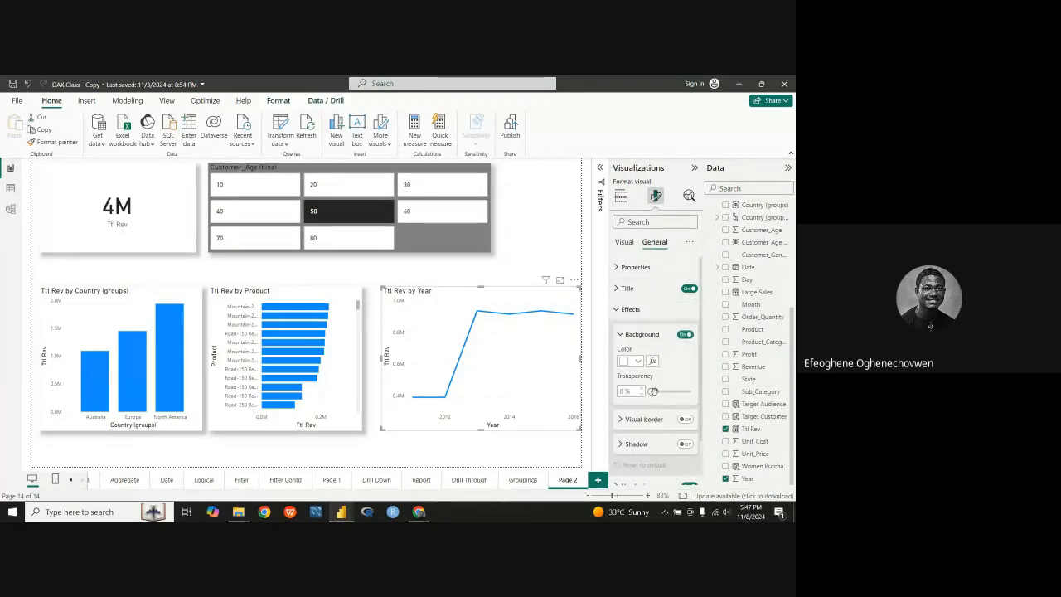
{"action": "left_click", "coordinate": [684, 445]}
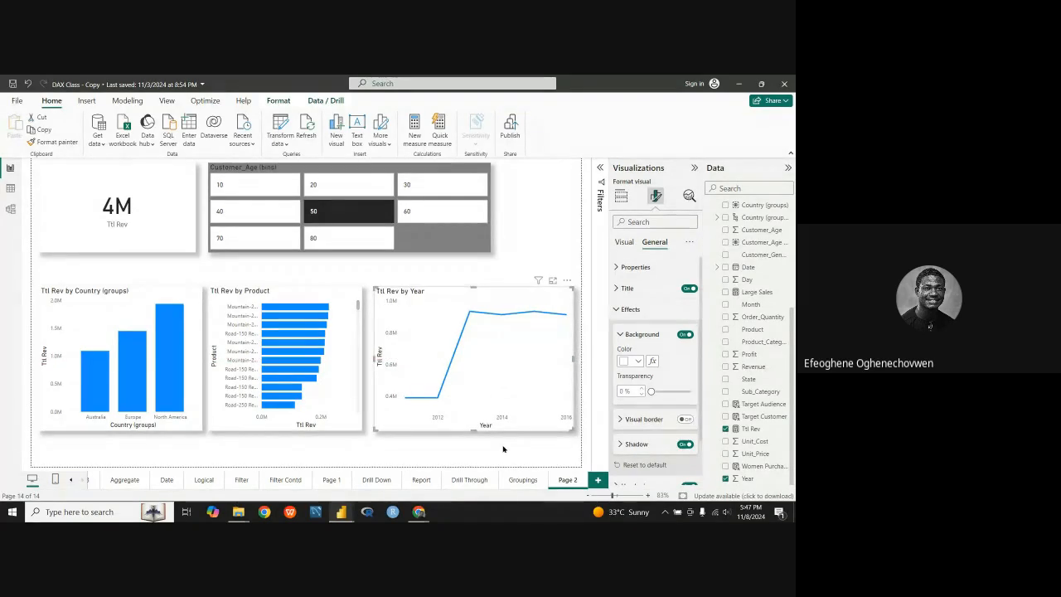
Test the Customer_Age (bins) slicer by switching between several age bins, including 30, and finish on 20.
{"action": "left_click", "coordinate": [377, 216]}
{"action": "left_click", "coordinate": [336, 240]}
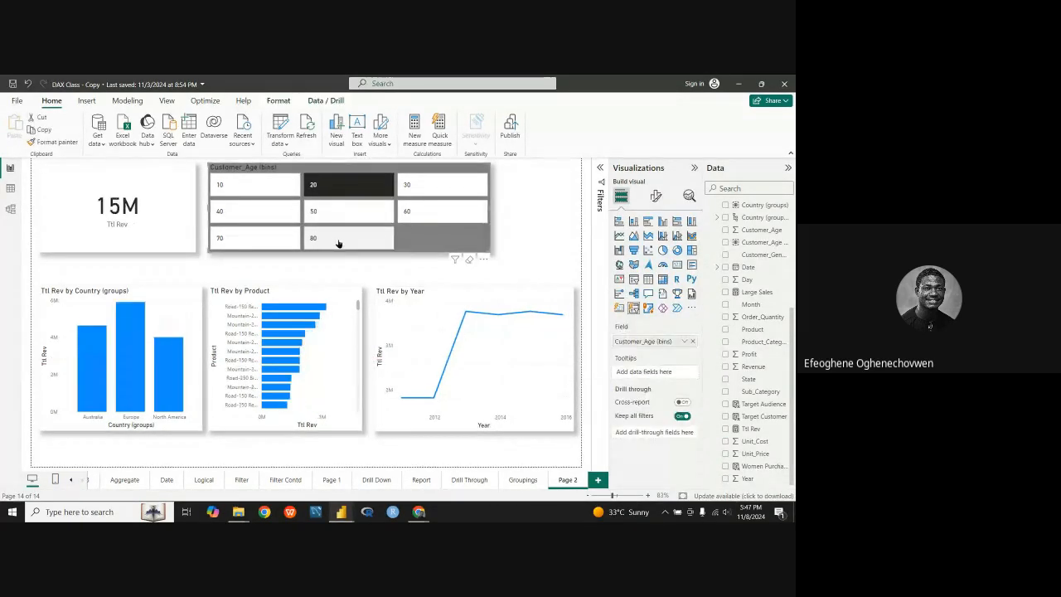
{"action": "left_click", "coordinate": [439, 211]}
{"action": "left_click", "coordinate": [445, 182]}
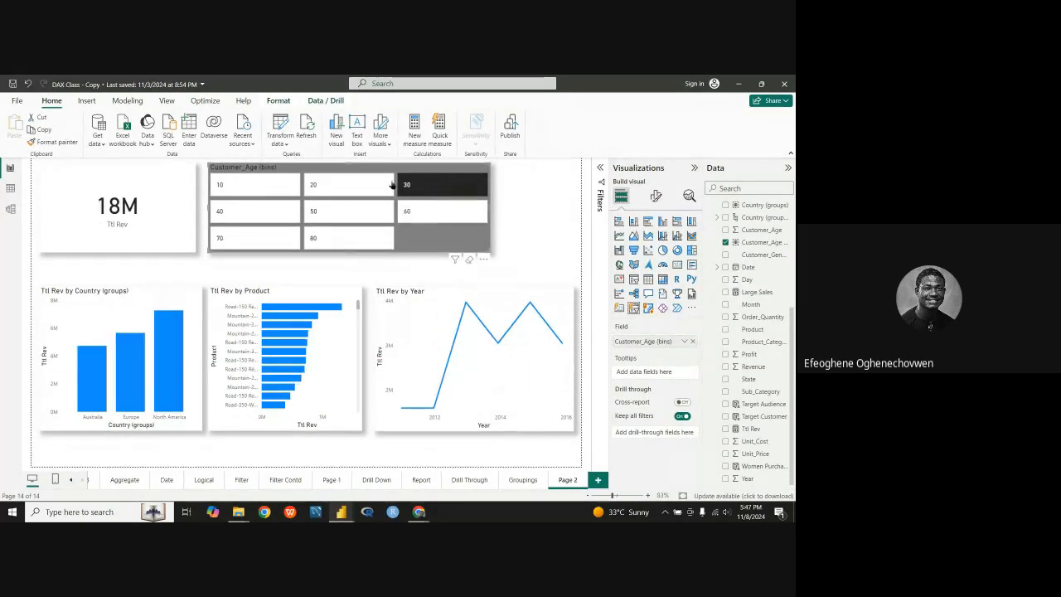
{"action": "left_click", "coordinate": [365, 186]}
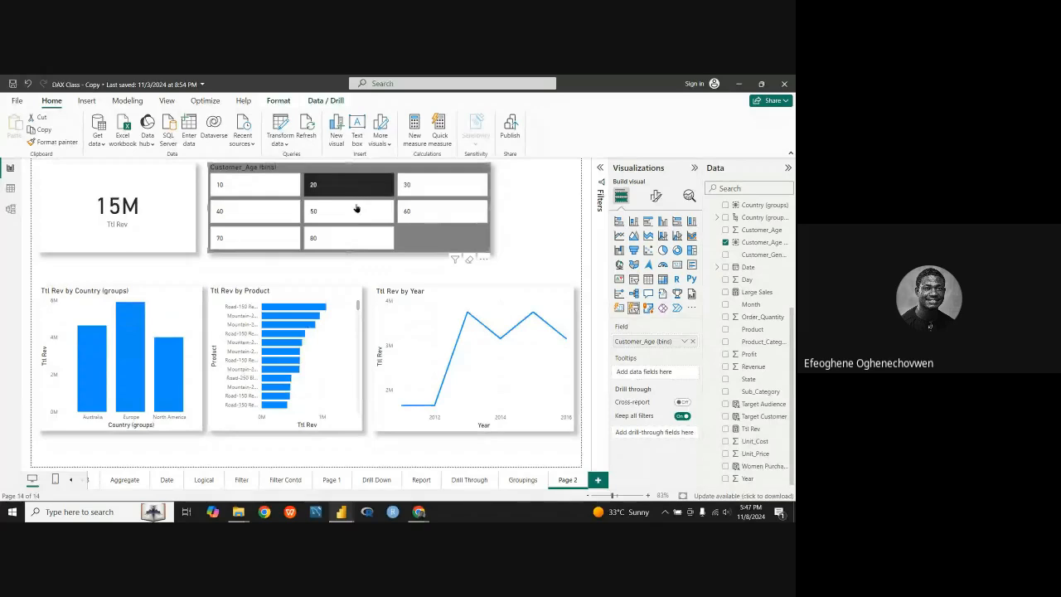
Shrink the Ttl Rev by Country (groups) column chart and move the Ttl Rev by Product chart closer to it.
{"action": "left_click", "coordinate": [381, 374]}
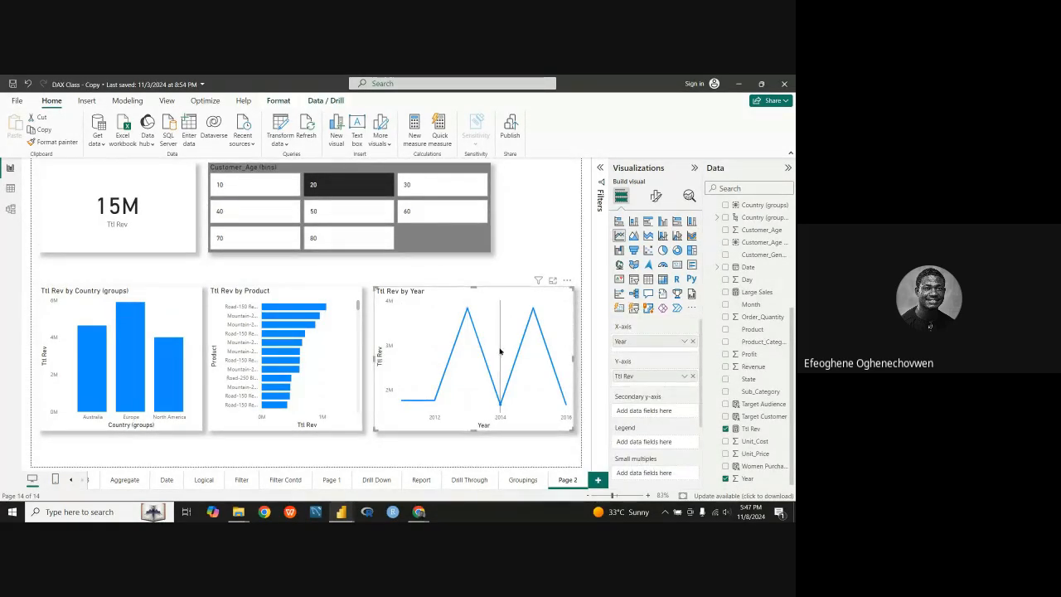
{"action": "left_click", "coordinate": [189, 387]}
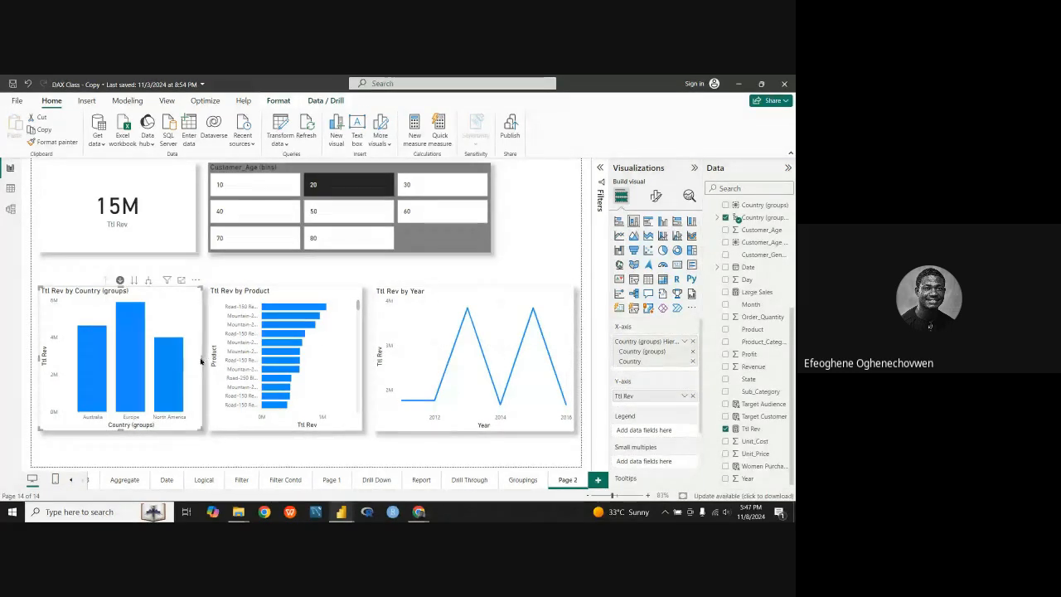
{"action": "left_click_drag", "start_coordinate": [201, 358], "coordinate": [157, 358]}
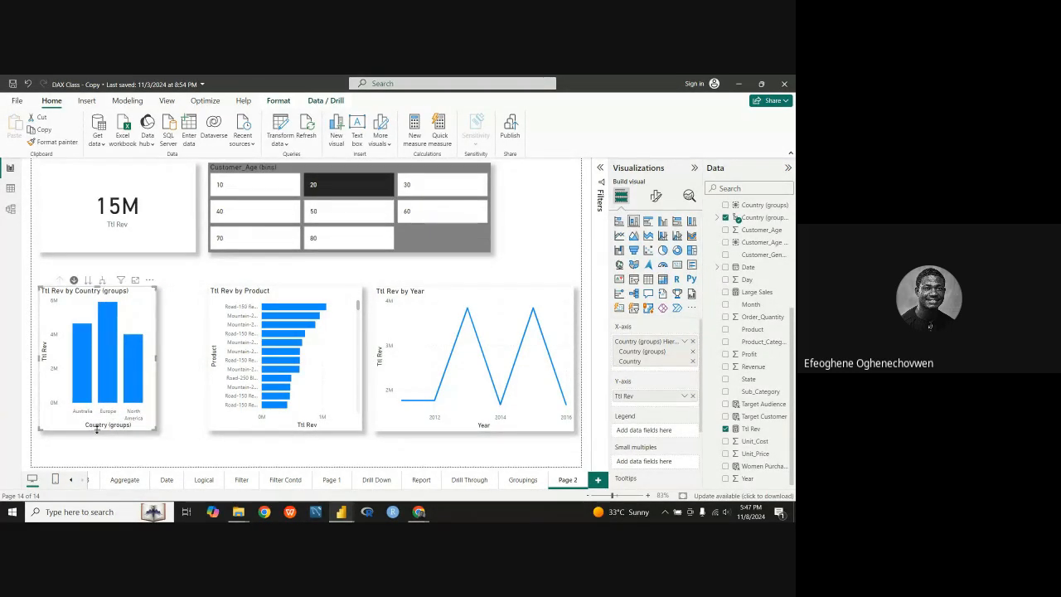
{"action": "left_click_drag", "start_coordinate": [290, 295], "coordinate": [254, 295]}
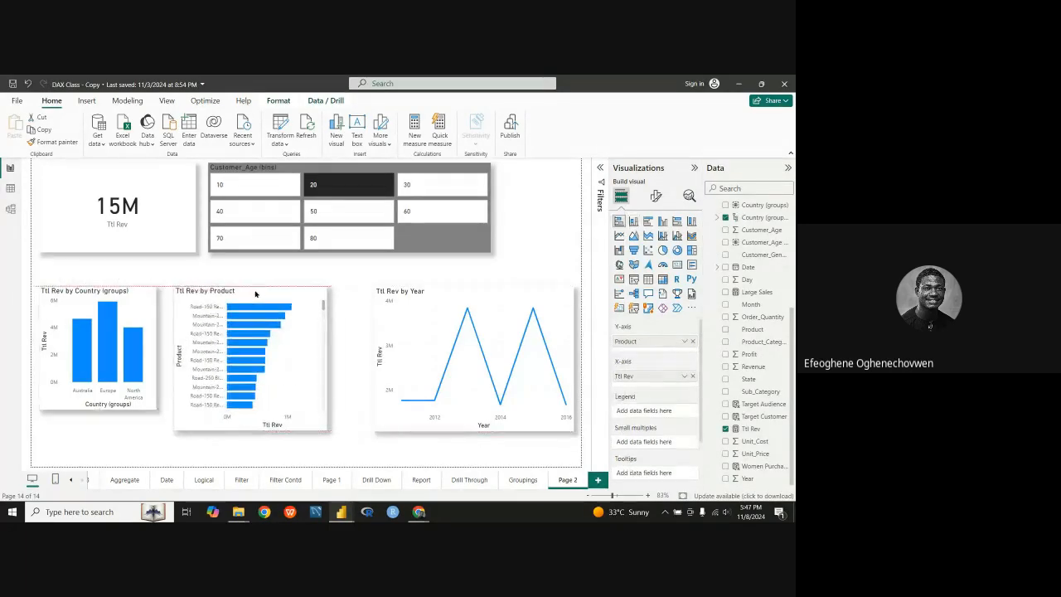
Widen the Ttl Rev by Year chart towards the product chart, and shift the product chart nearer to the country chart.
{"action": "left_click", "coordinate": [394, 316]}
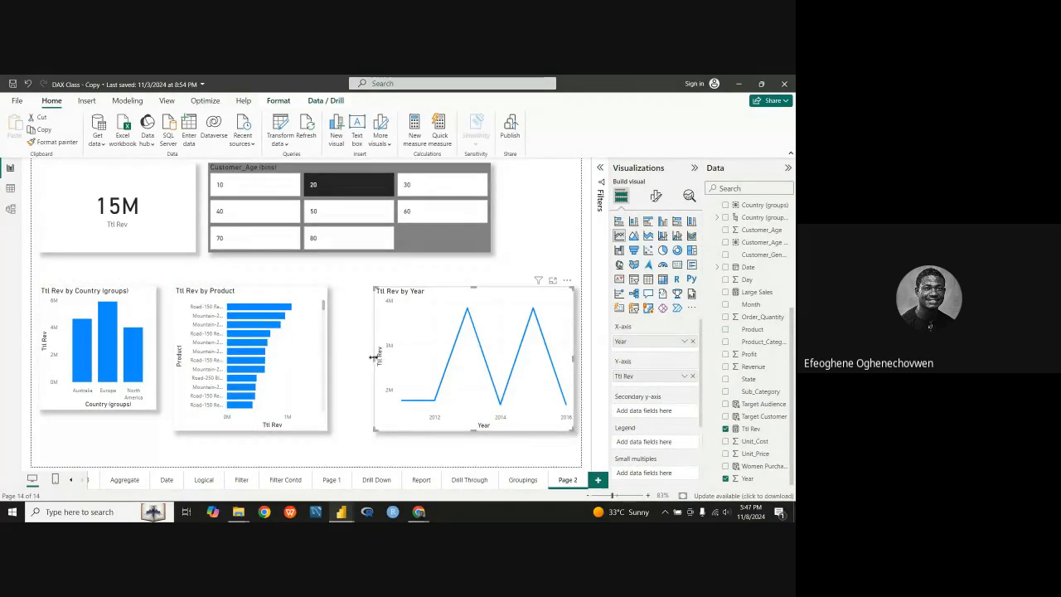
{"action": "left_click_drag", "start_coordinate": [379, 358], "coordinate": [339, 357]}
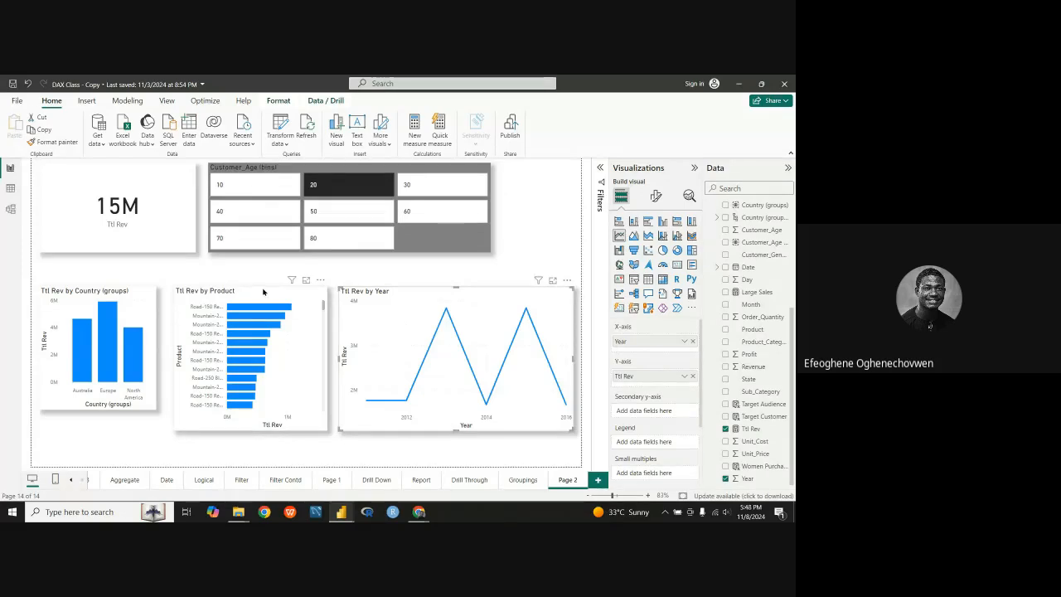
{"action": "left_click_drag", "start_coordinate": [258, 316], "coordinate": [249, 316]}
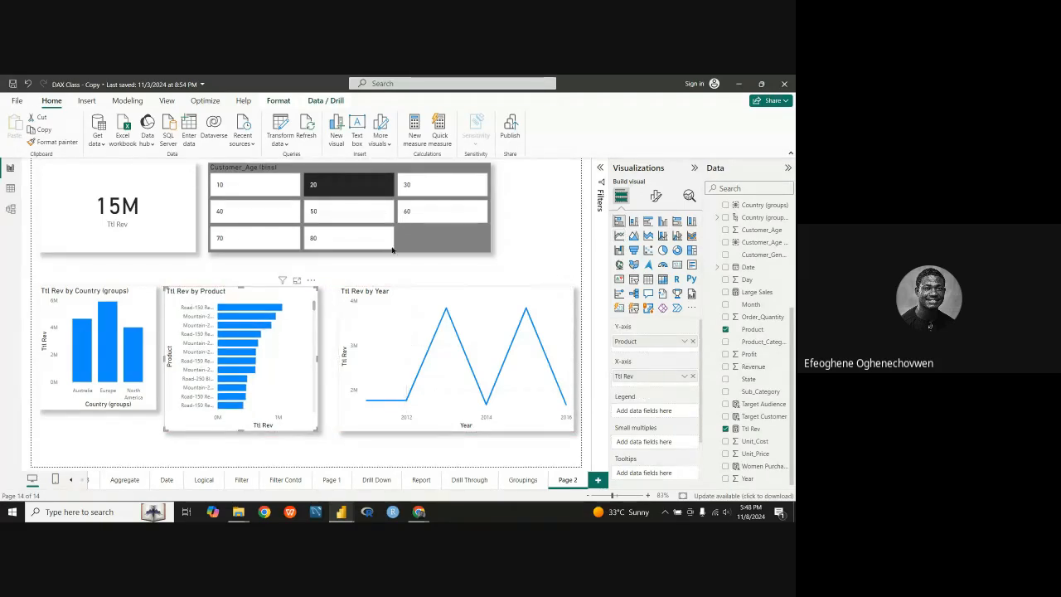
Filter the page to Customer_Age bin 60 and examine the Ttl Rev card and the yearly revenue line.
{"action": "left_click", "coordinate": [413, 214]}
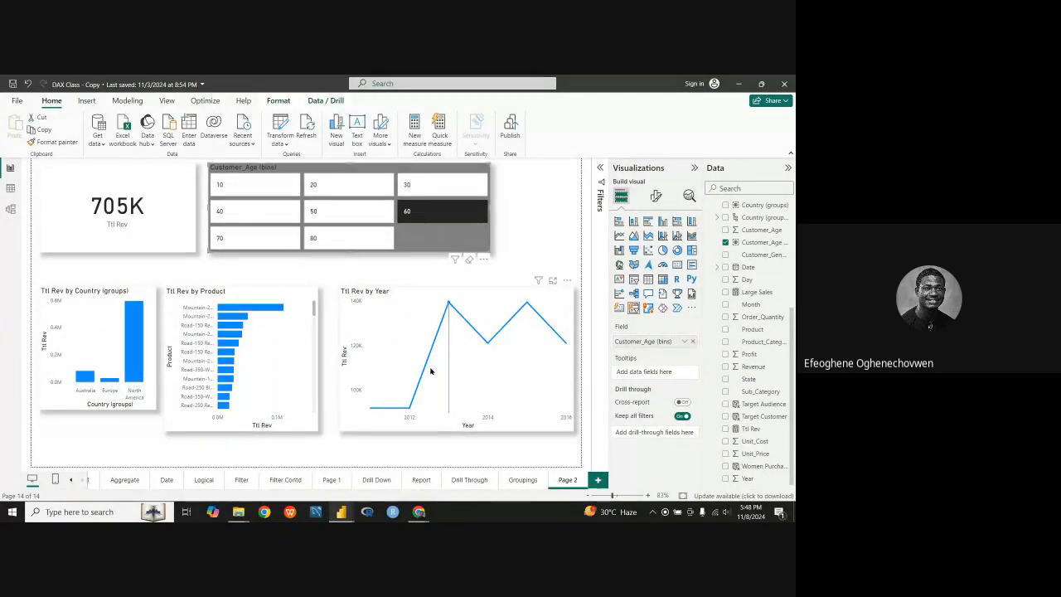
{"action": "mouse_move", "coordinate": [491, 349]}
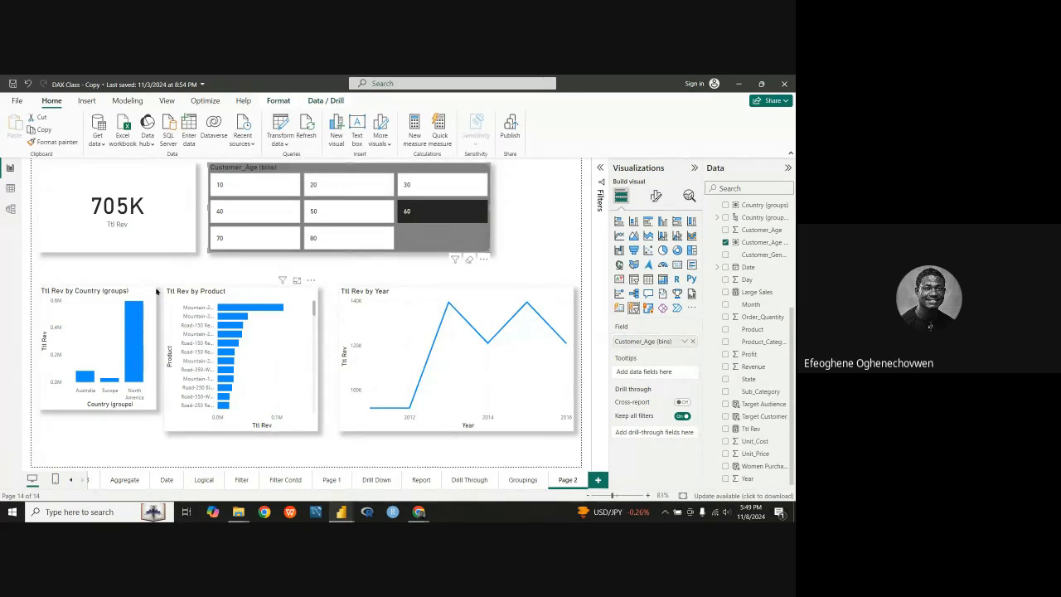
{"action": "left_click", "coordinate": [414, 296]}
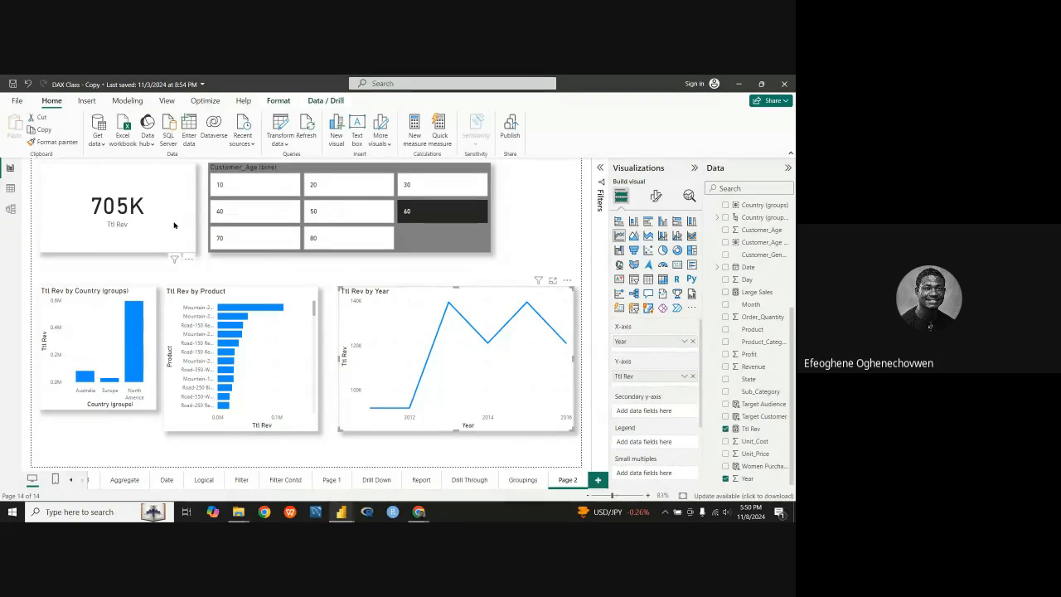
{"action": "left_click", "coordinate": [149, 230]}
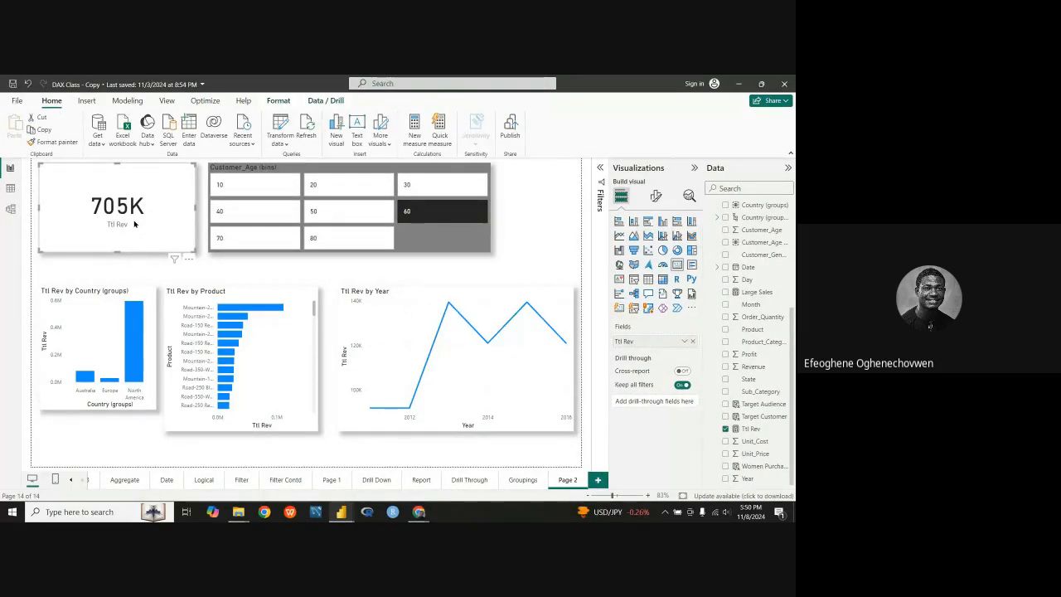
{"action": "left_click", "coordinate": [309, 172]}
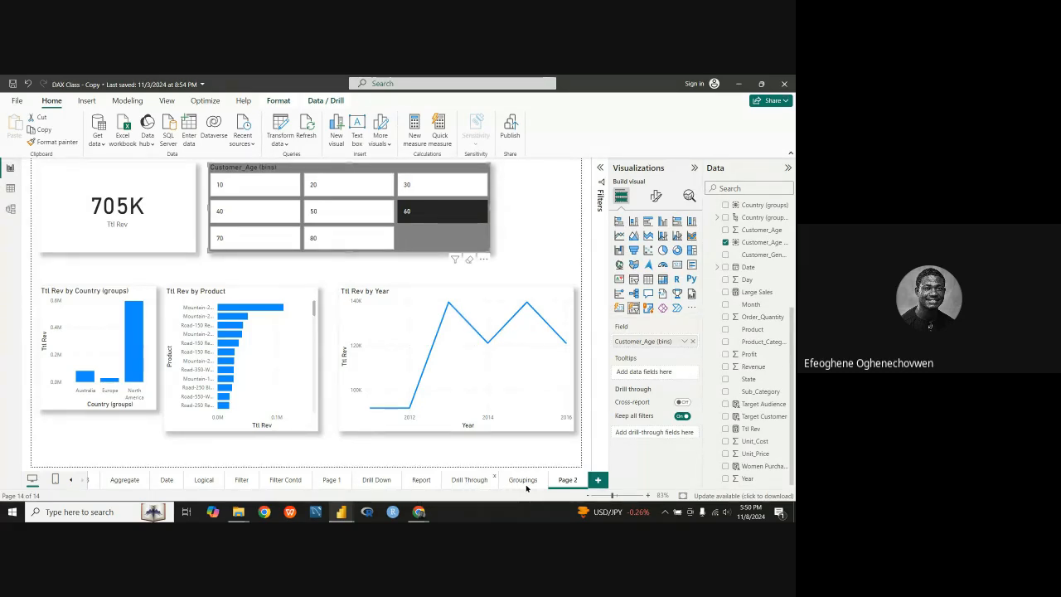
Review the Drill Through, Groupings and Report pages, ending on the Report page.
{"action": "left_click", "coordinate": [467, 484]}
{"action": "left_click", "coordinate": [523, 485]}
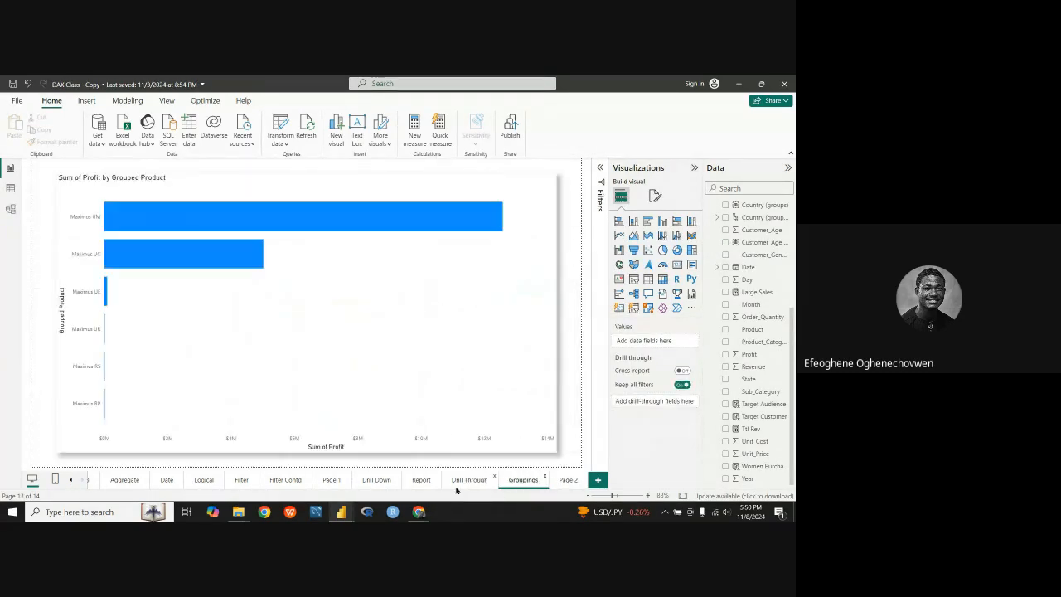
{"action": "left_click", "coordinate": [415, 482]}
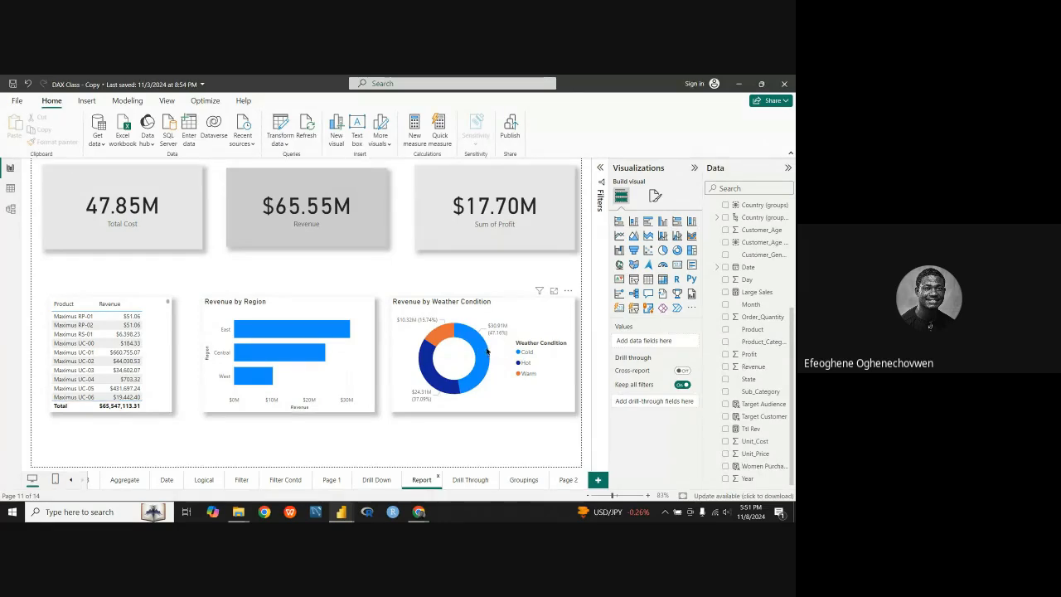
Add a new blank report page after Page 2 and open it for building.
{"action": "mouse_move", "coordinate": [453, 390]}
{"action": "left_click", "coordinate": [566, 480]}
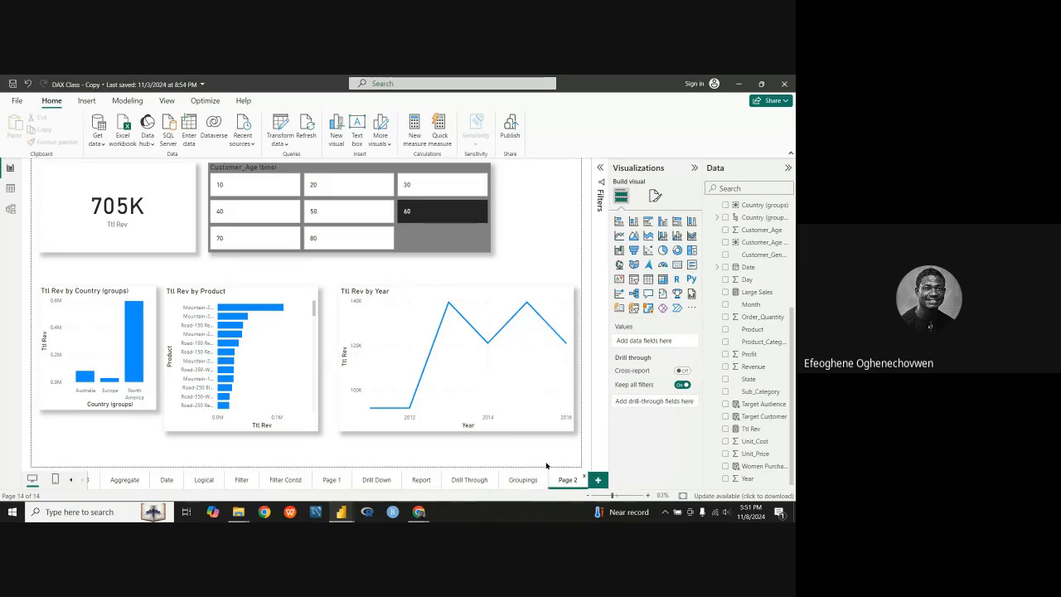
{"action": "mouse_move", "coordinate": [559, 403]}
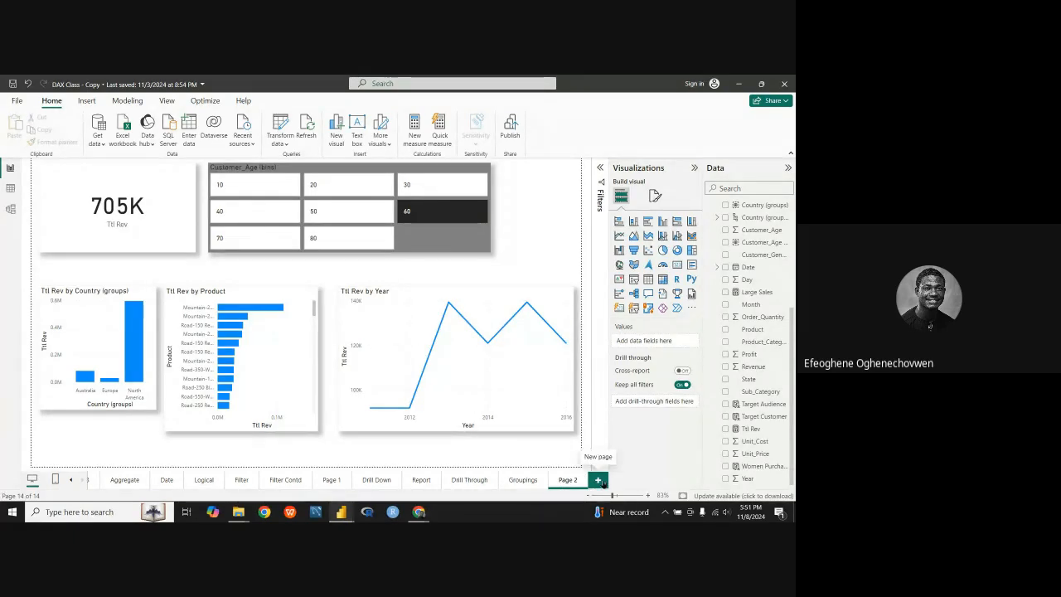
{"action": "left_click", "coordinate": [598, 479]}
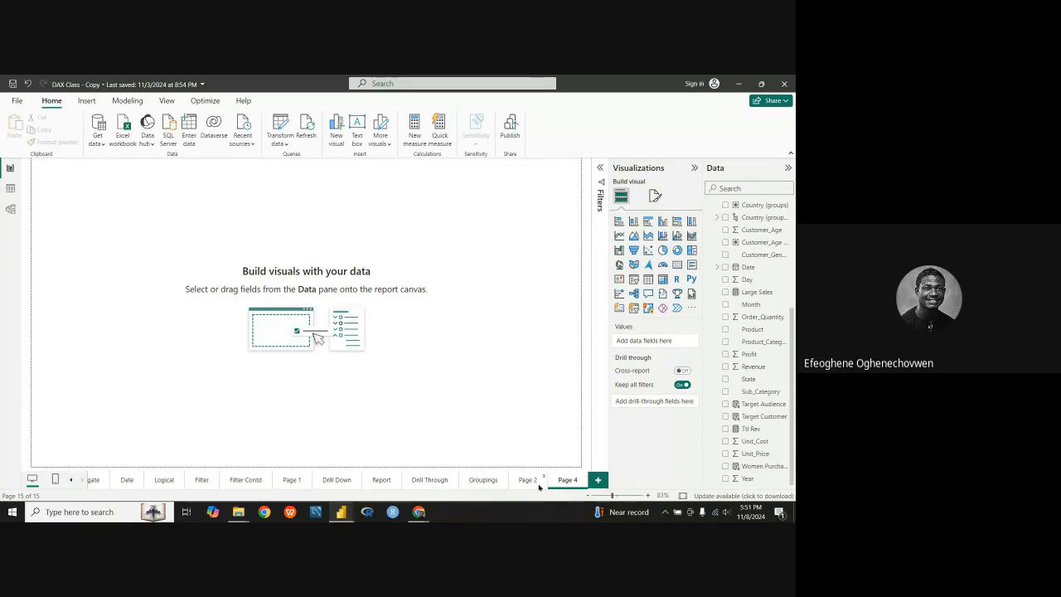
{"action": "left_click", "coordinate": [485, 481]}
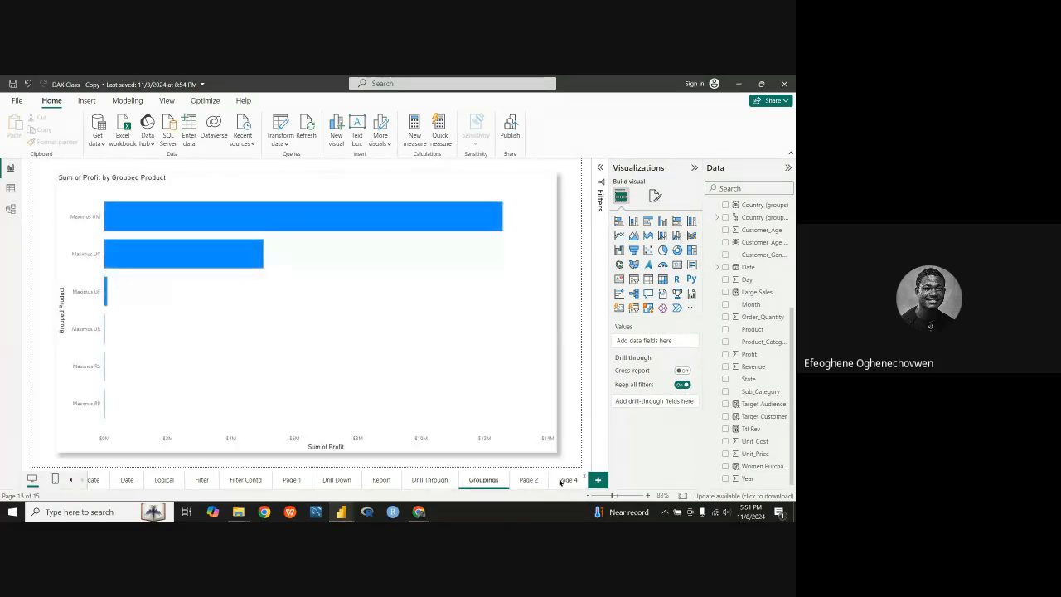
{"action": "left_click", "coordinate": [563, 481]}
{"action": "left_click", "coordinate": [523, 480]}
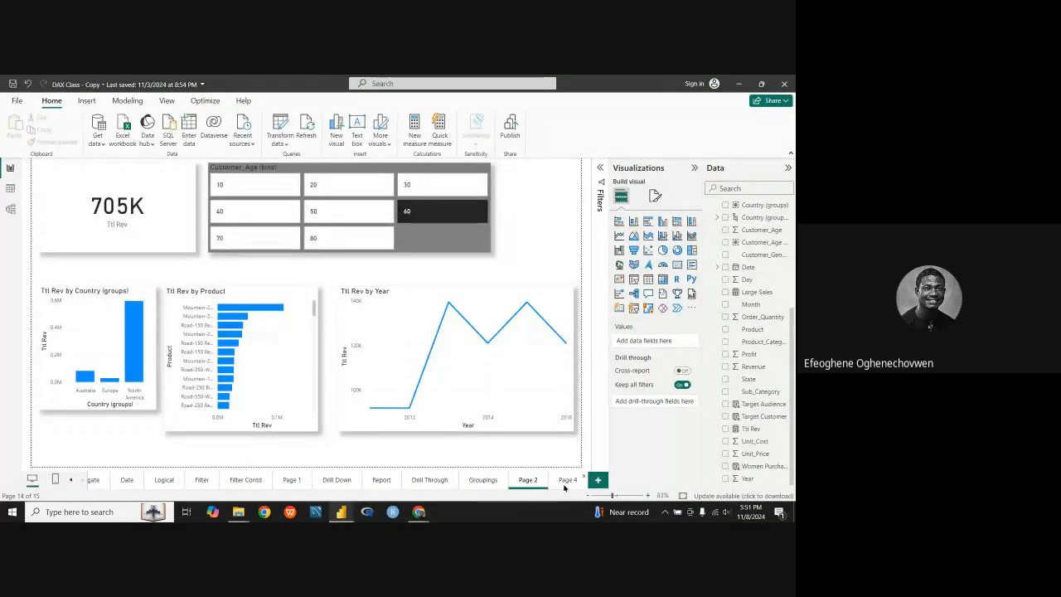
{"action": "left_click", "coordinate": [564, 480]}
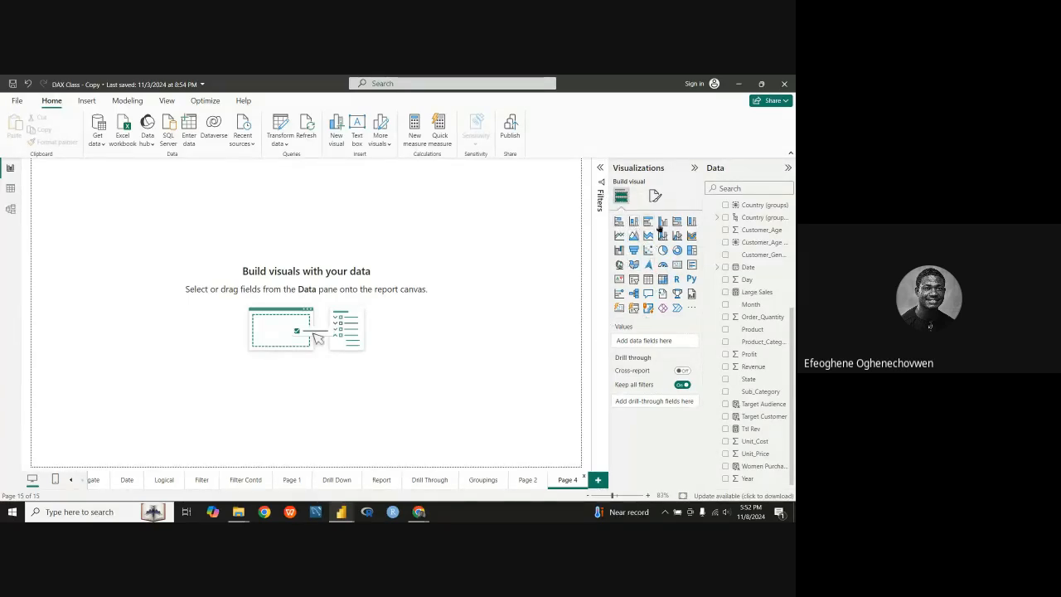
Insert an empty line chart on Page 4, enlarge it to span most of the canvas and position it near the page's centre.
{"action": "left_click", "coordinate": [618, 239]}
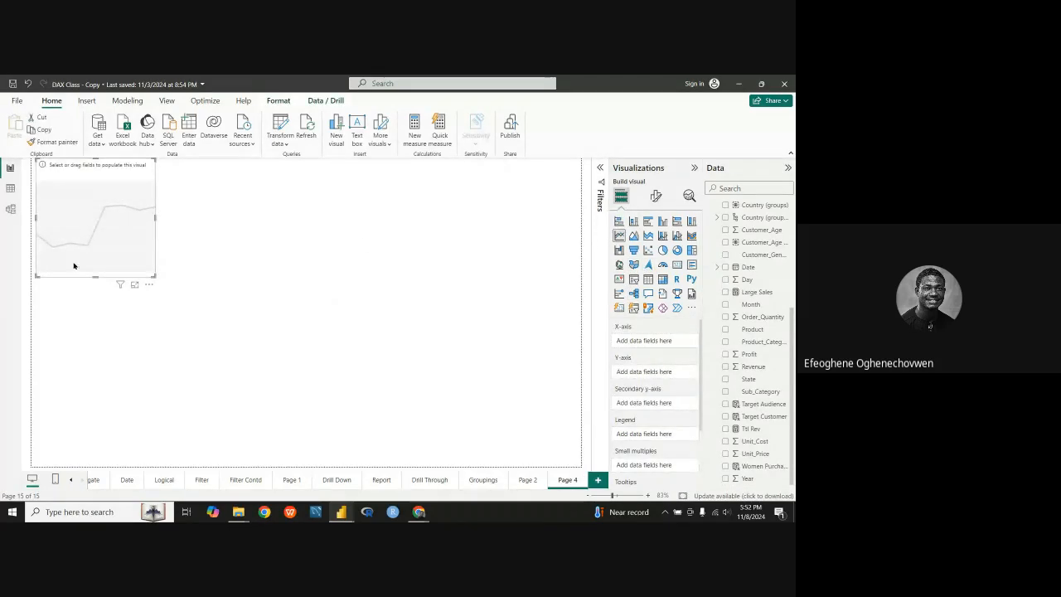
{"action": "left_click_drag", "start_coordinate": [95, 286], "coordinate": [90, 368]}
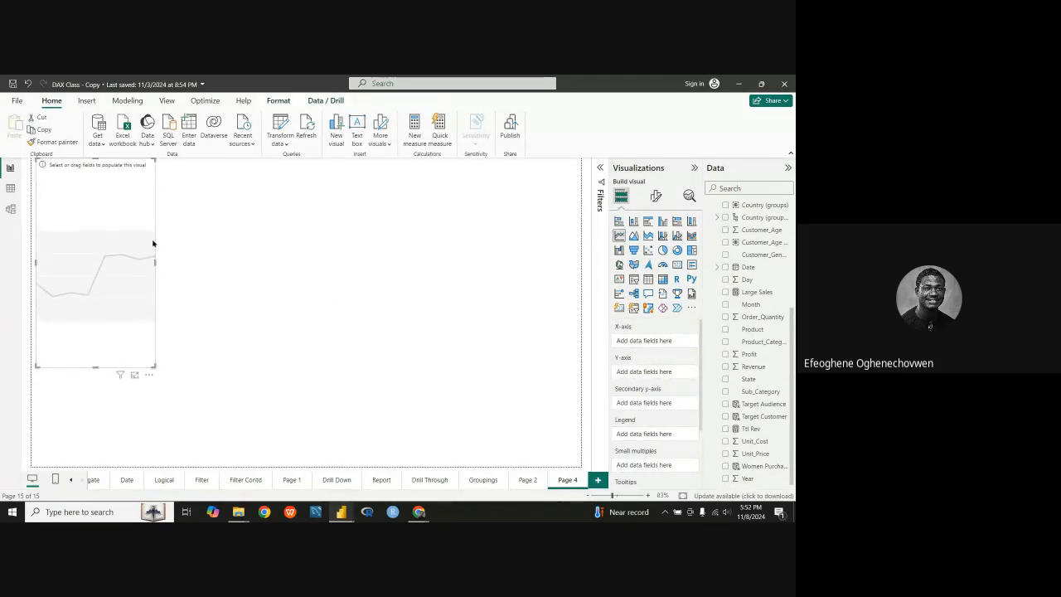
{"action": "left_click_drag", "start_coordinate": [155, 262], "coordinate": [315, 329]}
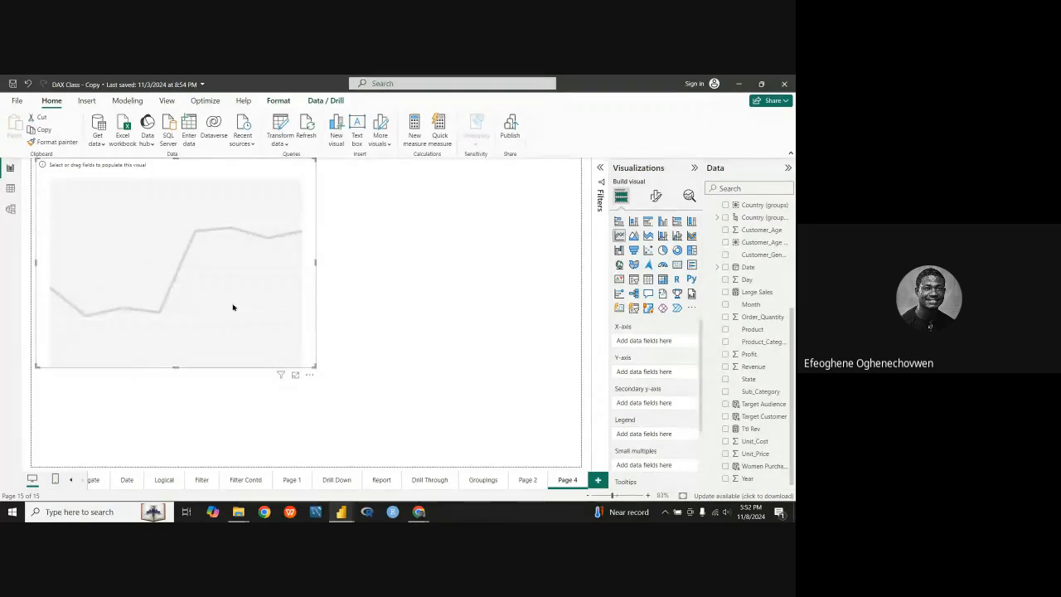
{"action": "left_click_drag", "start_coordinate": [176, 370], "coordinate": [167, 410]}
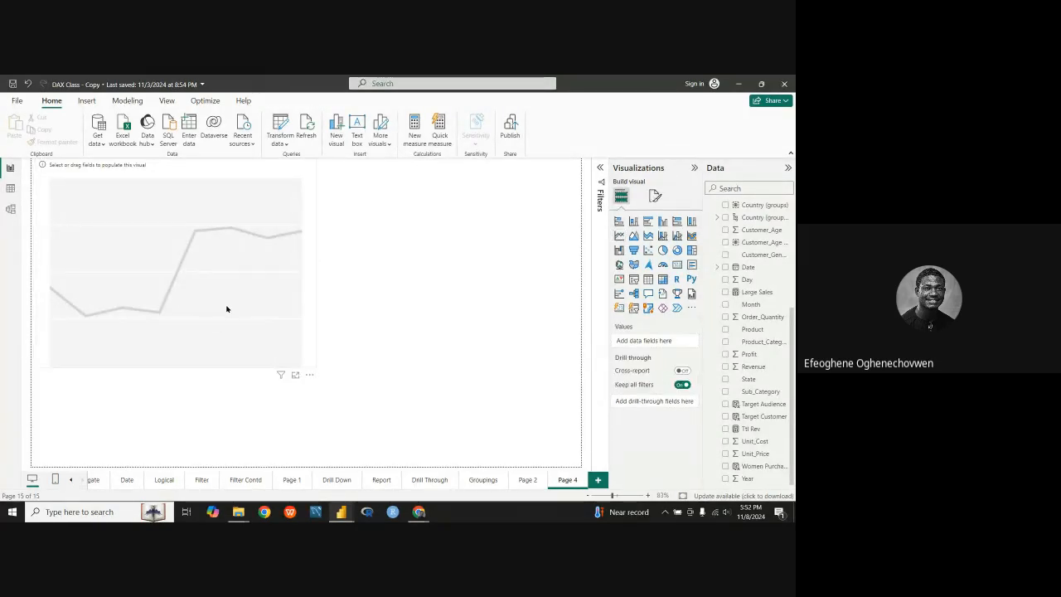
{"action": "left_click", "coordinate": [189, 318]}
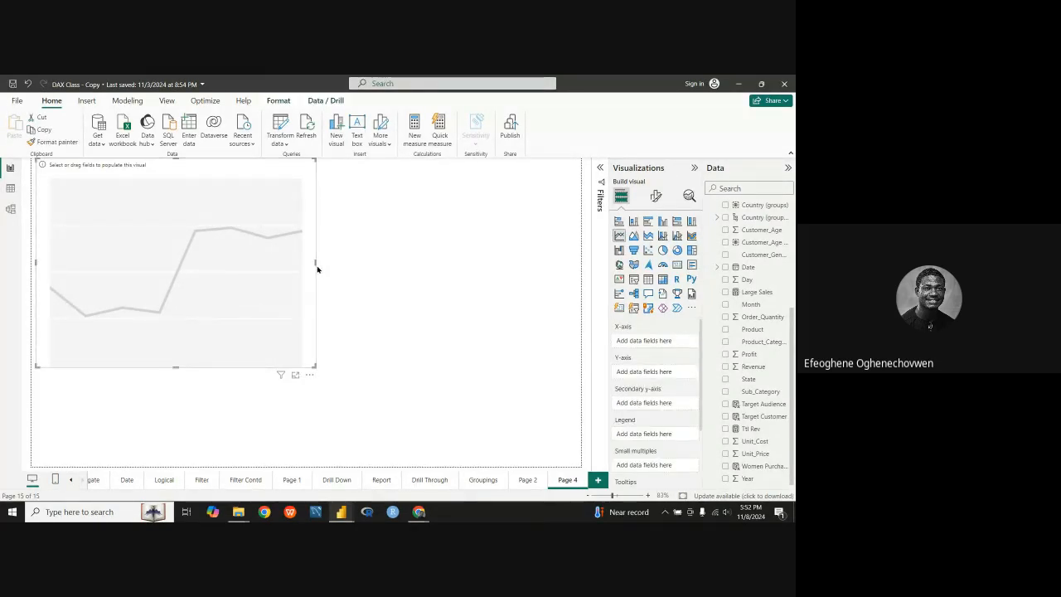
{"action": "left_click_drag", "start_coordinate": [315, 264], "coordinate": [416, 320]}
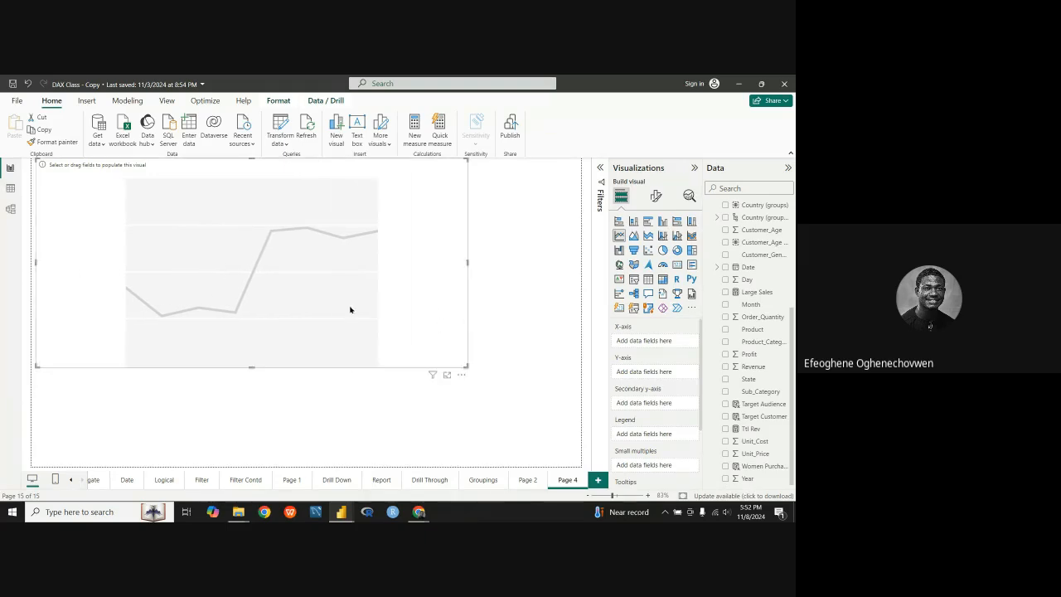
{"action": "left_click_drag", "start_coordinate": [348, 308], "coordinate": [355, 342]}
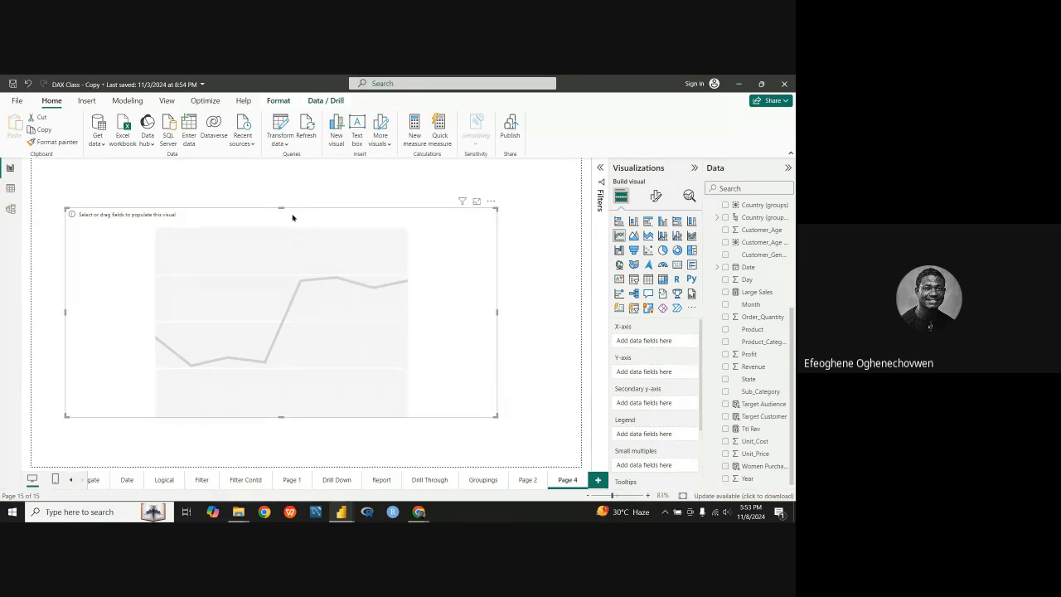
{"action": "left_click_drag", "start_coordinate": [322, 222], "coordinate": [345, 222]}
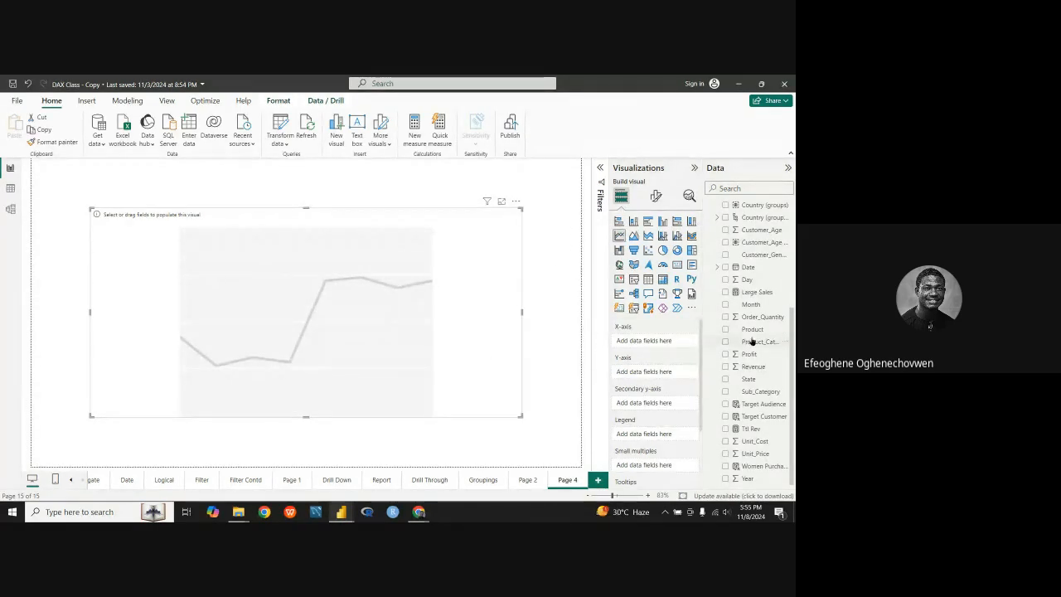
Look through the fields of the Sales and Fact tables for data to plot in the line chart.
{"action": "scroll", "coordinate": [764, 355], "scroll_direction": "up", "scroll_amount": 3}
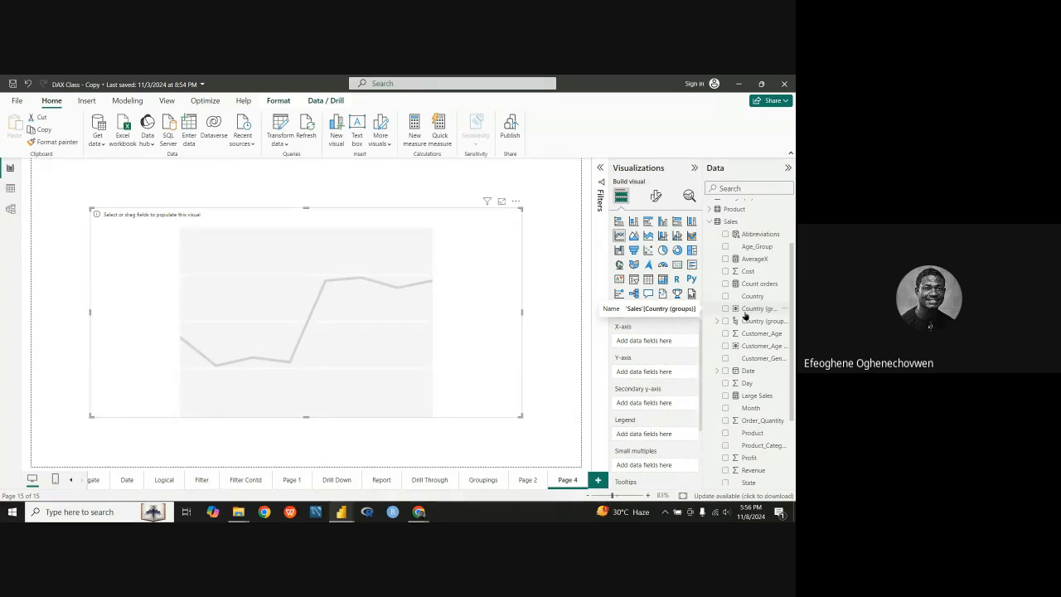
{"action": "scroll", "coordinate": [742, 310], "scroll_direction": "up", "scroll_amount": 2}
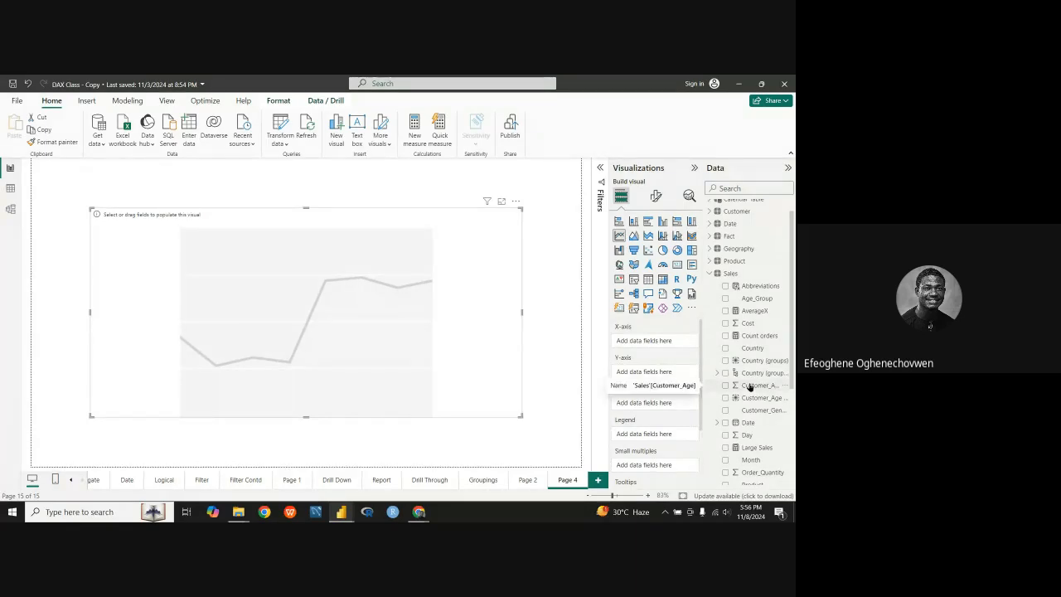
{"action": "scroll", "coordinate": [767, 387], "scroll_direction": "down", "scroll_amount": 3}
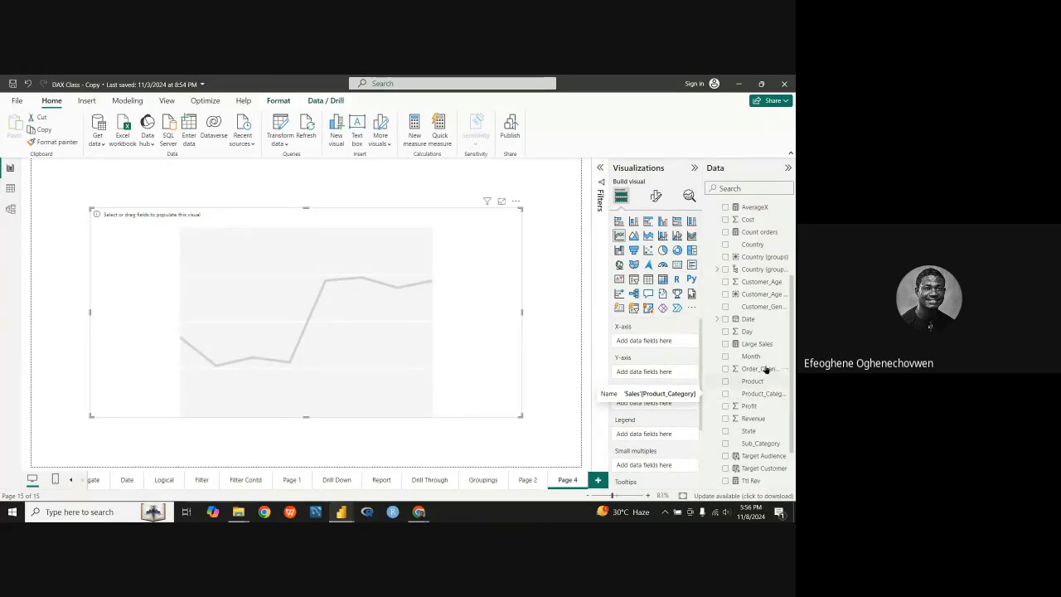
{"action": "scroll", "coordinate": [745, 315], "scroll_direction": "up", "scroll_amount": 3}
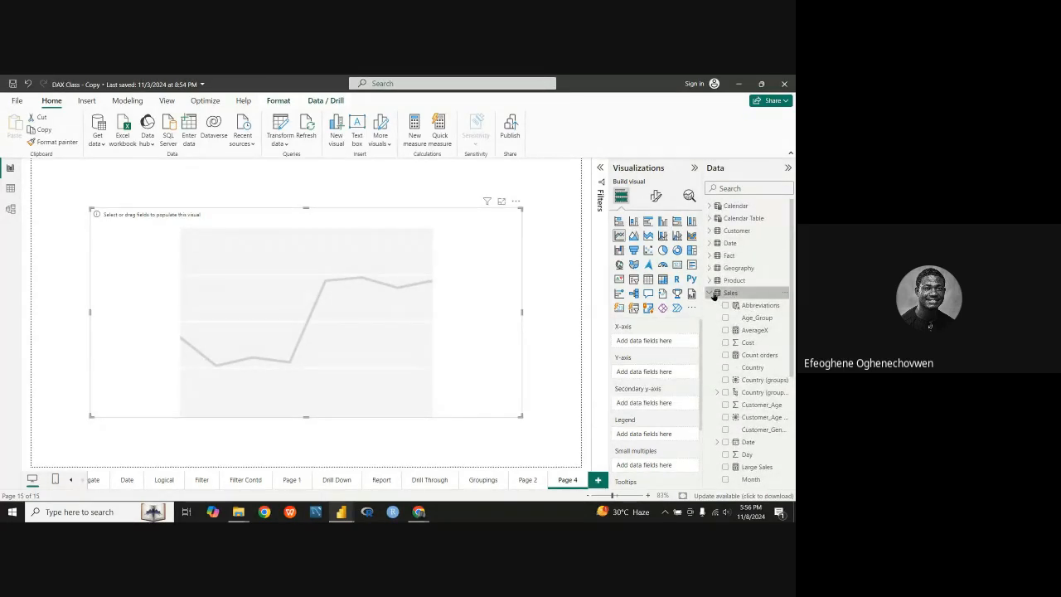
{"action": "left_click", "coordinate": [717, 293]}
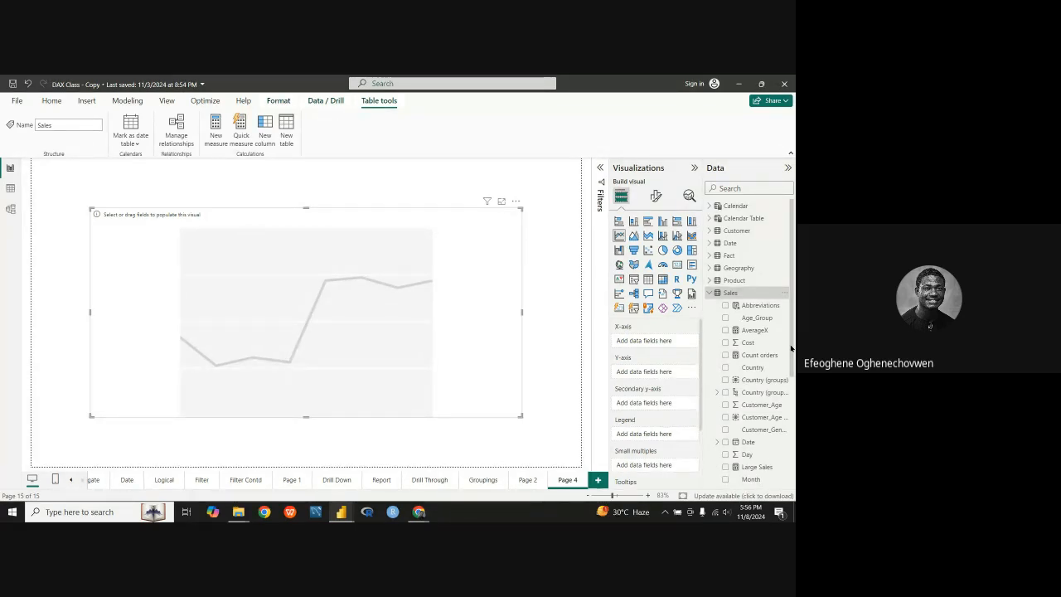
{"action": "left_click", "coordinate": [709, 255]}
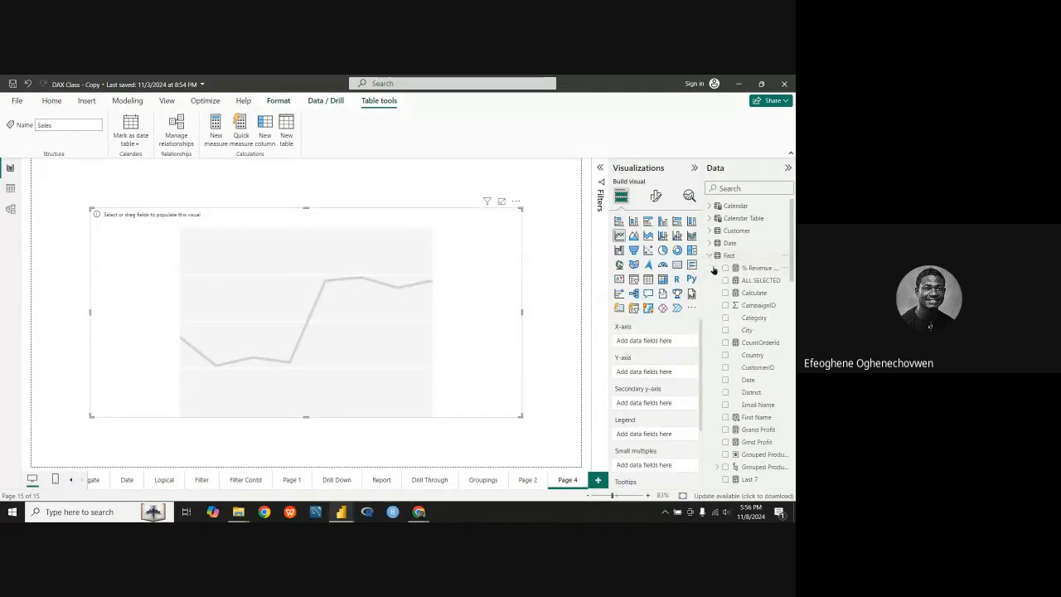
{"action": "scroll", "coordinate": [752, 361], "scroll_direction": "down", "scroll_amount": 5}
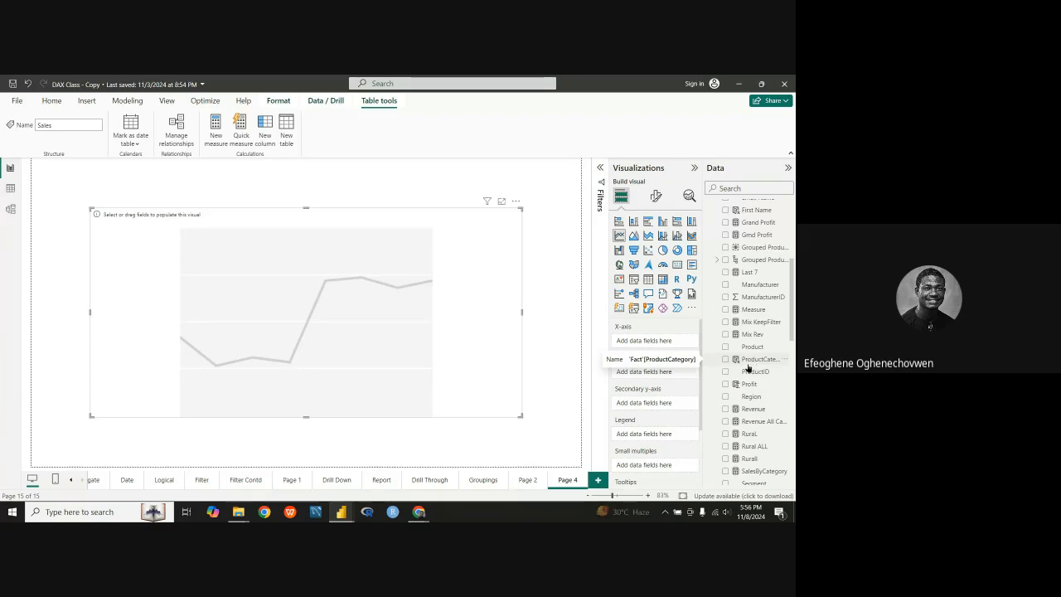
{"action": "scroll", "coordinate": [749, 358], "scroll_direction": "up", "scroll_amount": 5}
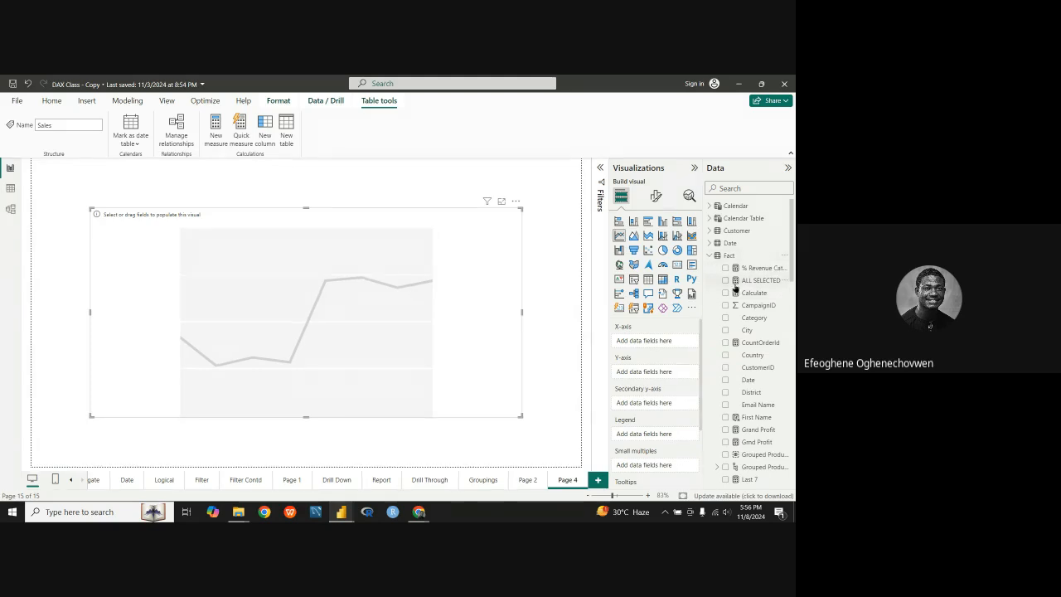
{"action": "scroll", "coordinate": [749, 365], "scroll_direction": "down", "scroll_amount": 1}
{"action": "scroll", "coordinate": [711, 249], "scroll_direction": "up", "scroll_amount": 1}
{"action": "left_click", "coordinate": [710, 256]}
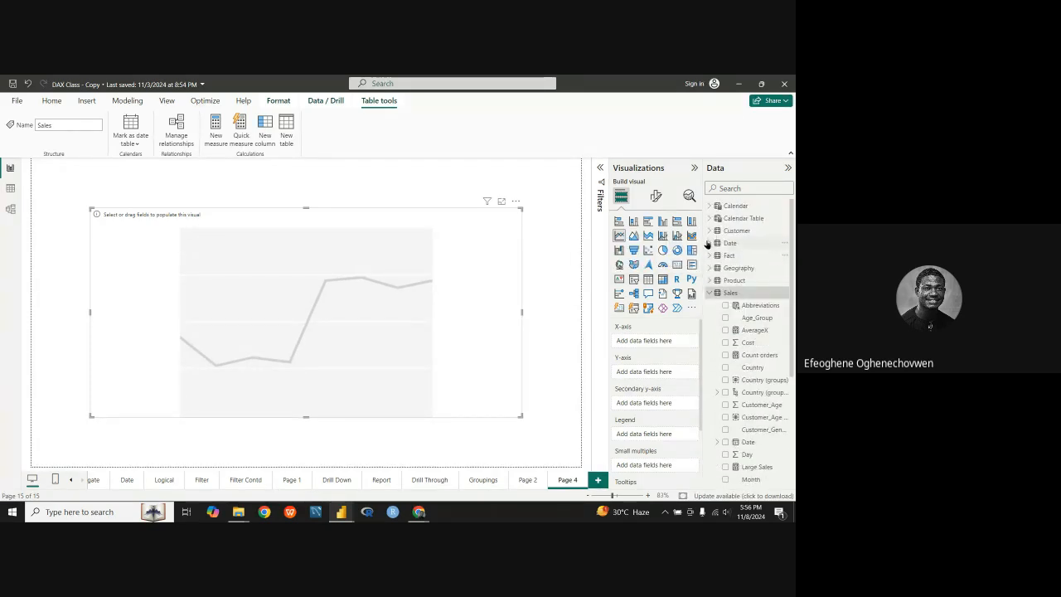
Assign the Date table's Year field to the line chart's X-axis.
{"action": "left_click", "coordinate": [708, 242]}
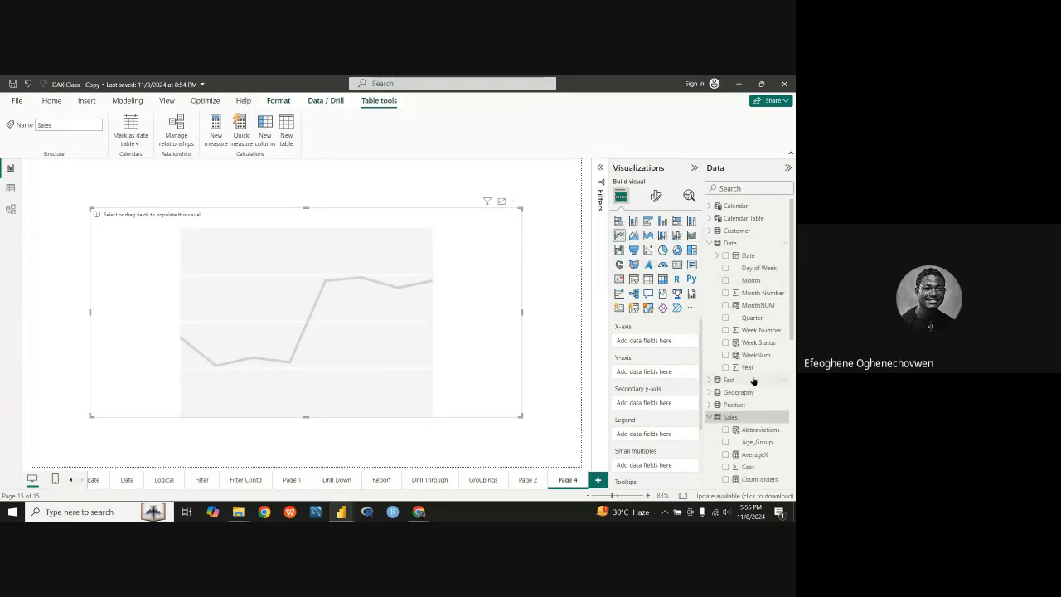
{"action": "left_click_drag", "start_coordinate": [750, 368], "coordinate": [634, 342]}
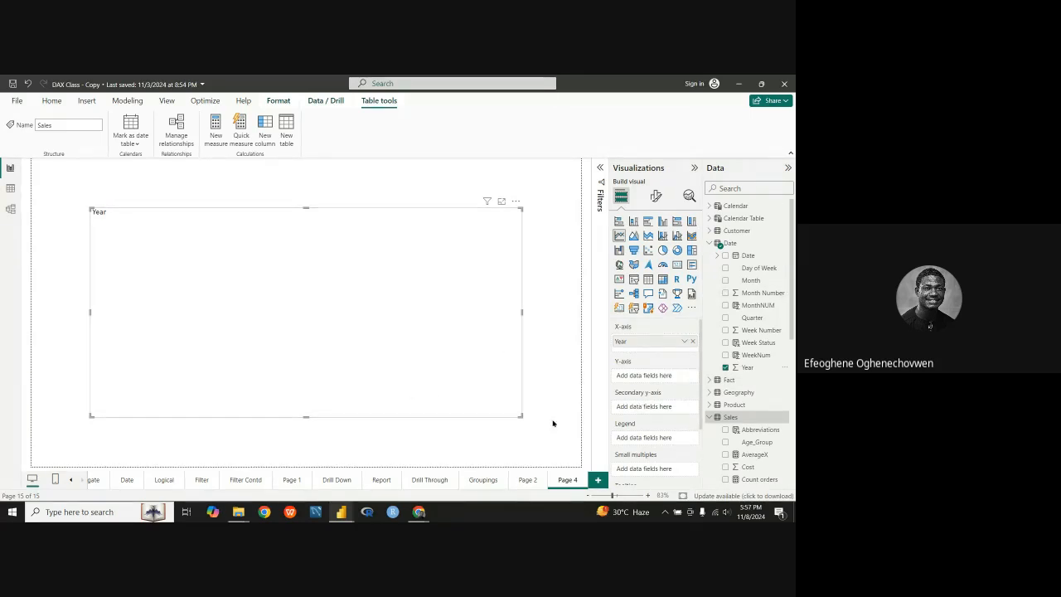
{"action": "left_click", "coordinate": [710, 243]}
{"action": "left_click", "coordinate": [710, 243]}
{"action": "left_click", "coordinate": [709, 243]}
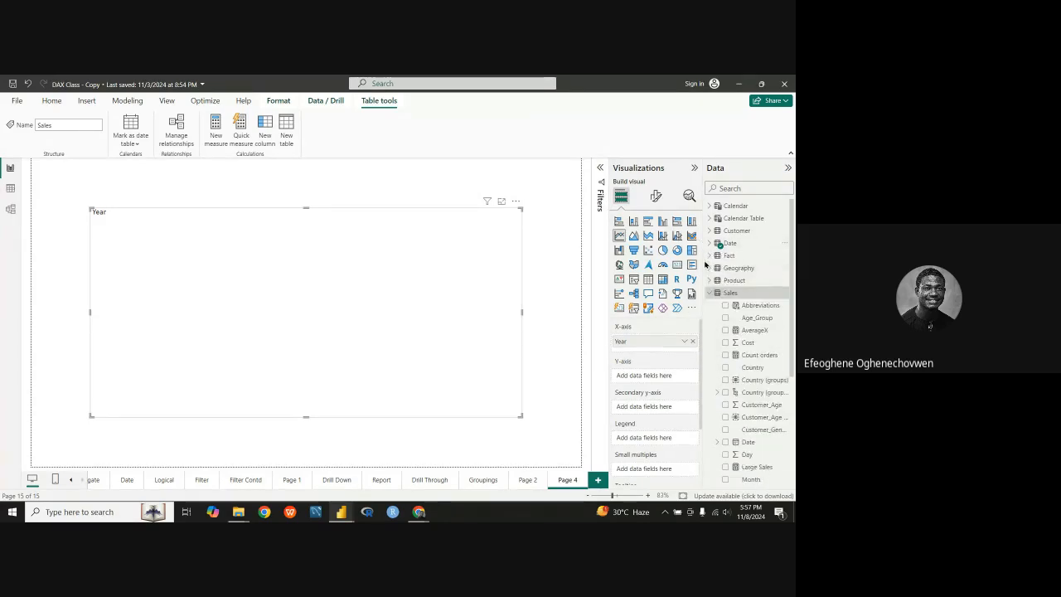
Assign the Fact table's Revenue measure to the line chart's Y-axis and widen the chart slightly.
{"action": "left_click", "coordinate": [710, 255]}
{"action": "scroll", "coordinate": [755, 377], "scroll_direction": "down", "scroll_amount": 5}
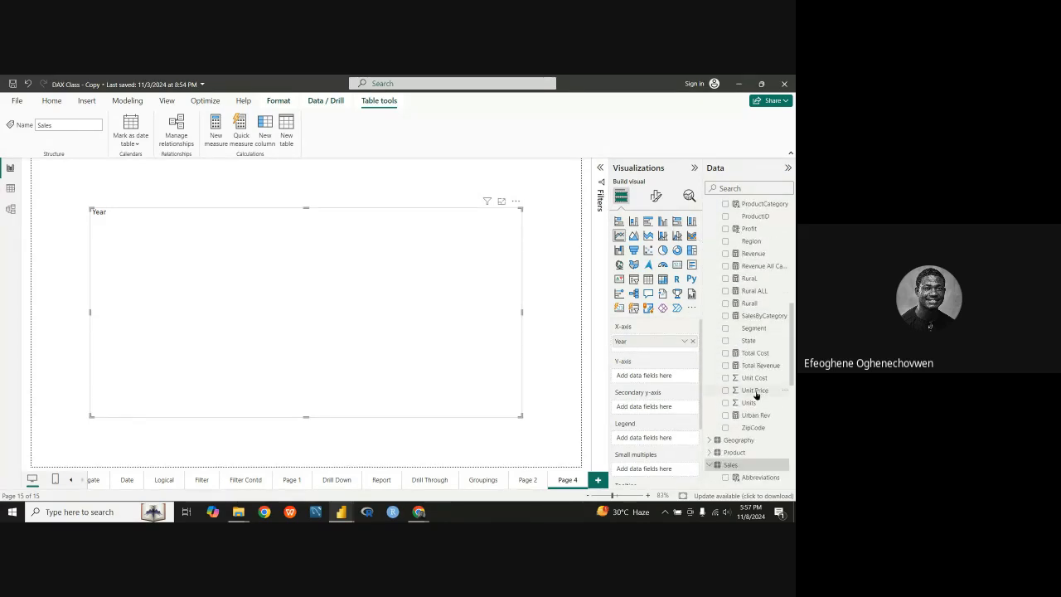
{"action": "scroll", "coordinate": [755, 328], "scroll_direction": "up", "scroll_amount": 3}
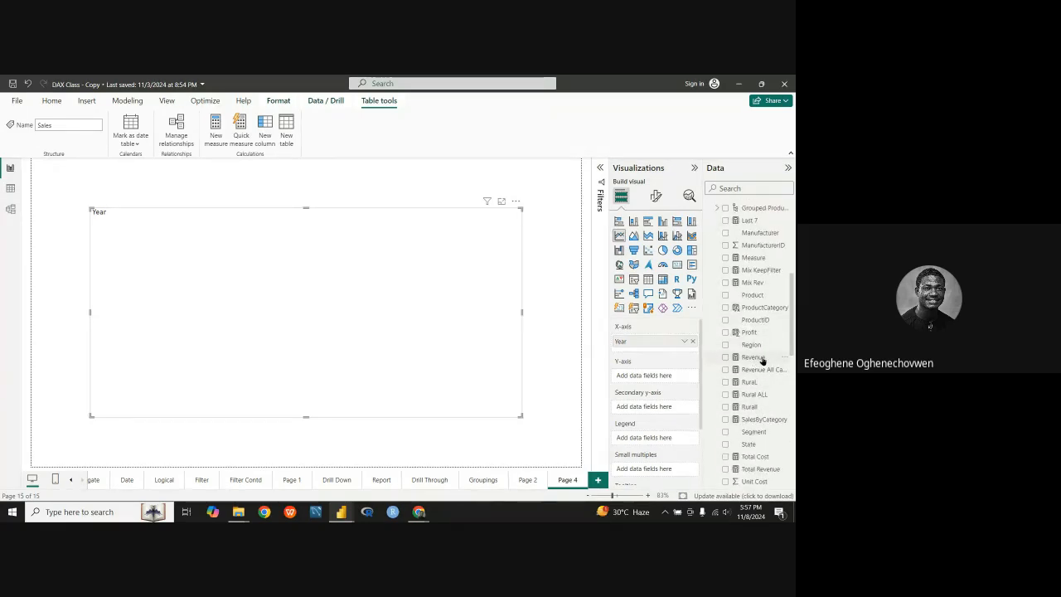
{"action": "left_click_drag", "start_coordinate": [761, 359], "coordinate": [675, 379]}
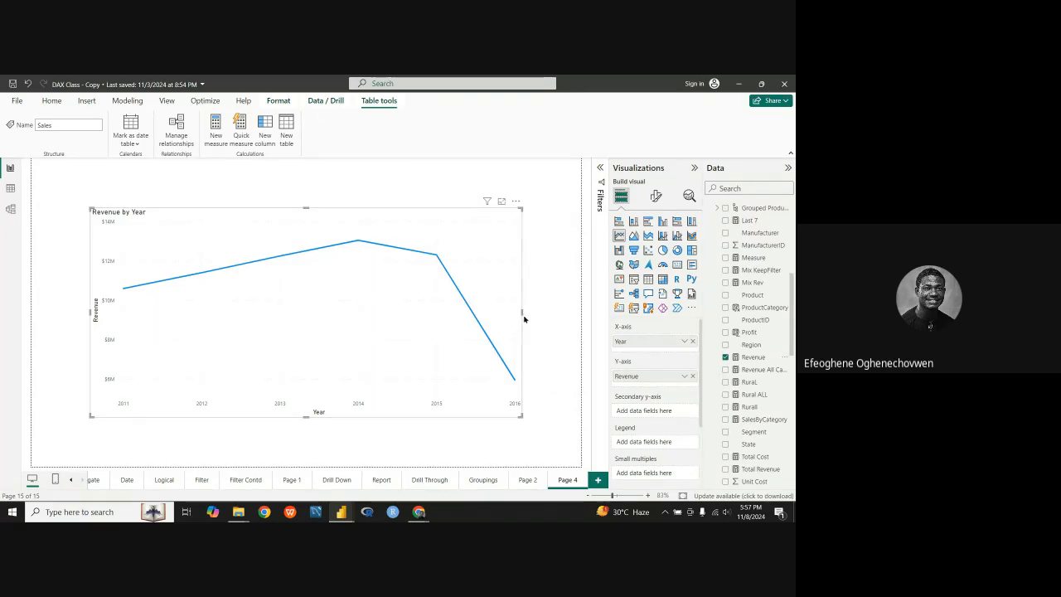
{"action": "left_click_drag", "start_coordinate": [523, 312], "coordinate": [543, 312]}
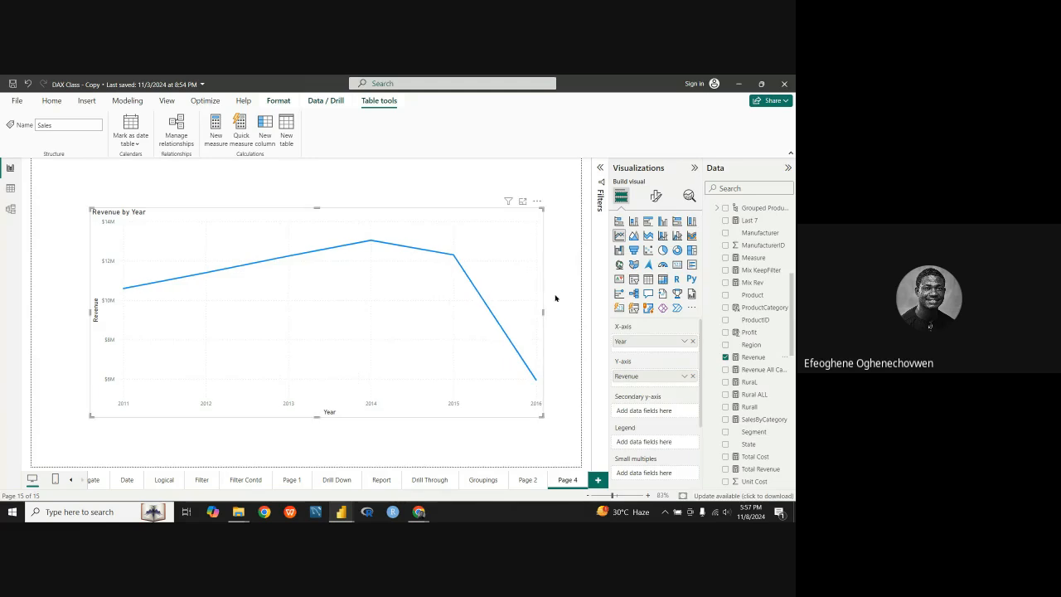
Turn on the shadow effect for the Revenue by Year chart and shift the chart closer to the page's left edge.
{"action": "left_click", "coordinate": [655, 196]}
{"action": "left_click", "coordinate": [655, 242]}
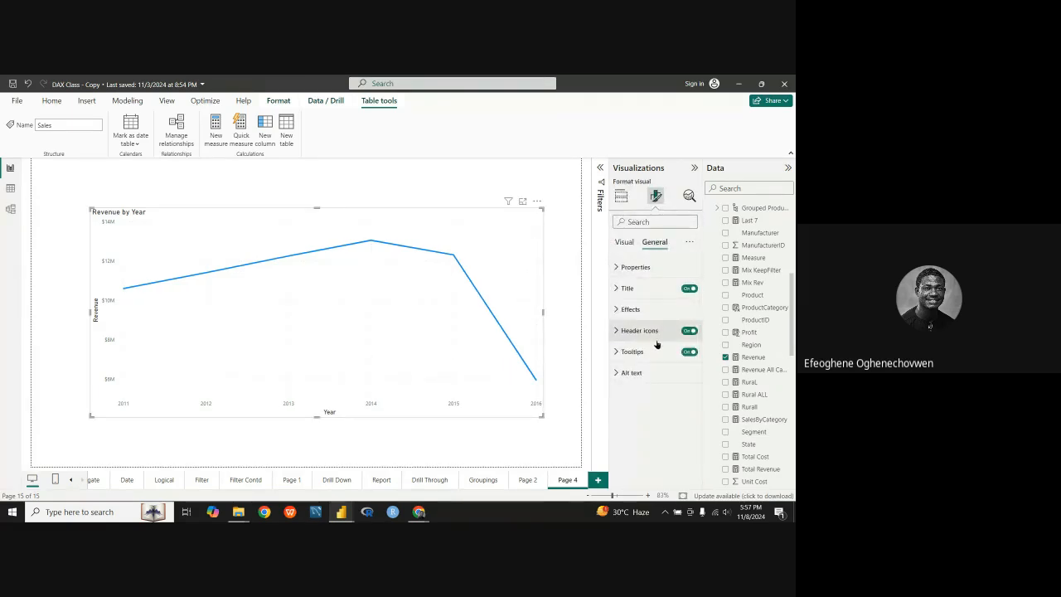
{"action": "left_click", "coordinate": [621, 311]}
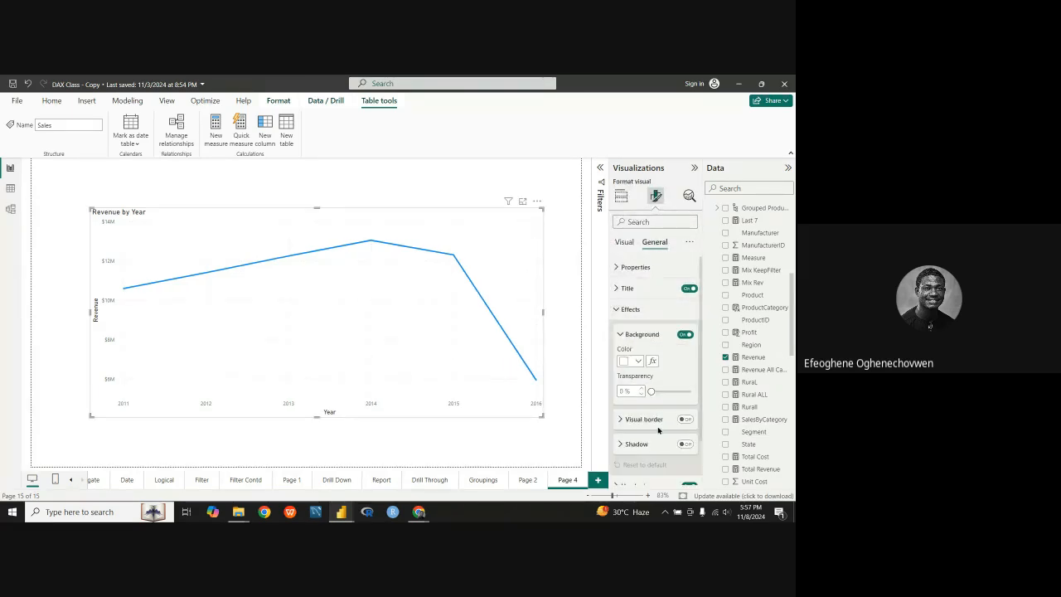
{"action": "left_click", "coordinate": [684, 445]}
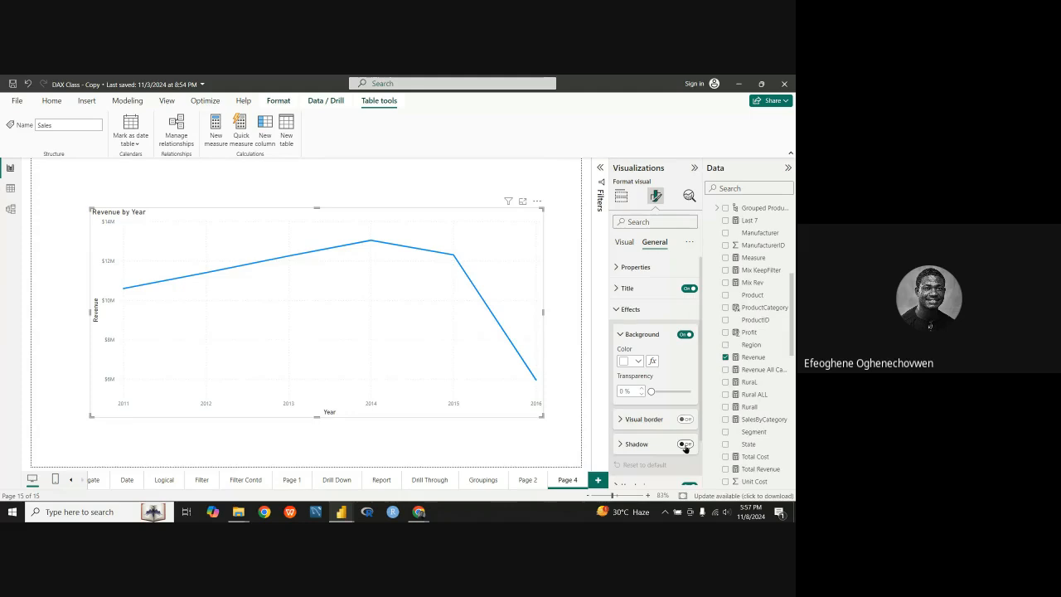
{"action": "left_click", "coordinate": [621, 197]}
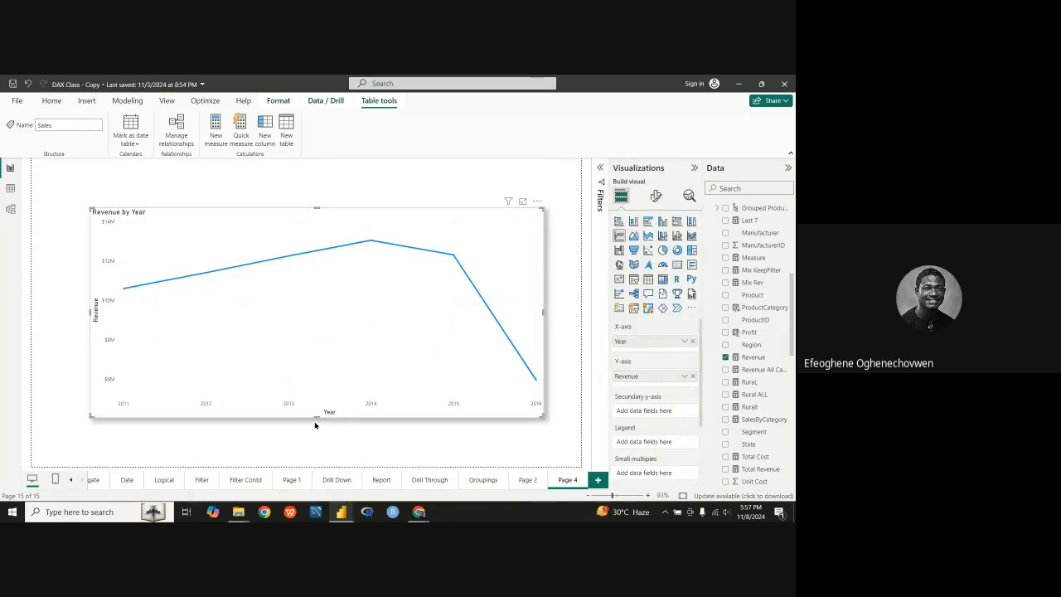
{"action": "left_click_drag", "start_coordinate": [349, 229], "coordinate": [324, 223]}
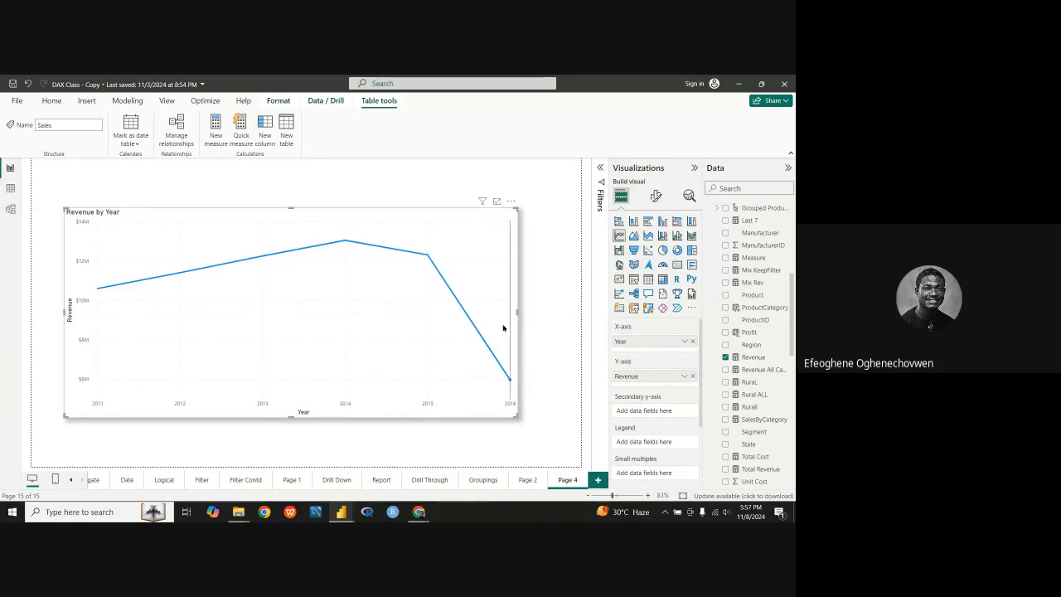
Widen the Revenue by Year line chart slightly and nudge it closer to the page's left edge.
{"action": "left_click_drag", "start_coordinate": [517, 311], "coordinate": [539, 312]}
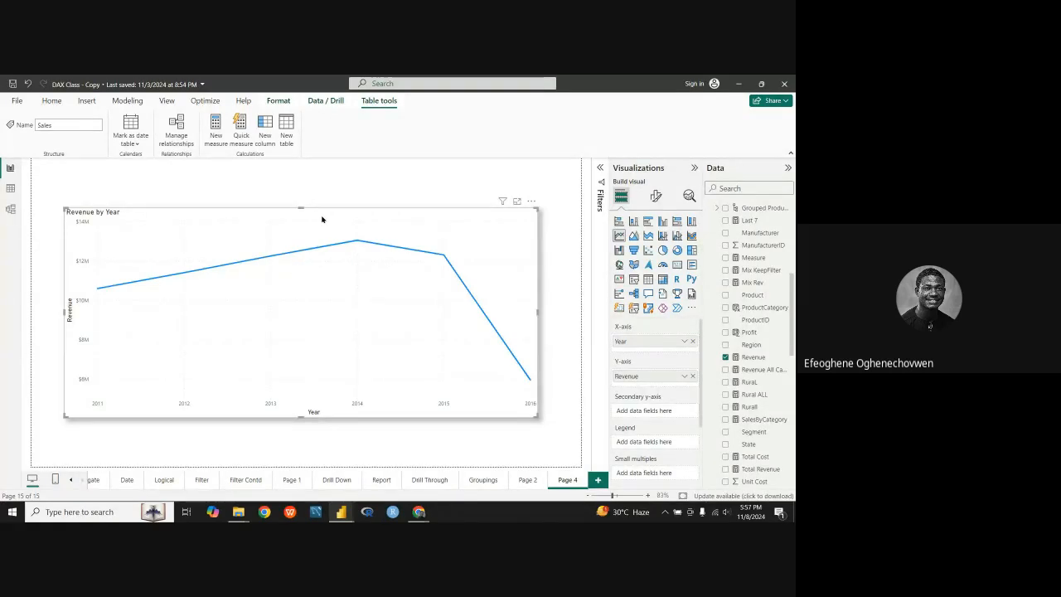
{"action": "left_click_drag", "start_coordinate": [323, 216], "coordinate": [318, 217]}
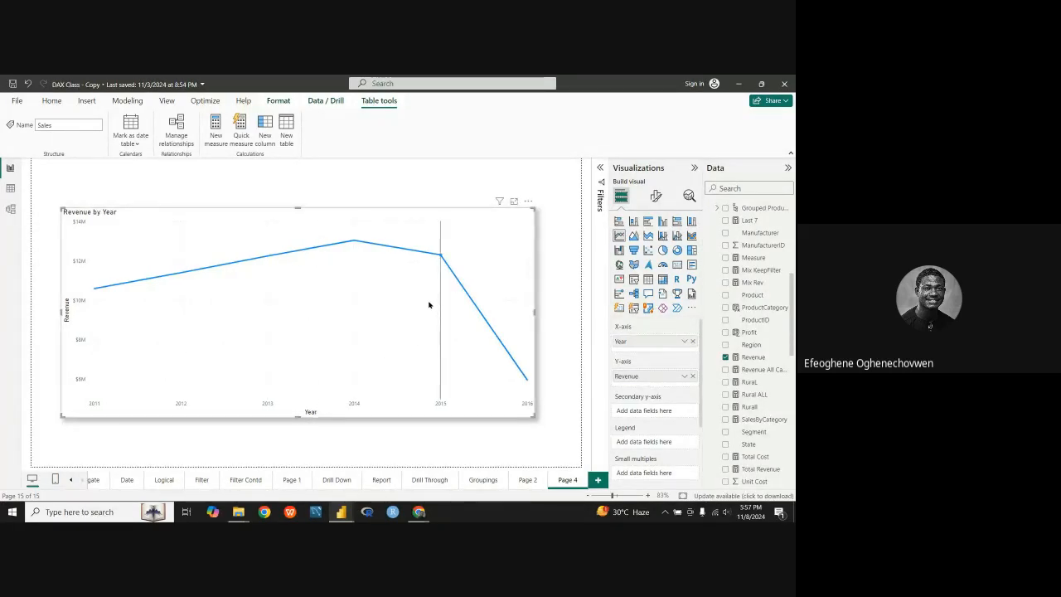
{"action": "mouse_move", "coordinate": [427, 305]}
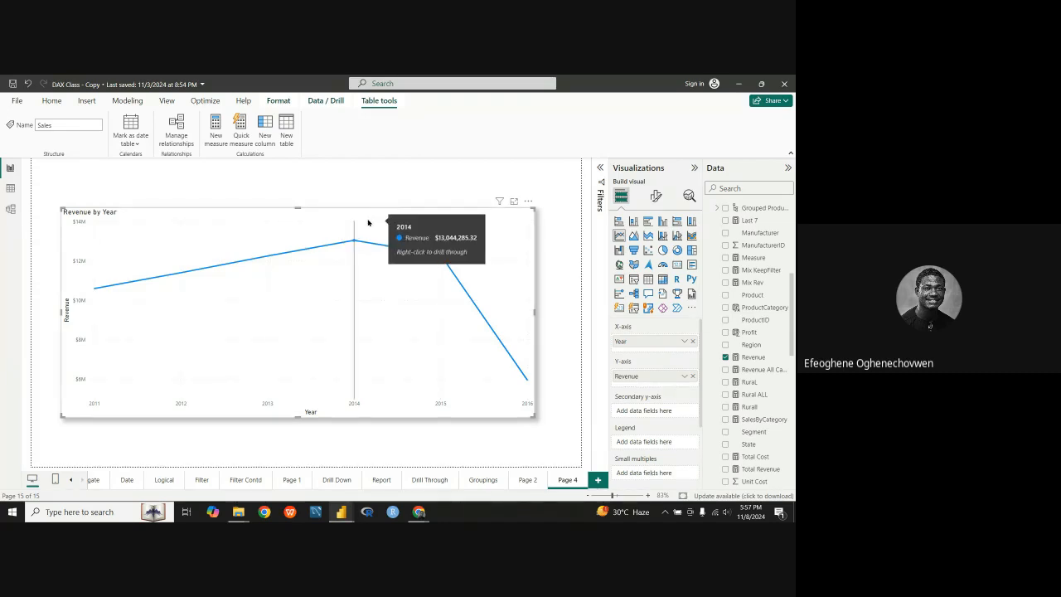
{"action": "mouse_move", "coordinate": [191, 261]}
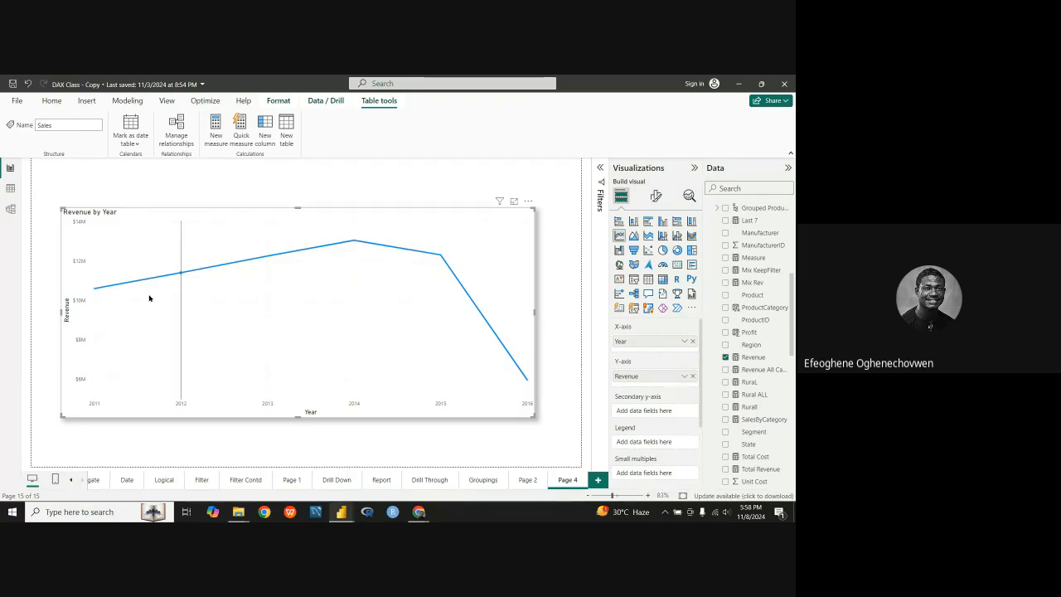
{"action": "mouse_move", "coordinate": [95, 293]}
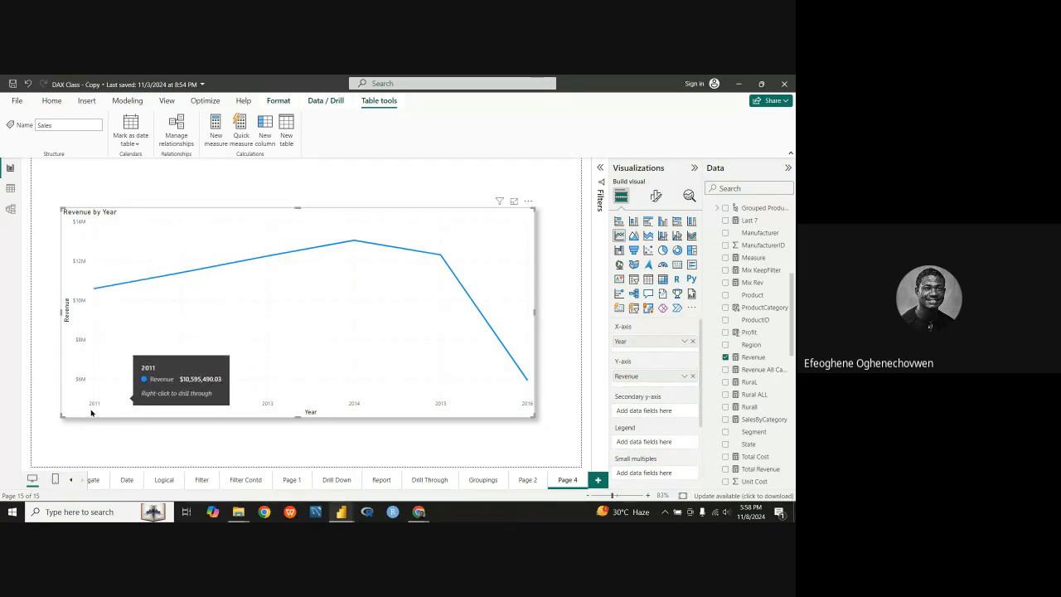
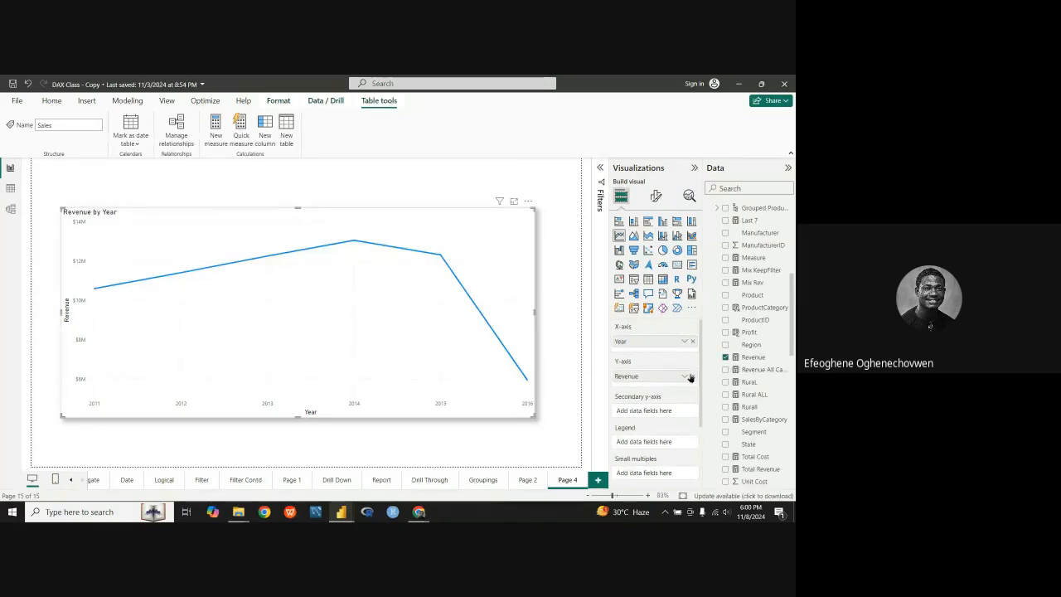
Add the Profit field to the line chart's Y-axis alongside Revenue and inspect the data points of both lines.
{"action": "scroll", "coordinate": [749, 321], "scroll_direction": "up", "scroll_amount": 4}
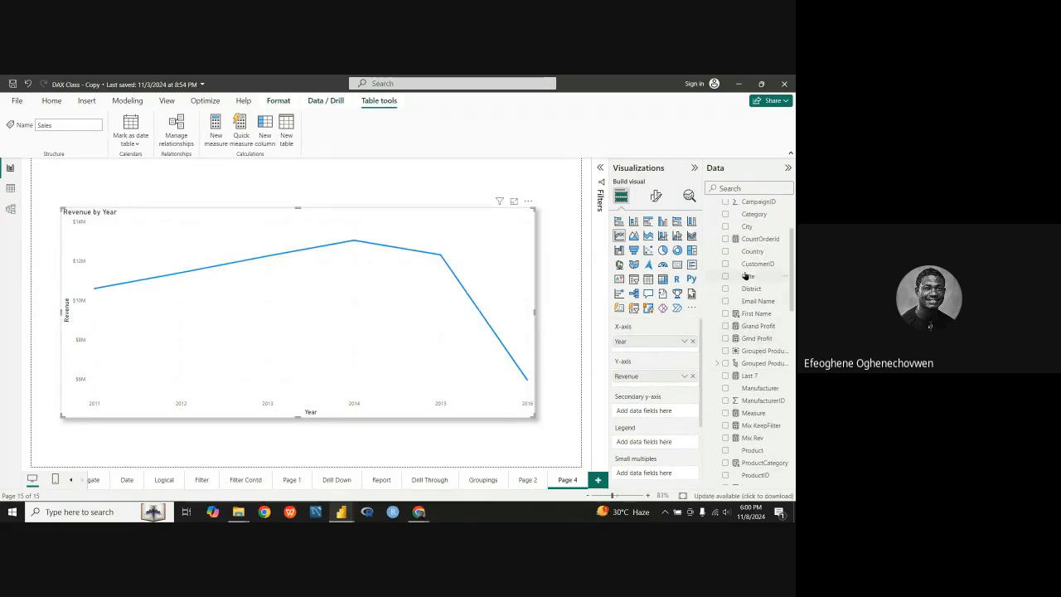
{"action": "scroll", "coordinate": [745, 276], "scroll_direction": "down", "scroll_amount": 7}
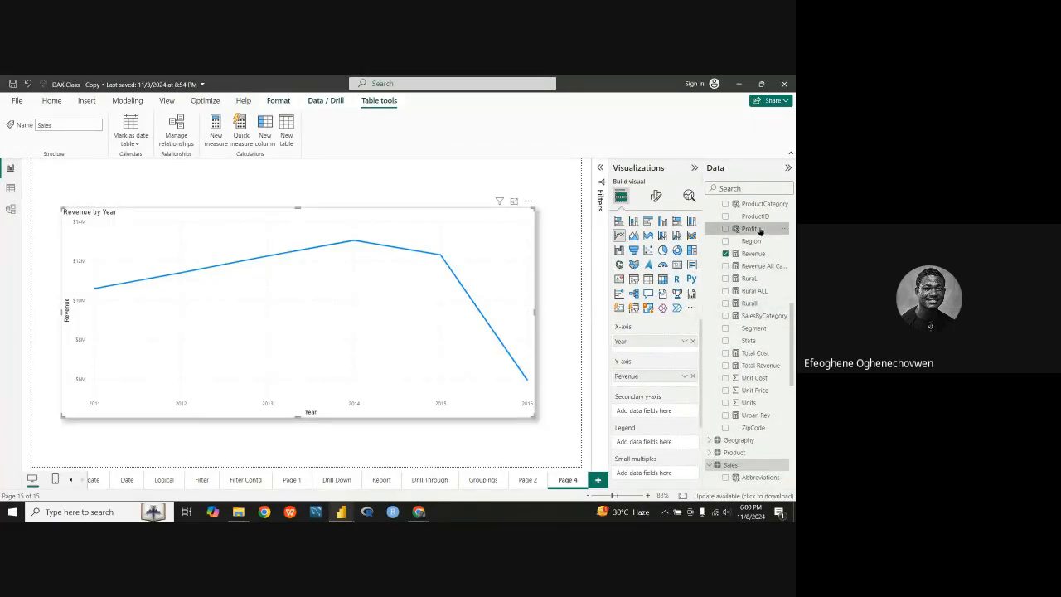
{"action": "left_click_drag", "start_coordinate": [748, 229], "coordinate": [668, 389]}
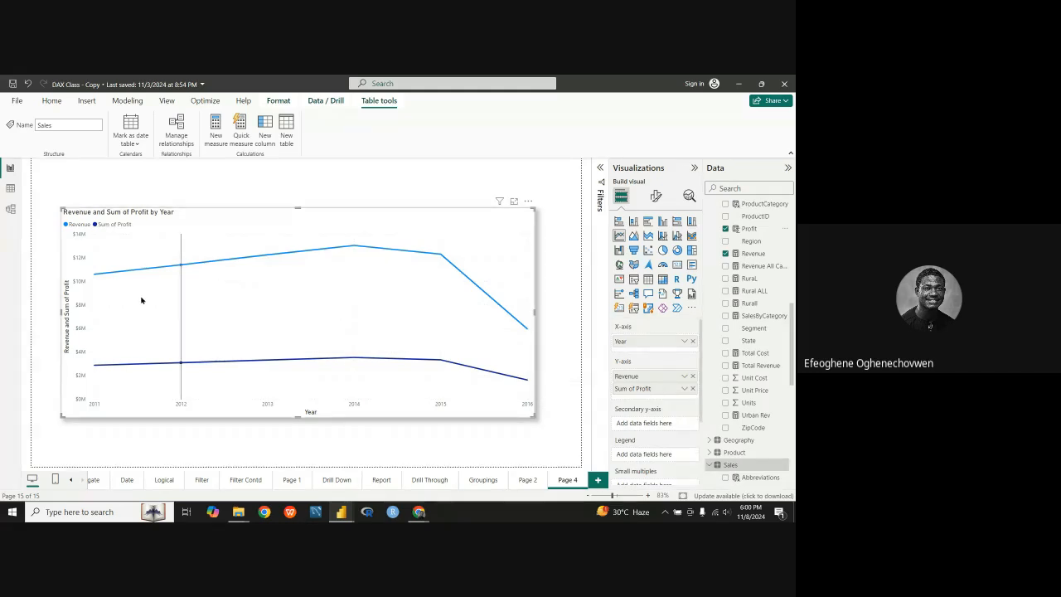
{"action": "mouse_move", "coordinate": [115, 296]}
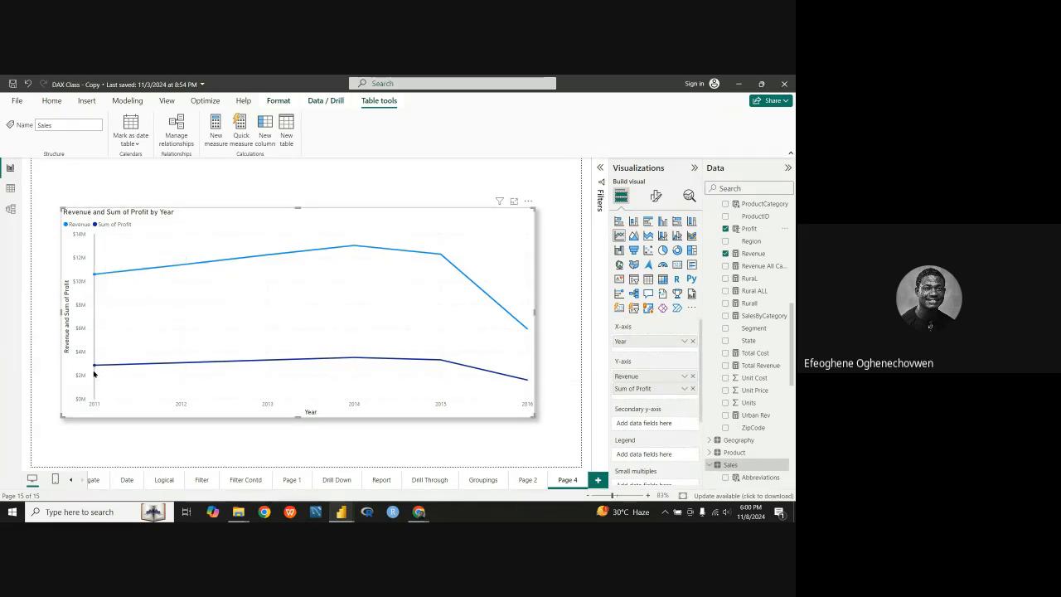
{"action": "mouse_move", "coordinate": [103, 373]}
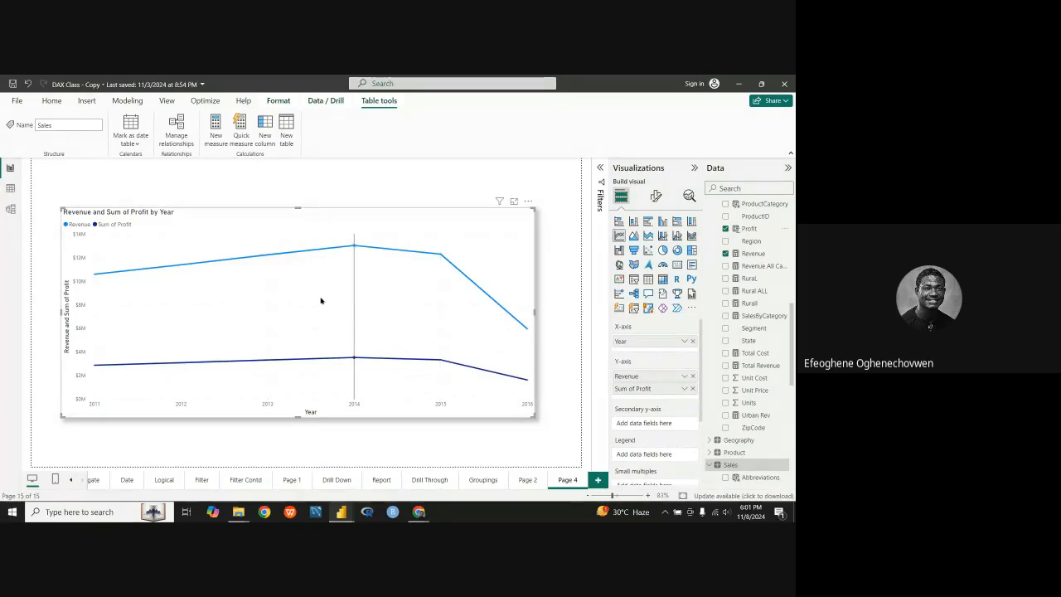
{"action": "mouse_move", "coordinate": [321, 300]}
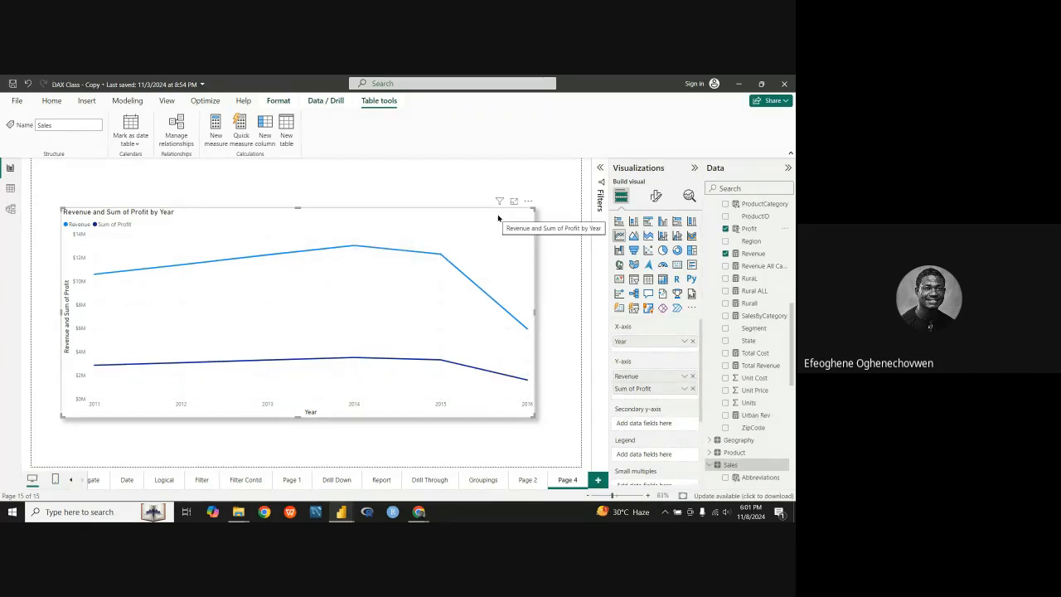
{"action": "mouse_move", "coordinate": [354, 254]}
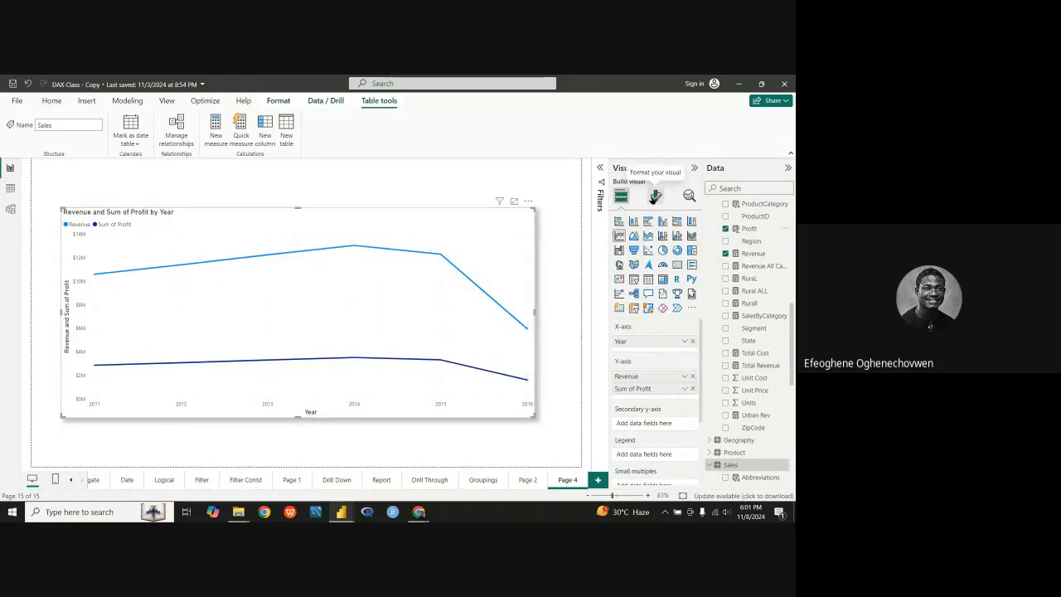
Look through the line chart's formatting settings, including the effects, Y-axis range and secondary Y-axis options.
{"action": "left_click", "coordinate": [653, 196]}
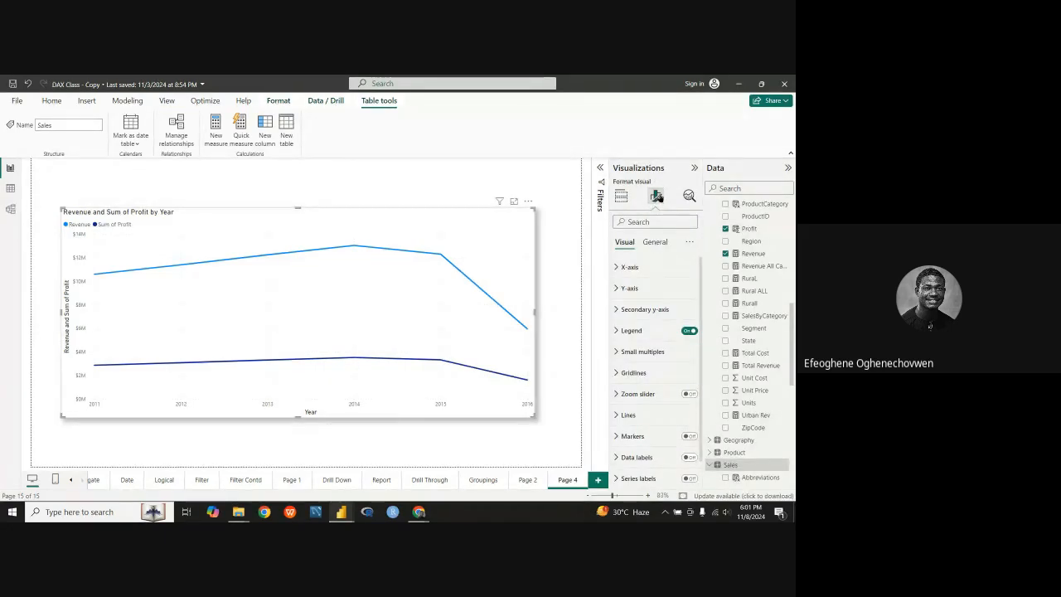
{"action": "left_click", "coordinate": [621, 197]}
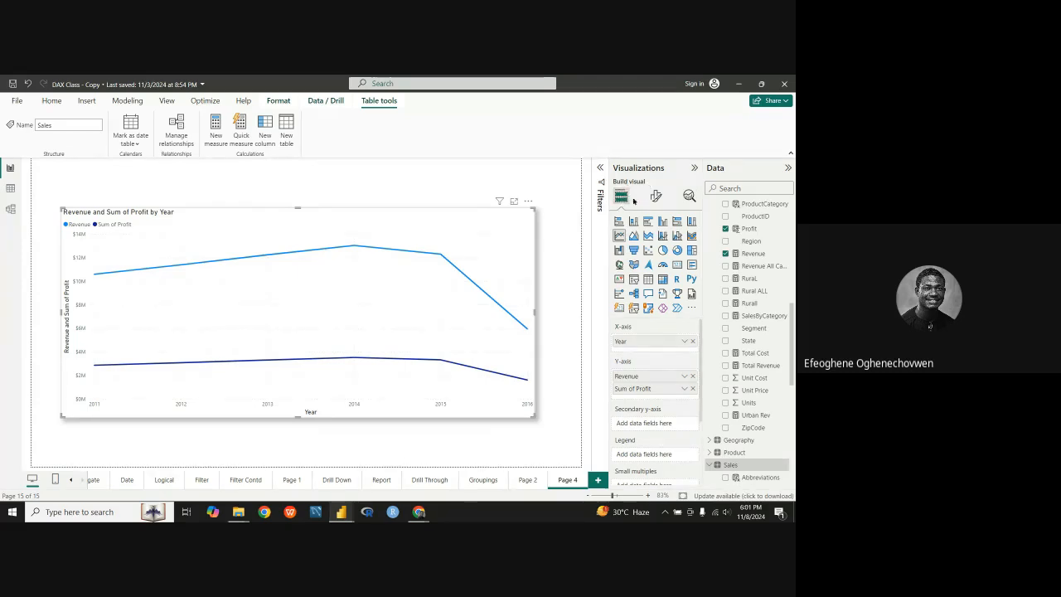
{"action": "left_click", "coordinate": [654, 197]}
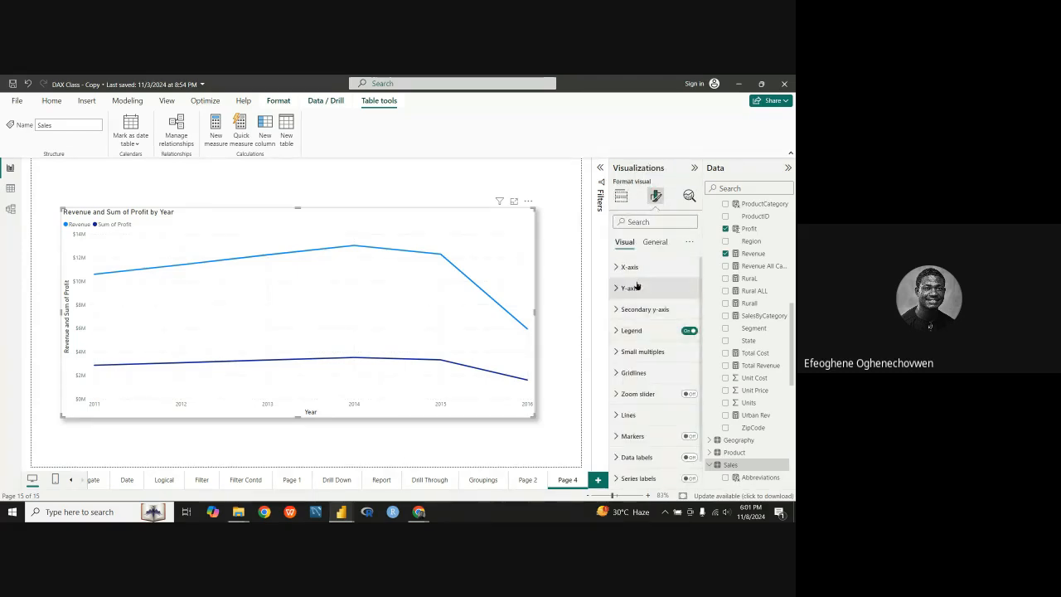
{"action": "left_click", "coordinate": [651, 242]}
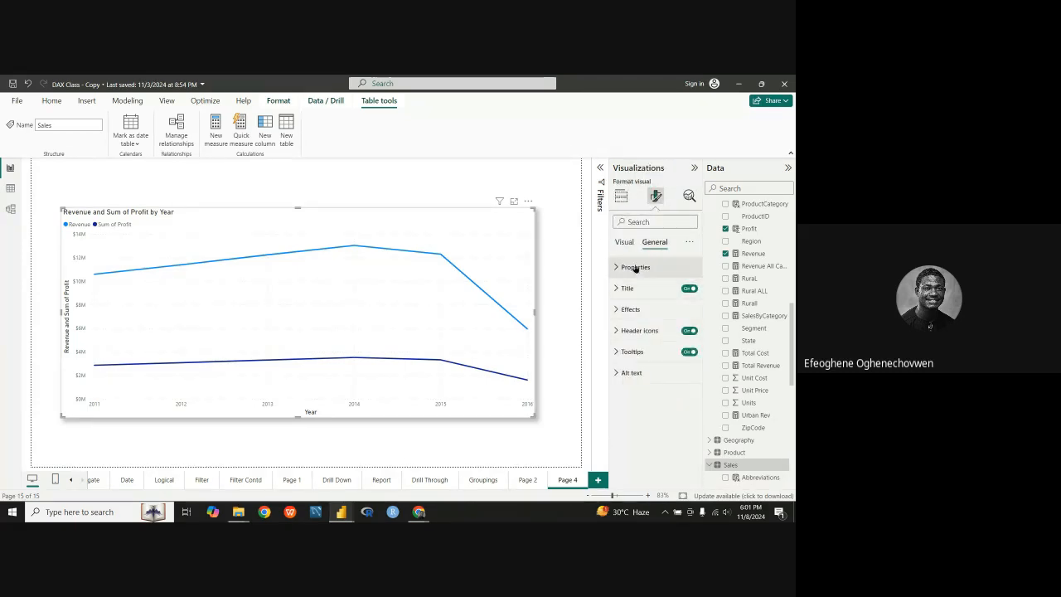
{"action": "left_click", "coordinate": [622, 310]}
{"action": "left_click", "coordinate": [623, 309]}
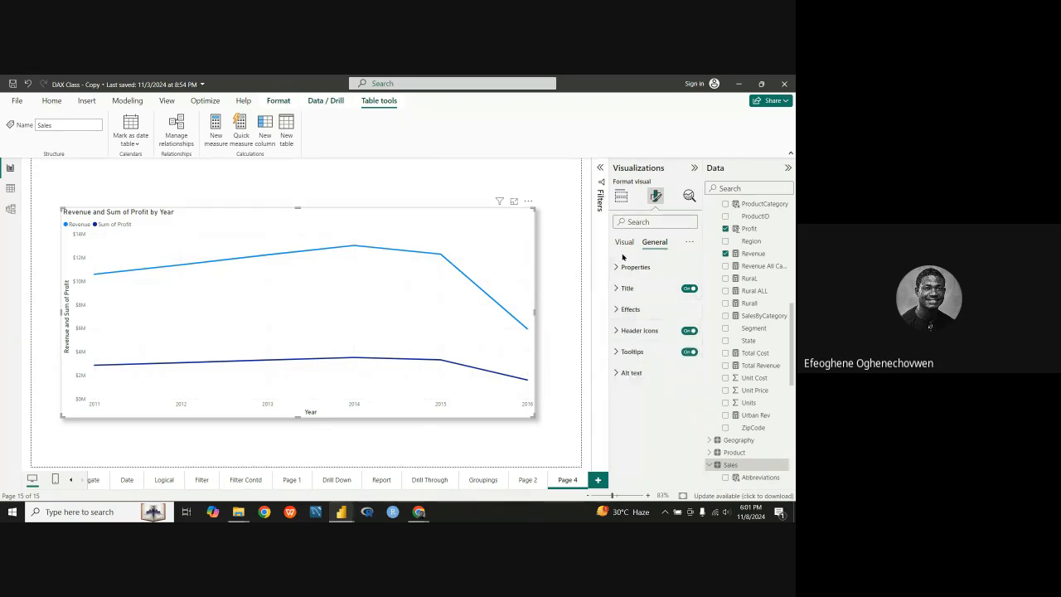
{"action": "left_click", "coordinate": [623, 242]}
{"action": "scroll", "coordinate": [626, 382], "scroll_direction": "down", "scroll_amount": 1}
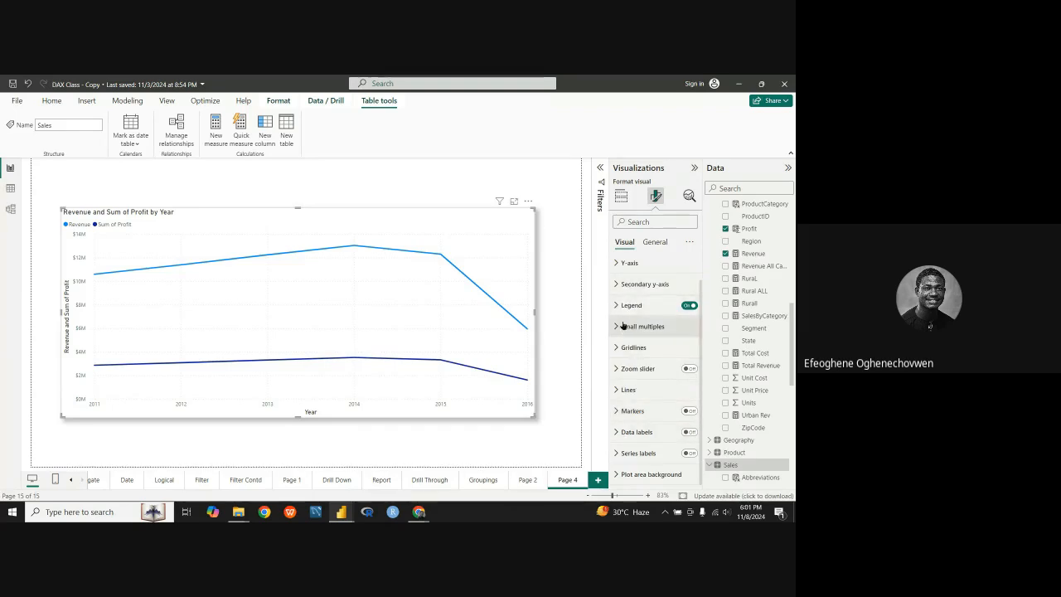
{"action": "left_click", "coordinate": [618, 264]}
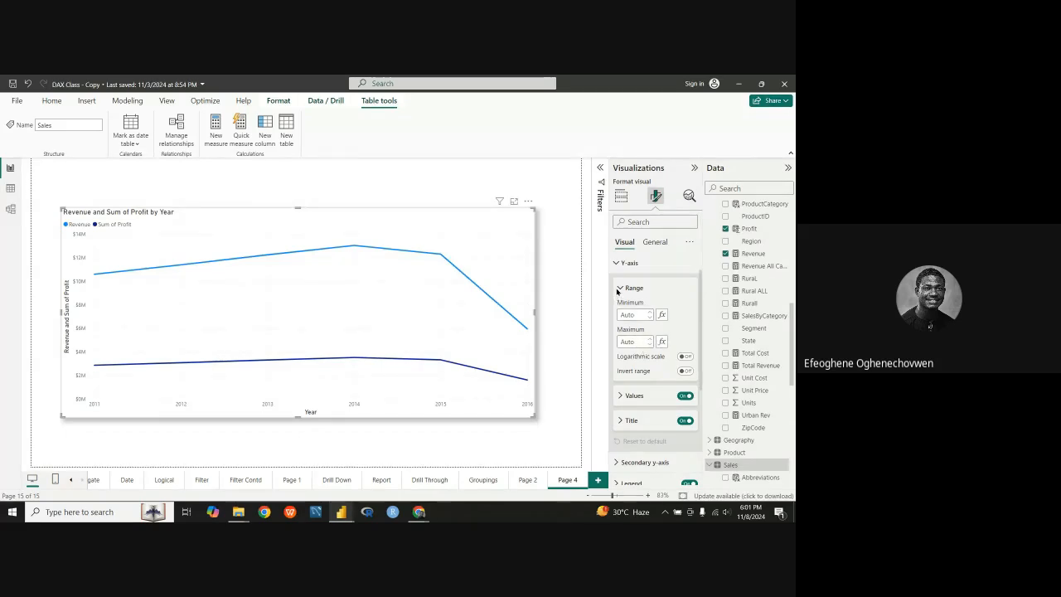
{"action": "left_click", "coordinate": [619, 289]}
{"action": "left_click", "coordinate": [618, 264]}
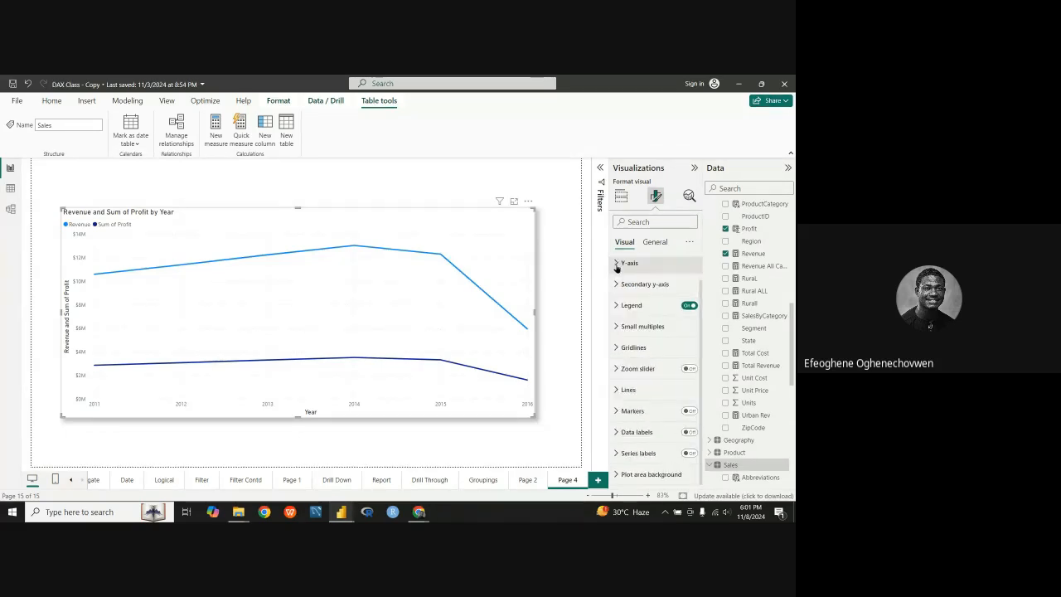
{"action": "left_click", "coordinate": [618, 285]}
{"action": "left_click", "coordinate": [619, 285]}
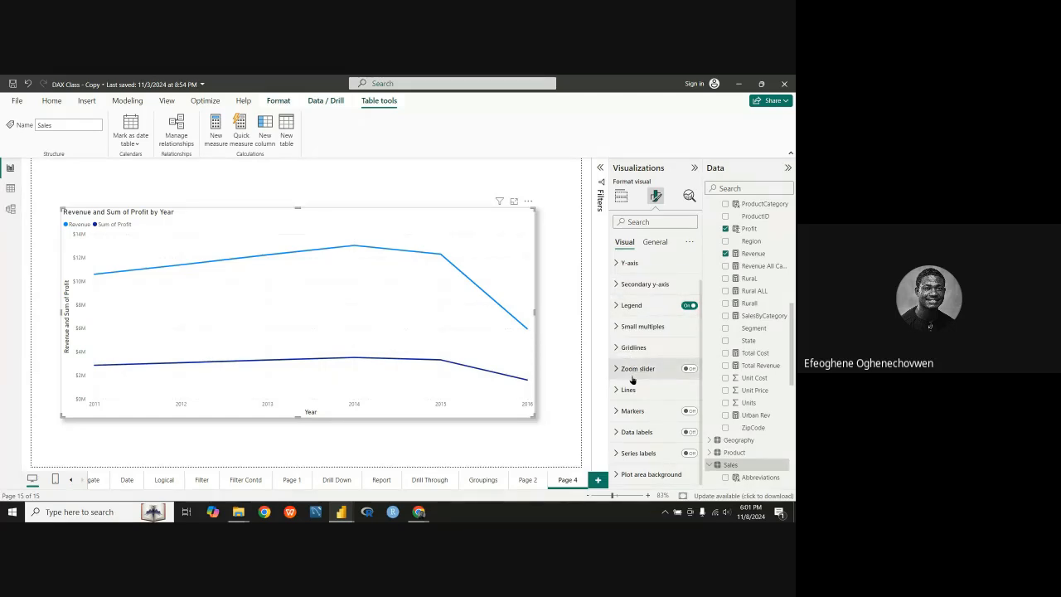
Shorten the line chart's title text to "Revenue and Profit by Year".
{"action": "left_click", "coordinate": [653, 242]}
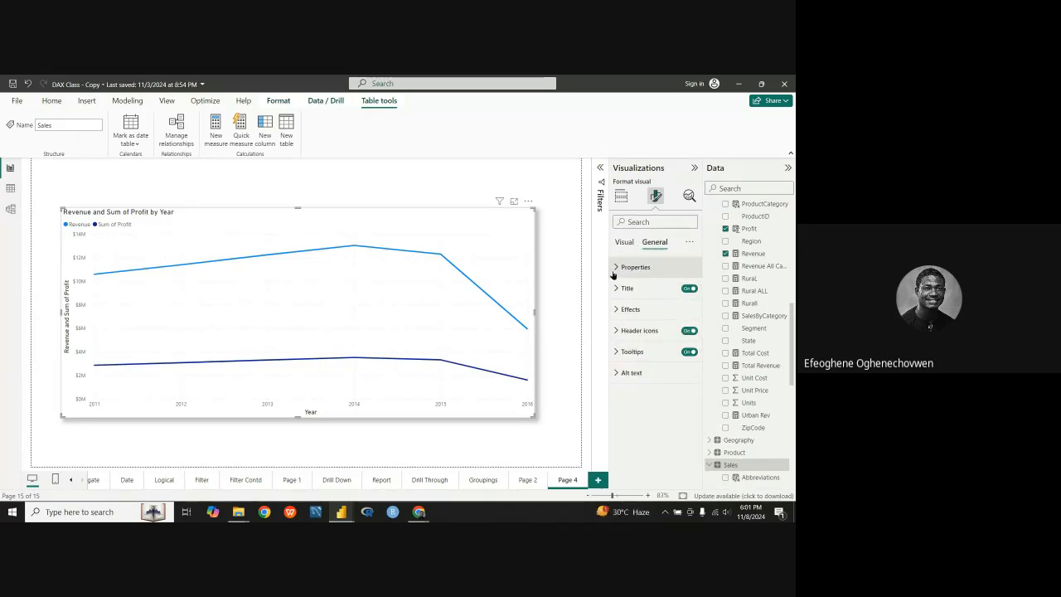
{"action": "left_click", "coordinate": [615, 268]}
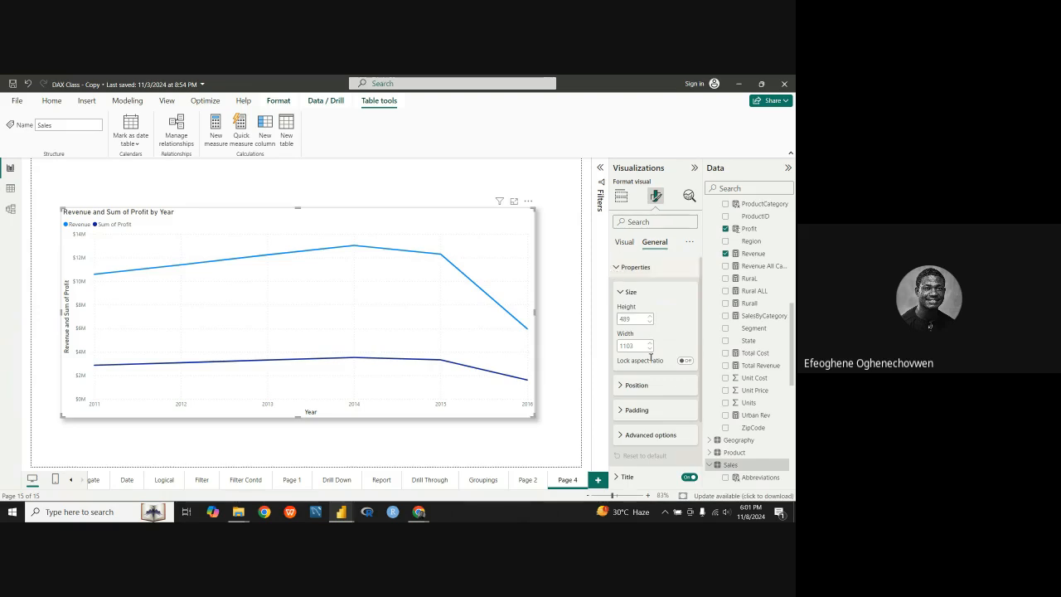
{"action": "left_click", "coordinate": [620, 387]}
{"action": "left_click", "coordinate": [618, 266]}
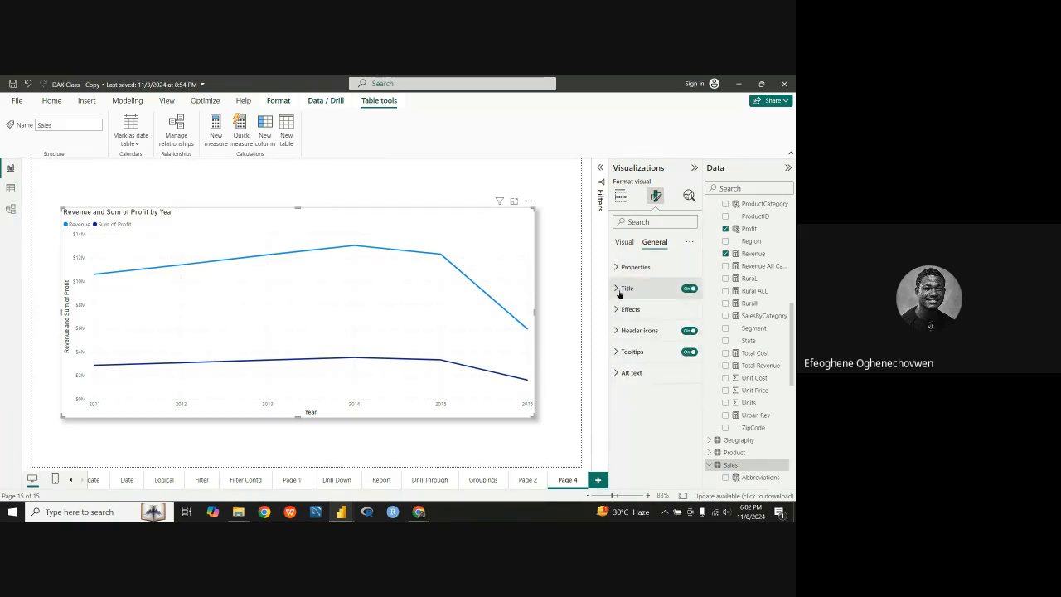
{"action": "left_click", "coordinate": [627, 289]}
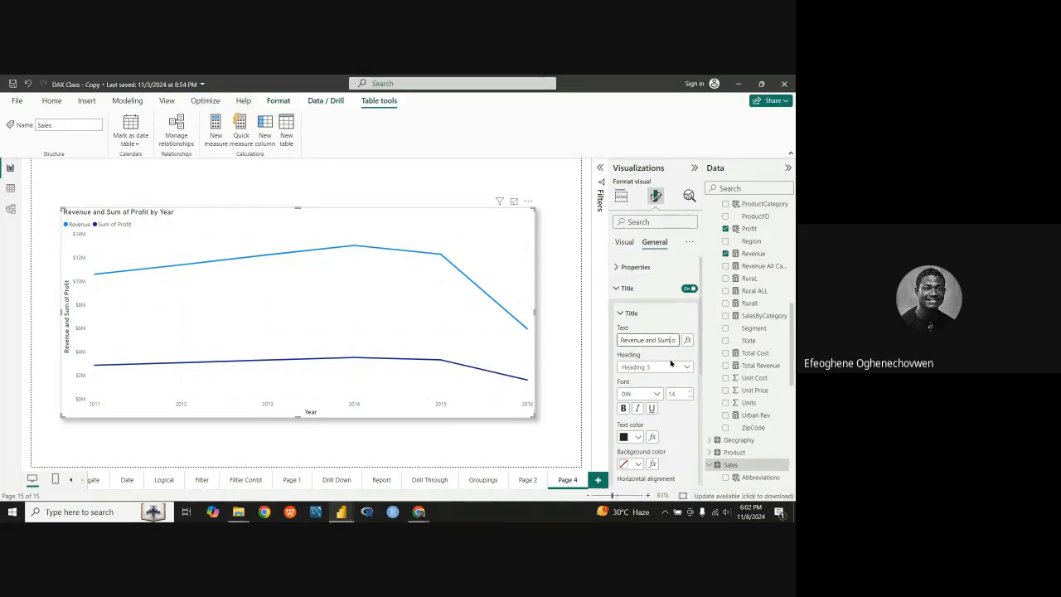
{"action": "key", "text": "Right"}
{"action": "key", "text": "Right"}
{"action": "key", "text": "Right"}
{"action": "key", "text": "Right"}
{"action": "key", "text": "Right"}
{"action": "key", "text": "BackSpace"}
{"action": "key", "text": "BackSpace"}
{"action": "key", "text": "BackSpace"}
{"action": "key", "text": "BackSpace"}
{"action": "key", "text": "BackSpace"}
{"action": "key", "text": "BackSpace"}
{"action": "key", "text": "BackSpace"}
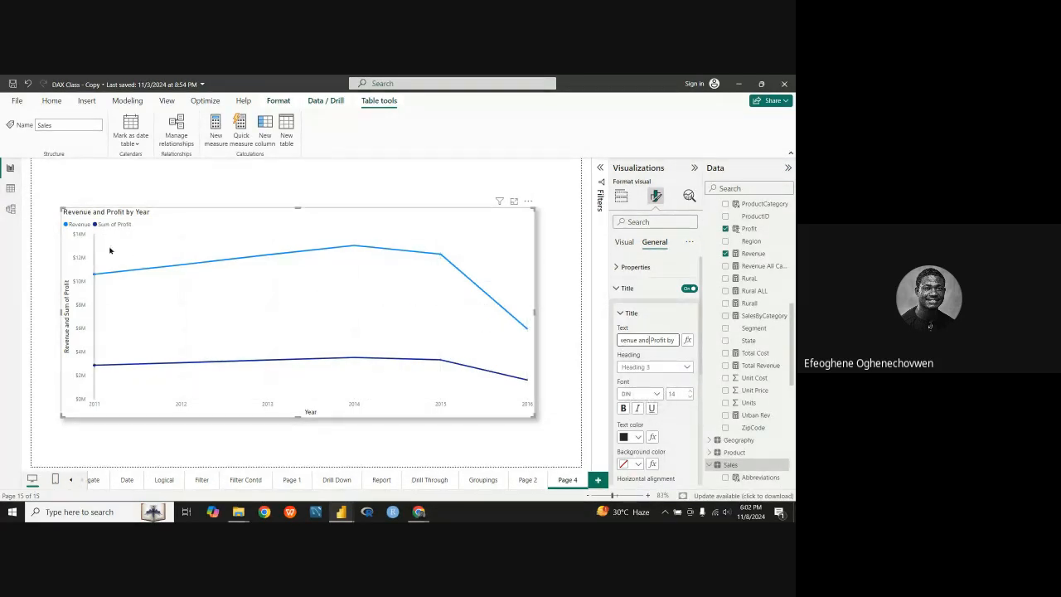
{"action": "left_click", "coordinate": [619, 288]}
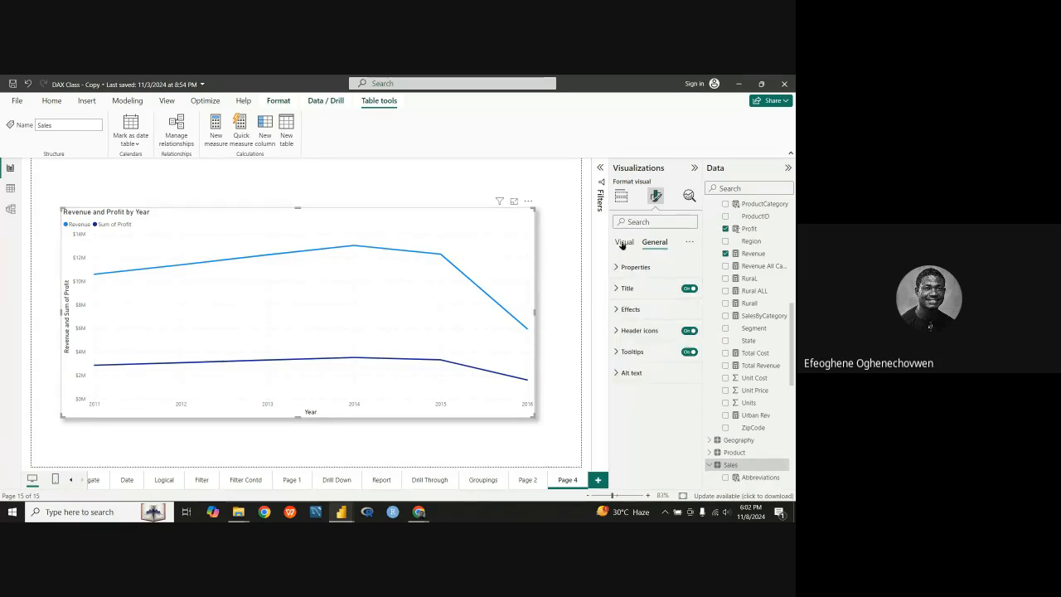
Turn on markers for the chart's lines and inspect the revenue and profit values at several years.
{"action": "left_click", "coordinate": [623, 242]}
{"action": "scroll", "coordinate": [623, 410], "scroll_direction": "down", "scroll_amount": 1}
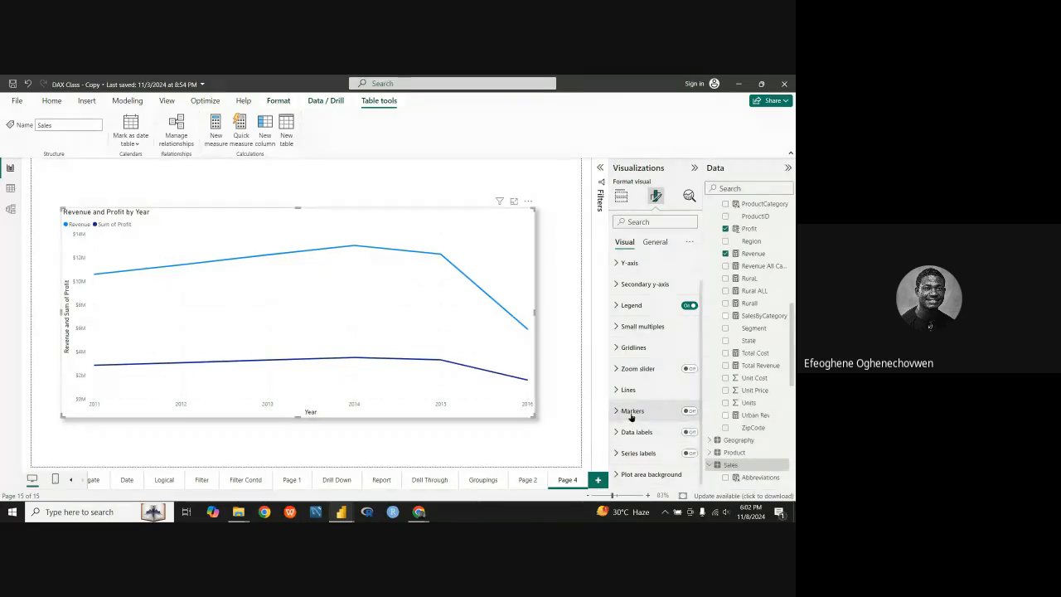
{"action": "left_click", "coordinate": [687, 410]}
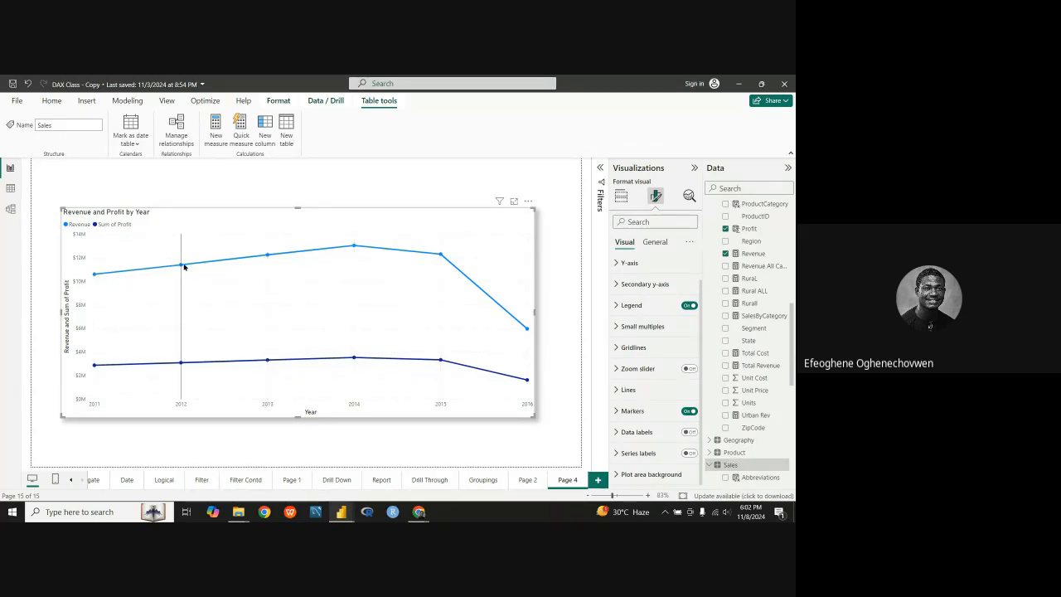
{"action": "mouse_move", "coordinate": [182, 267]}
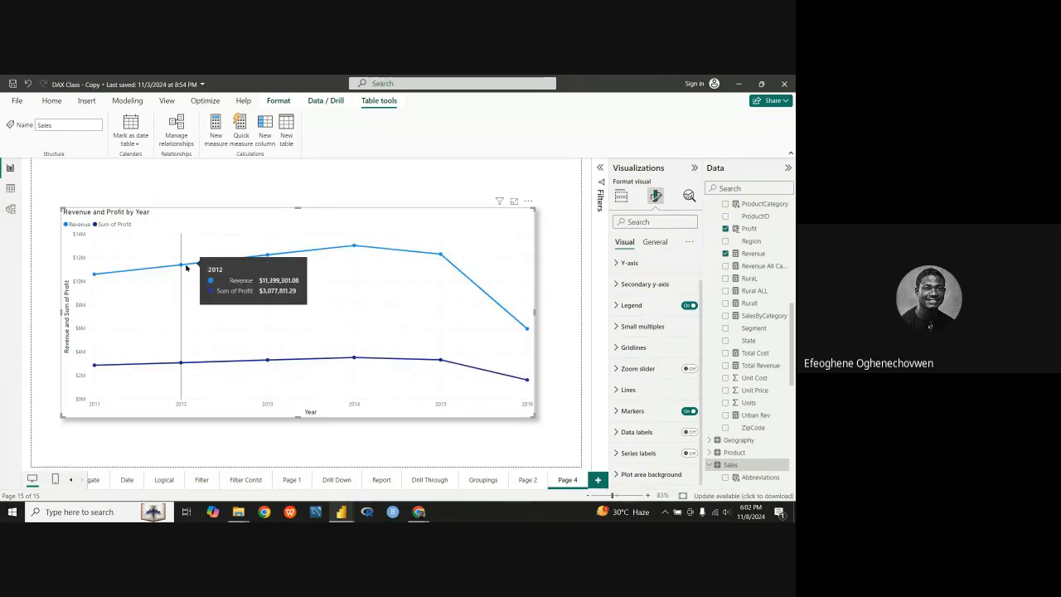
{"action": "mouse_move", "coordinate": [267, 255]}
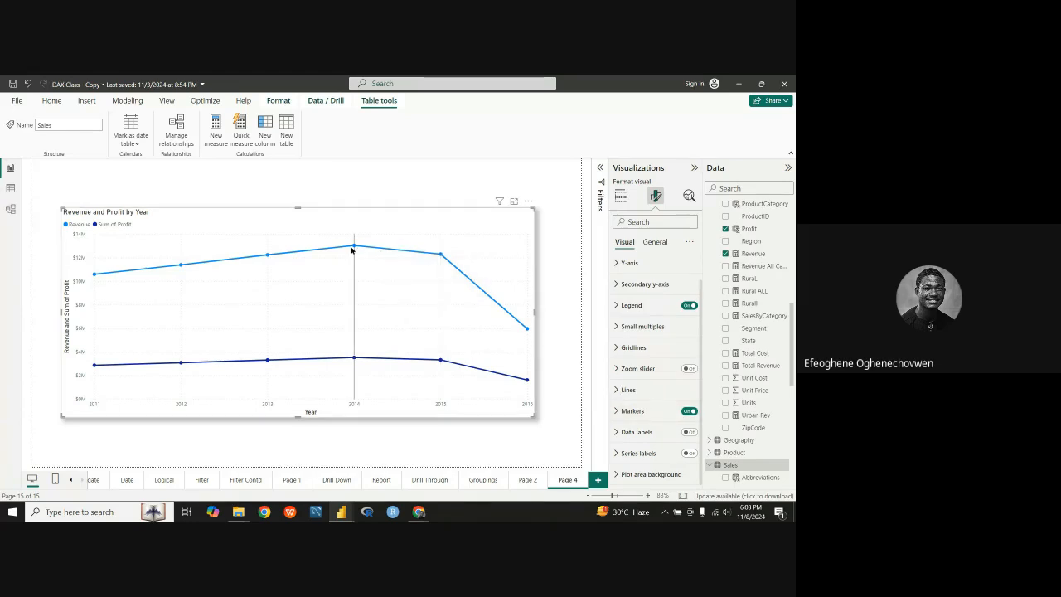
{"action": "mouse_move", "coordinate": [354, 247]}
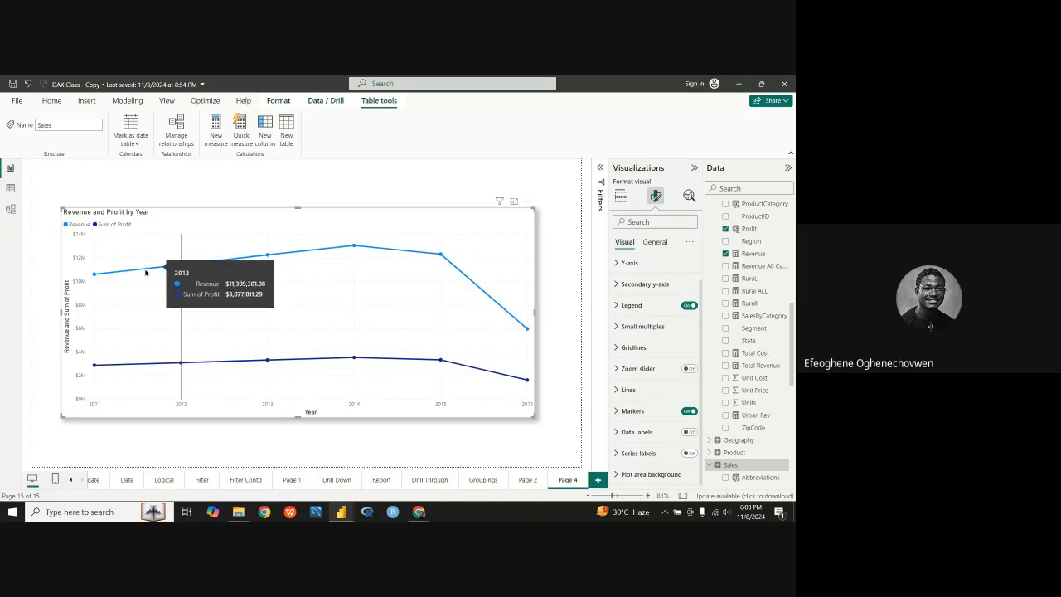
{"action": "mouse_move", "coordinate": [322, 293]}
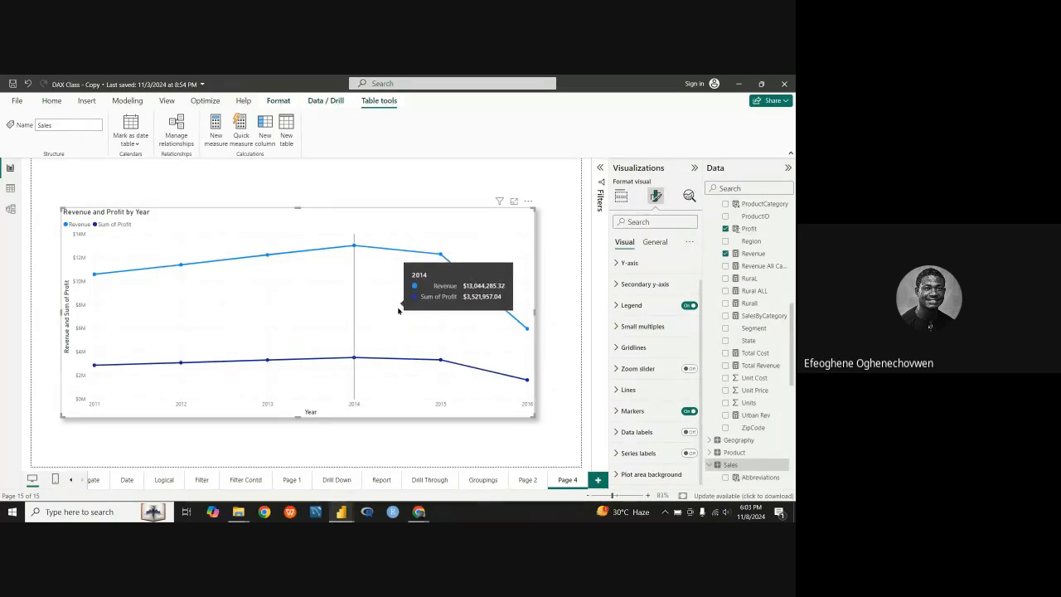
{"action": "mouse_move", "coordinate": [405, 312]}
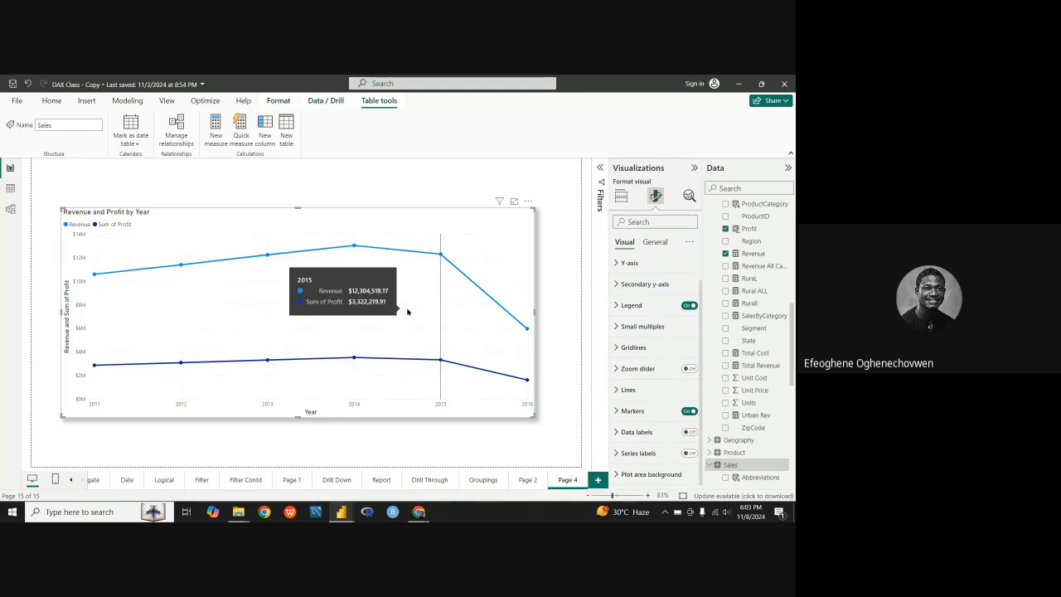
Open the marker shape settings of the line chart and look through the available marker types.
{"action": "left_click", "coordinate": [613, 411]}
{"action": "scroll", "coordinate": [664, 433], "scroll_direction": "down", "scroll_amount": 3}
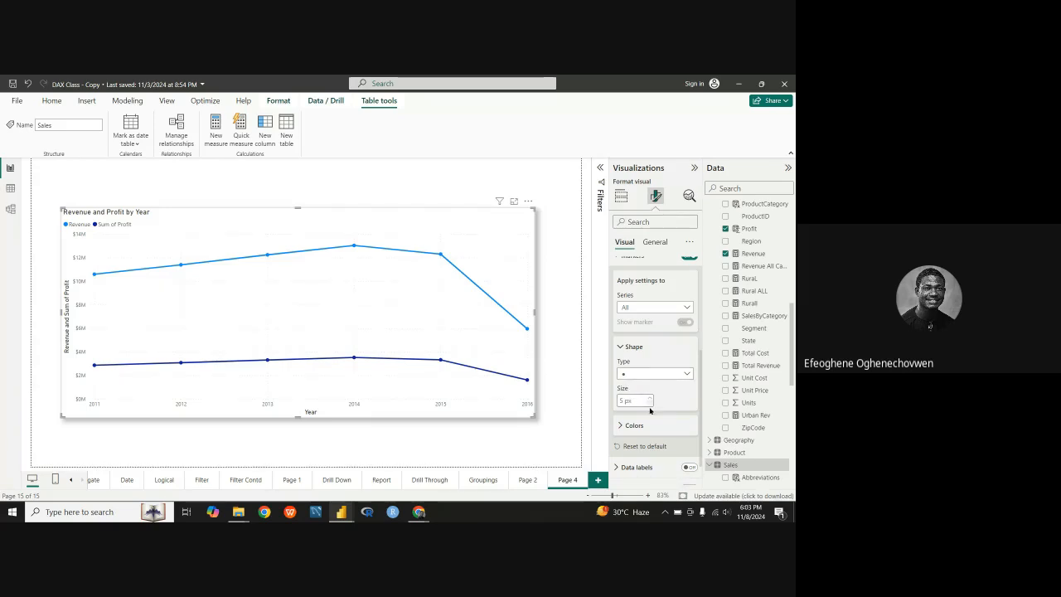
{"action": "left_click", "coordinate": [680, 374]}
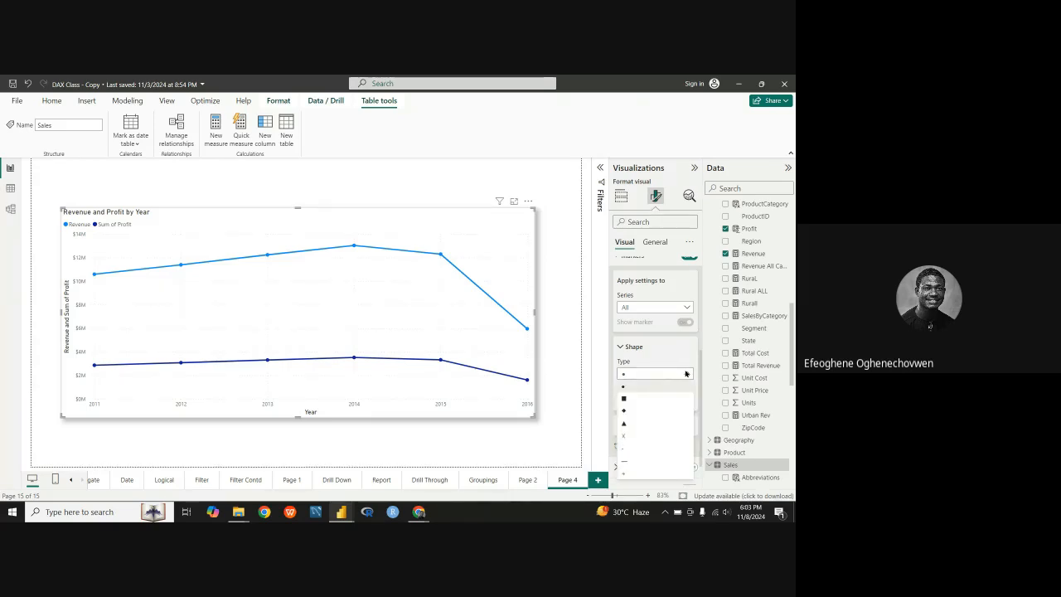
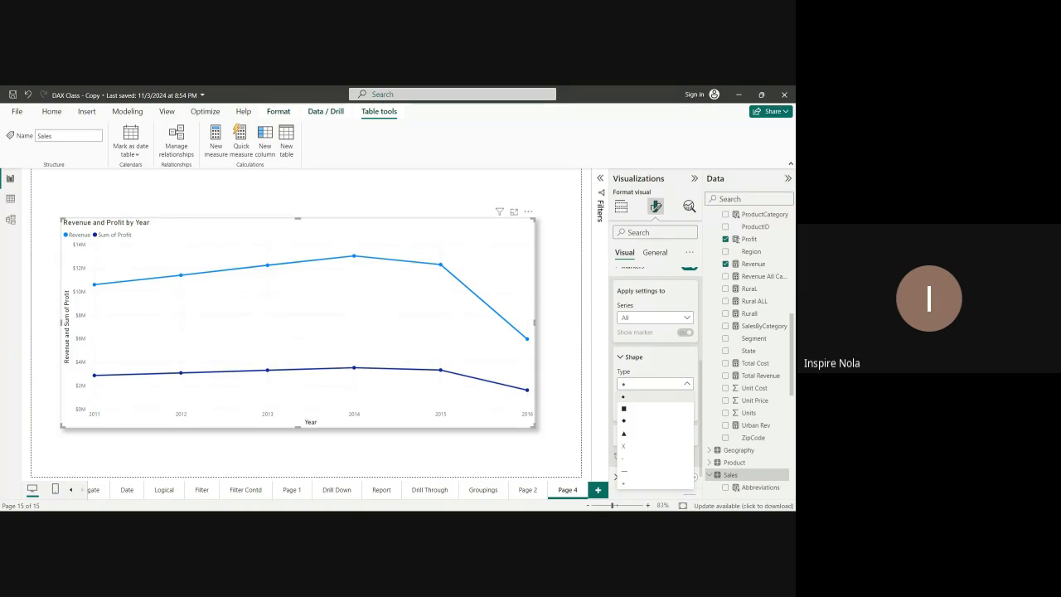
{"action": "left_click", "coordinate": [284, 493]}
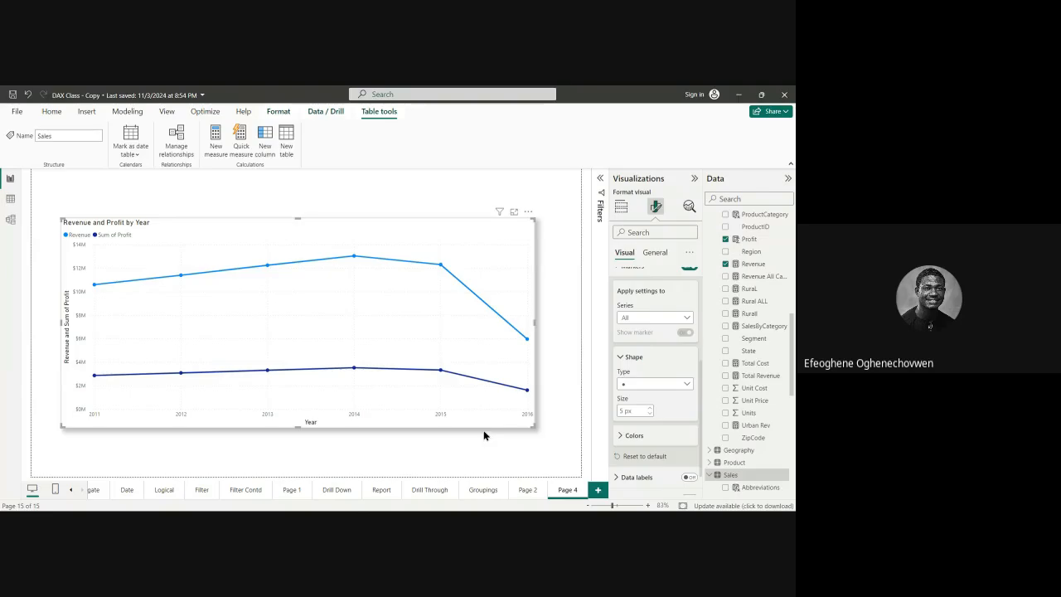
{"action": "key", "text": "alt+Tab"}
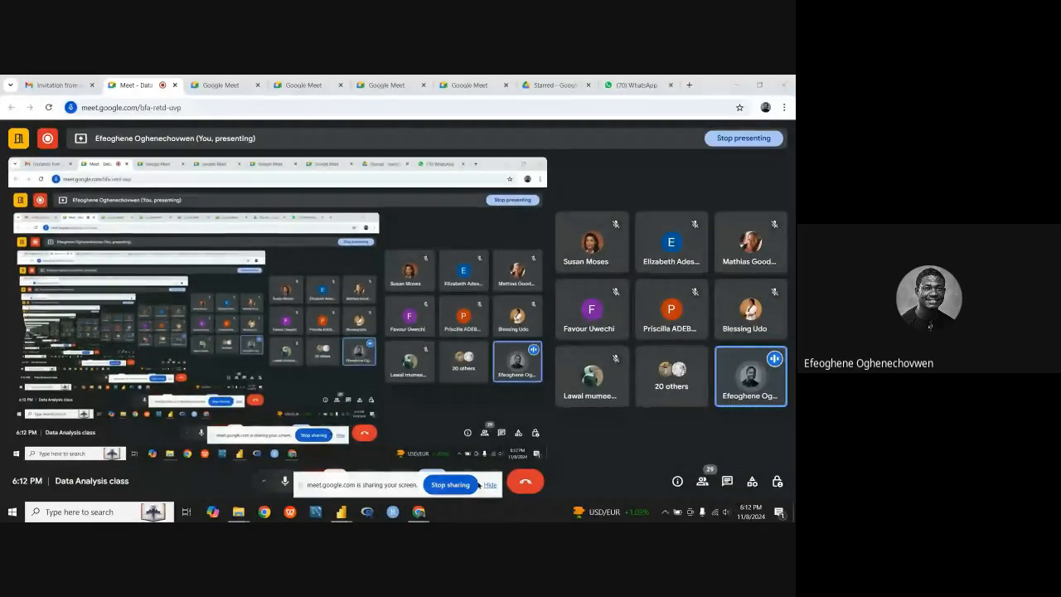
{"action": "mouse_move", "coordinate": [418, 512]}
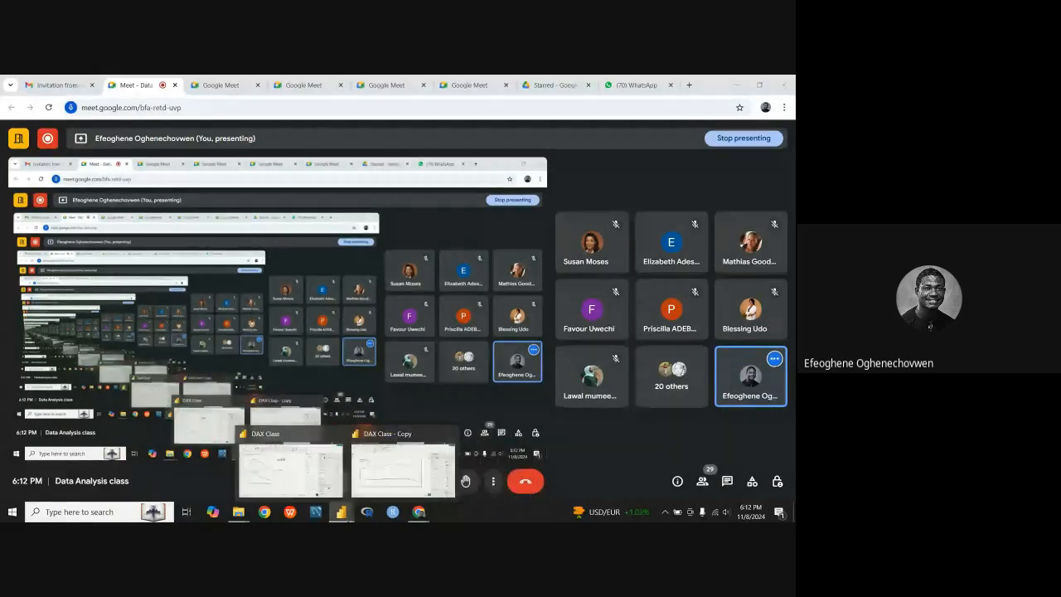
{"action": "left_click", "coordinate": [374, 479]}
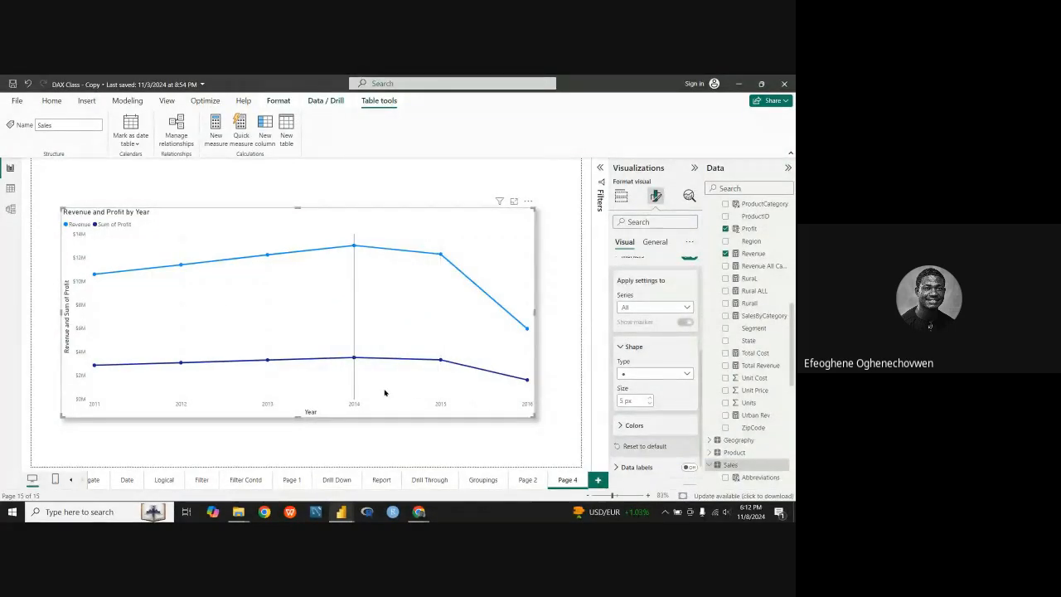
Collapse the Fact table in the data list and inspect the chart's revenue and profit values by year.
{"action": "mouse_move", "coordinate": [372, 396]}
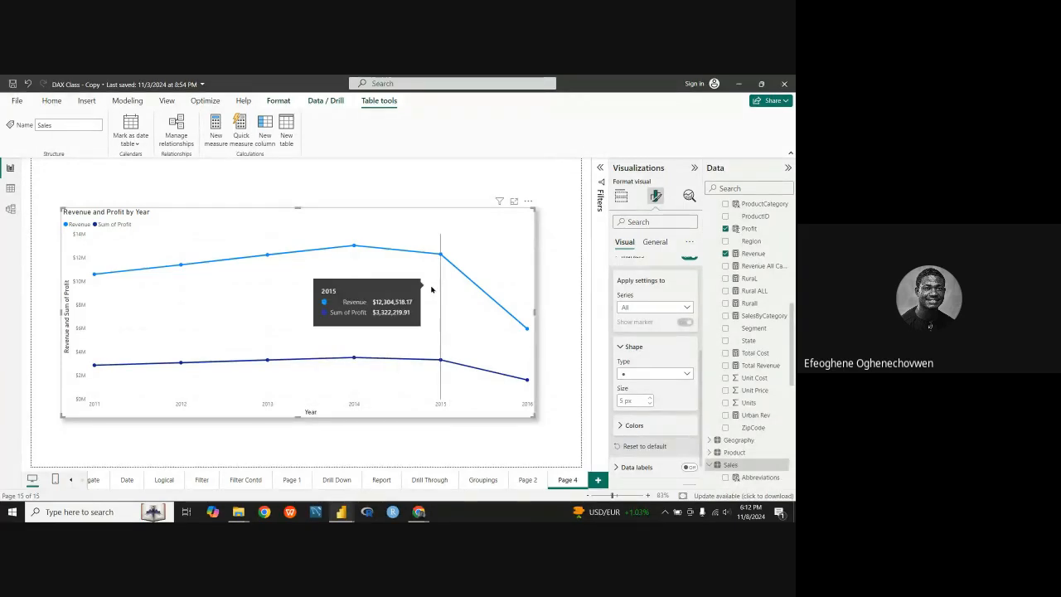
{"action": "scroll", "coordinate": [750, 265], "scroll_direction": "up", "scroll_amount": 10}
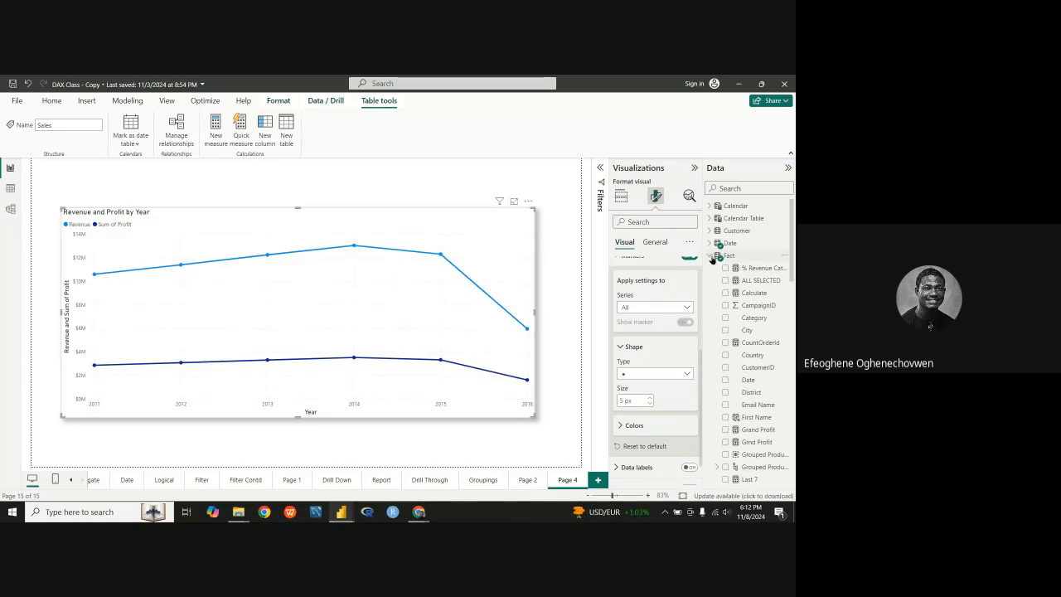
{"action": "left_click", "coordinate": [710, 256]}
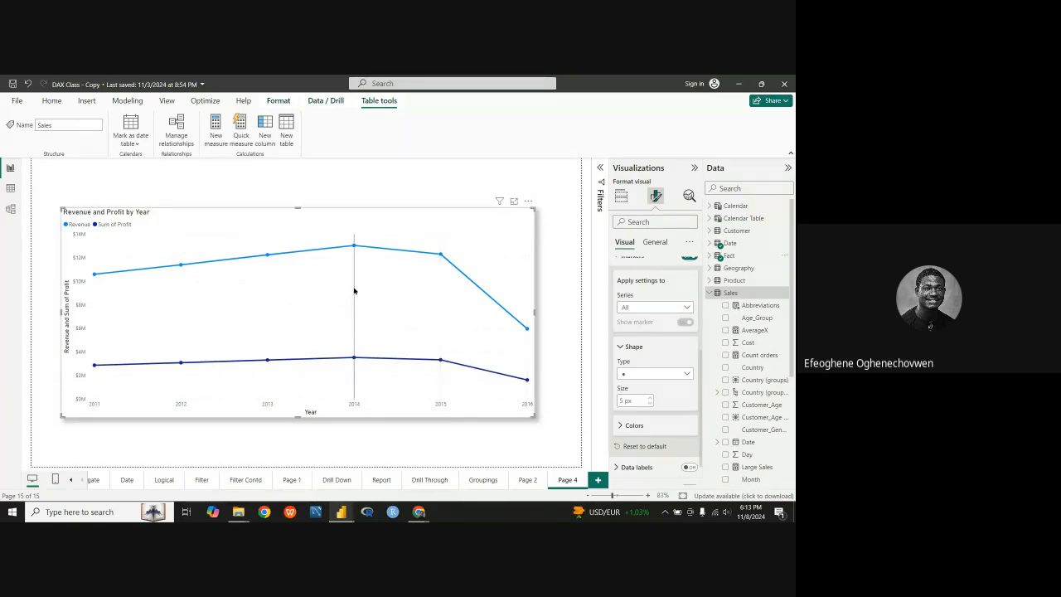
{"action": "mouse_move", "coordinate": [426, 359]}
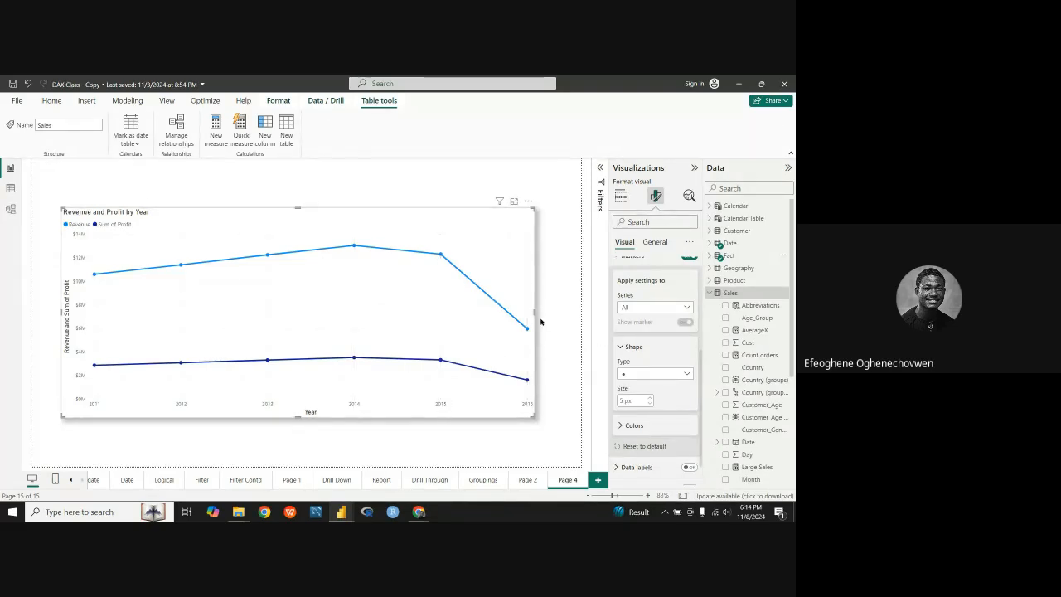
{"action": "mouse_move", "coordinate": [531, 323]}
Try the triangle, circle, square and X marker types on all series of the line chart.
{"action": "left_click", "coordinate": [684, 375]}
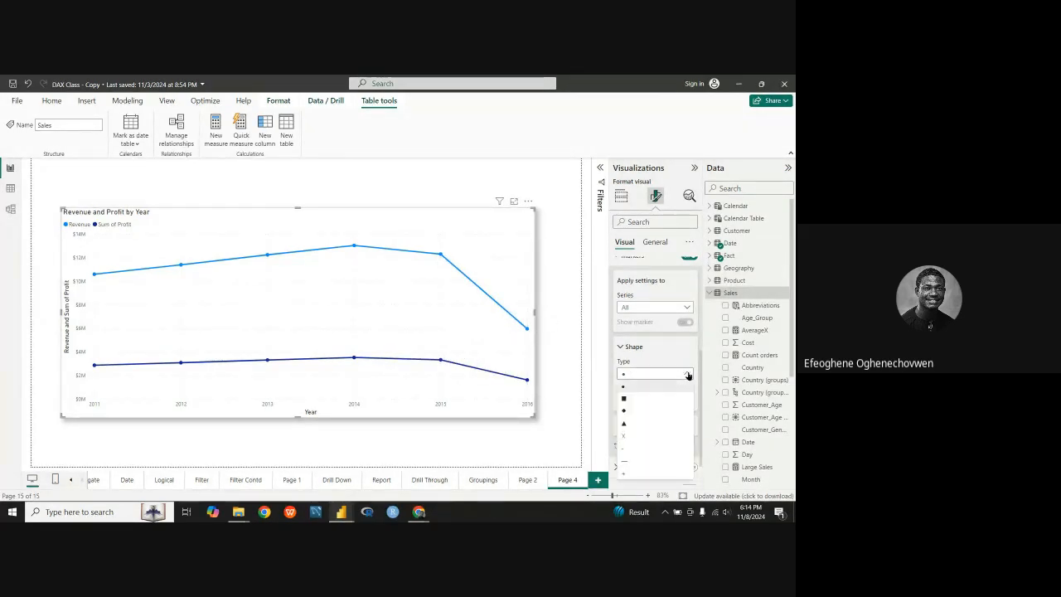
{"action": "left_click", "coordinate": [632, 425]}
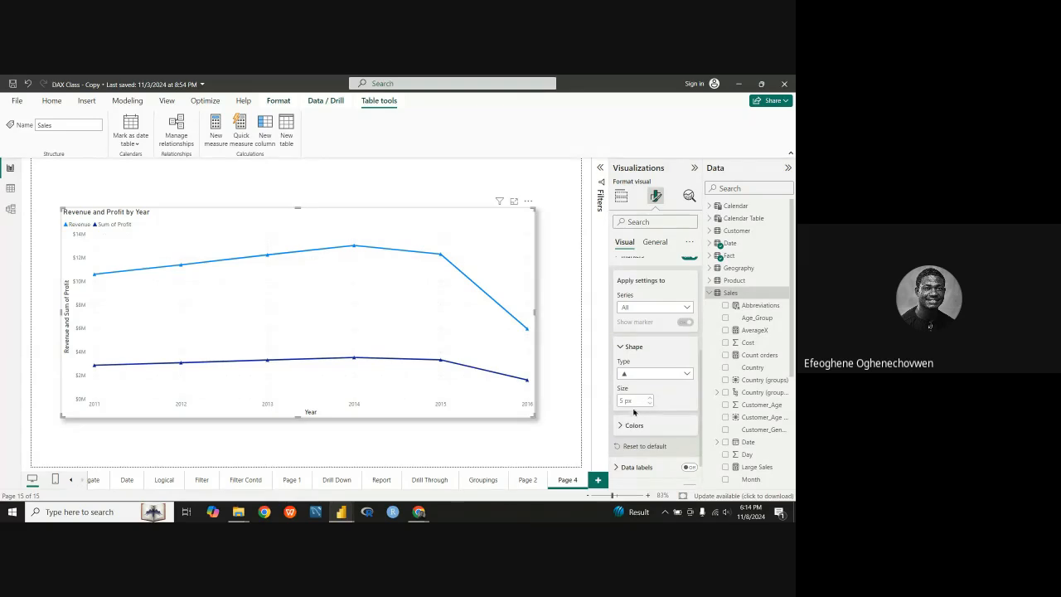
{"action": "left_click", "coordinate": [685, 375]}
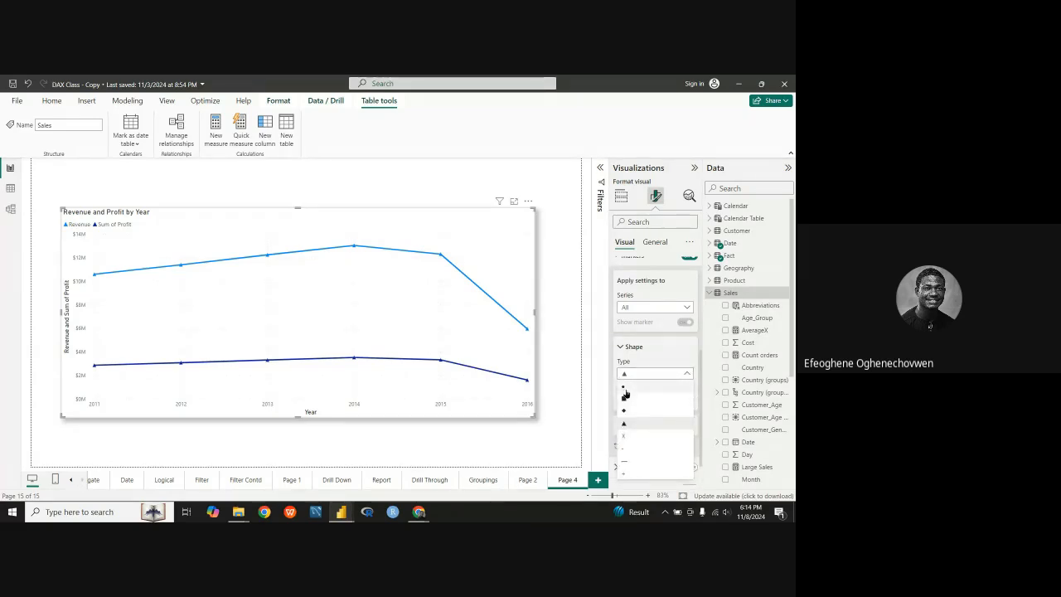
{"action": "left_click", "coordinate": [689, 385]}
{"action": "left_click", "coordinate": [686, 374]}
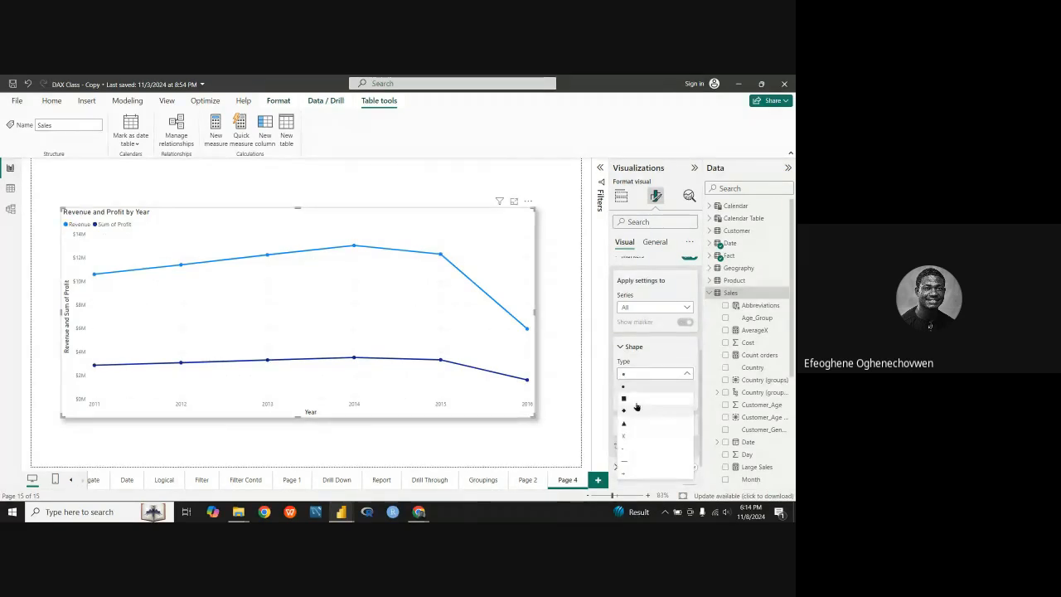
{"action": "left_click", "coordinate": [650, 406]}
{"action": "left_click", "coordinate": [681, 374]}
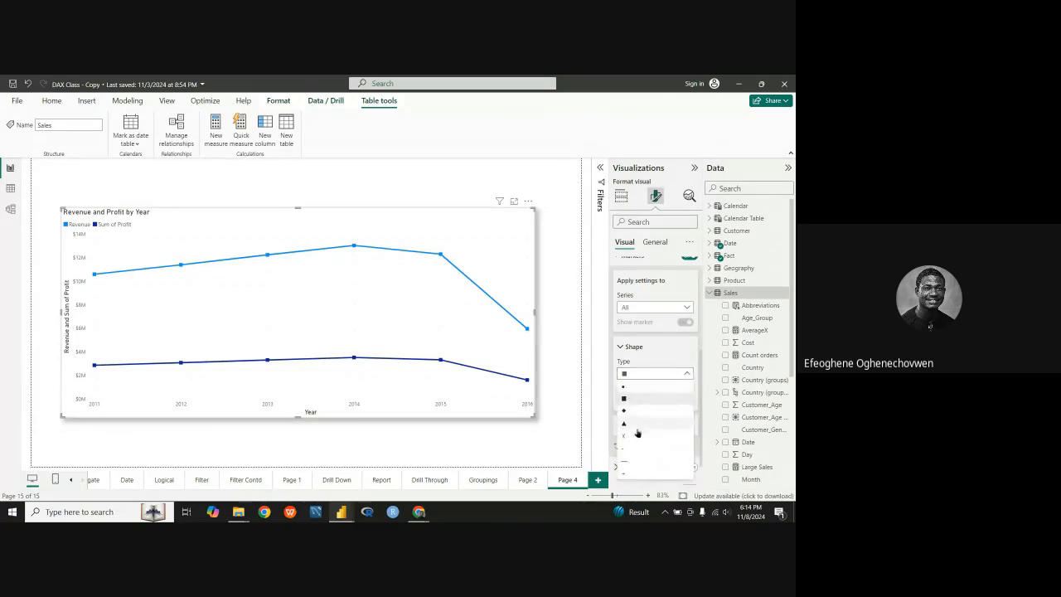
{"action": "left_click", "coordinate": [638, 435]}
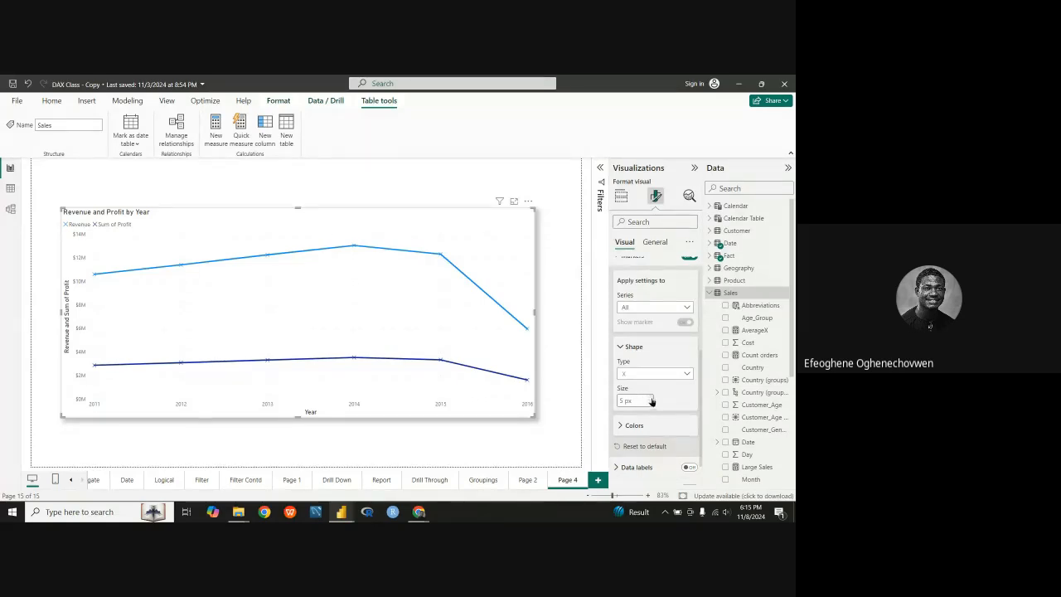
{"action": "left_click", "coordinate": [687, 374]}
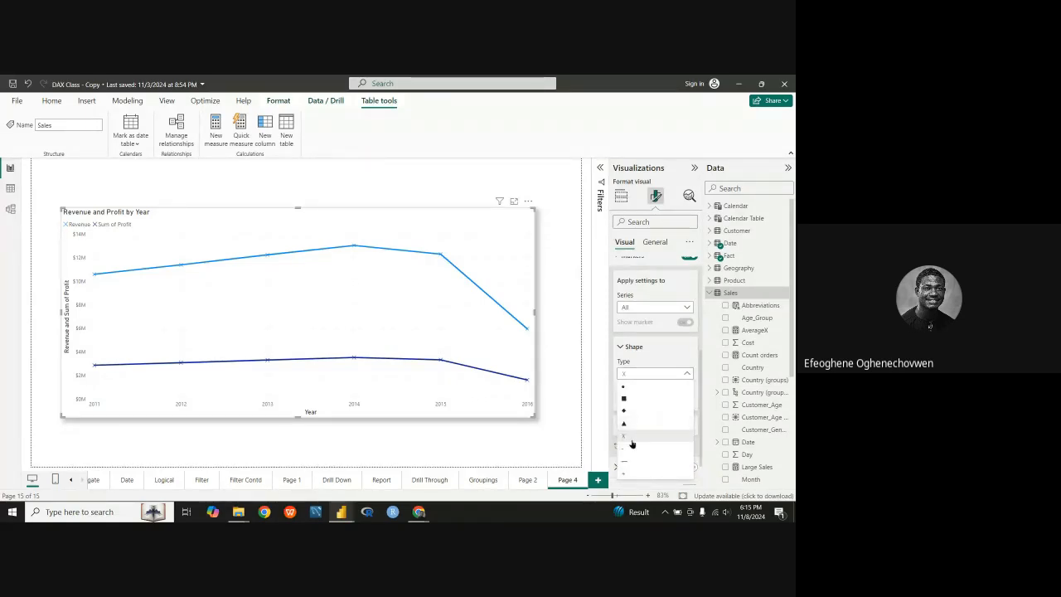
{"action": "left_click", "coordinate": [661, 399]}
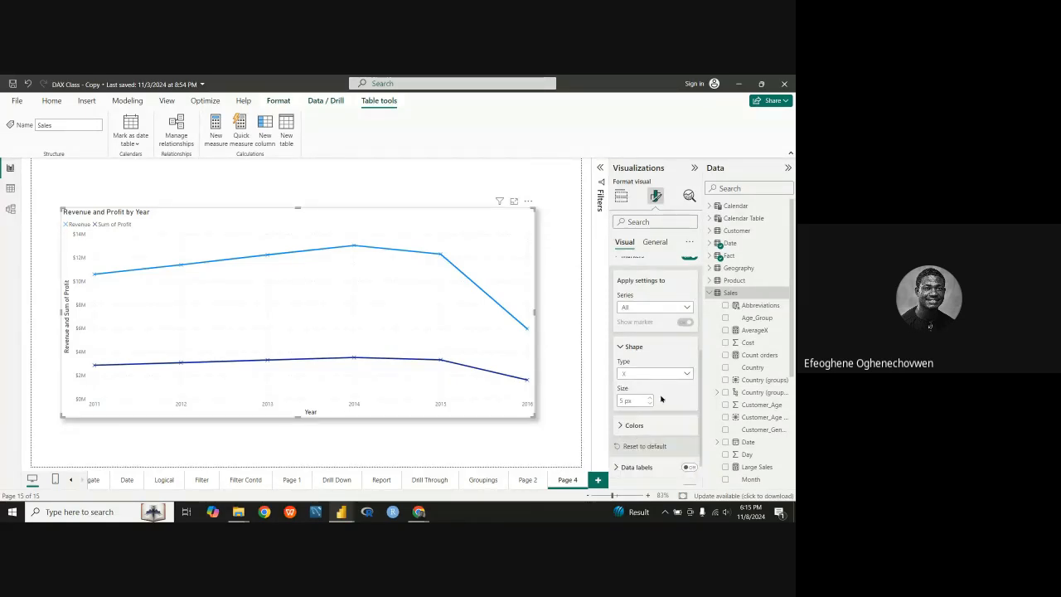
Select and deselect the 2015 profit point, and enlarge the X markers to 10 px.
{"action": "left_click", "coordinate": [439, 362]}
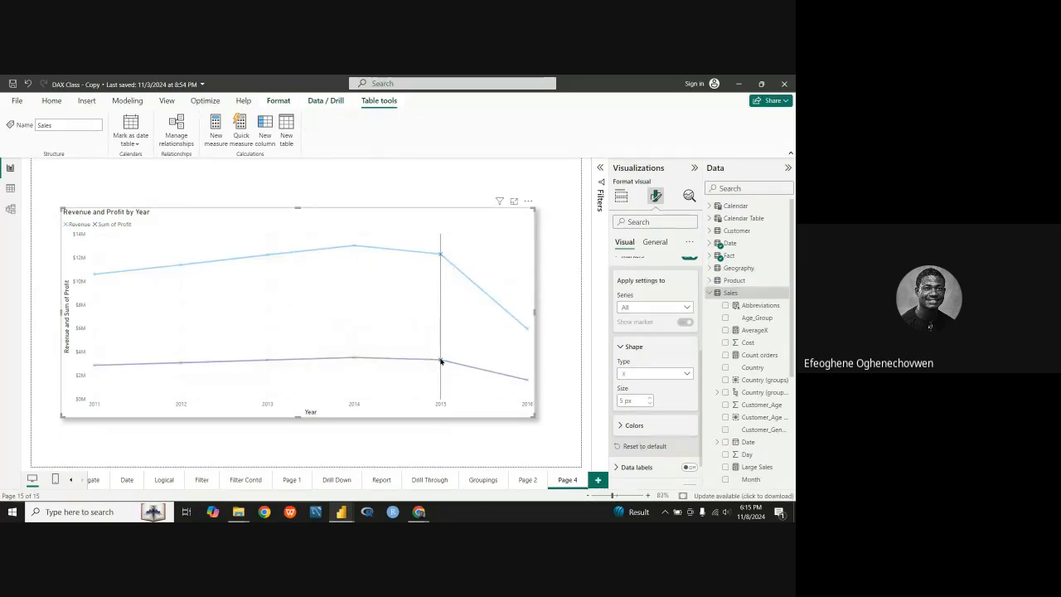
{"action": "left_click", "coordinate": [440, 361]}
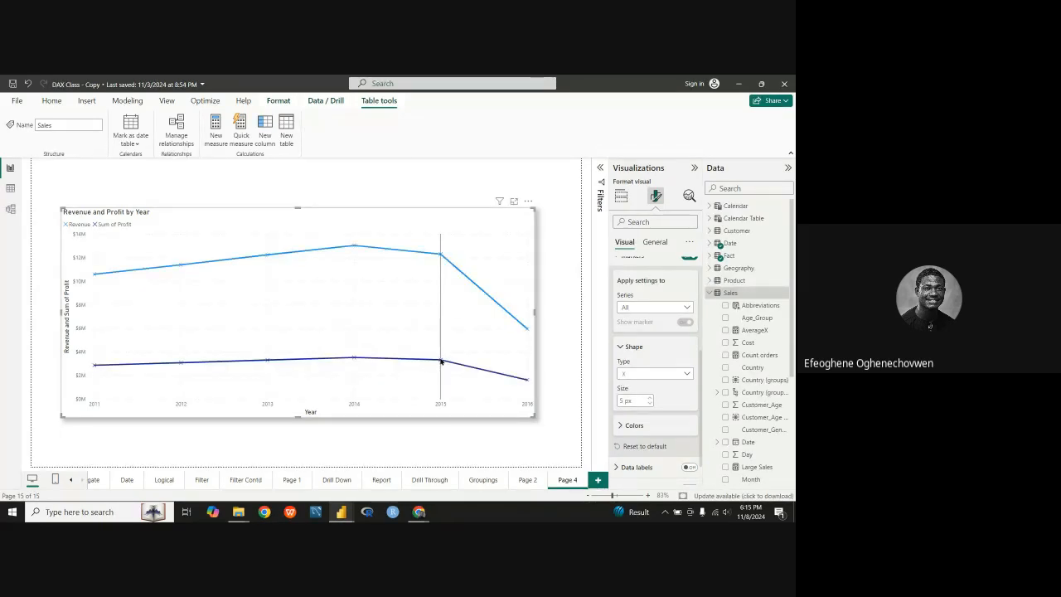
{"action": "left_click", "coordinate": [648, 402]}
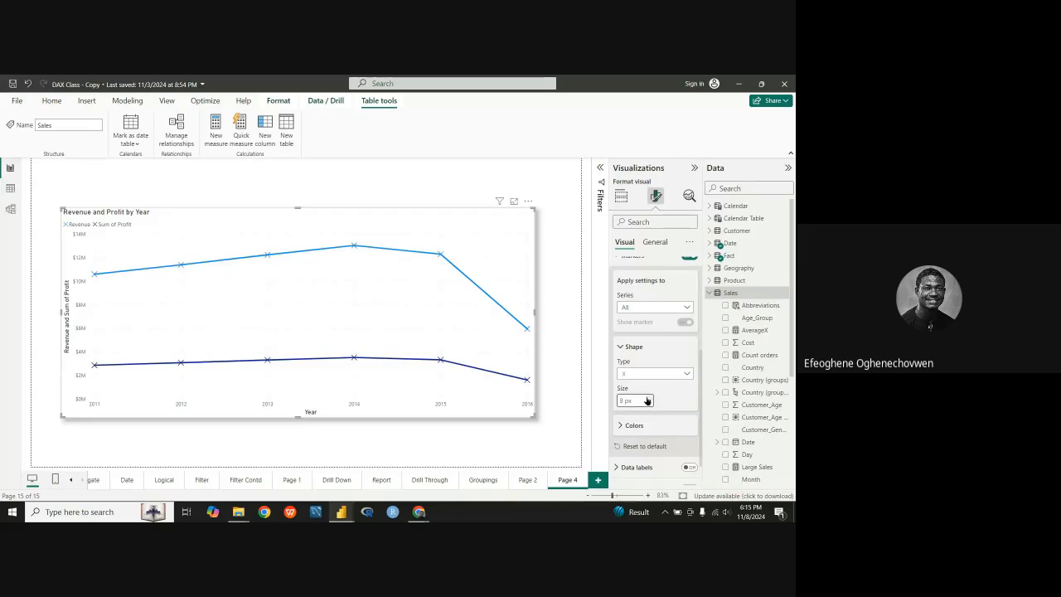
{"action": "left_click", "coordinate": [647, 401]}
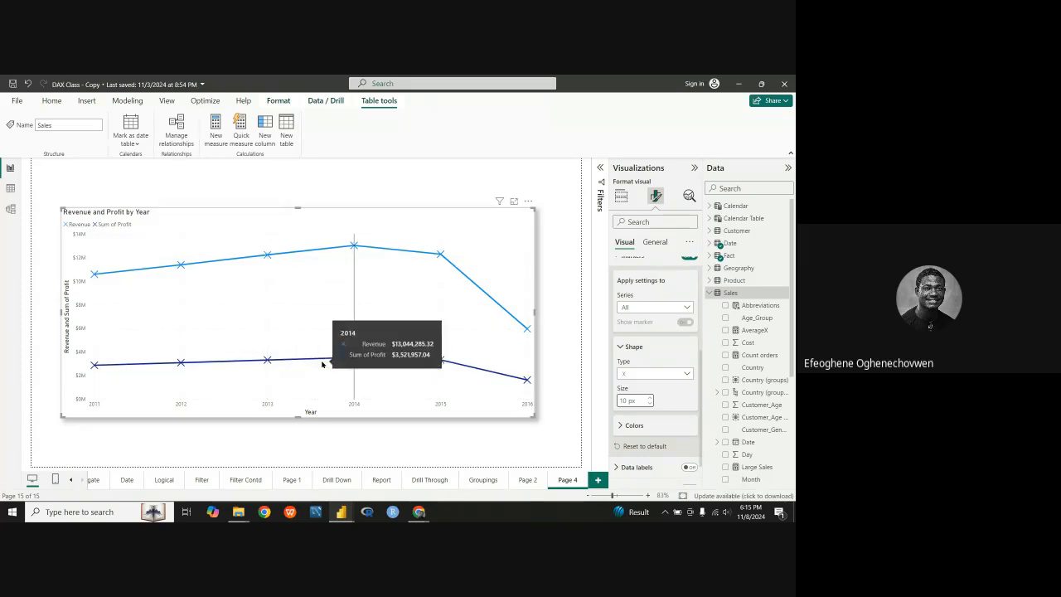
Set the marker type of all series to square.
{"action": "left_click", "coordinate": [685, 375]}
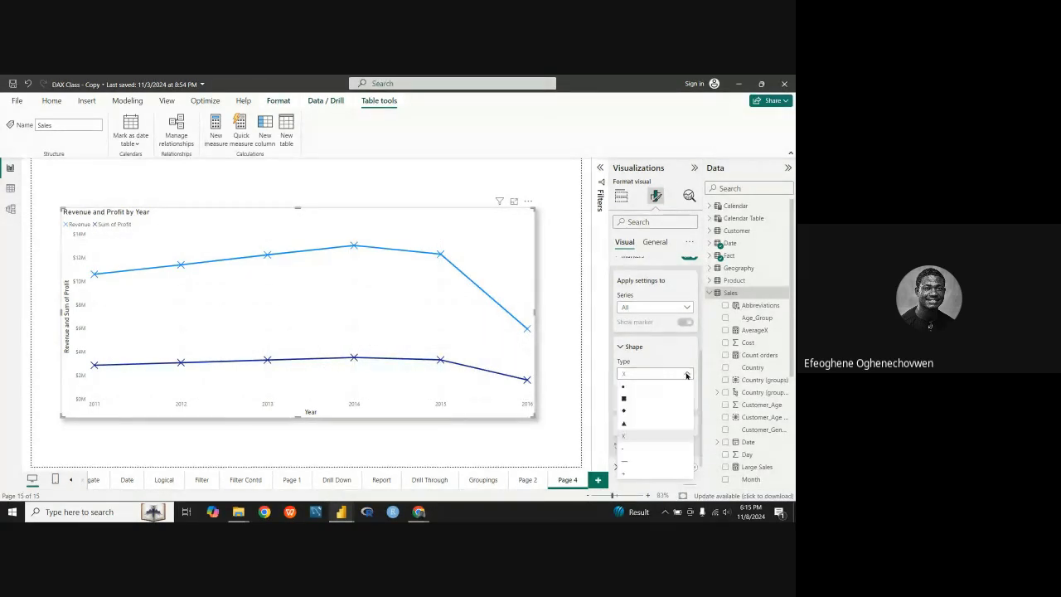
{"action": "left_click", "coordinate": [635, 387]}
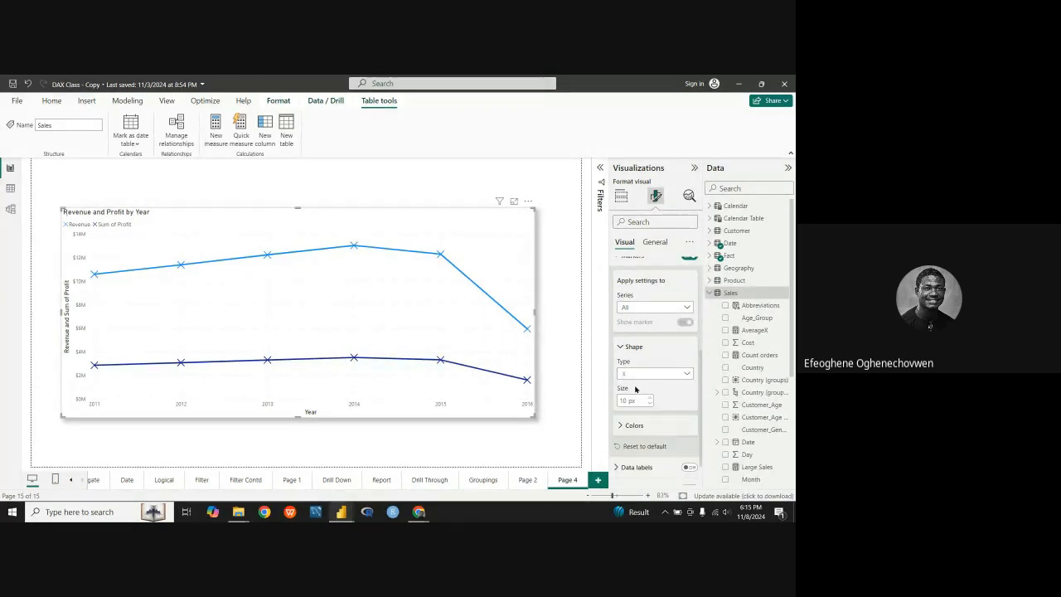
{"action": "left_click", "coordinate": [685, 375]}
{"action": "left_click", "coordinate": [633, 400]}
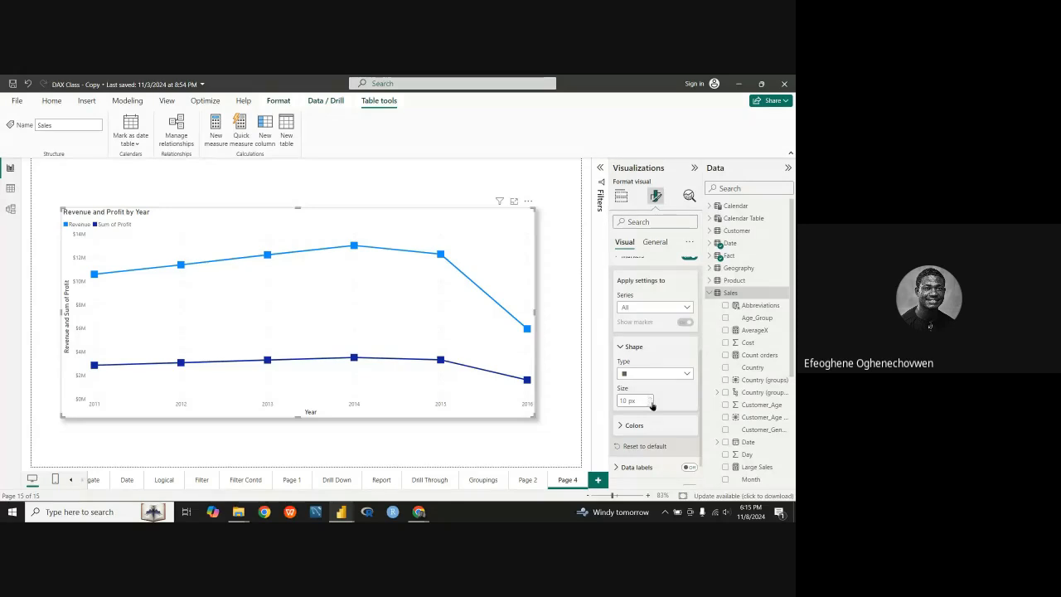
Reduce the size of the square markers to 6 px and collapse the marker shape settings.
{"action": "left_click", "coordinate": [650, 403]}
{"action": "left_click", "coordinate": [650, 404]}
{"action": "left_click", "coordinate": [651, 403]}
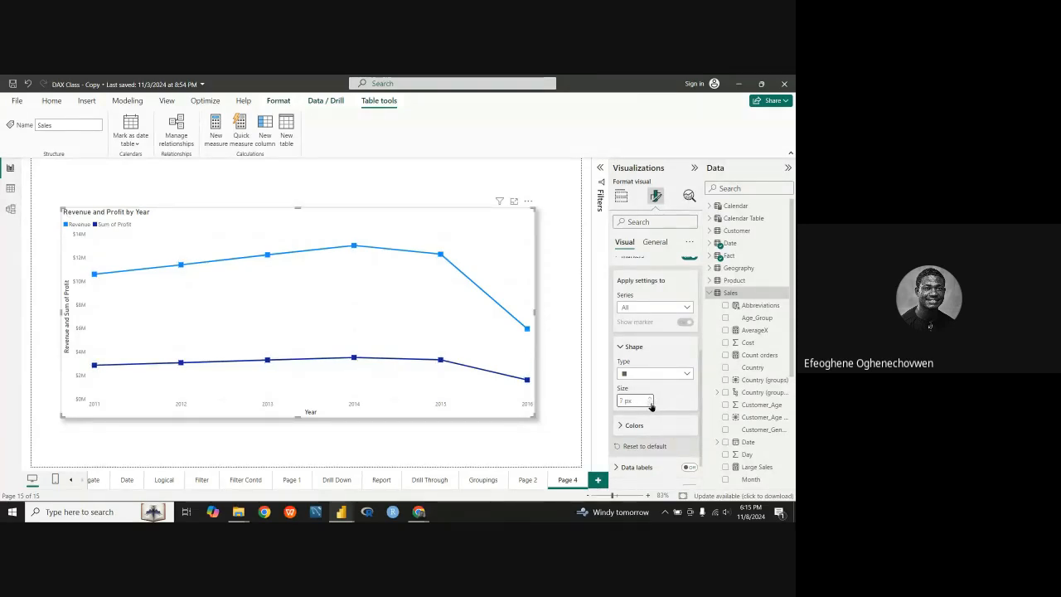
{"action": "left_click", "coordinate": [650, 403]}
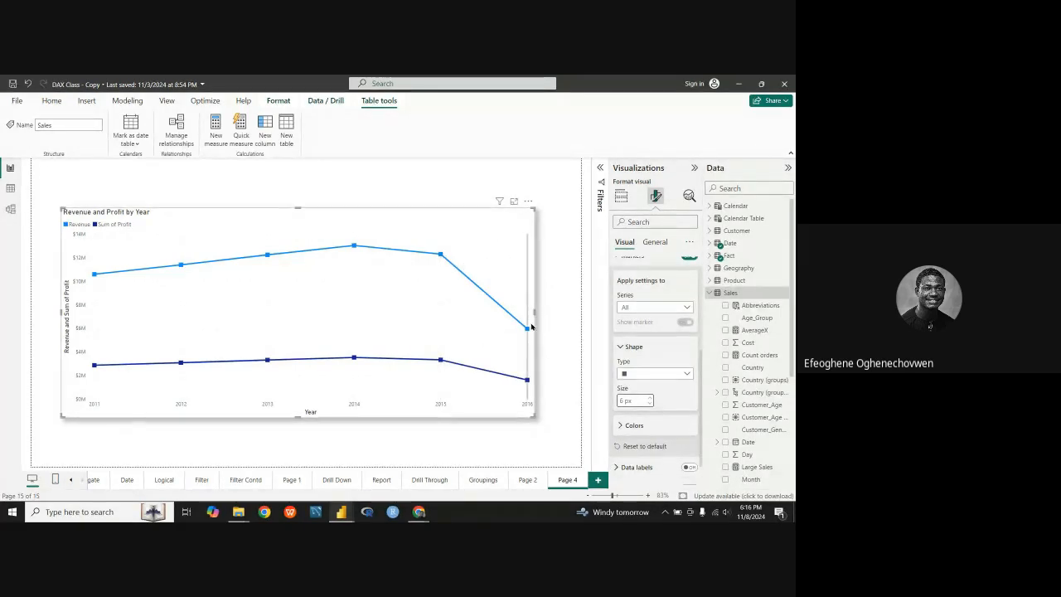
{"action": "left_click", "coordinate": [650, 404]}
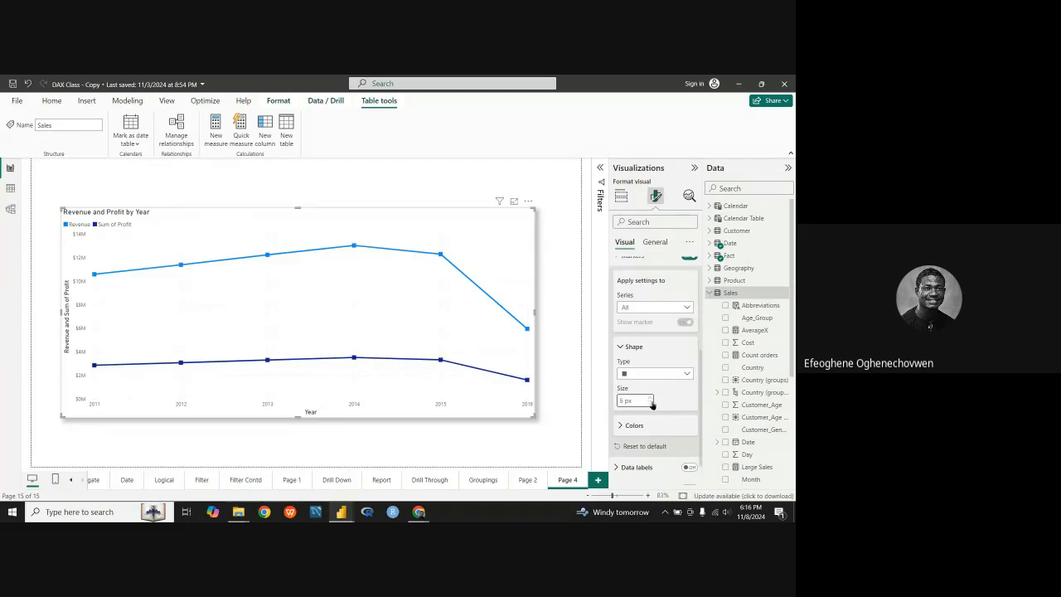
{"action": "left_click", "coordinate": [650, 397]}
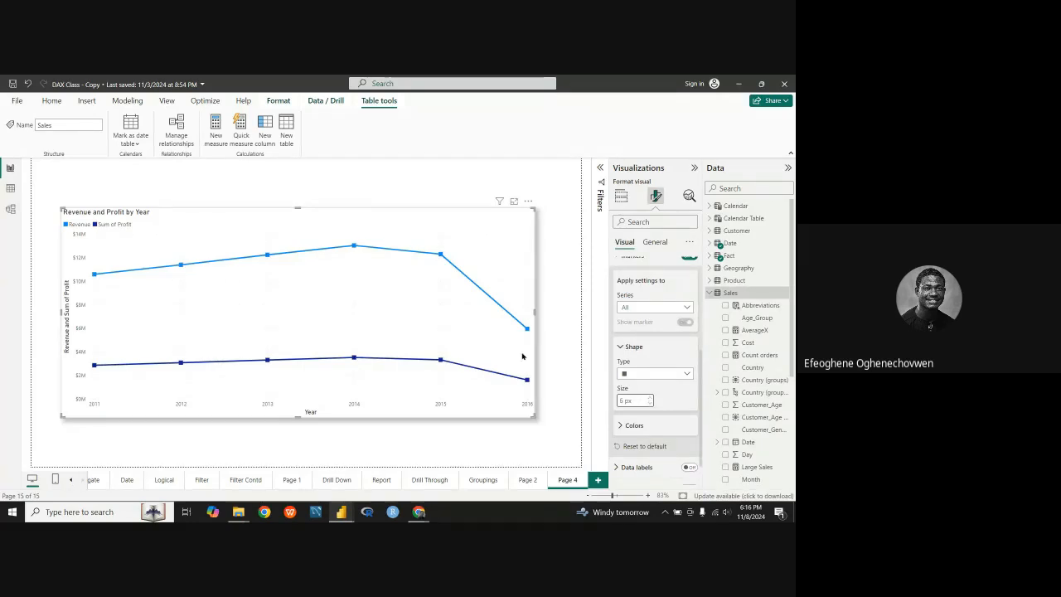
{"action": "left_click", "coordinate": [622, 349]}
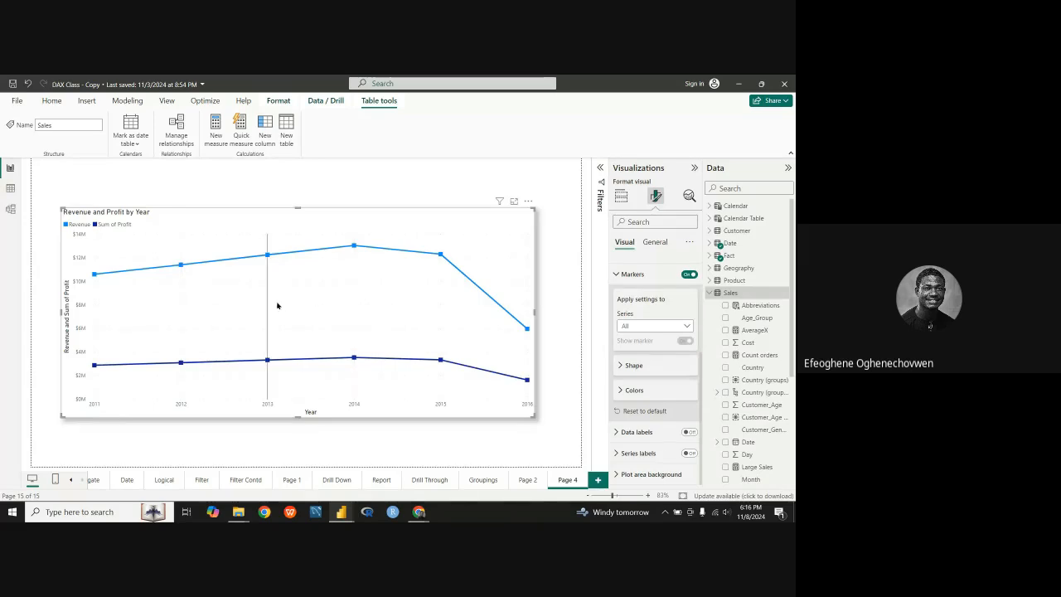
Show the line chart's field assignments, collapse the Sales table and expand the Fact table in the data list.
{"action": "mouse_move", "coordinate": [232, 308]}
{"action": "left_click", "coordinate": [621, 198]}
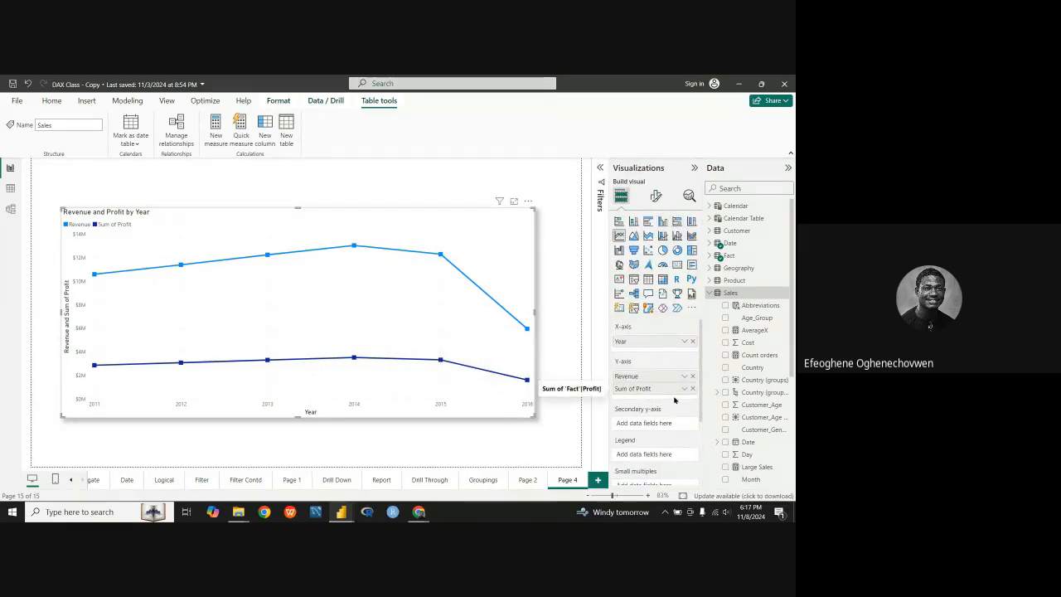
{"action": "scroll", "coordinate": [754, 427], "scroll_direction": "down", "scroll_amount": 3}
{"action": "scroll", "coordinate": [754, 427], "scroll_direction": "up", "scroll_amount": 3}
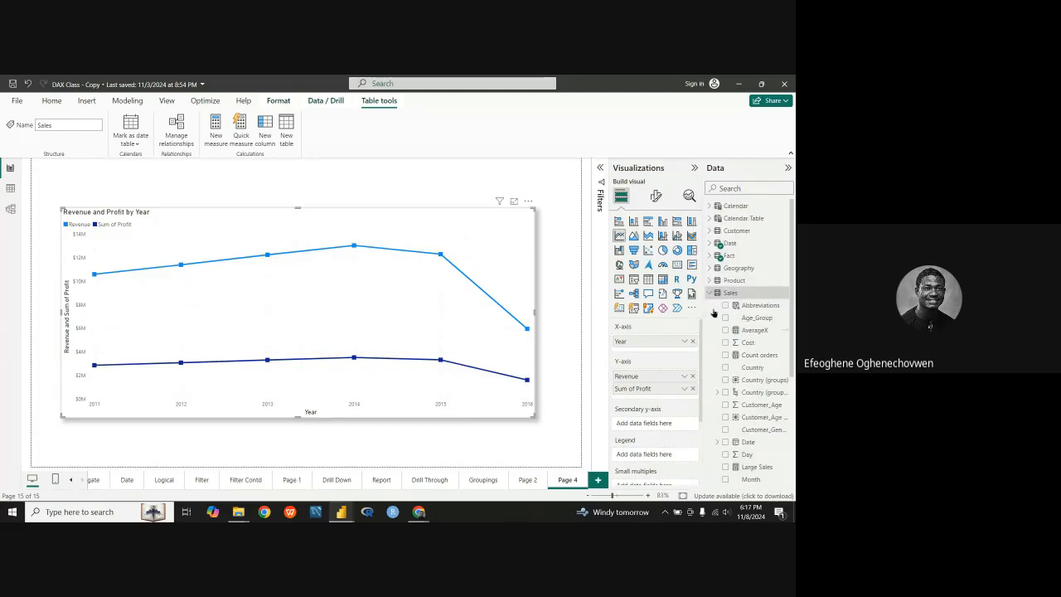
{"action": "left_click", "coordinate": [708, 293]}
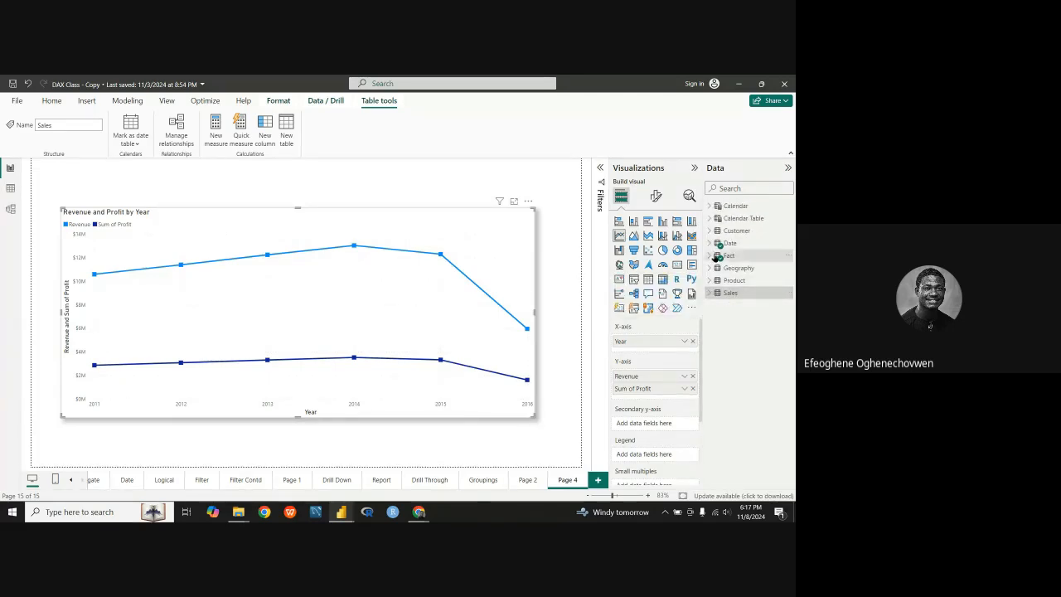
{"action": "left_click", "coordinate": [714, 256]}
{"action": "left_click", "coordinate": [711, 257]}
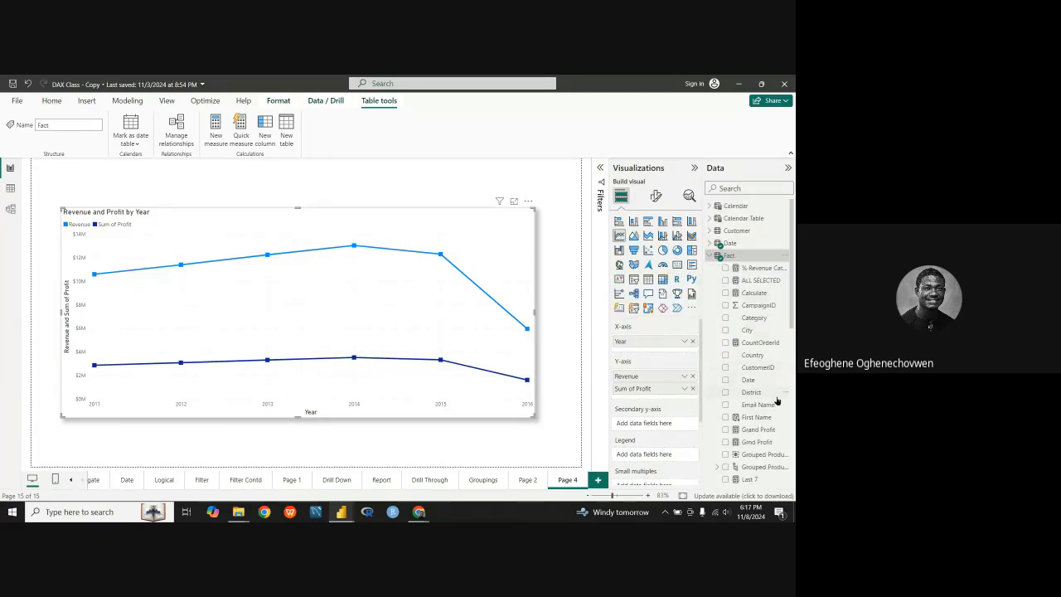
Add the Total Cost measure from the Fact table to the line chart's Y-axis below Sum of Profit.
{"action": "scroll", "coordinate": [777, 398], "scroll_direction": "down", "scroll_amount": 5}
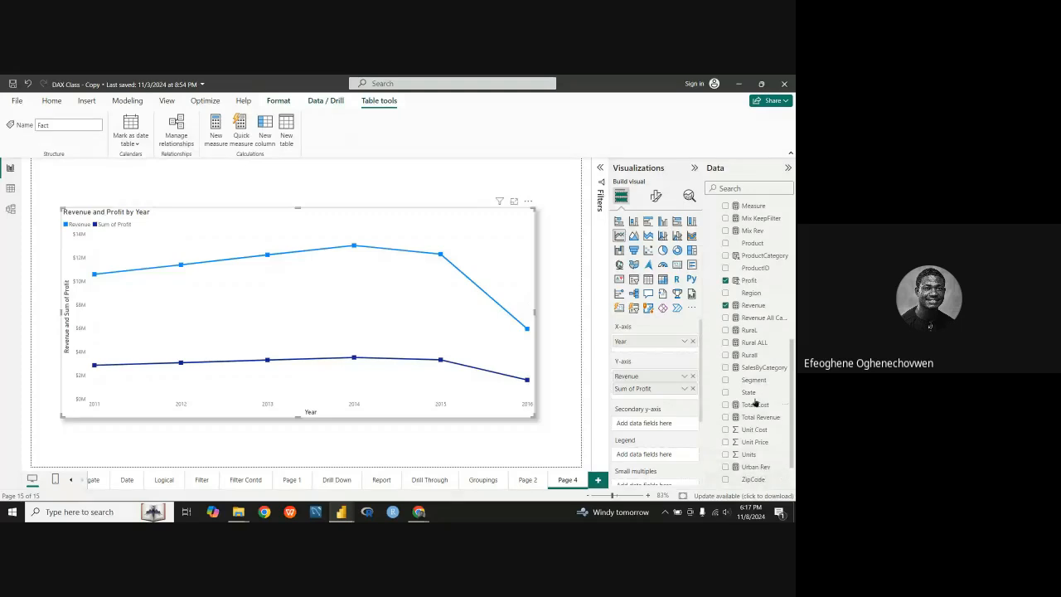
{"action": "scroll", "coordinate": [756, 287], "scroll_direction": "up", "scroll_amount": 3}
{"action": "scroll", "coordinate": [767, 423], "scroll_direction": "down", "scroll_amount": 5}
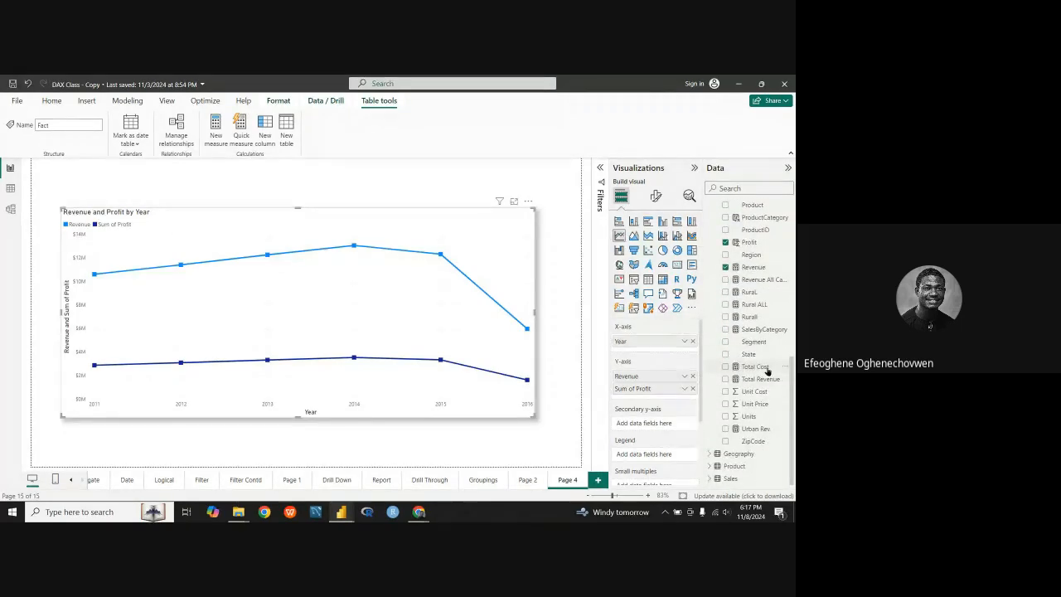
{"action": "left_click_drag", "start_coordinate": [767, 370], "coordinate": [670, 398]}
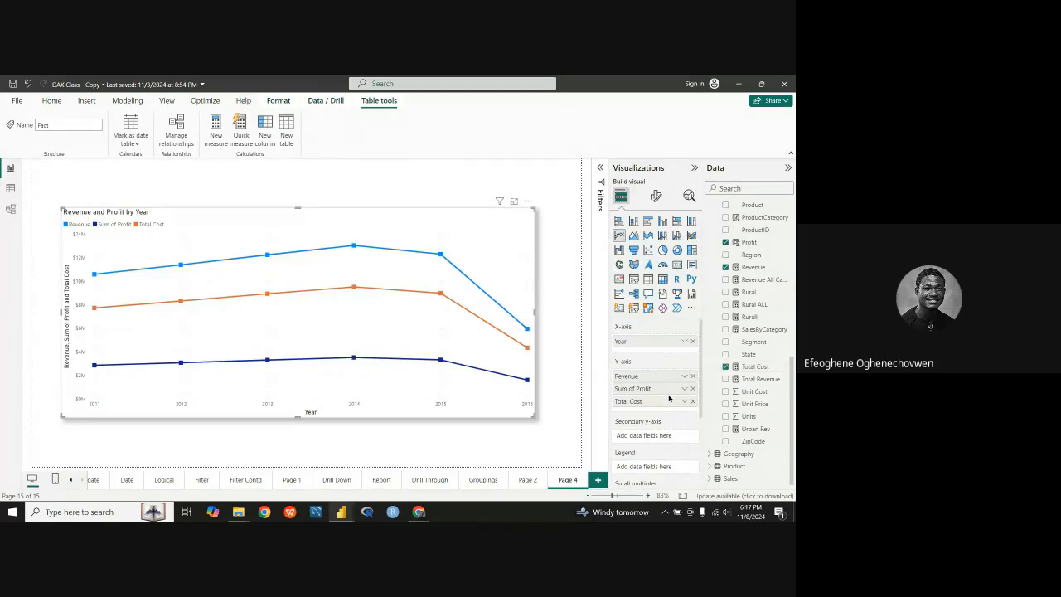
Reposition the line chart on the page, leaving it roughly centred vertically.
{"action": "left_click_drag", "start_coordinate": [357, 225], "coordinate": [344, 183]}
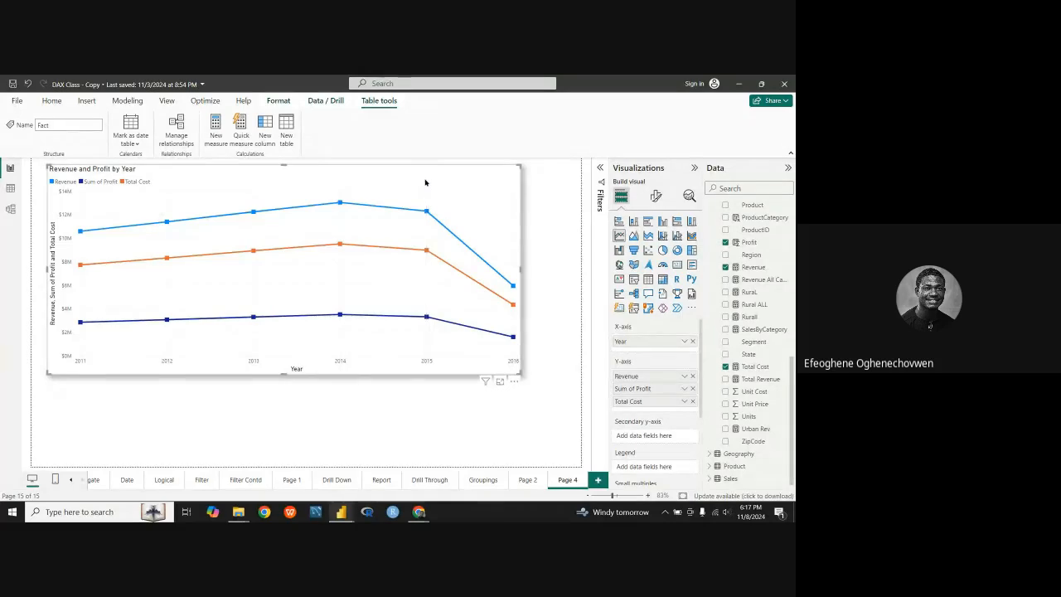
{"action": "left_click_drag", "start_coordinate": [426, 180], "coordinate": [428, 199]}
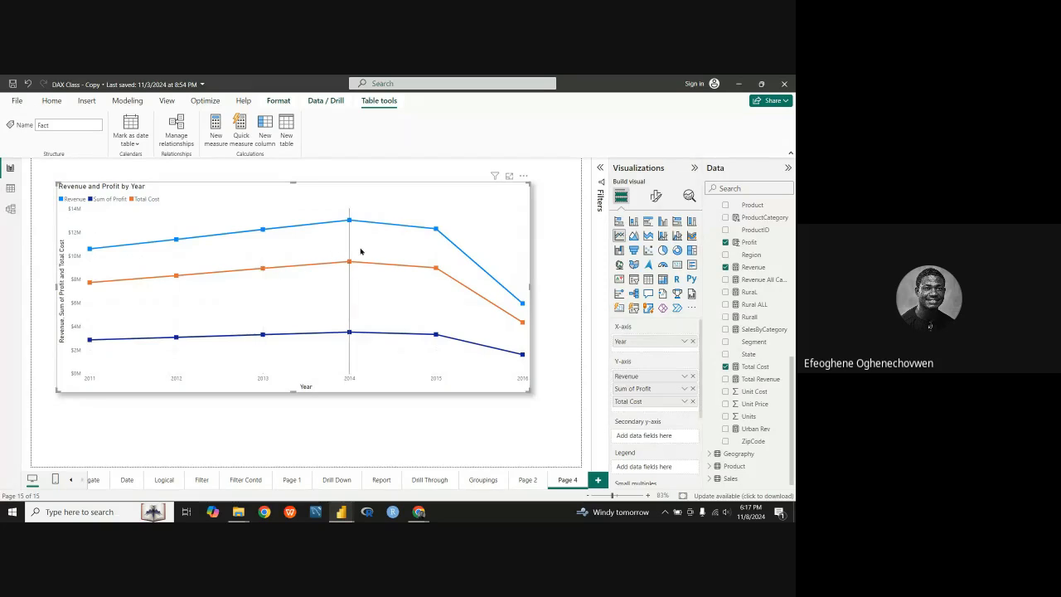
{"action": "mouse_move", "coordinate": [395, 283]}
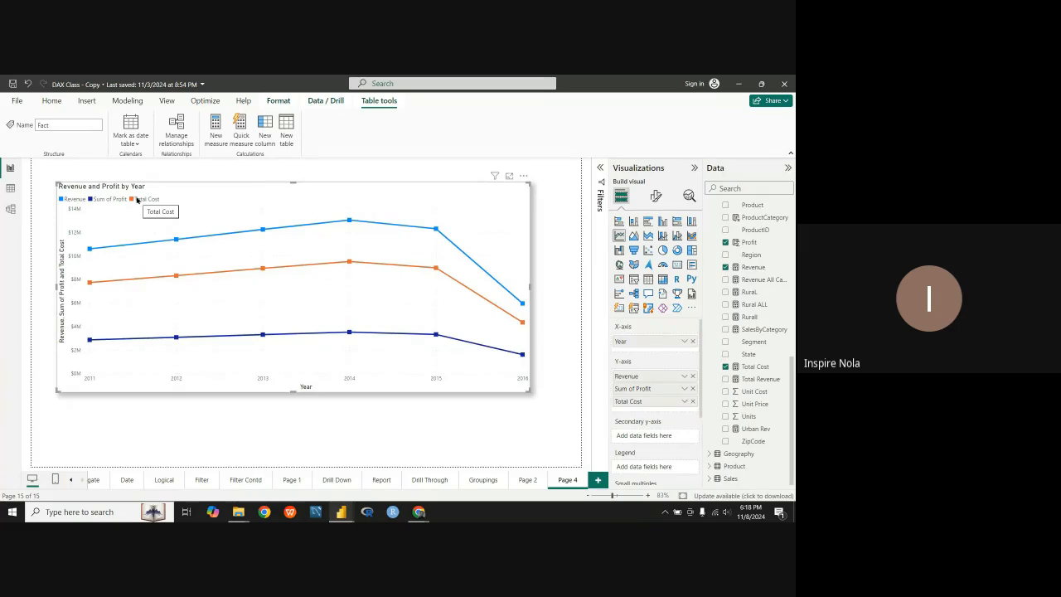
{"action": "left_click_drag", "start_coordinate": [315, 197], "coordinate": [323, 224]}
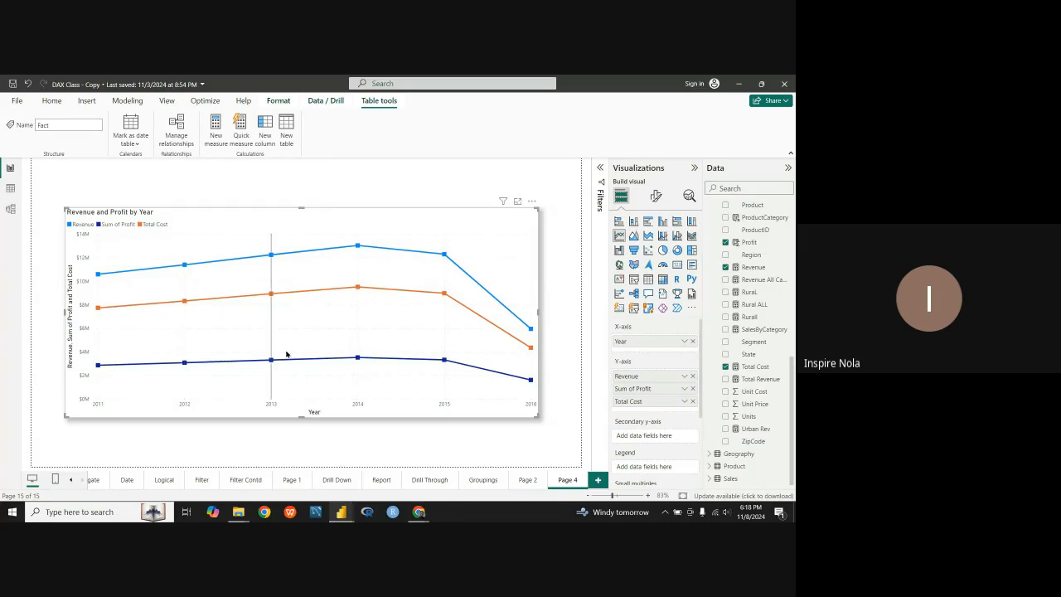
Examine the revenue, profit and total cost values of the 2013, 2014 and 2015 points on the line chart.
{"action": "mouse_move", "coordinate": [444, 367]}
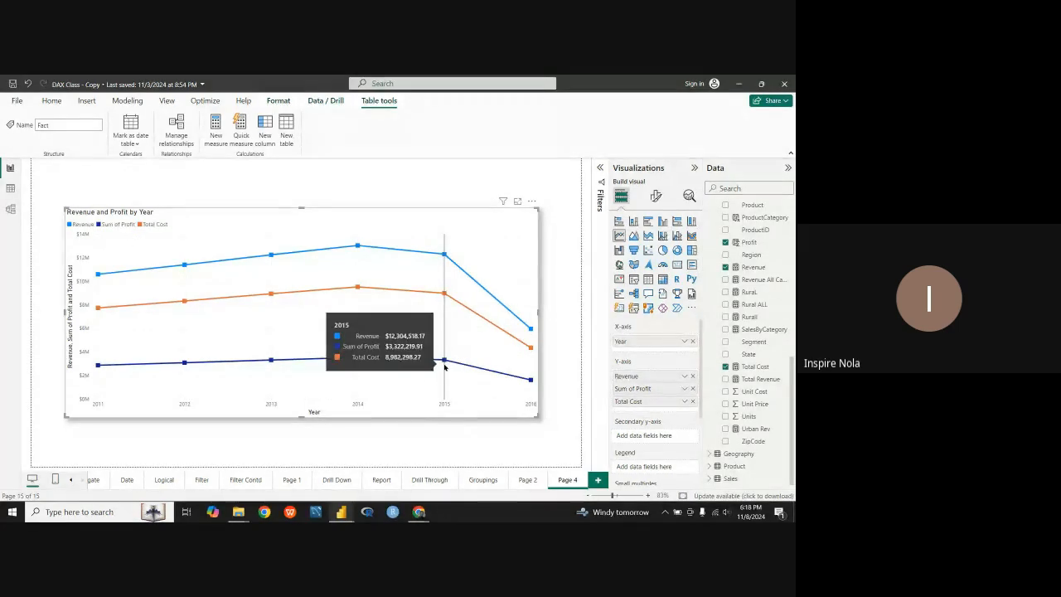
{"action": "mouse_move", "coordinate": [520, 326]}
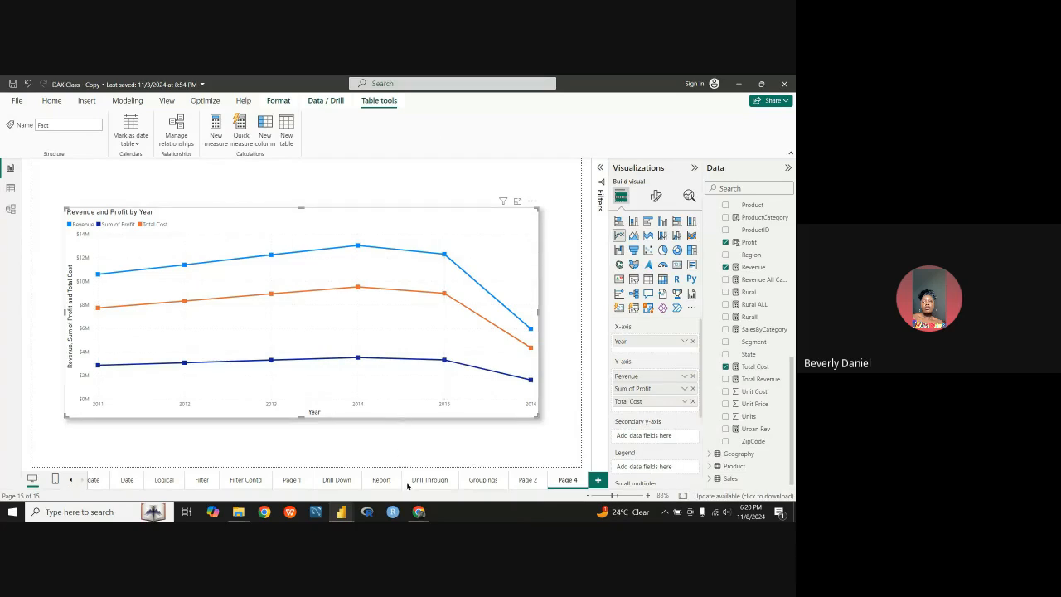
{"action": "mouse_move", "coordinate": [418, 511]}
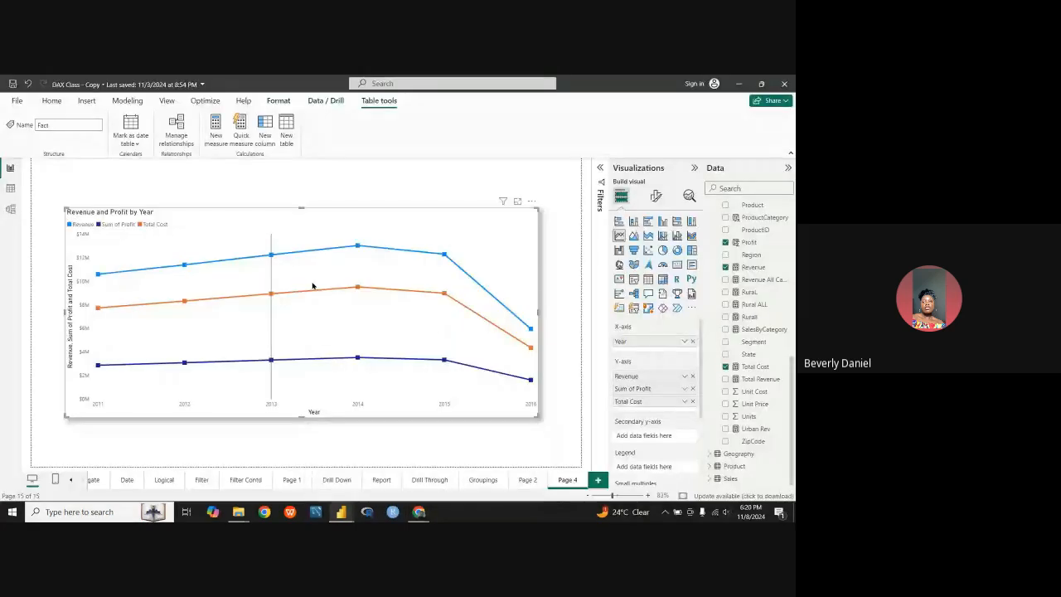
{"action": "mouse_move", "coordinate": [313, 286]}
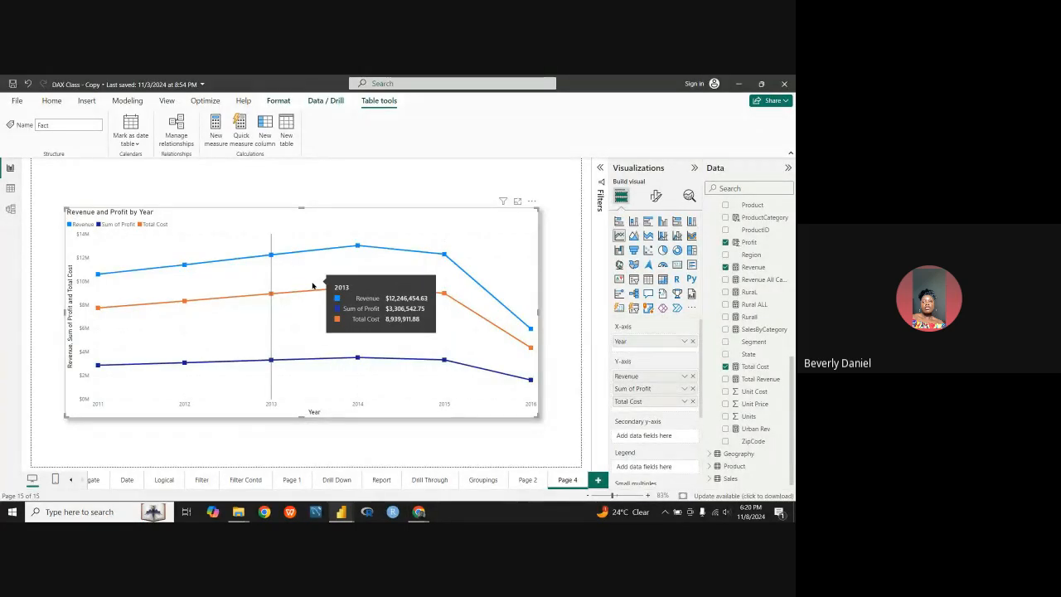
{"action": "mouse_move", "coordinate": [426, 326]}
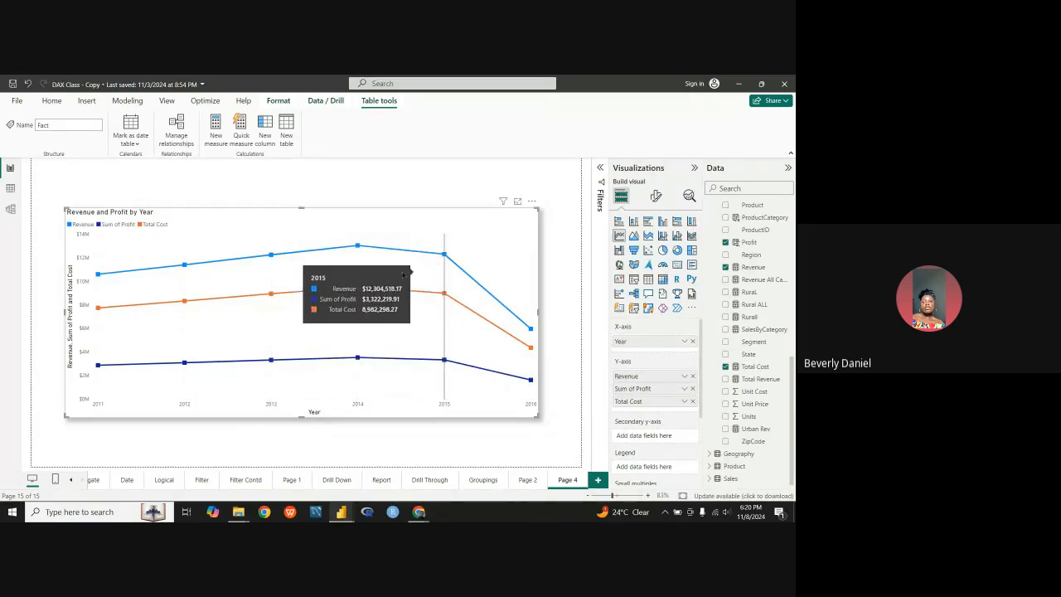
{"action": "mouse_move", "coordinate": [358, 249]}
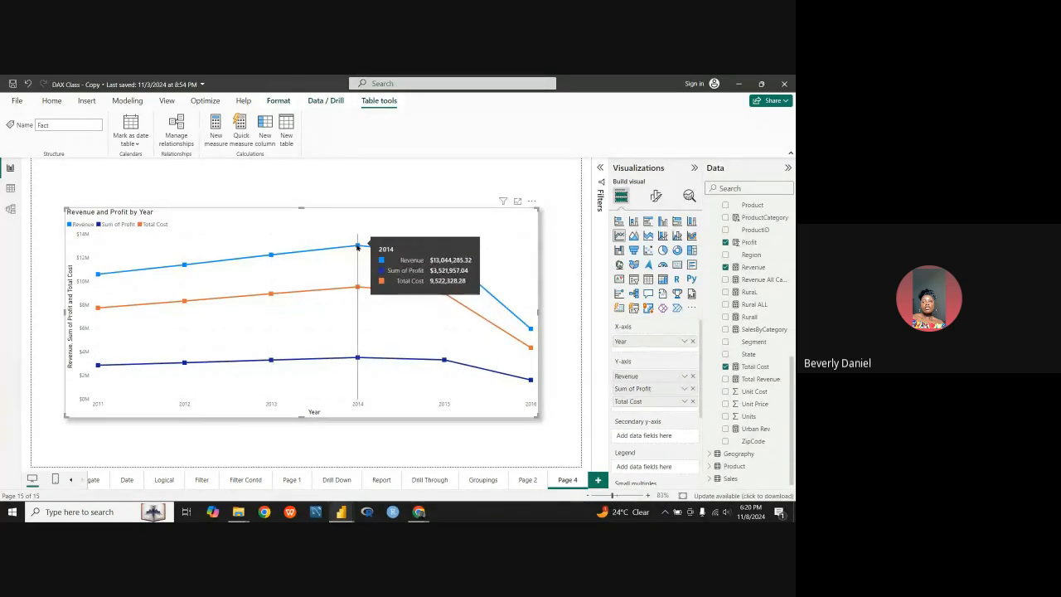
{"action": "left_click", "coordinate": [357, 247]}
{"action": "left_click", "coordinate": [358, 246]}
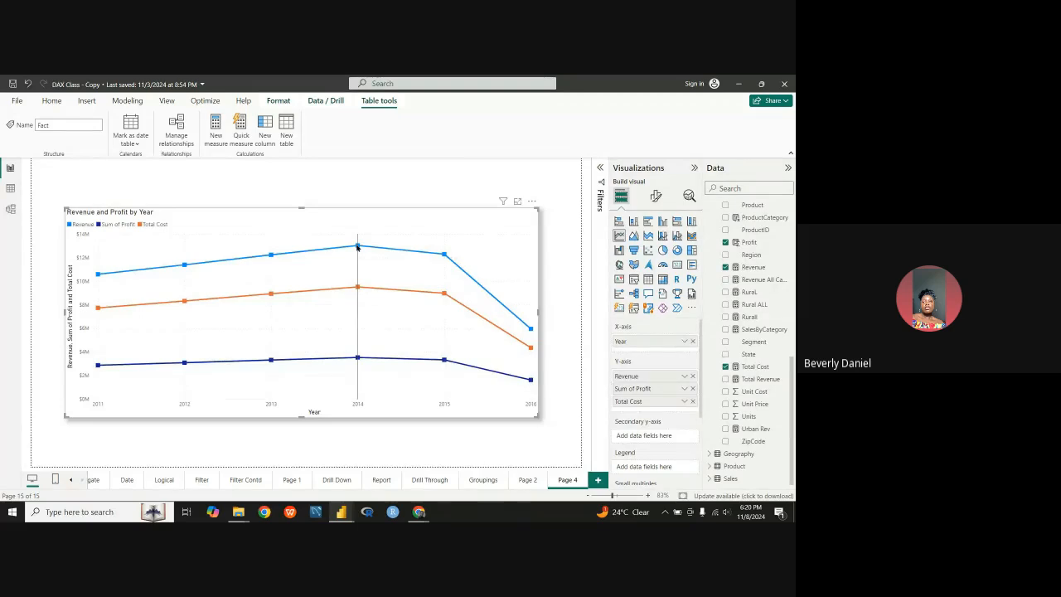
{"action": "mouse_move", "coordinate": [356, 245]}
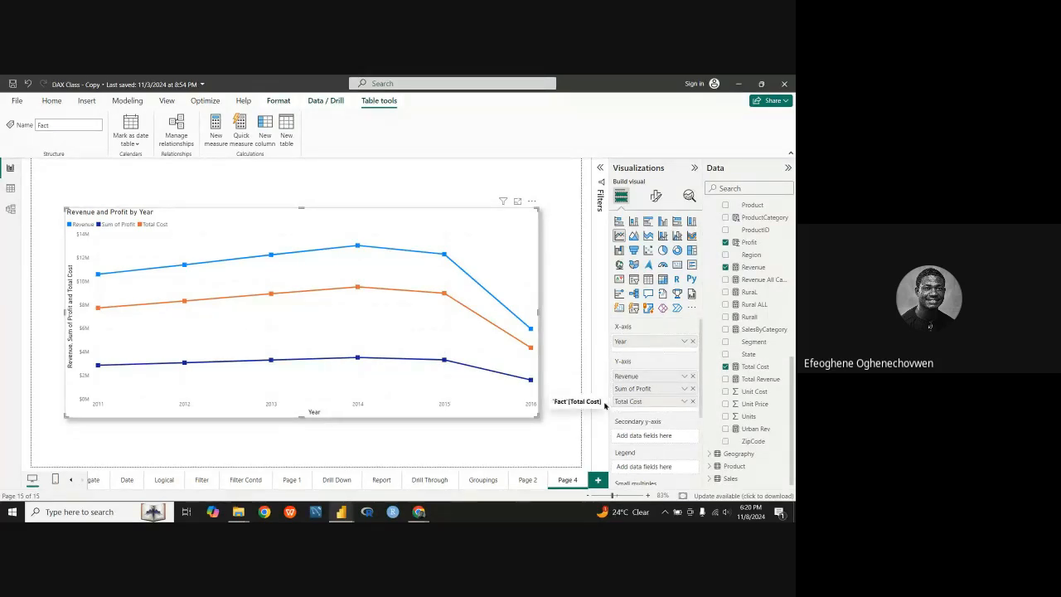
Remove Total Cost from the line chart's Y-axis.
{"action": "left_click", "coordinate": [692, 401]}
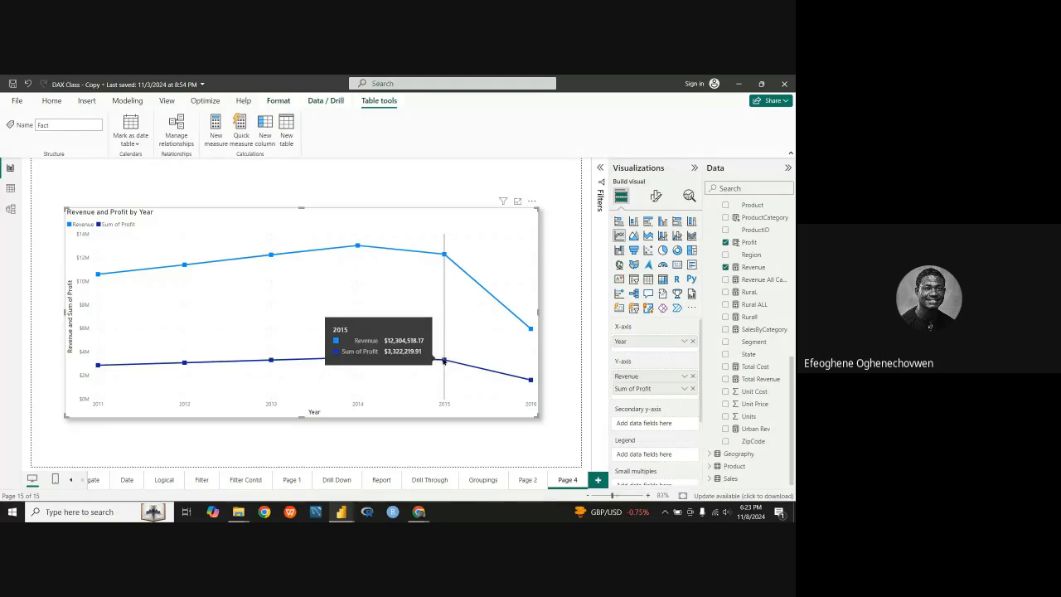
On the Drill Through page, remove Revenue from the X-axis of the stacked bar chart by month.
{"action": "left_click", "coordinate": [479, 480]}
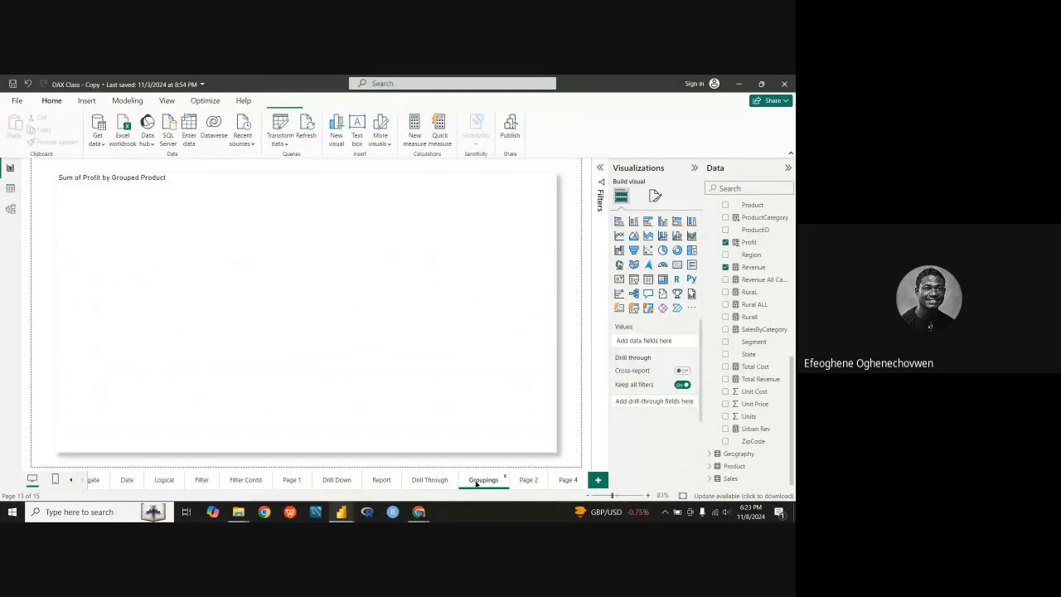
{"action": "left_click", "coordinate": [429, 480]}
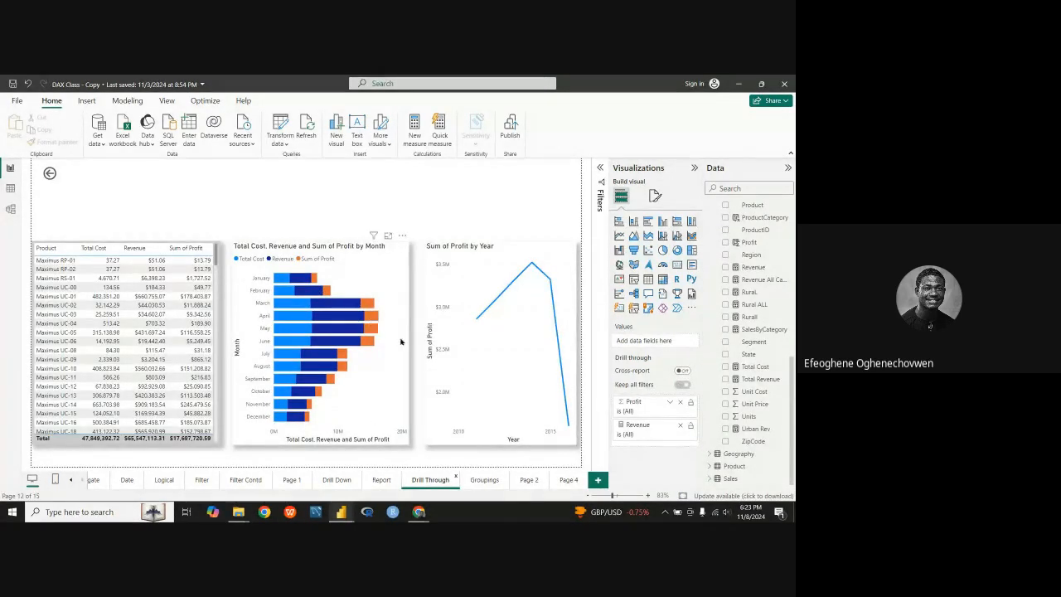
{"action": "left_click", "coordinate": [371, 261]}
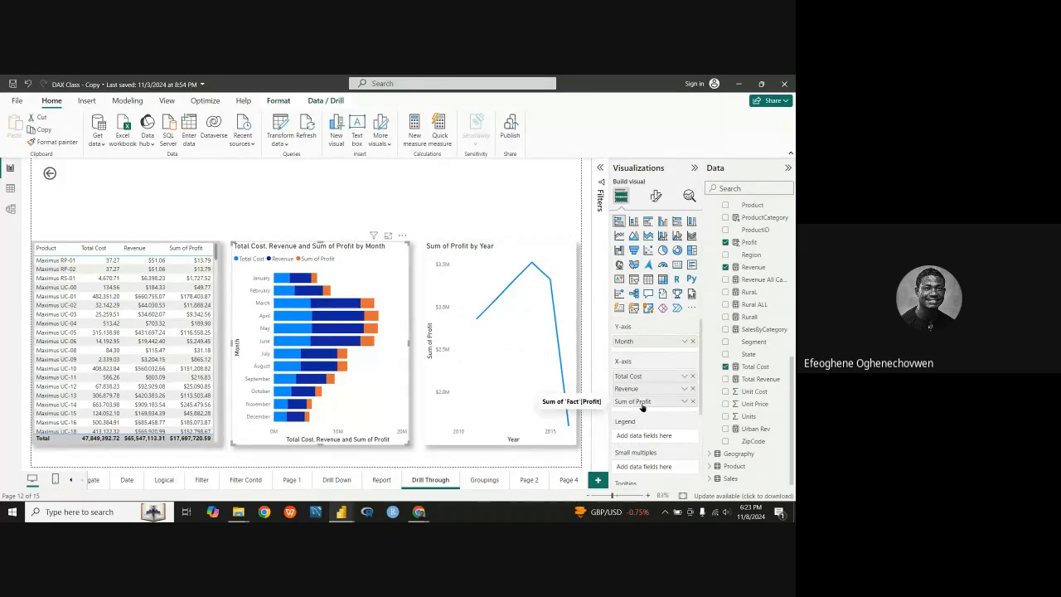
{"action": "left_click", "coordinate": [692, 388]}
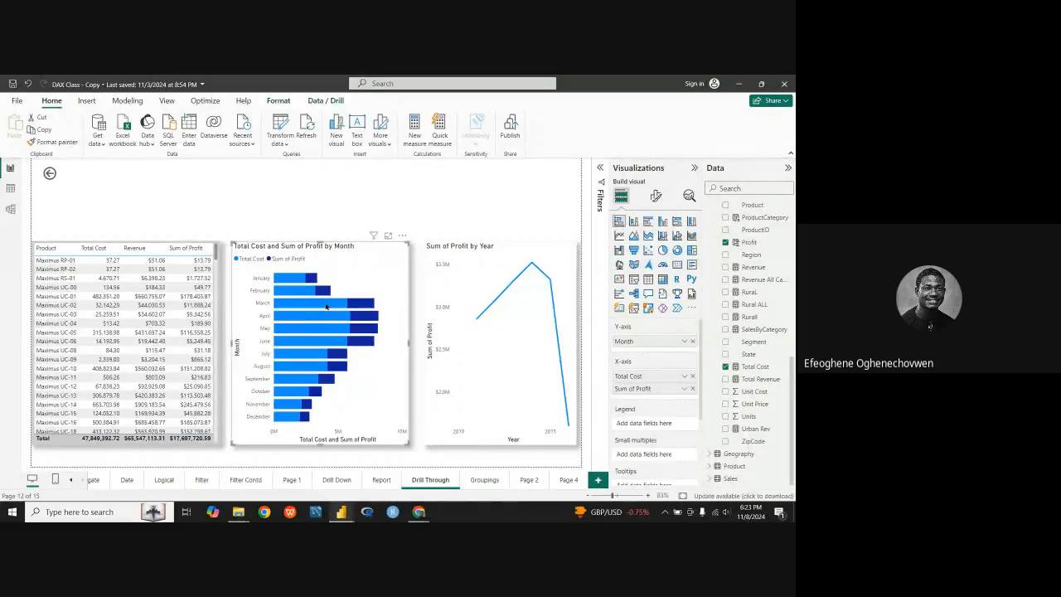
{"action": "mouse_move", "coordinate": [311, 281]}
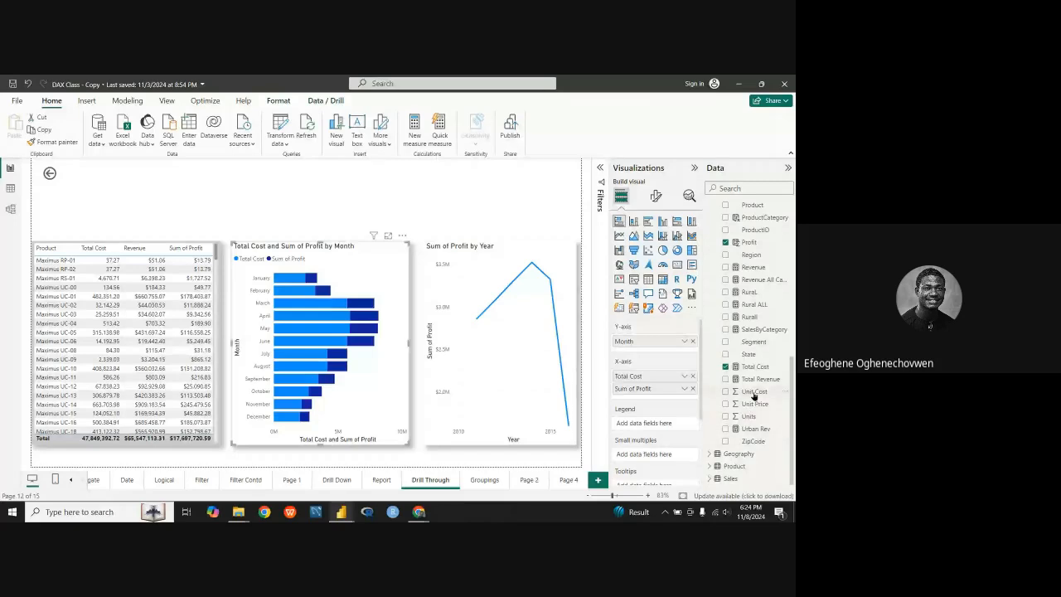
Add Revenue from the Fact table back to the bar chart's X-axis, between Total Cost and Sum of Profit.
{"action": "left_click_drag", "start_coordinate": [753, 396], "coordinate": [765, 438]}
{"action": "scroll", "coordinate": [761, 435], "scroll_direction": "up", "scroll_amount": 5}
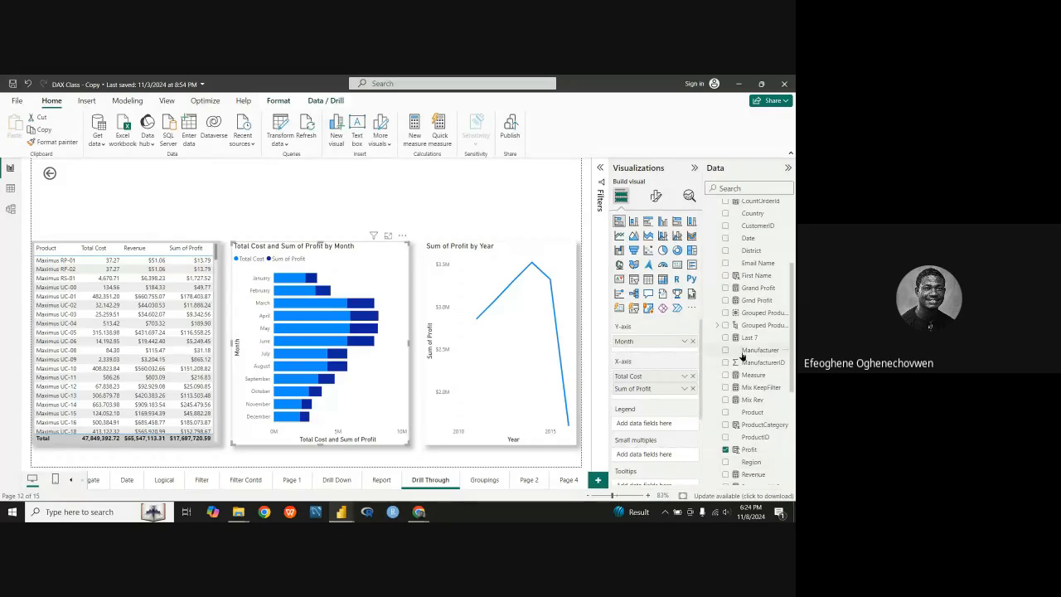
{"action": "scroll", "coordinate": [746, 365], "scroll_direction": "down", "scroll_amount": 5}
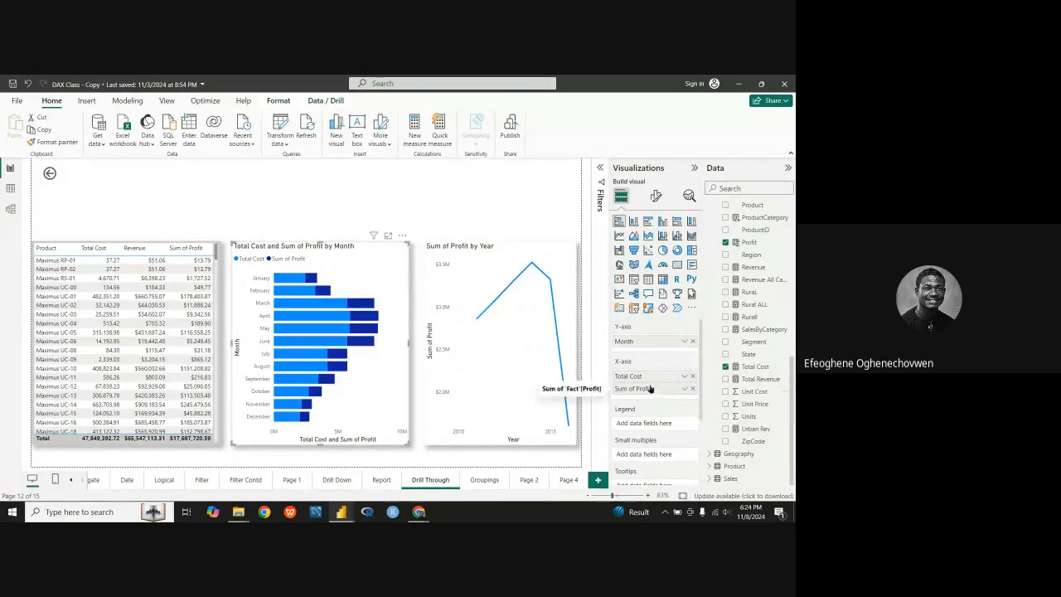
{"action": "scroll", "coordinate": [761, 377], "scroll_direction": "up", "scroll_amount": 4}
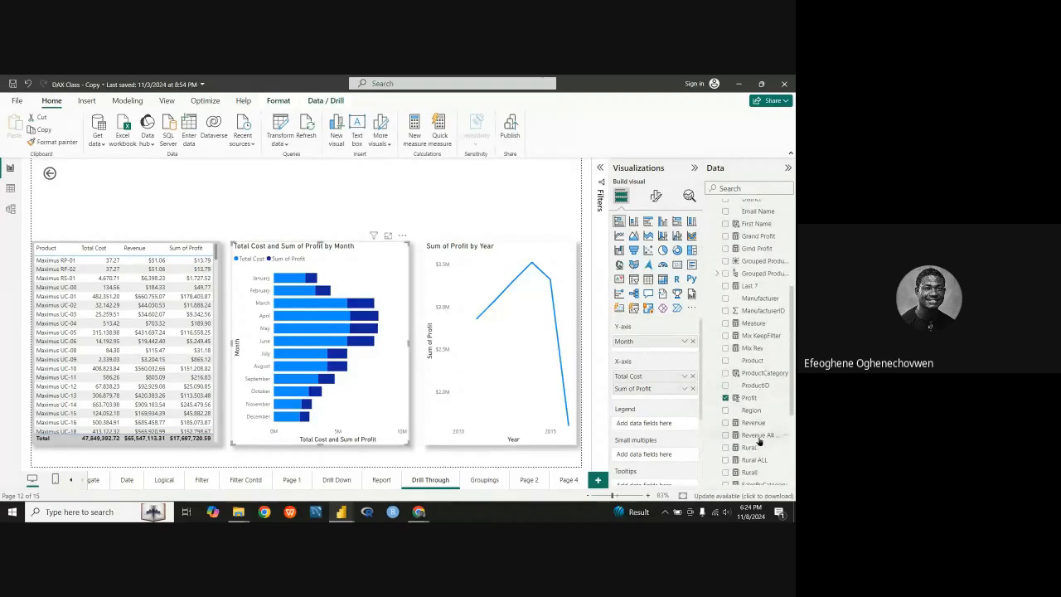
{"action": "scroll", "coordinate": [761, 425], "scroll_direction": "down", "scroll_amount": 1}
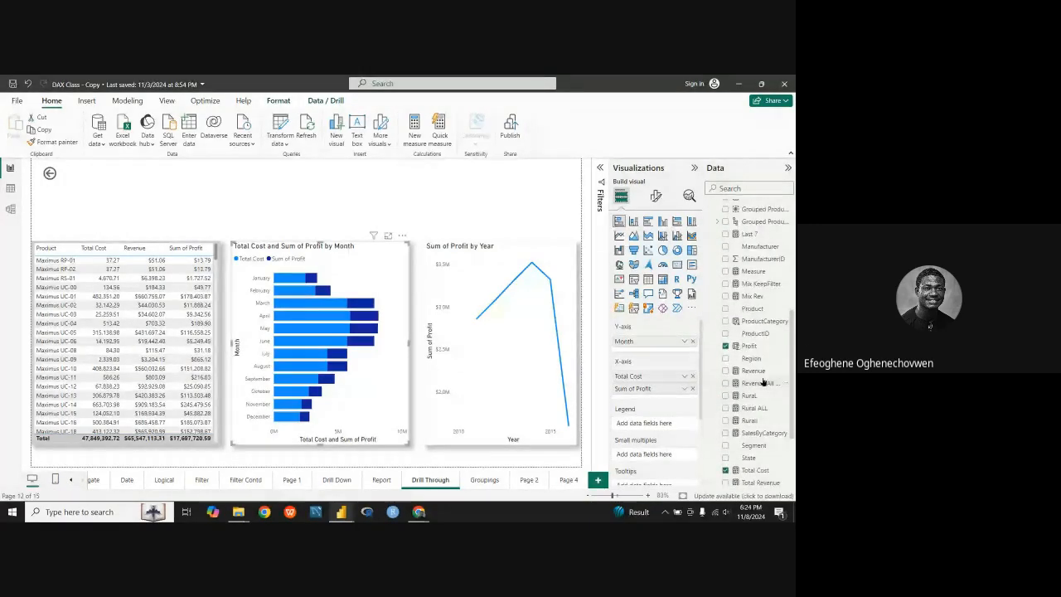
{"action": "left_click_drag", "start_coordinate": [753, 370], "coordinate": [654, 405]}
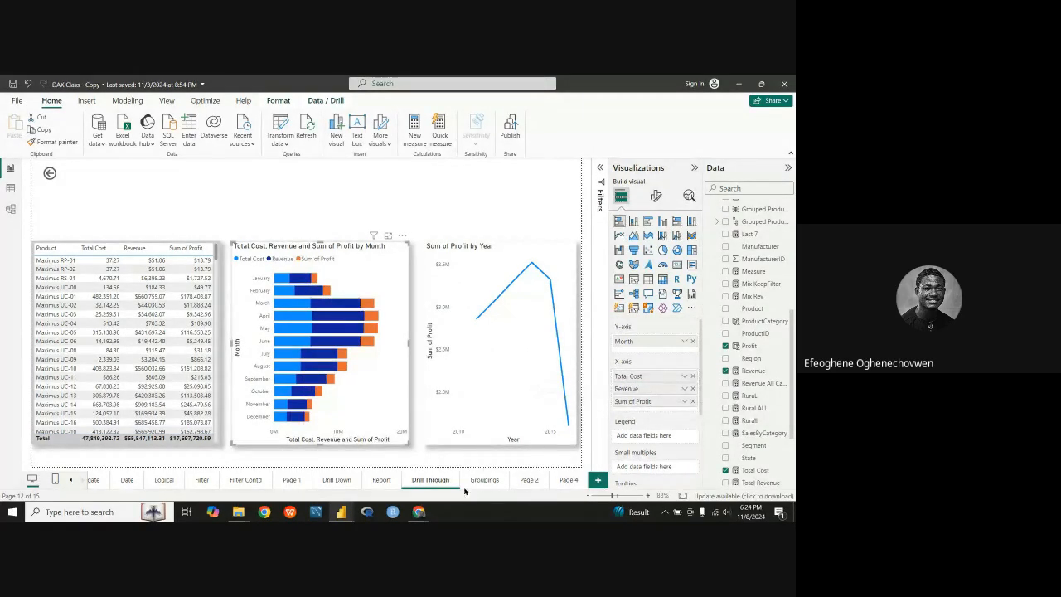
On Page 4, move the revenue and profit line chart to the page's upper-left area and reduce its width and height.
{"action": "left_click", "coordinate": [568, 480]}
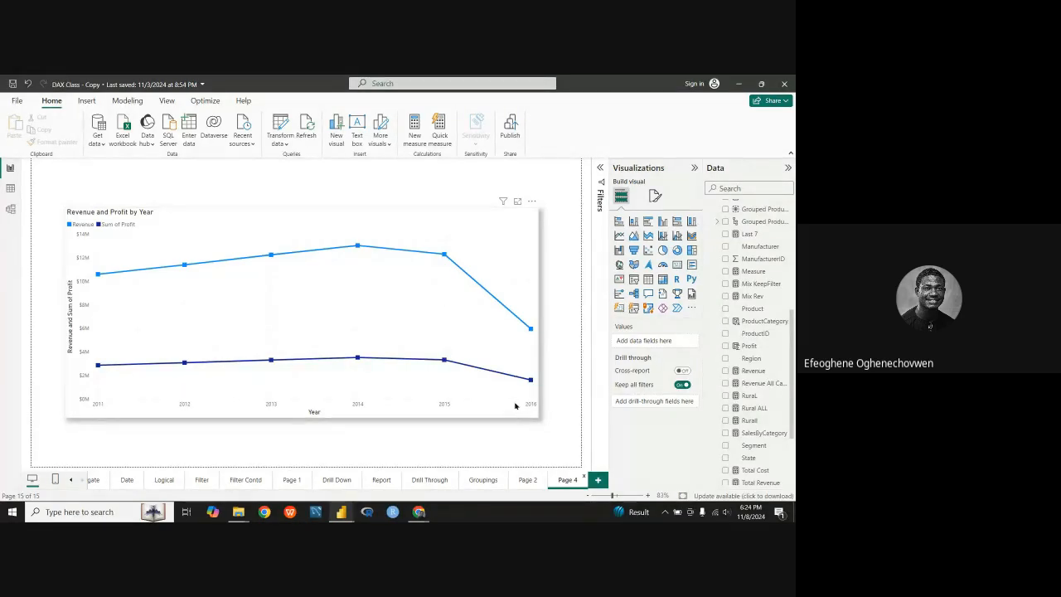
{"action": "mouse_move", "coordinate": [432, 365]}
{"action": "left_click_drag", "start_coordinate": [389, 319], "coordinate": [355, 270]}
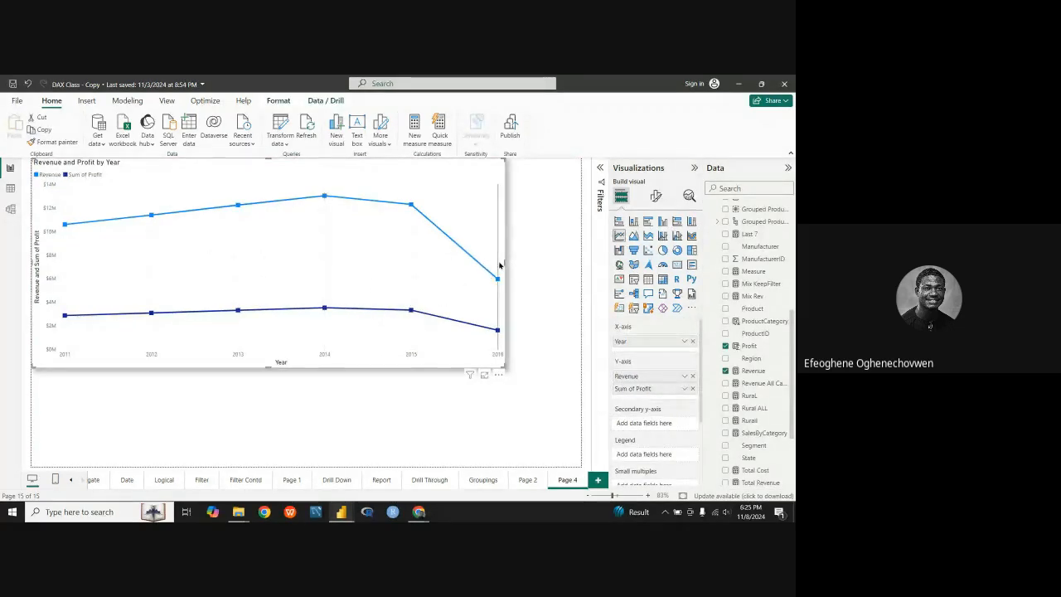
{"action": "left_click_drag", "start_coordinate": [504, 263], "coordinate": [335, 274]}
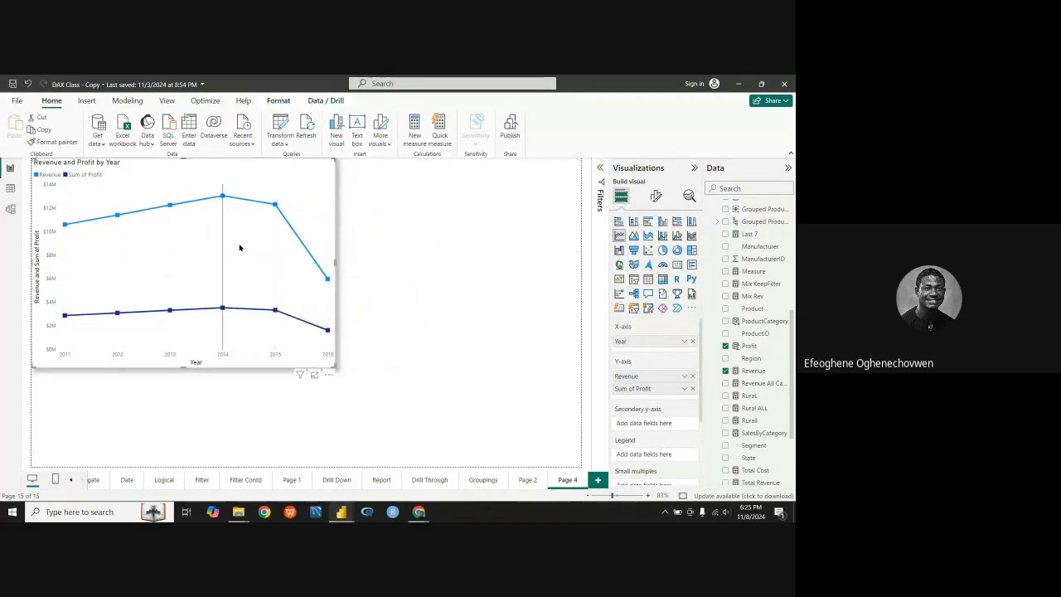
{"action": "left_click_drag", "start_coordinate": [241, 256], "coordinate": [242, 278]}
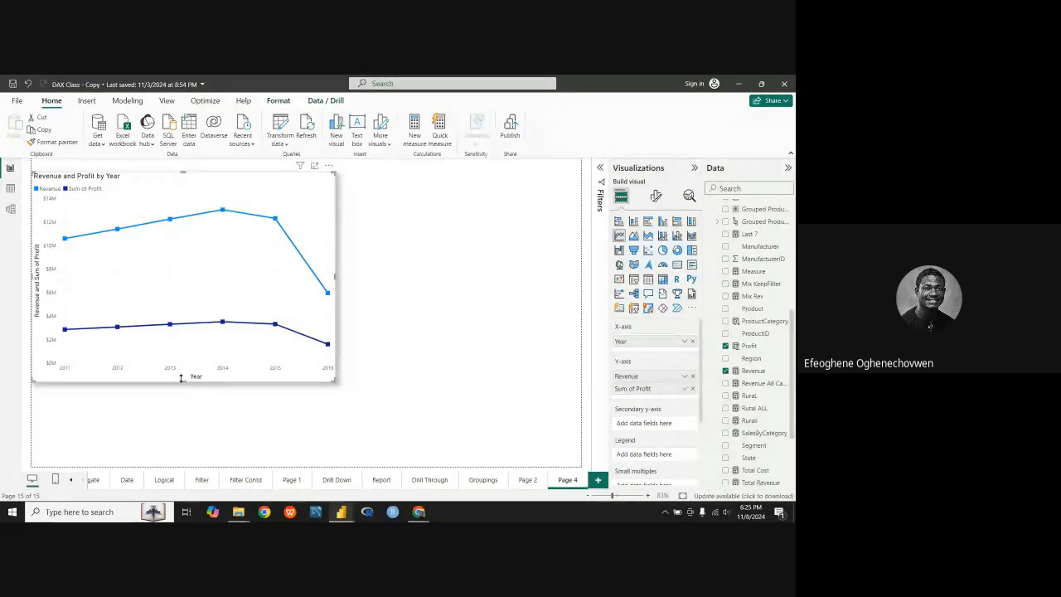
{"action": "left_click_drag", "start_coordinate": [183, 381], "coordinate": [240, 301]}
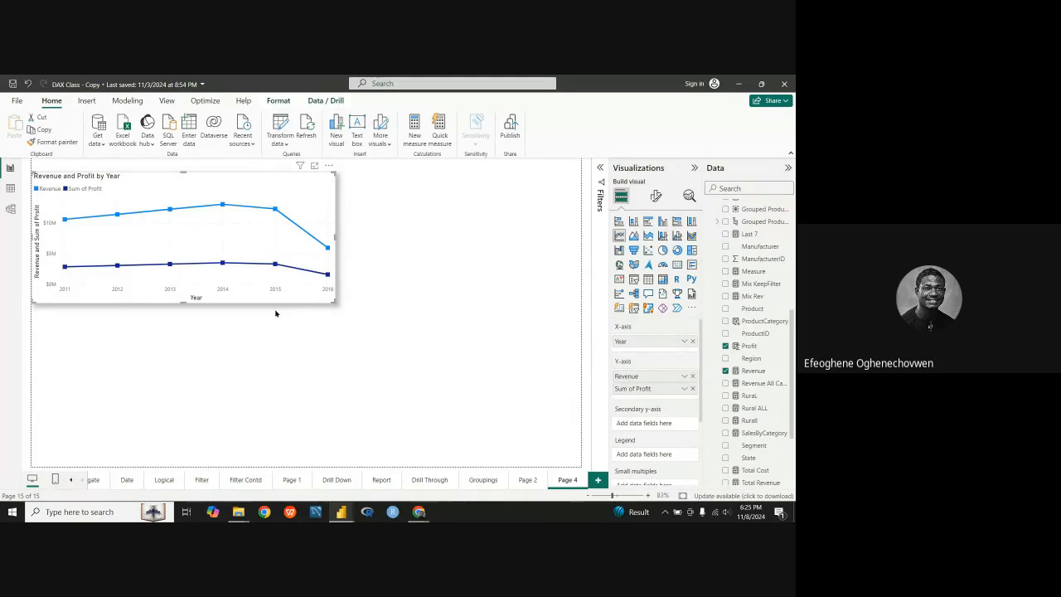
{"action": "left_click", "coordinate": [525, 323]}
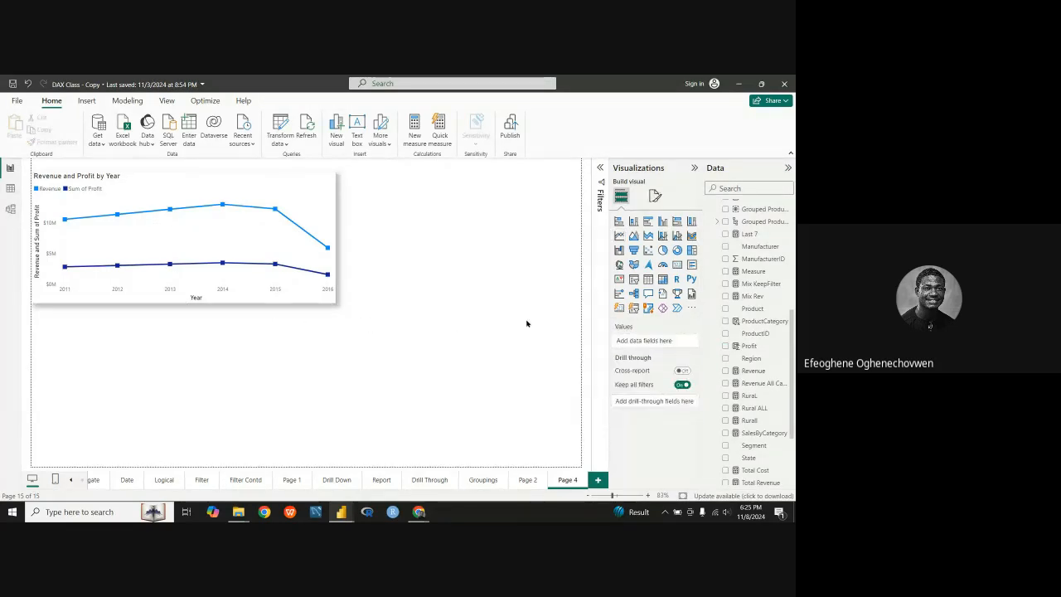
{"action": "left_click", "coordinate": [619, 236]}
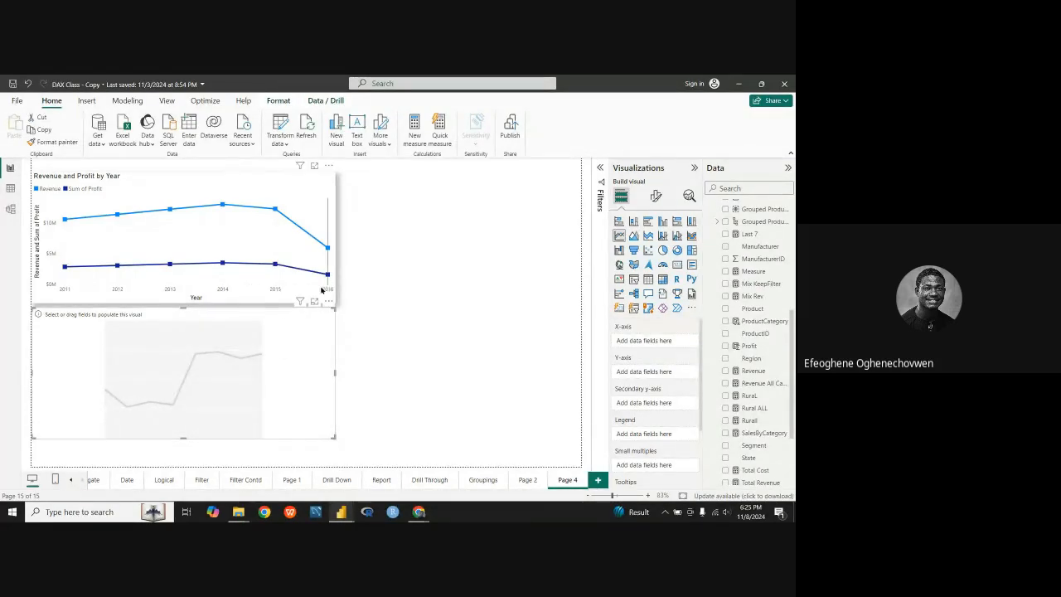
{"action": "mouse_move", "coordinate": [278, 241]}
{"action": "left_click_drag", "start_coordinate": [306, 329], "coordinate": [319, 324]}
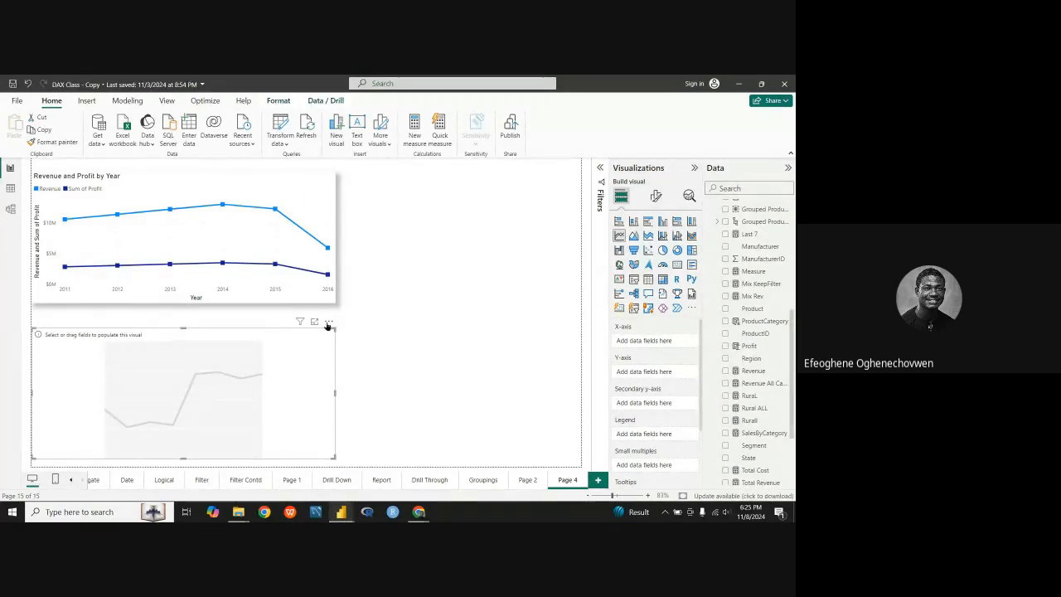
{"action": "left_click", "coordinate": [328, 324]}
{"action": "left_click", "coordinate": [355, 333]}
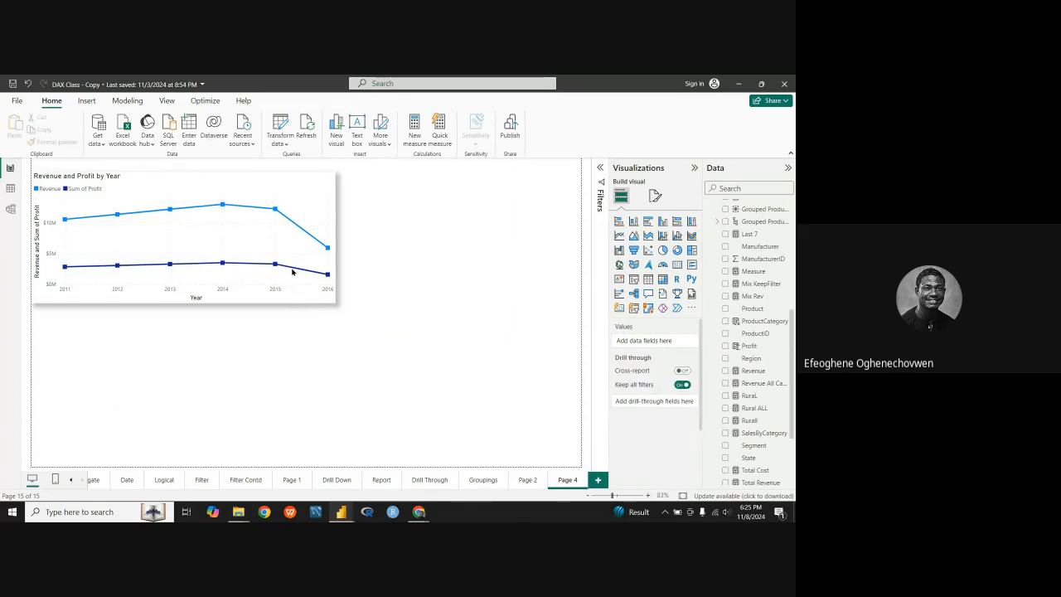
Duplicate the revenue and profit line chart on Page 4 and place the copy directly below the original.
{"action": "left_click", "coordinate": [321, 205]}
{"action": "left_click", "coordinate": [328, 165]}
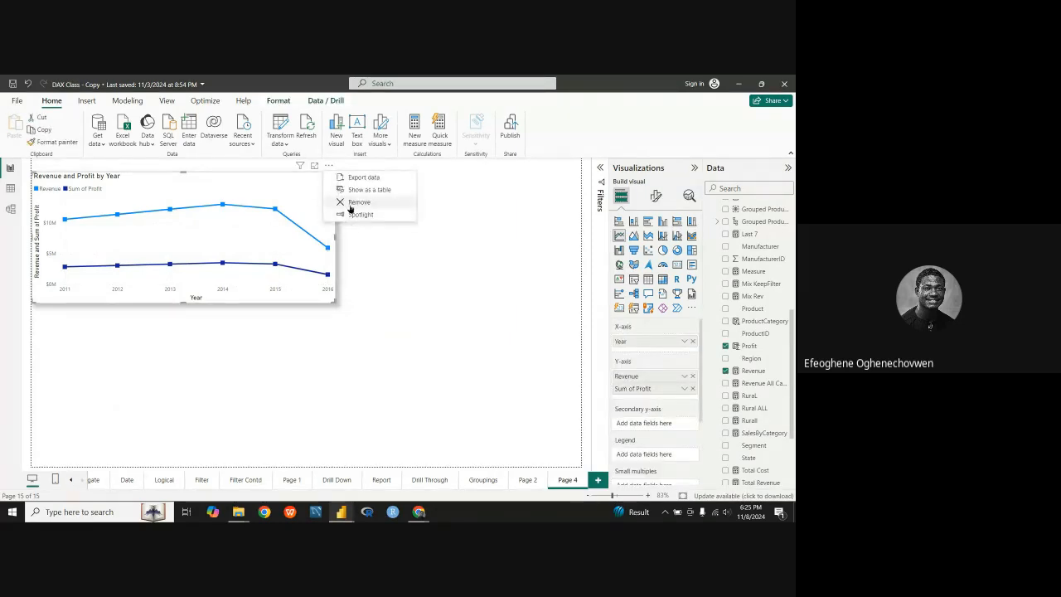
{"action": "left_click", "coordinate": [308, 206]}
{"action": "right_click", "coordinate": [324, 167]}
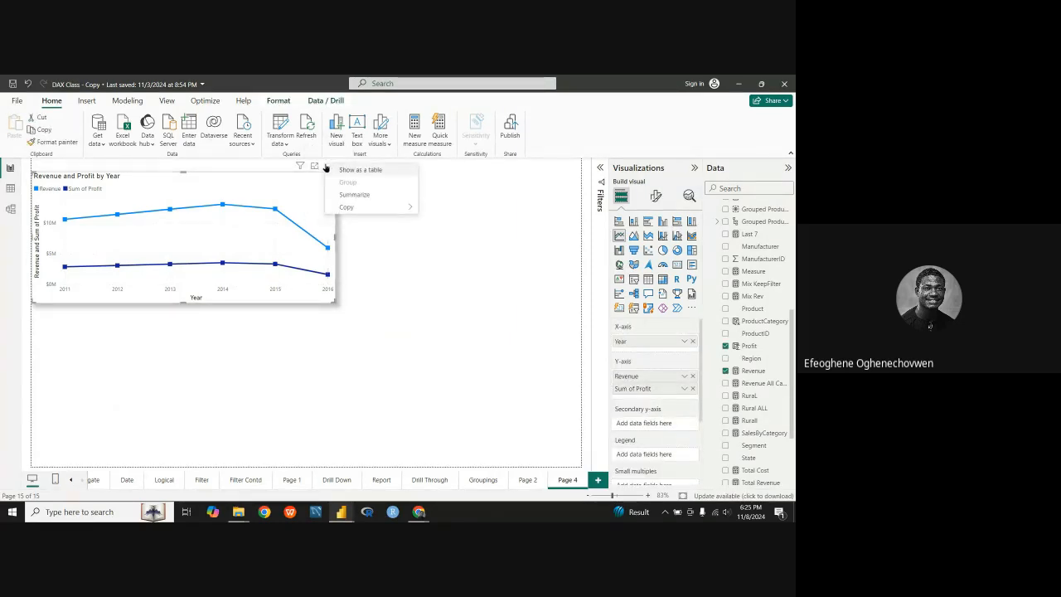
{"action": "left_click", "coordinate": [445, 209]}
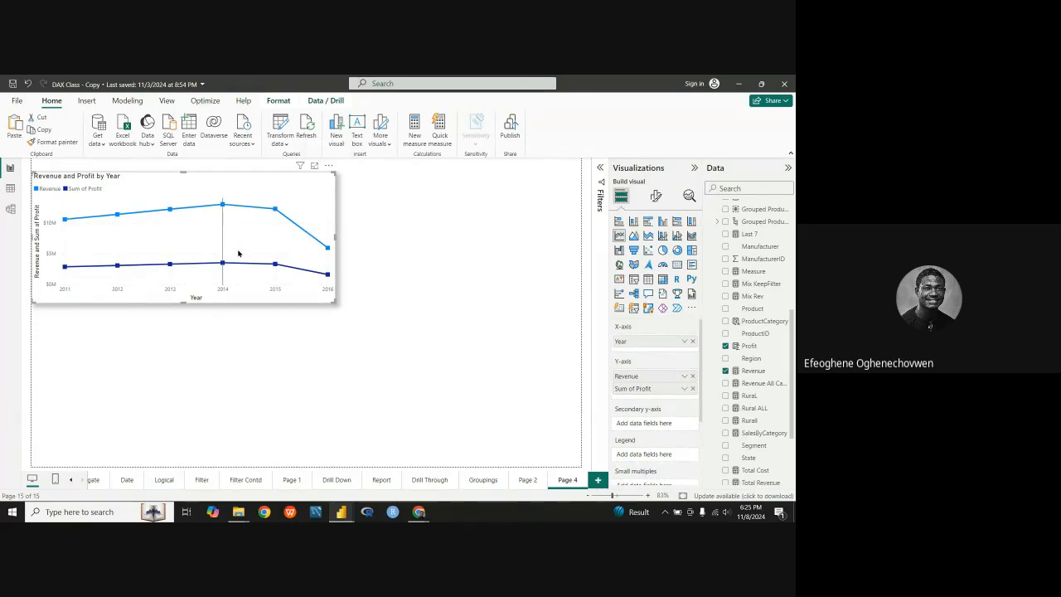
{"action": "key", "text": "ctrl+v"}
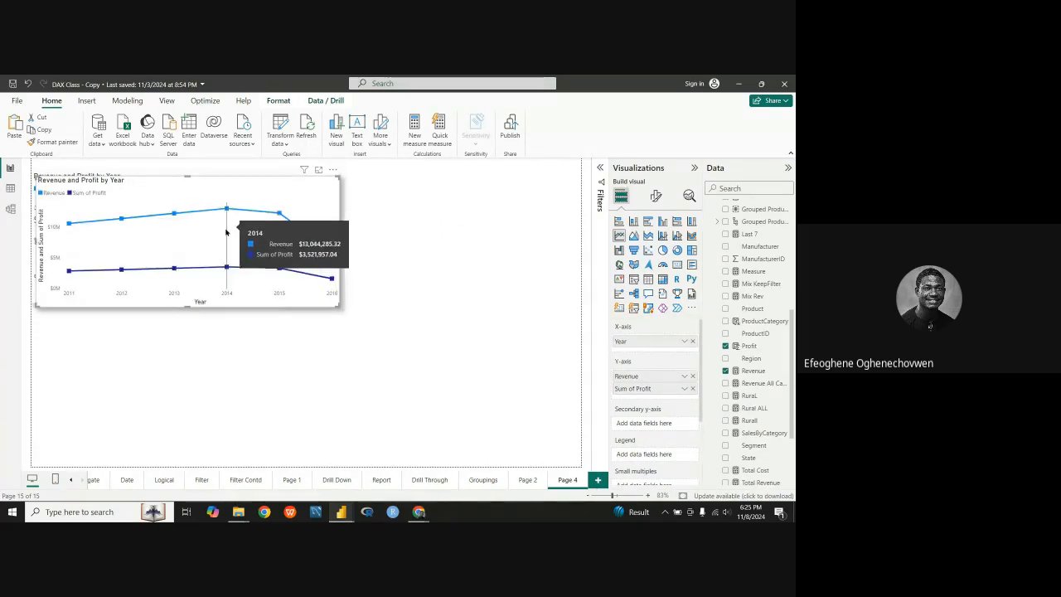
{"action": "left_click_drag", "start_coordinate": [240, 236], "coordinate": [200, 379]}
{"action": "left_click", "coordinate": [409, 365]}
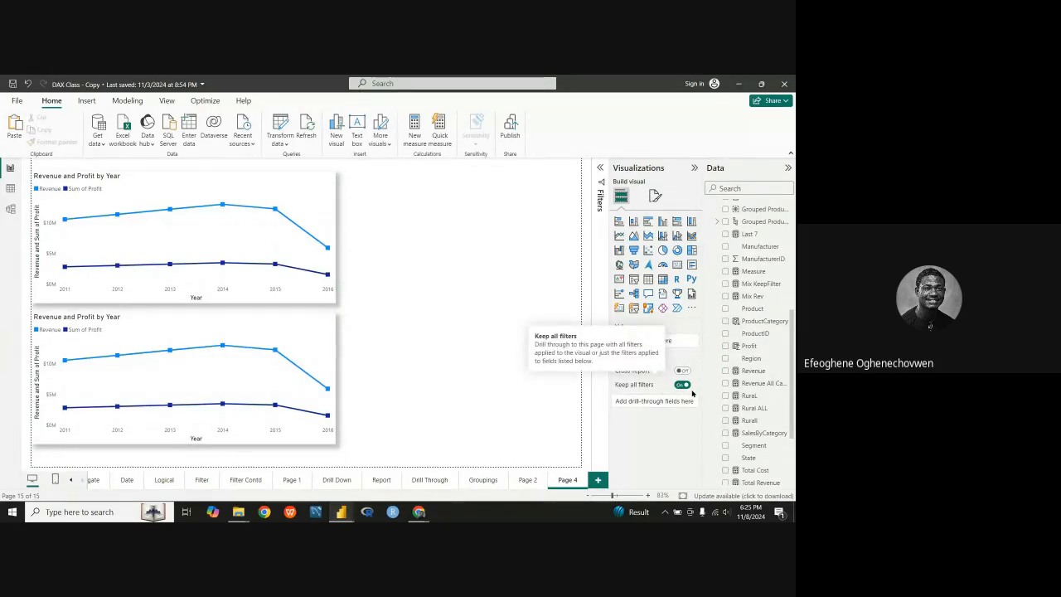
{"action": "left_click_drag", "start_coordinate": [304, 337], "coordinate": [304, 342]}
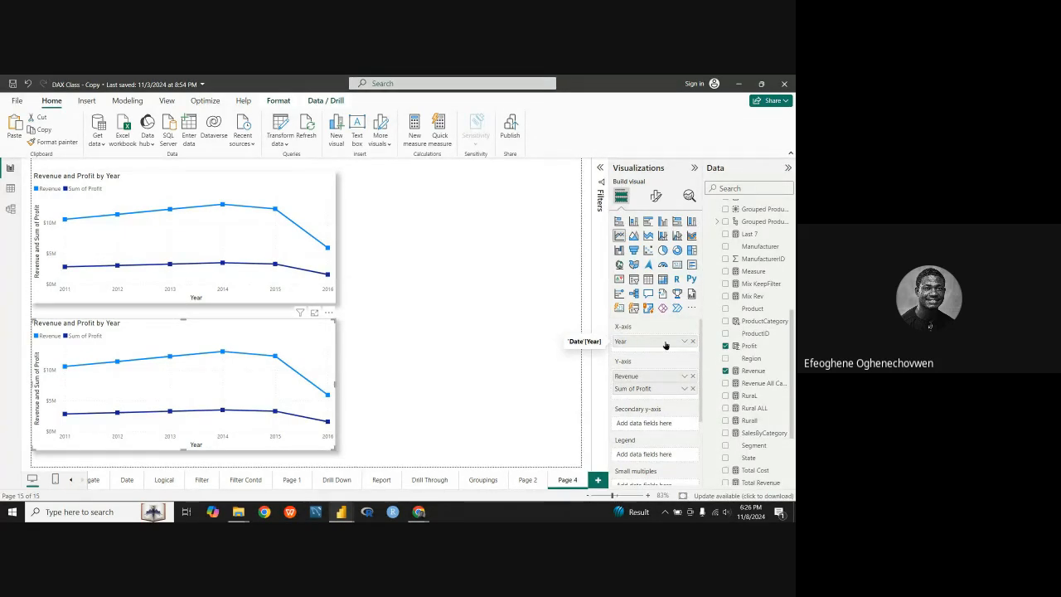
Replace Year with Month from the Date table on the lower line chart's X-axis.
{"action": "left_click", "coordinate": [693, 341]}
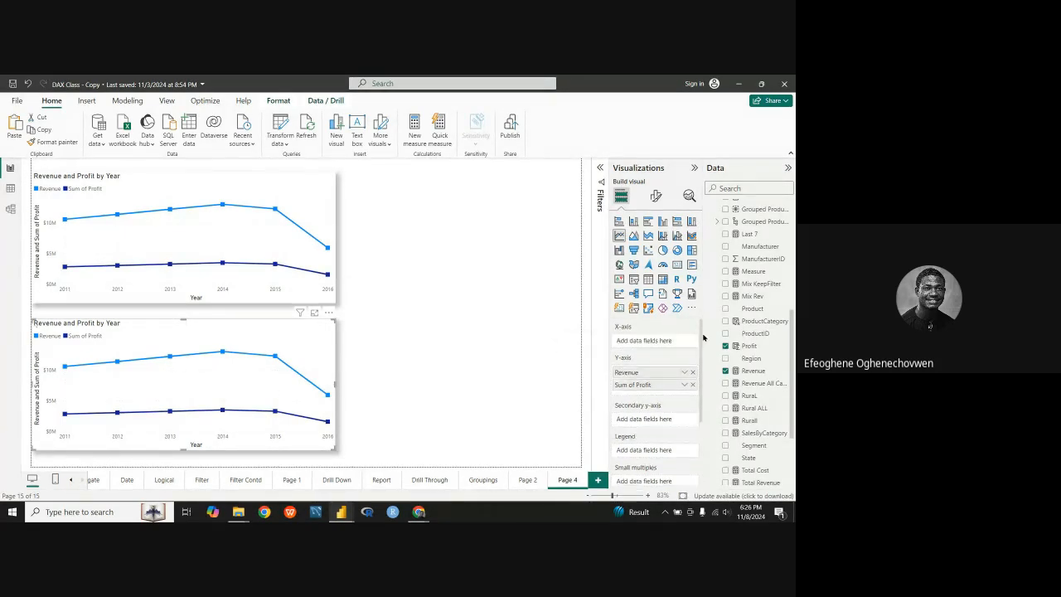
{"action": "scroll", "coordinate": [706, 329], "scroll_direction": "up", "scroll_amount": 2}
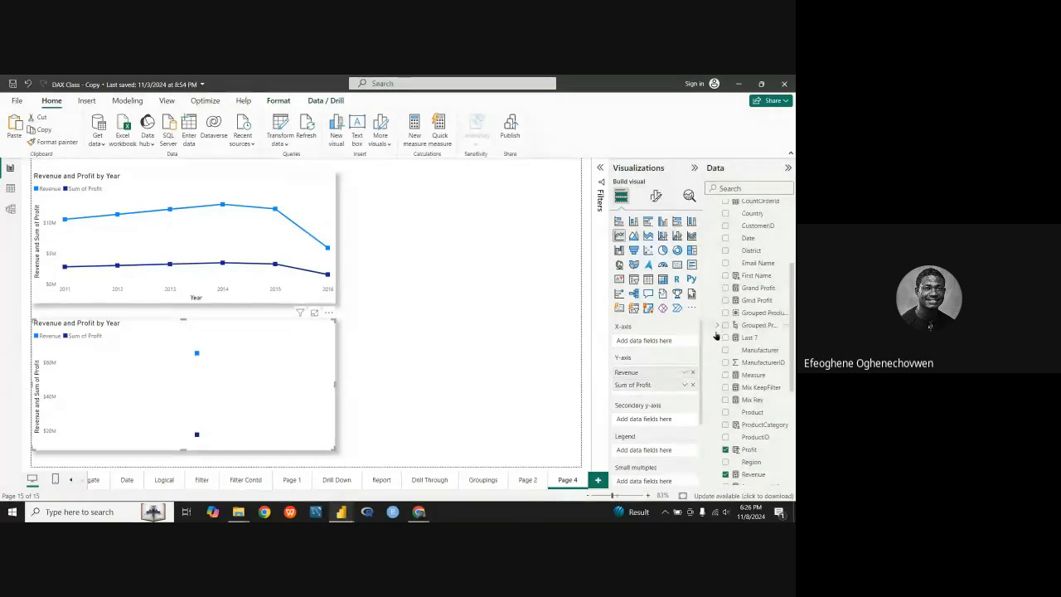
{"action": "scroll", "coordinate": [743, 267], "scroll_direction": "up", "scroll_amount": 3}
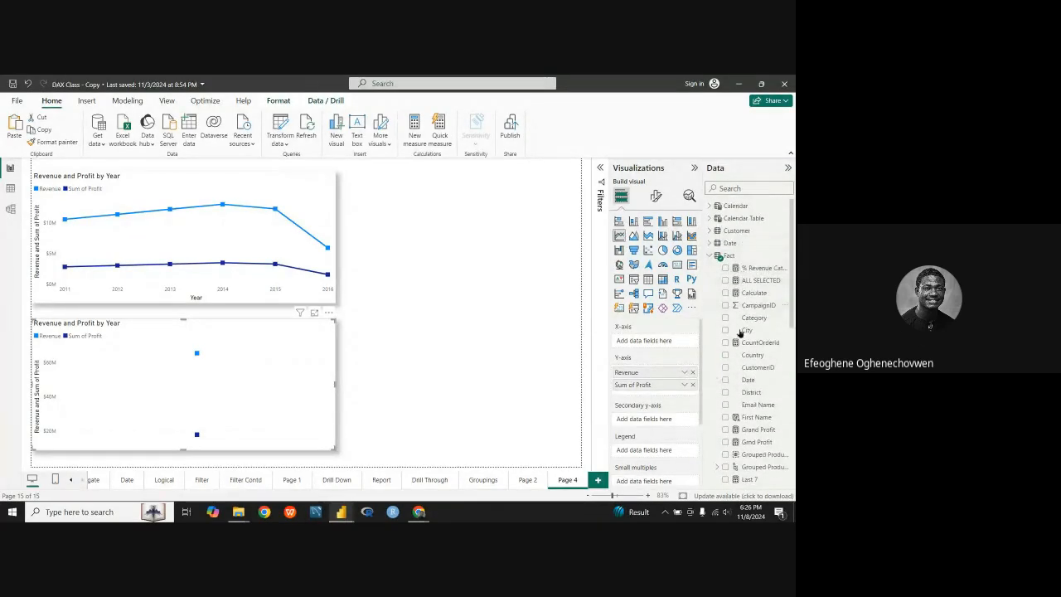
{"action": "left_click", "coordinate": [710, 255]}
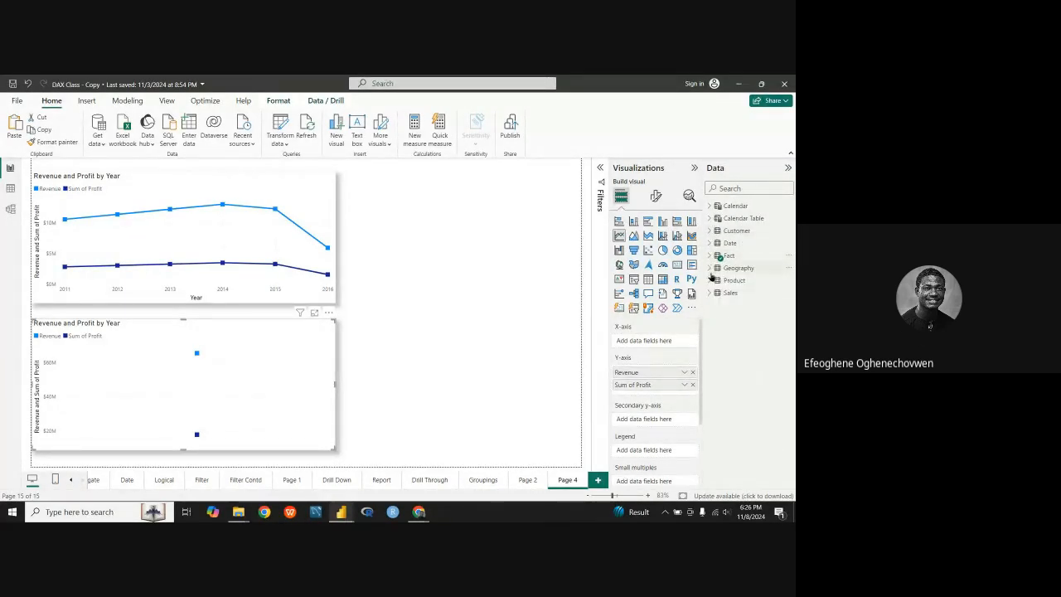
{"action": "left_click", "coordinate": [710, 243]}
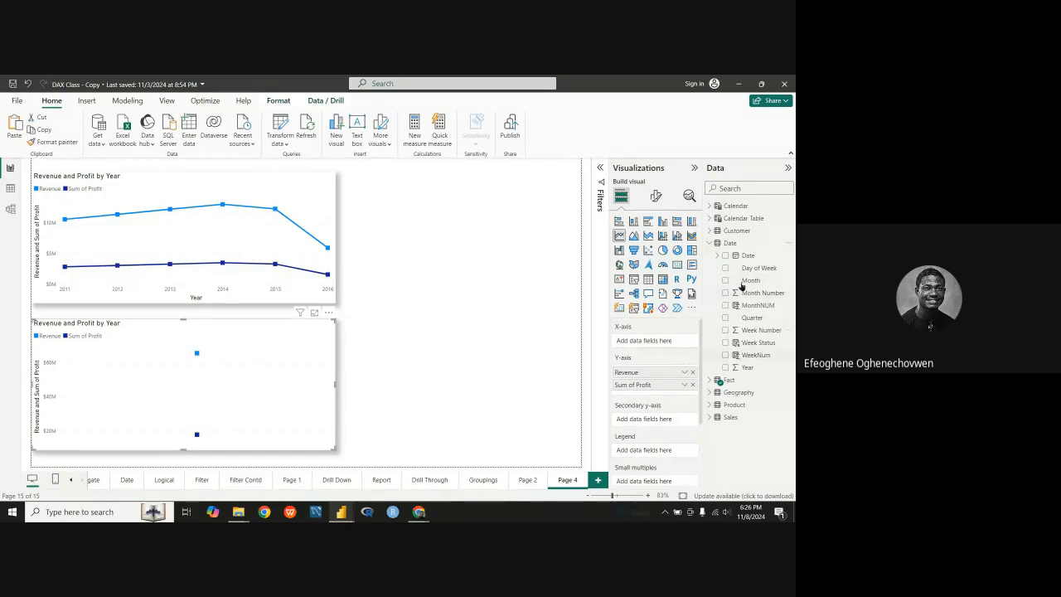
{"action": "left_click_drag", "start_coordinate": [750, 283], "coordinate": [650, 342]}
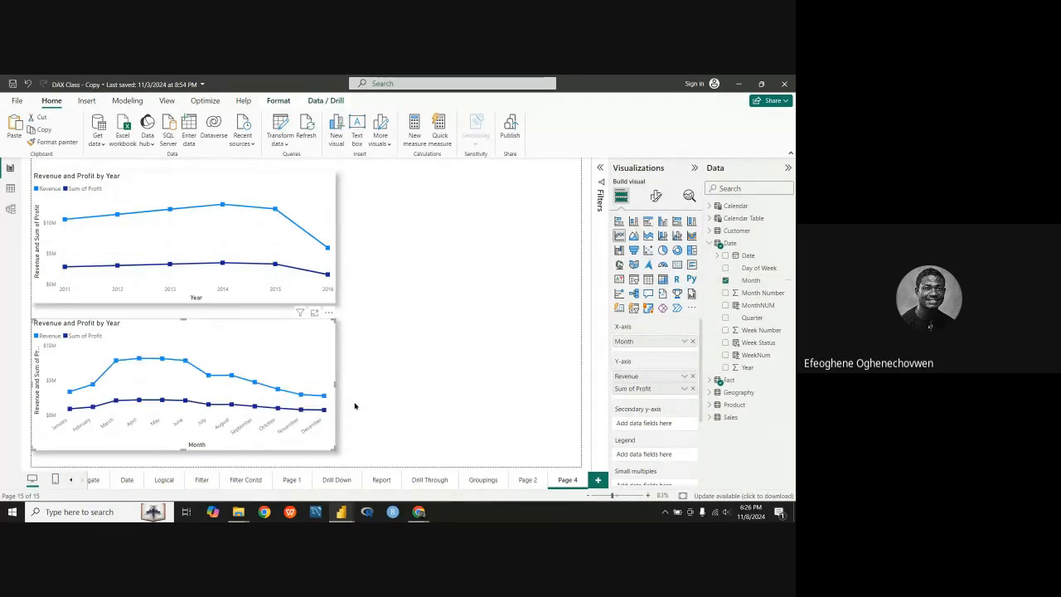
Remove Revenue from the lower chart's Y-axis and keep the chart's width aligned with the chart above.
{"action": "left_click_drag", "start_coordinate": [336, 385], "coordinate": [342, 384]}
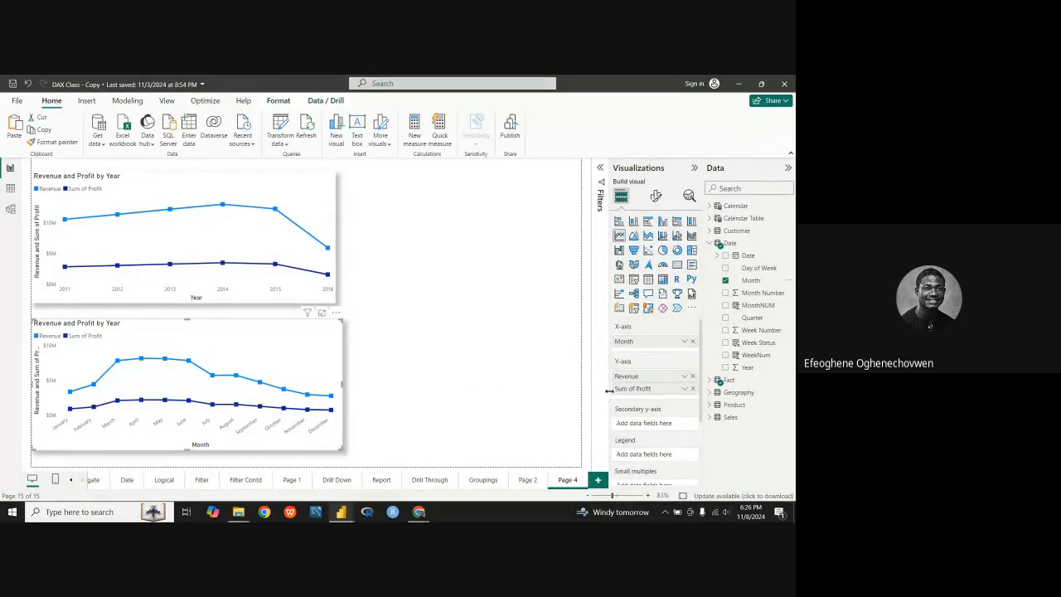
{"action": "left_click", "coordinate": [693, 376]}
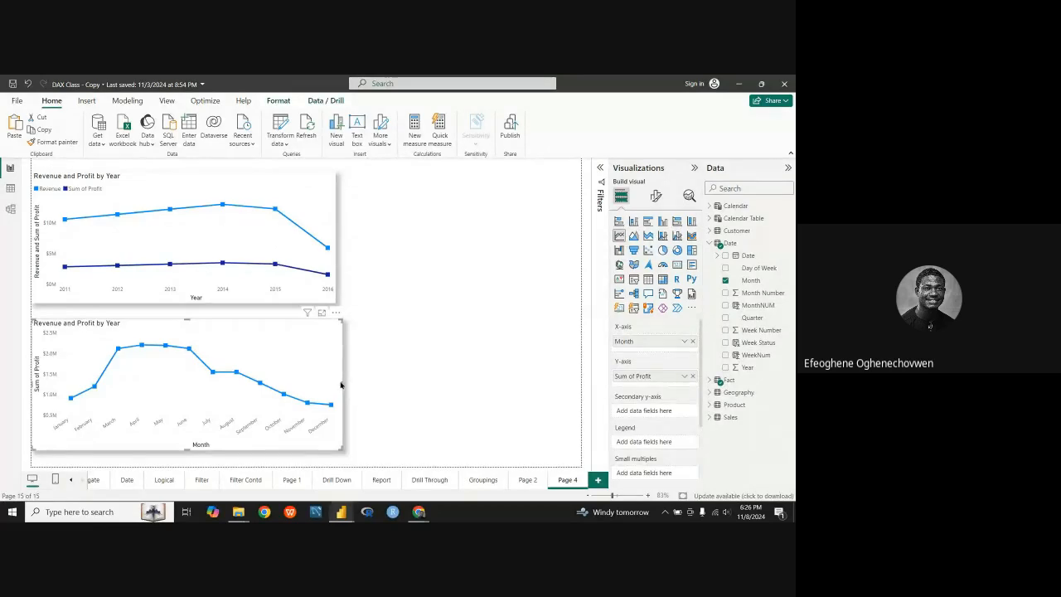
{"action": "left_click_drag", "start_coordinate": [340, 384], "coordinate": [336, 383]}
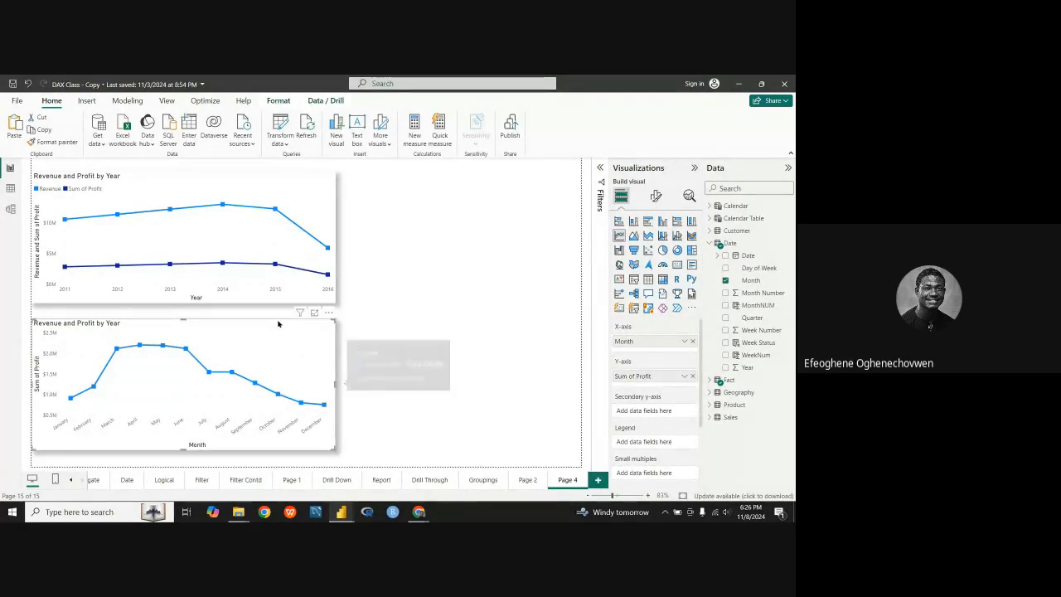
{"action": "mouse_move", "coordinate": [317, 401]}
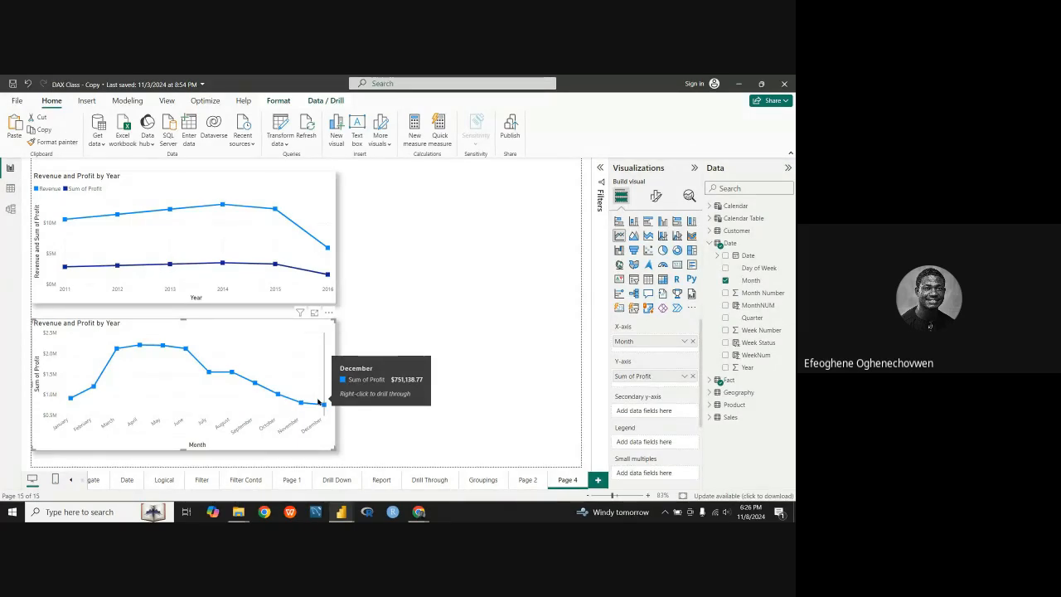
Review the Customer table's data and add its Customer Value field to the legend of the monthly profit chart.
{"action": "left_click", "coordinate": [709, 243]}
{"action": "left_click", "coordinate": [710, 231]}
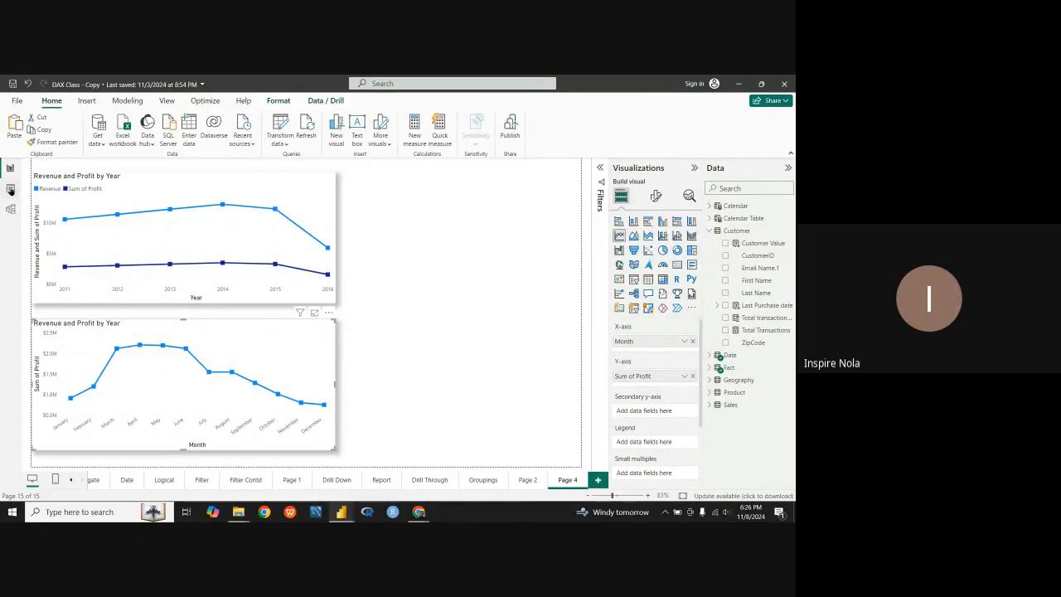
{"action": "left_click", "coordinate": [11, 190]}
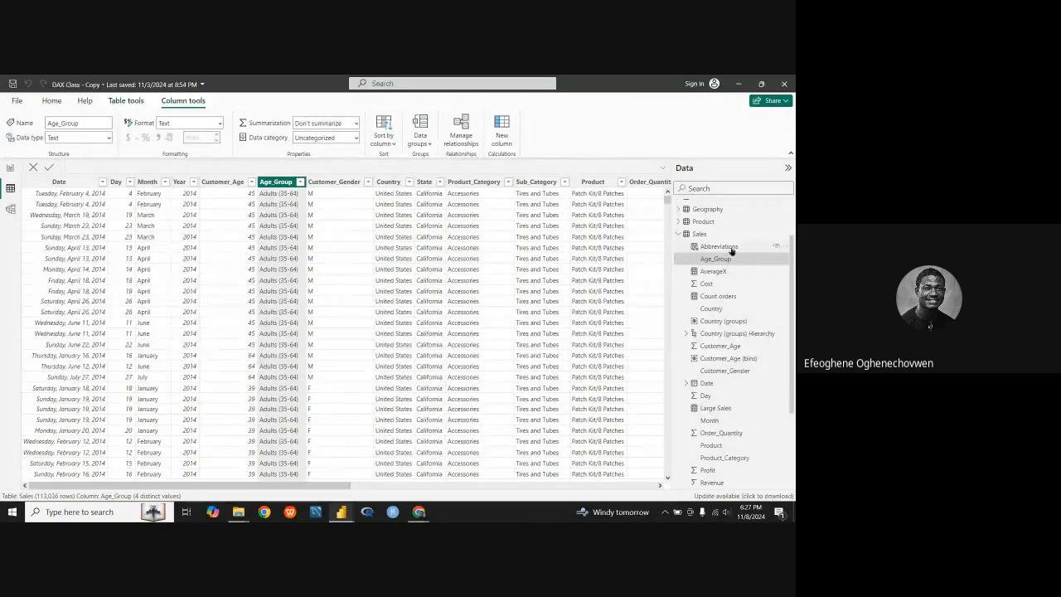
{"action": "scroll", "coordinate": [725, 249], "scroll_direction": "up", "scroll_amount": 2}
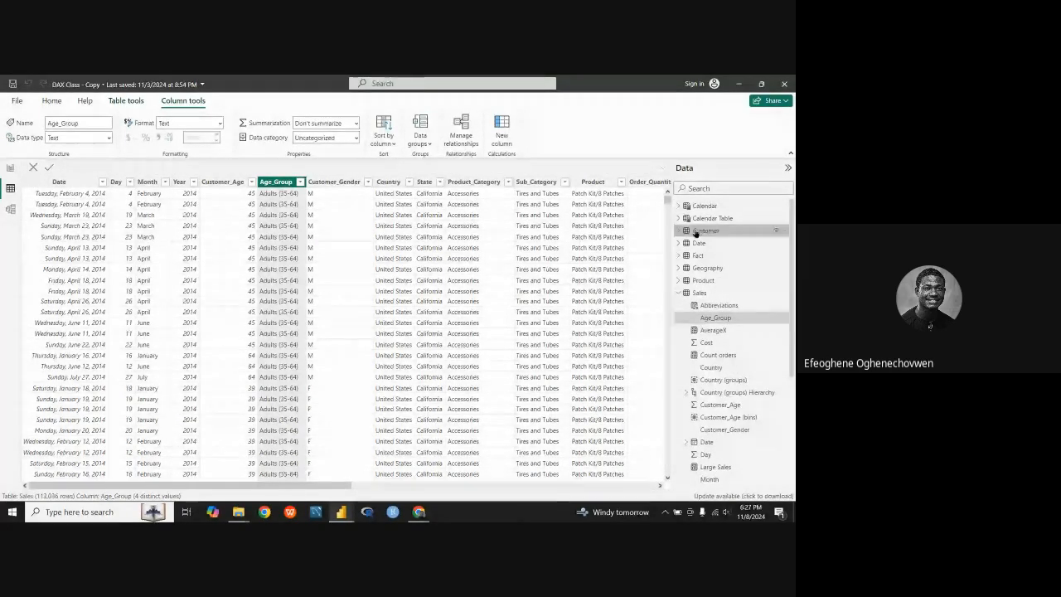
{"action": "left_click", "coordinate": [696, 231]}
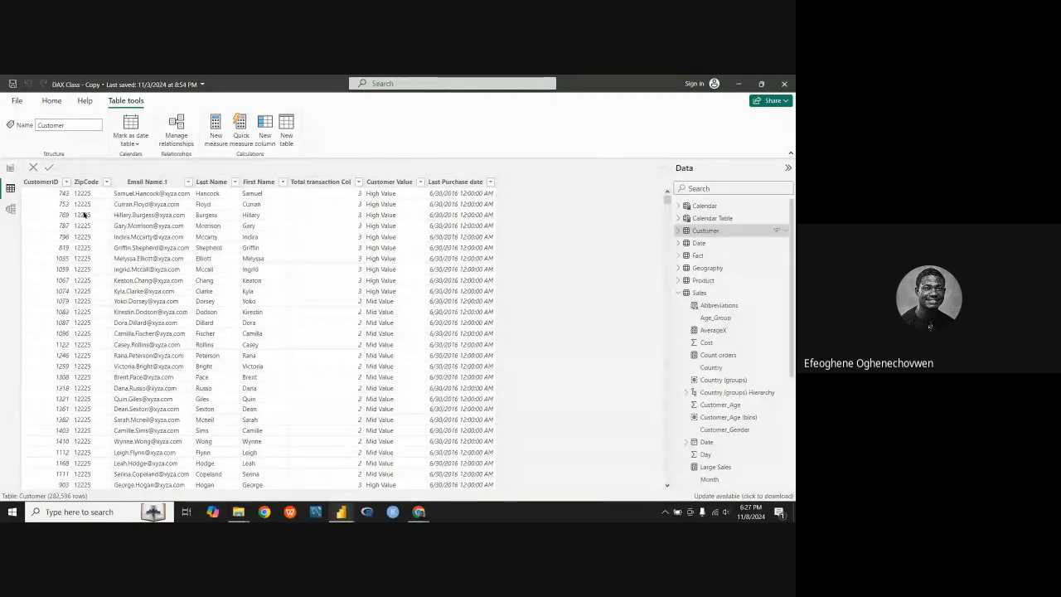
{"action": "left_click", "coordinate": [10, 167]}
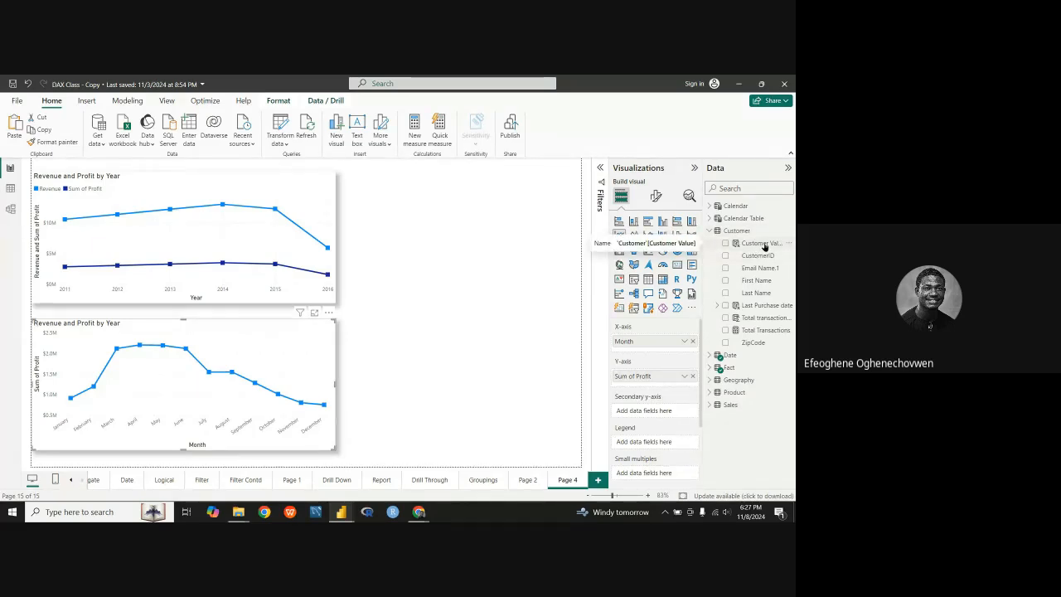
{"action": "left_click_drag", "start_coordinate": [764, 245], "coordinate": [663, 450]}
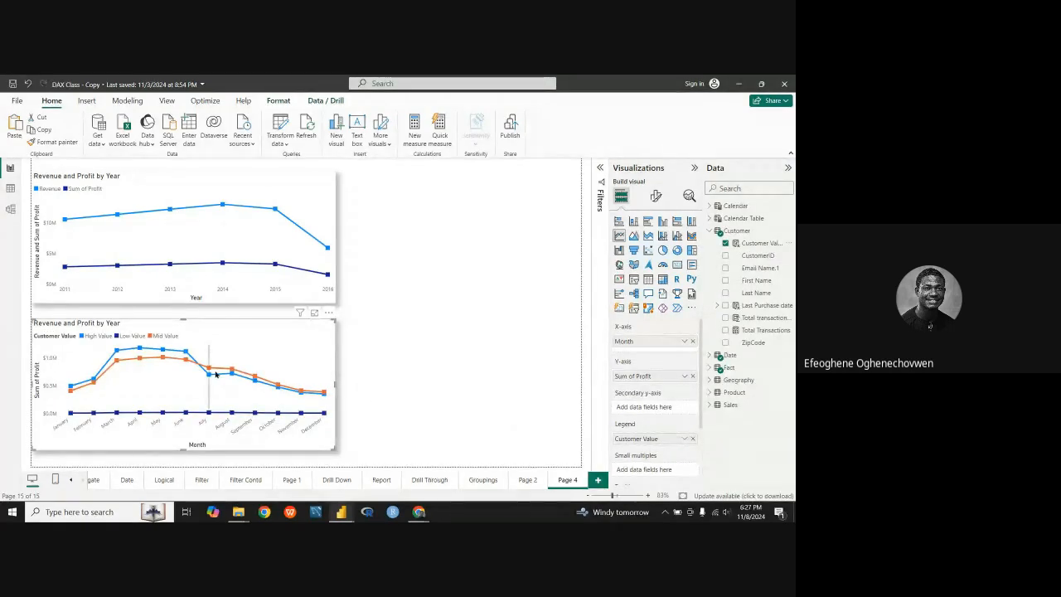
Widen both line charts to the same width, extending them across most of the page.
{"action": "left_click", "coordinate": [335, 387]}
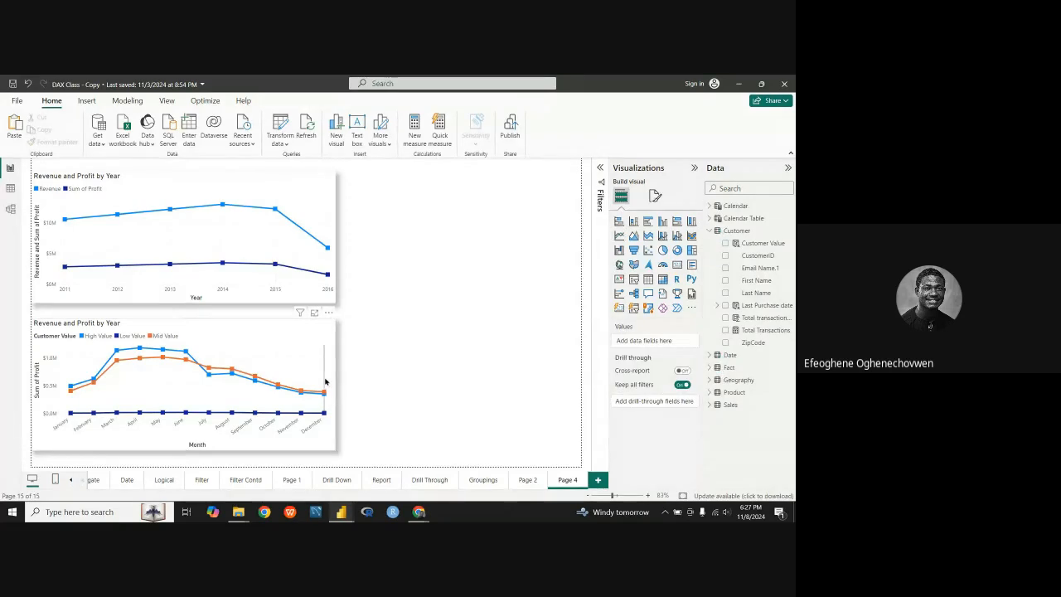
{"action": "left_click", "coordinate": [335, 384]}
{"action": "left_click_drag", "start_coordinate": [334, 383], "coordinate": [532, 399]}
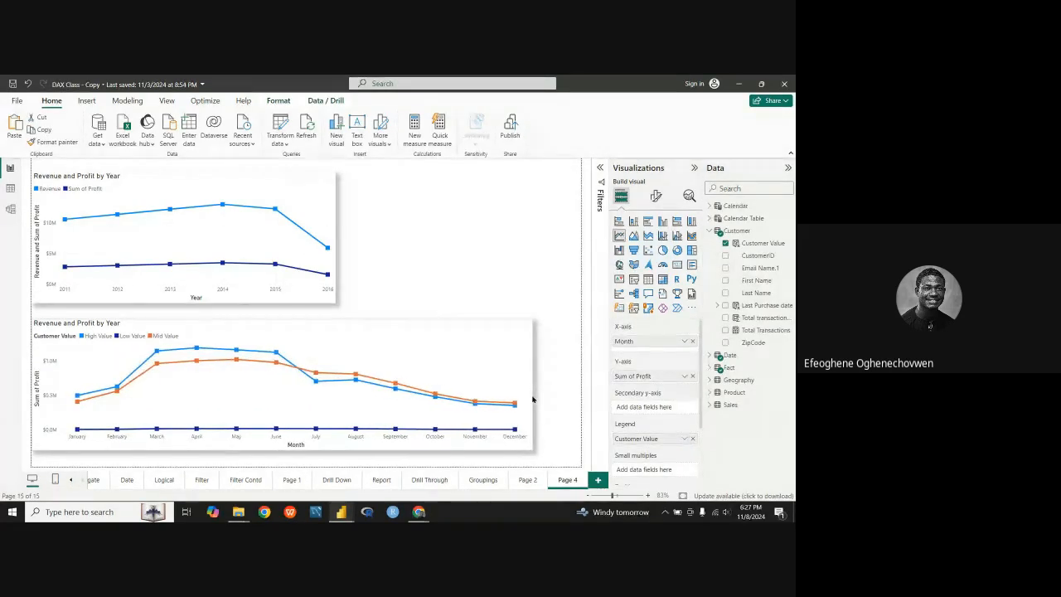
{"action": "left_click", "coordinate": [334, 234]}
{"action": "left_click_drag", "start_coordinate": [336, 238], "coordinate": [532, 238]}
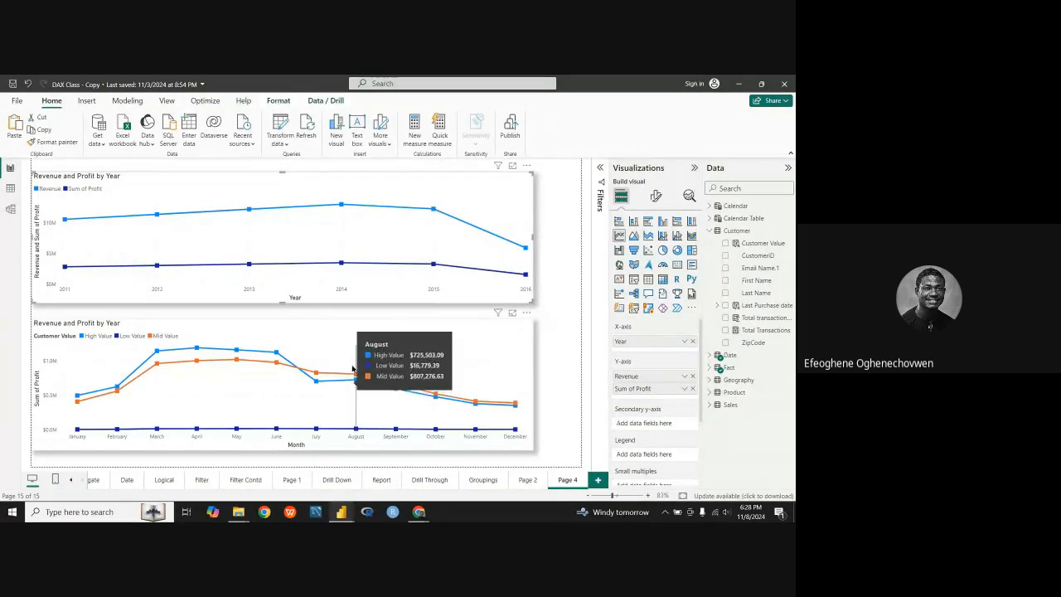
{"action": "left_click", "coordinate": [481, 481]}
{"action": "left_click", "coordinate": [514, 479]}
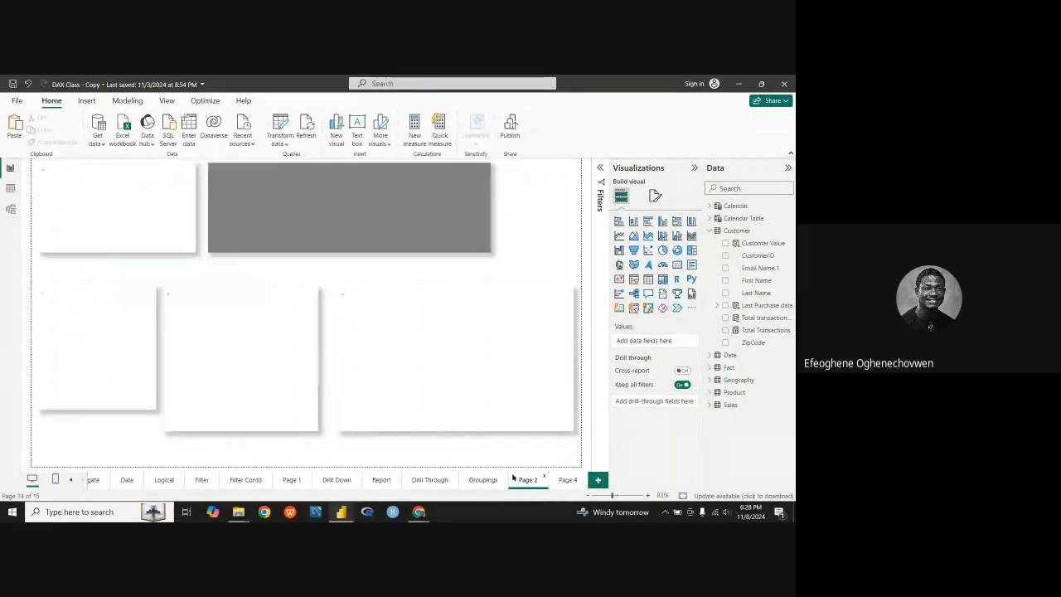
{"action": "left_click", "coordinate": [394, 482]}
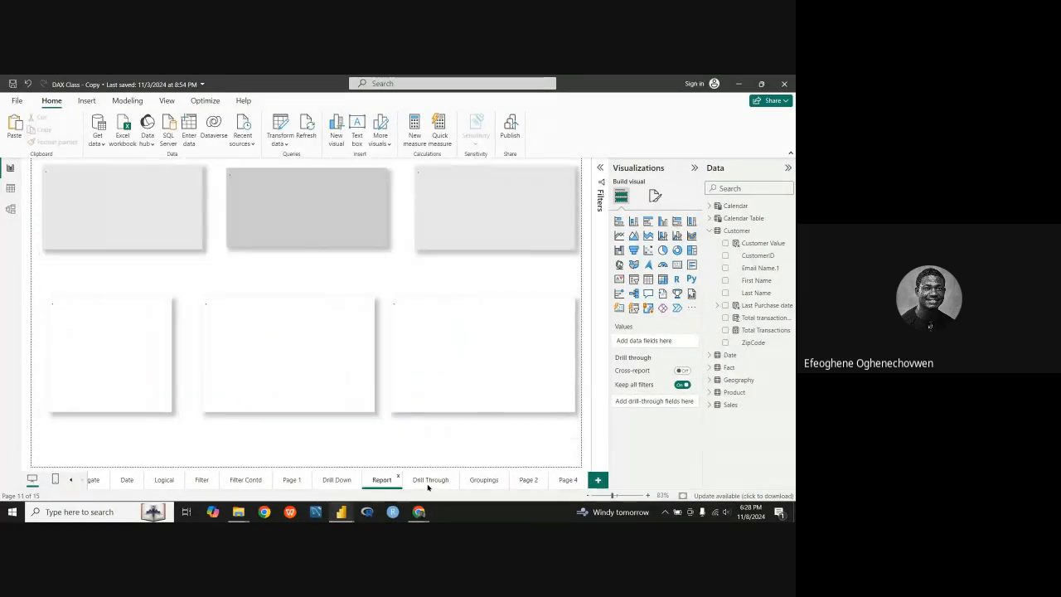
{"action": "left_click", "coordinate": [530, 482]}
{"action": "left_click", "coordinate": [563, 481]}
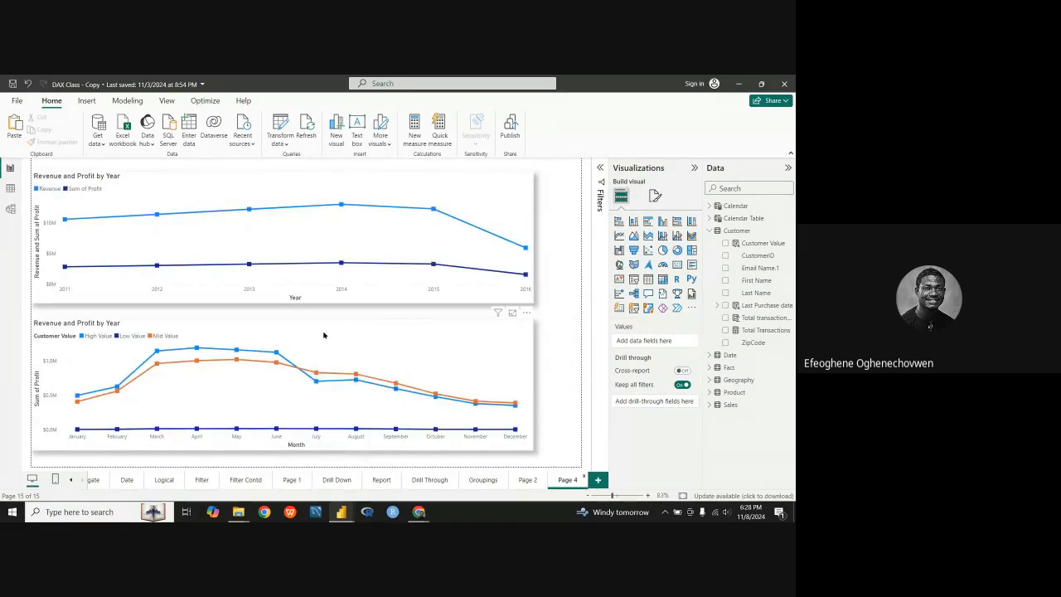
Examine the monthly profit trend for each customer value category on the lower line chart.
{"action": "mouse_move", "coordinate": [327, 358]}
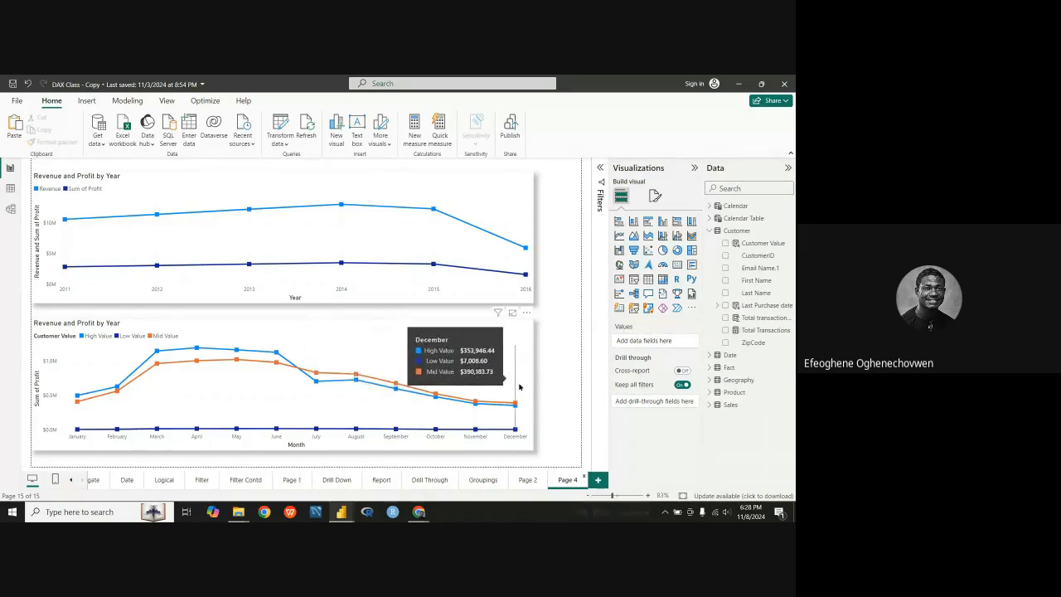
{"action": "mouse_move", "coordinate": [493, 269]}
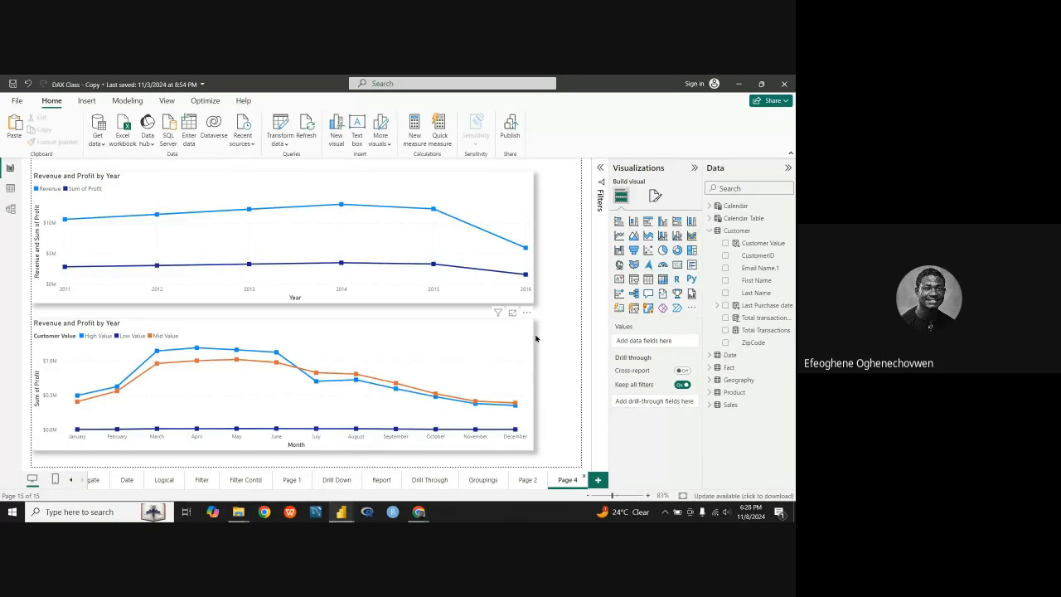
{"action": "left_click", "coordinate": [461, 348]}
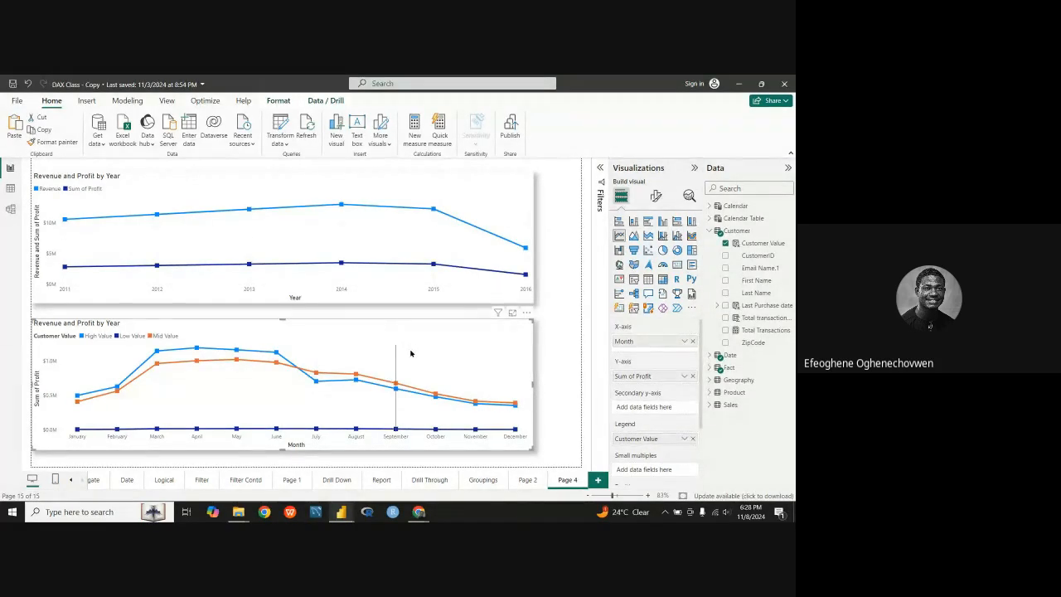
{"action": "mouse_move", "coordinate": [411, 353]}
{"action": "mouse_move", "coordinate": [295, 367]}
{"action": "mouse_move", "coordinate": [305, 423]}
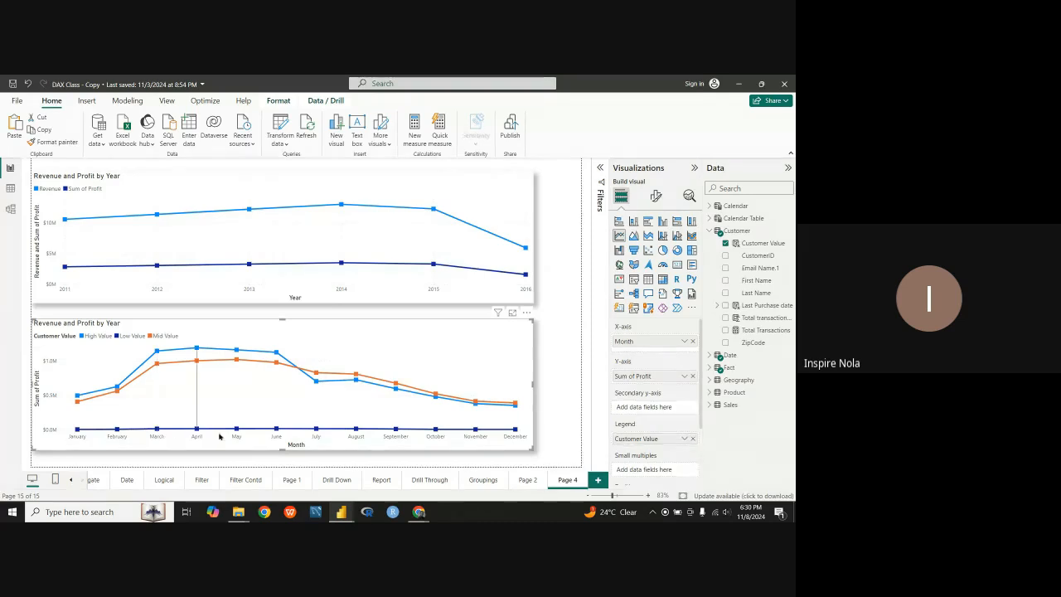
{"action": "mouse_move", "coordinate": [242, 432]}
{"action": "mouse_move", "coordinate": [292, 378]}
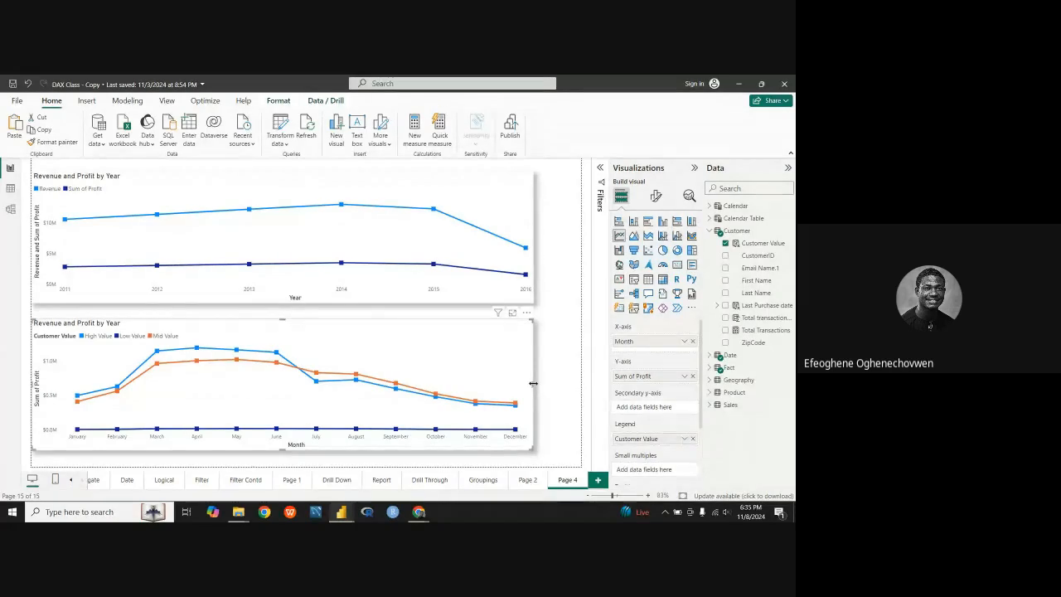
{"action": "mouse_move", "coordinate": [533, 383]}
{"action": "left_mouse_down"}
{"action": "mouse_move", "coordinate": [566, 395]}
{"action": "mouse_move", "coordinate": [532, 391]}
{"action": "left_mouse_up"}
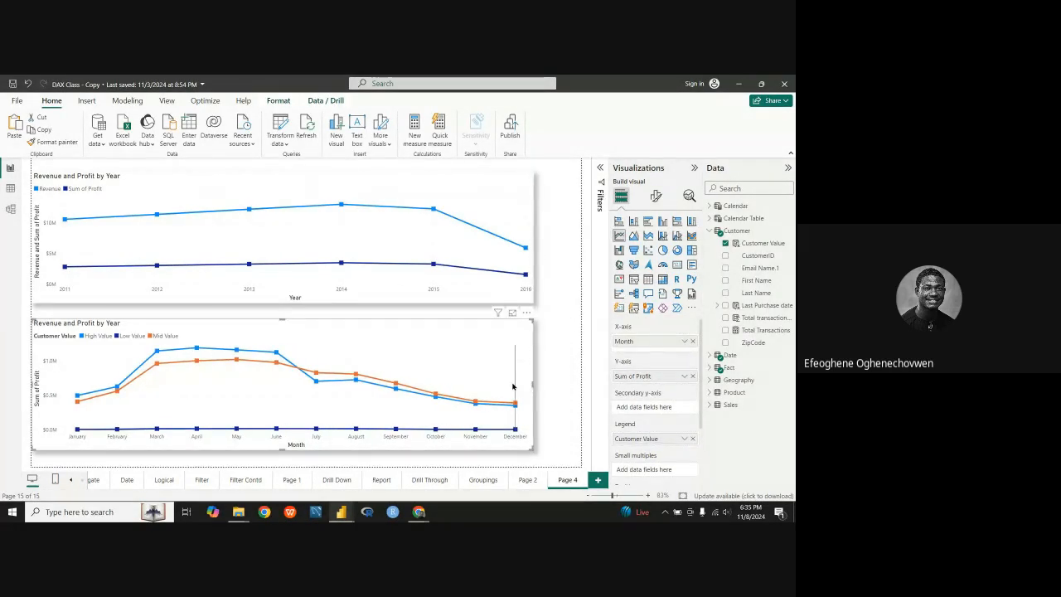
{"action": "mouse_move", "coordinate": [512, 386]}
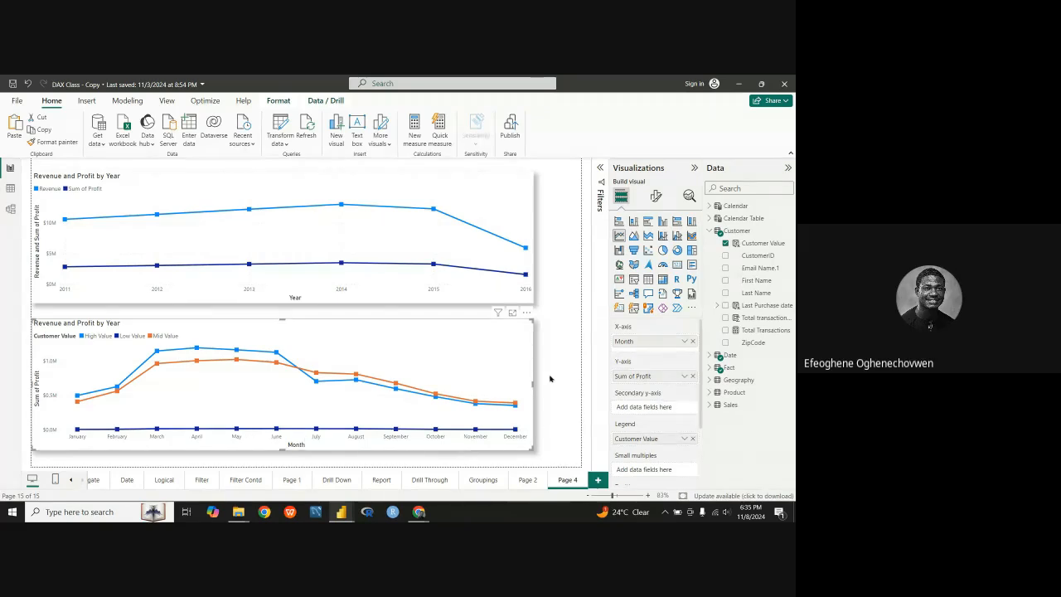
Review the axis sorting options of the monthly profit chart and of the two charts on the Drill Through page.
{"action": "left_click", "coordinate": [525, 314]}
{"action": "mouse_move", "coordinate": [568, 380]}
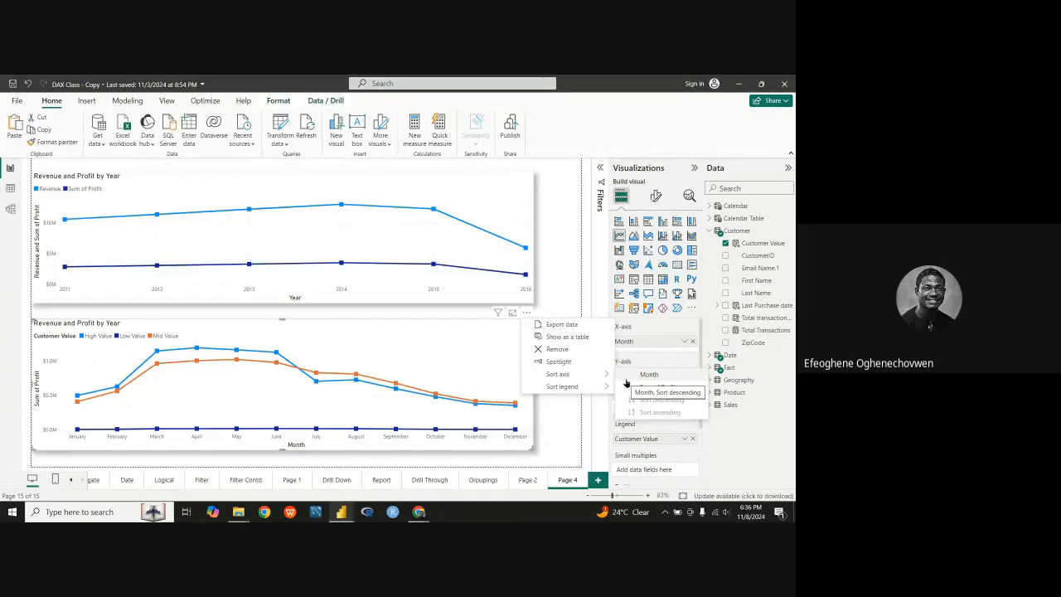
{"action": "left_click", "coordinate": [474, 483]}
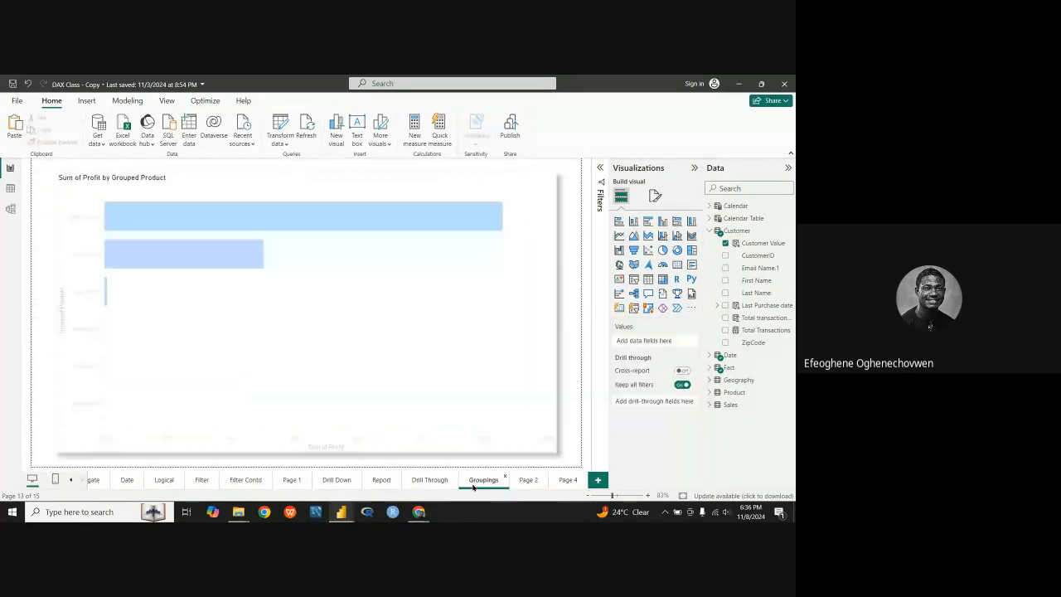
{"action": "left_click", "coordinate": [431, 479]}
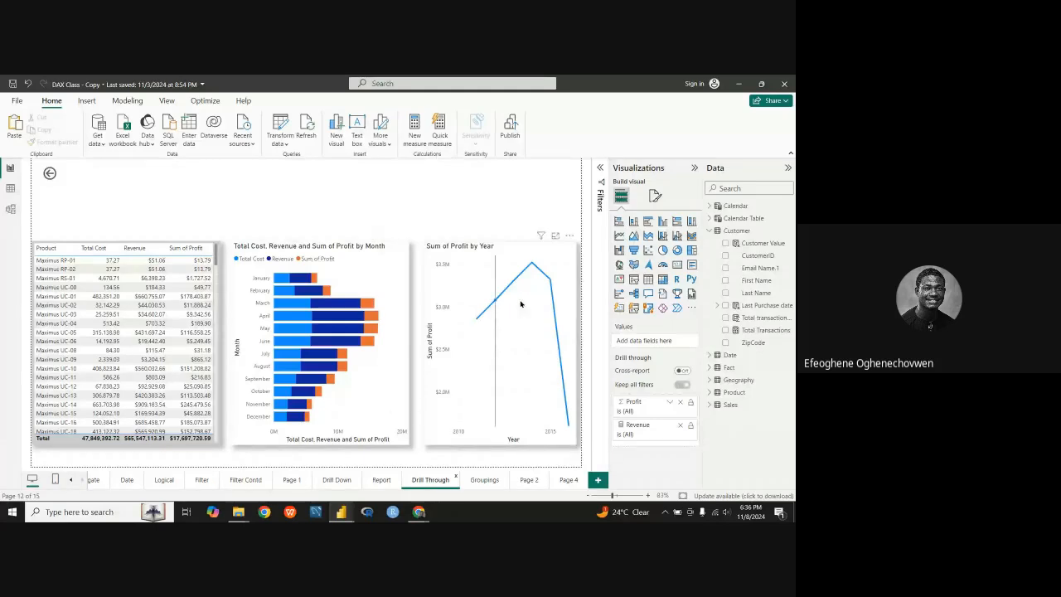
{"action": "left_click", "coordinate": [504, 256]}
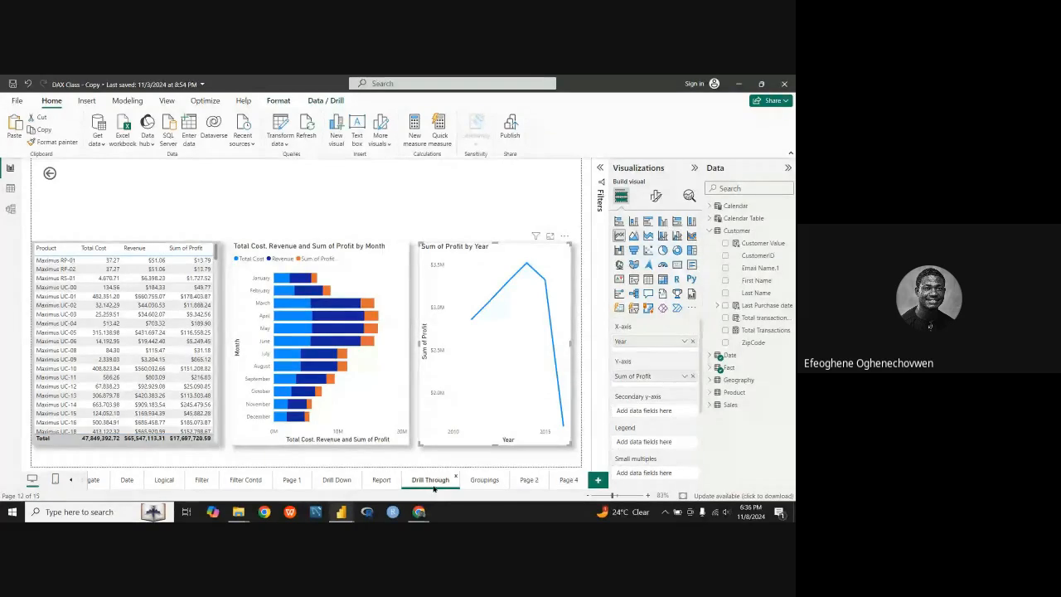
{"action": "left_click", "coordinate": [564, 236]}
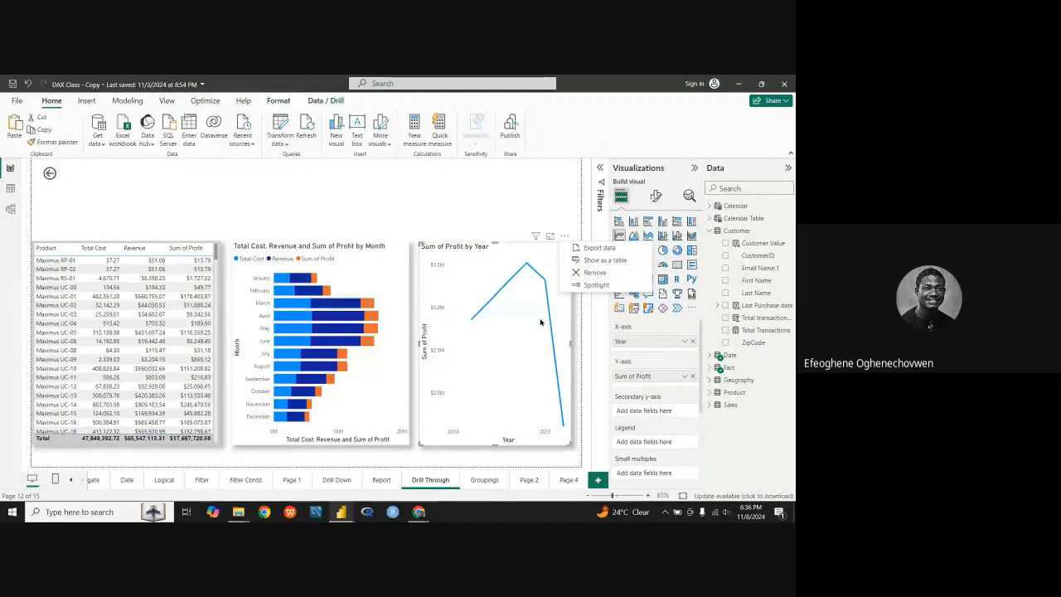
{"action": "left_click", "coordinate": [357, 260]}
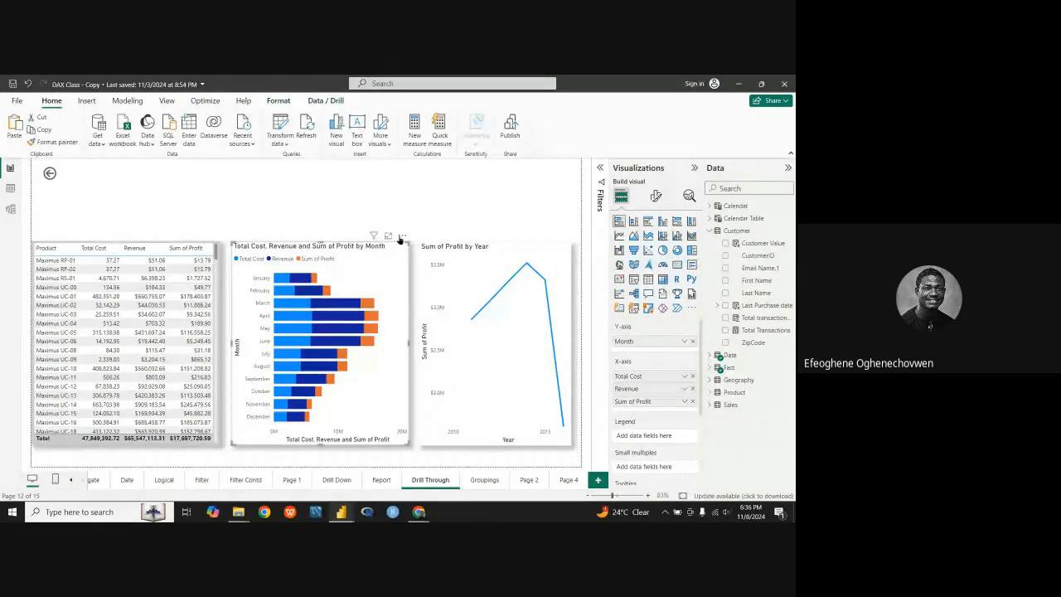
{"action": "left_click", "coordinate": [402, 235]}
{"action": "mouse_move", "coordinate": [437, 296]}
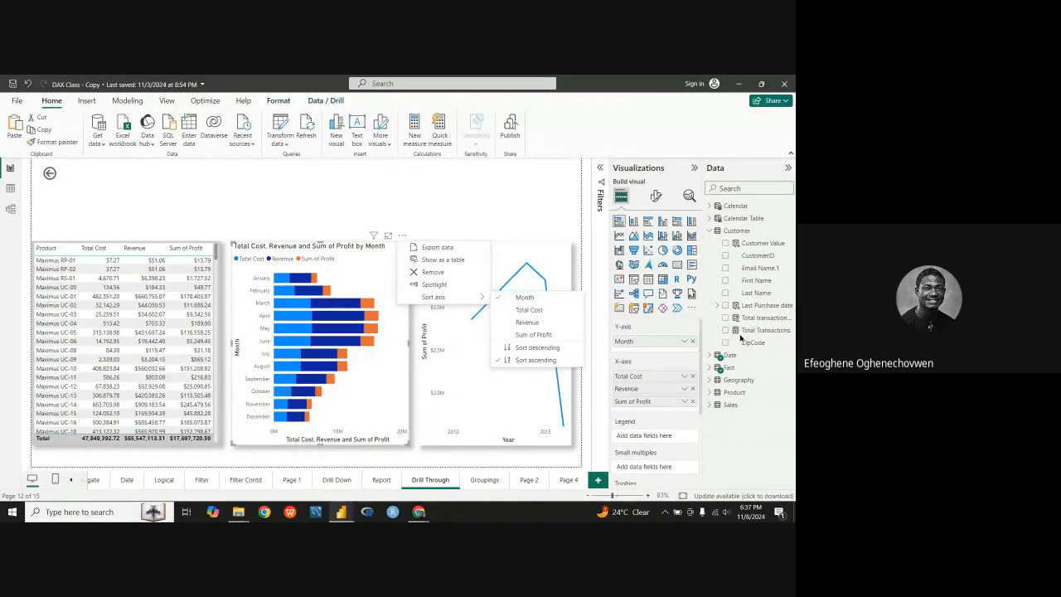
Find the MonthNUM column in the Date table and examine its formula at a larger text size.
{"action": "left_click", "coordinate": [708, 231]}
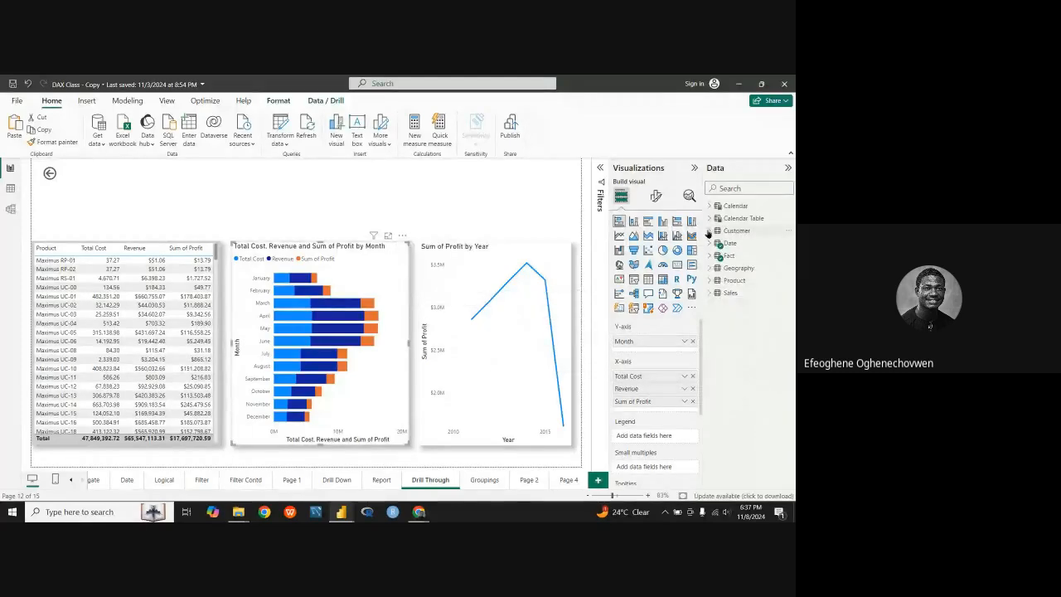
{"action": "left_click", "coordinate": [710, 220]}
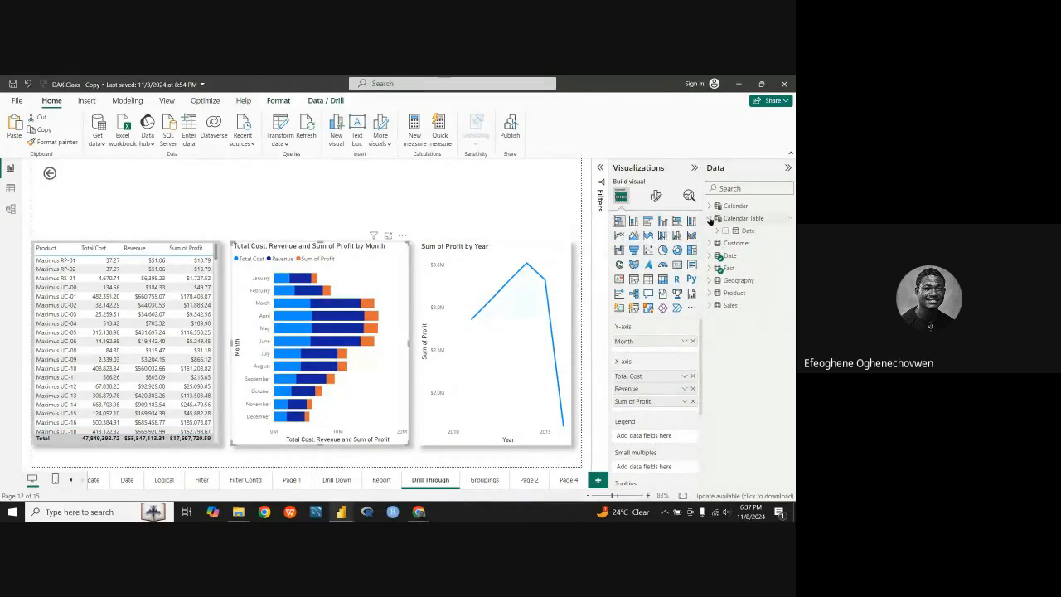
{"action": "left_click", "coordinate": [709, 243]}
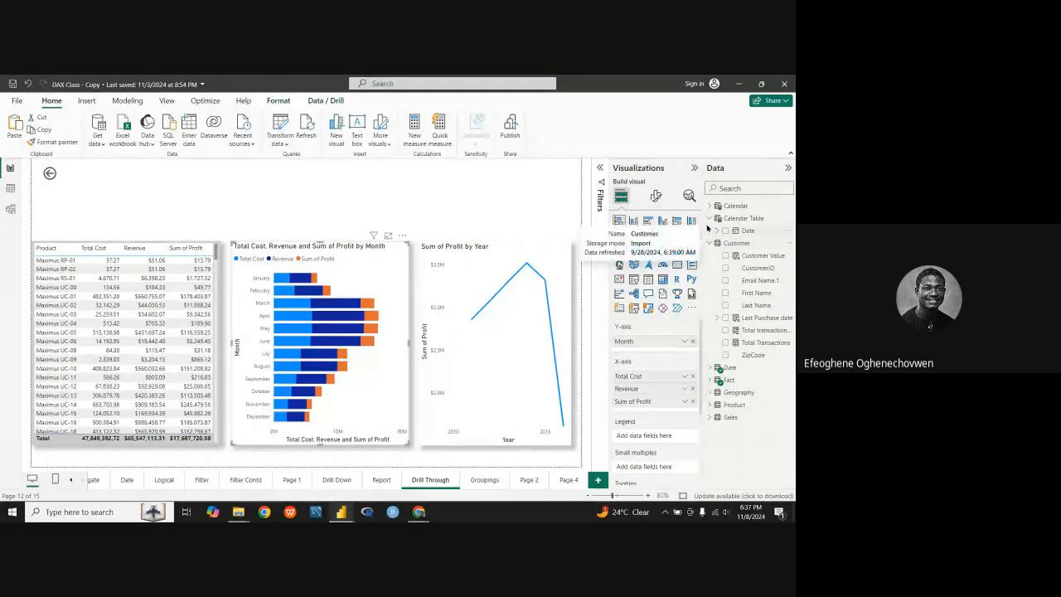
{"action": "left_click", "coordinate": [709, 218]}
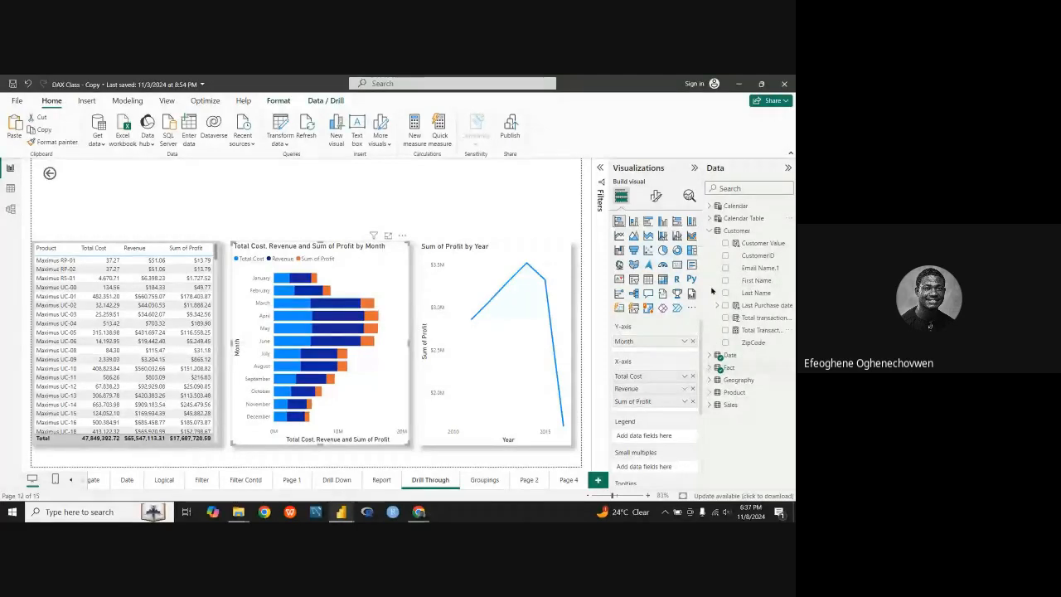
{"action": "left_click", "coordinate": [709, 232]}
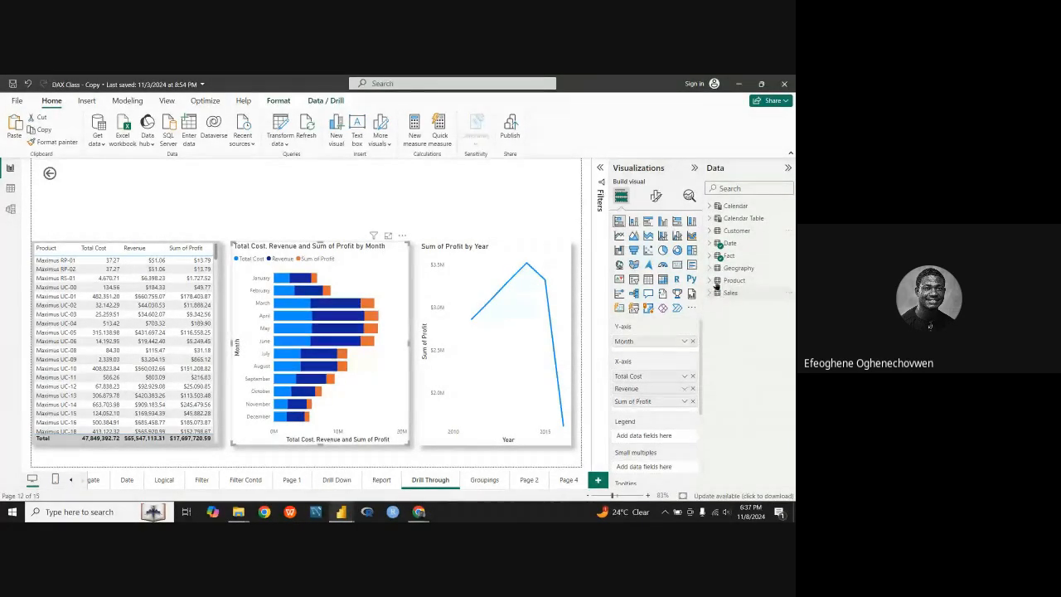
{"action": "left_click", "coordinate": [710, 243]}
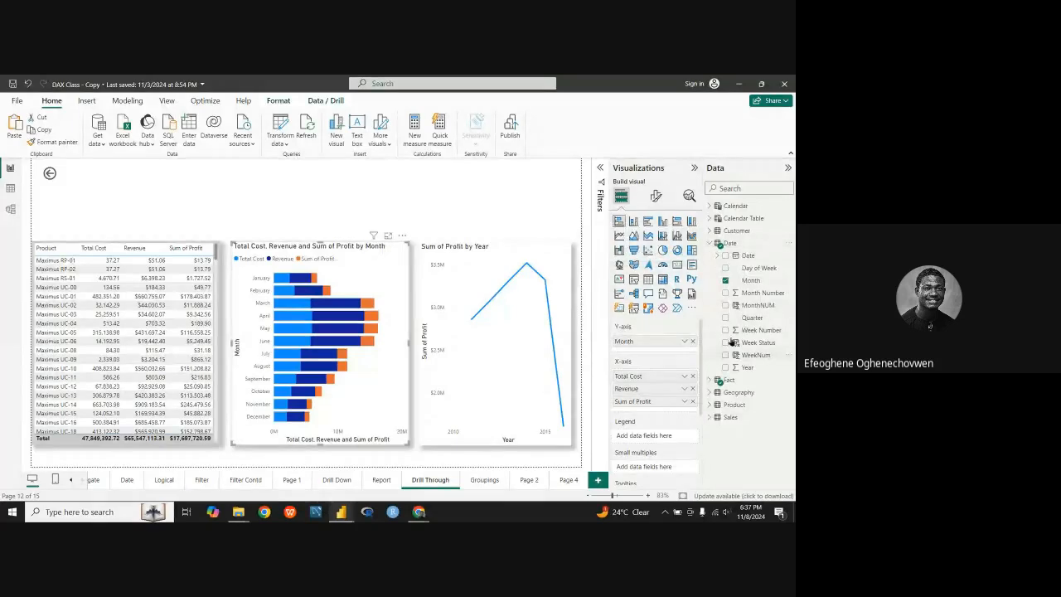
{"action": "left_click", "coordinate": [757, 306]}
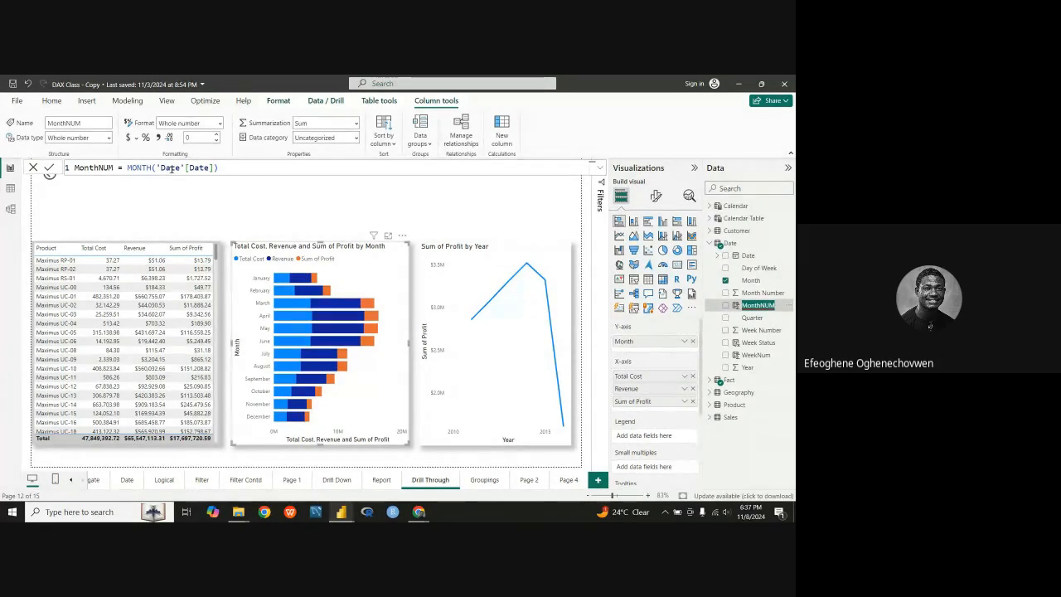
{"action": "left_click", "coordinate": [237, 167]}
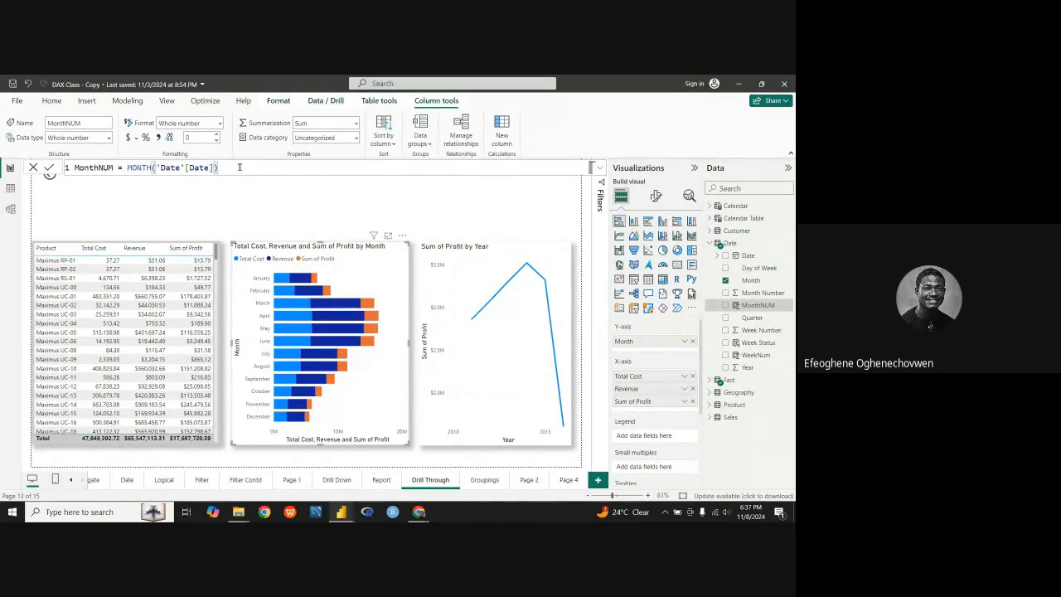
{"action": "scroll", "coordinate": [240, 166], "scroll_direction": "up", "scroll_amount": 4}
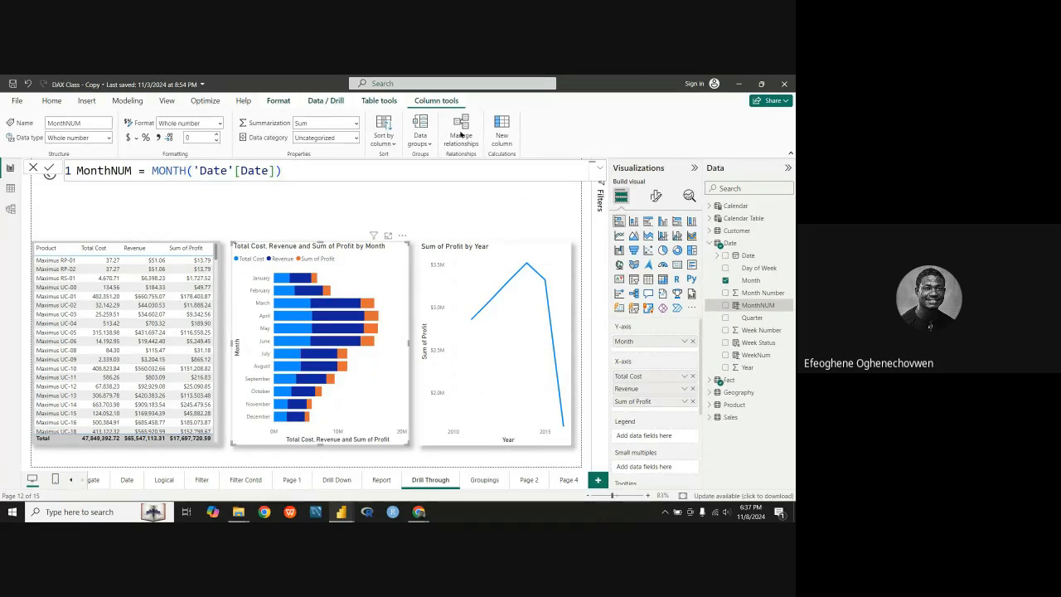
Check the sort-by-column options of the Date table's Month column.
{"action": "left_click", "coordinate": [750, 282]}
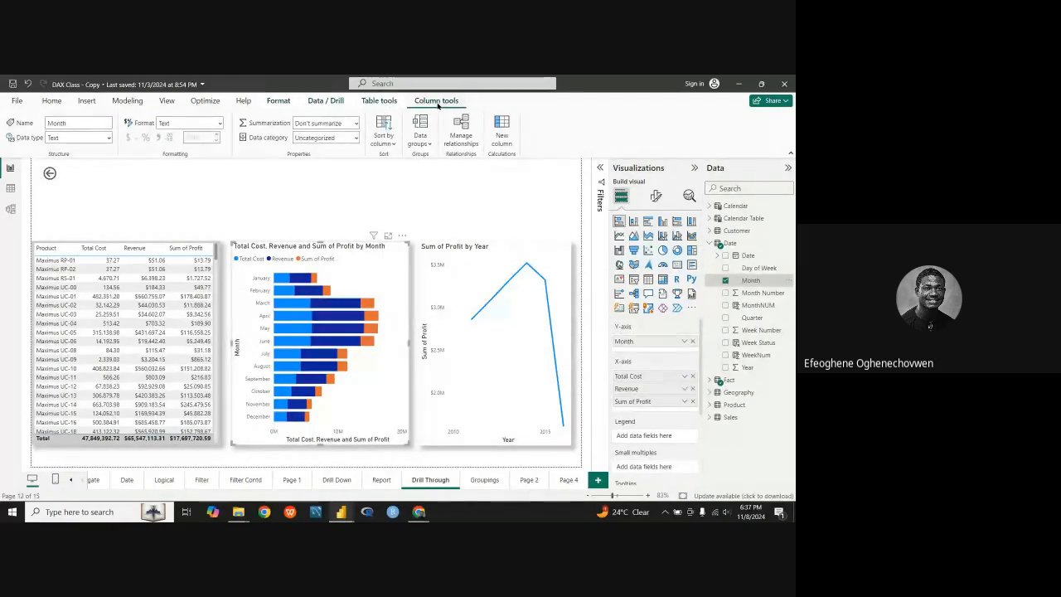
{"action": "left_click", "coordinate": [383, 137]}
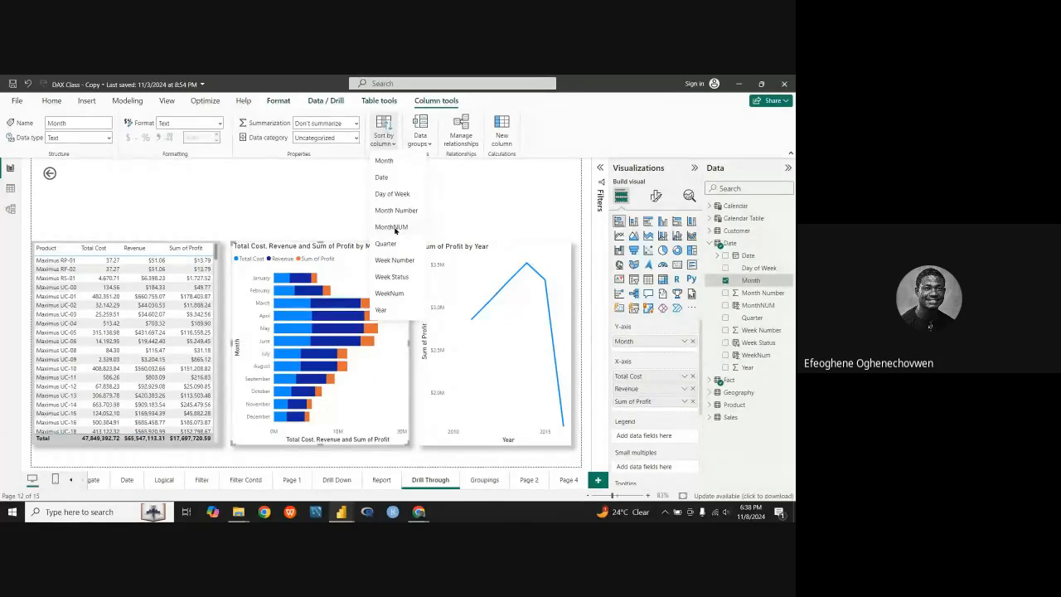
{"action": "left_click", "coordinate": [479, 228]}
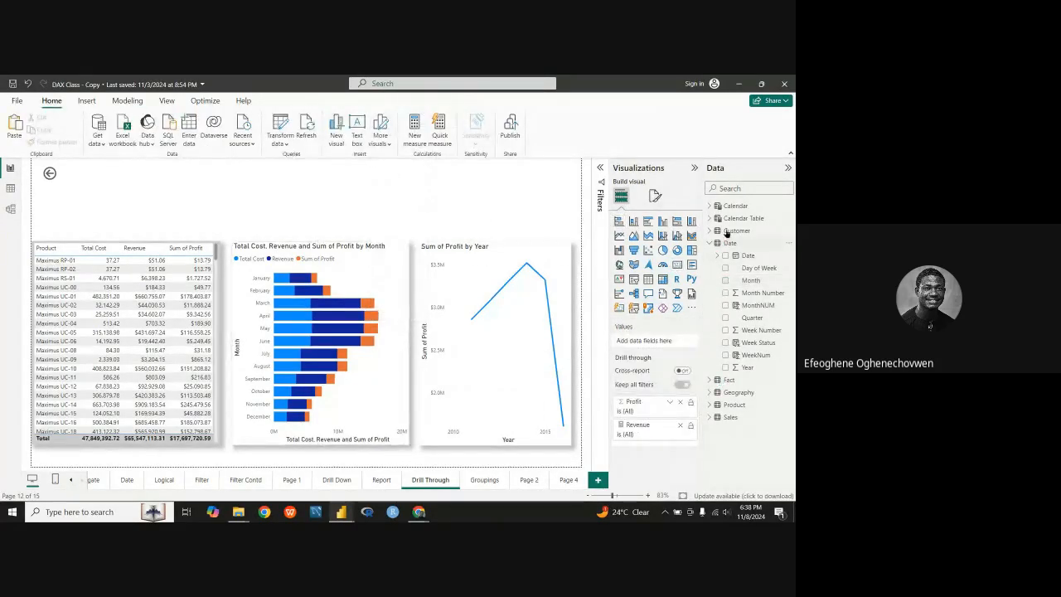
Review how the Date table's MonthNUM column is built, highlighting the Date column reference inside its MONTH formula.
{"action": "left_click", "coordinate": [731, 242]}
{"action": "right_click", "coordinate": [738, 242]}
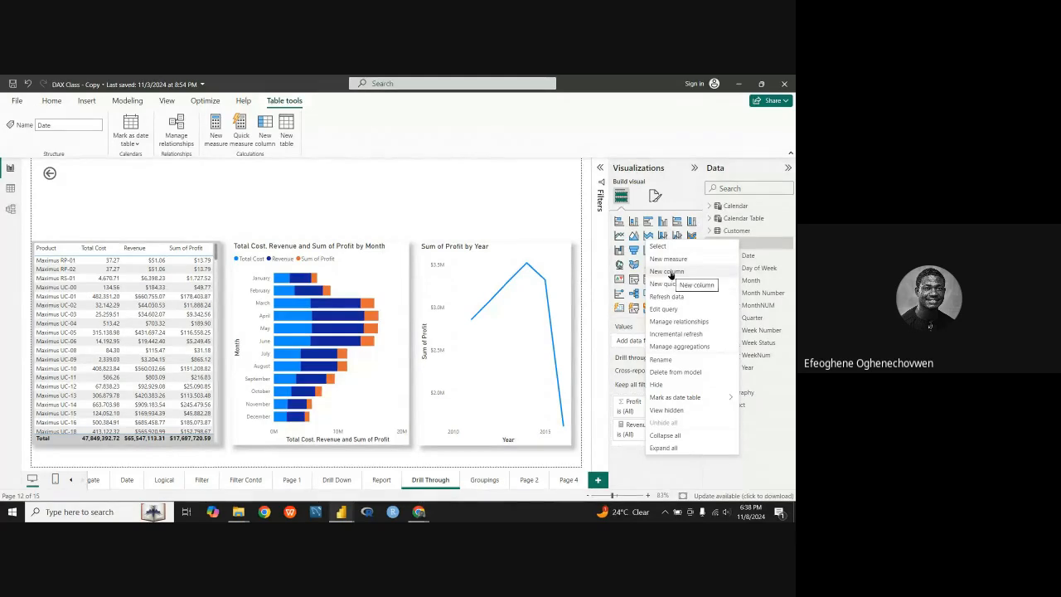
{"action": "left_click", "coordinate": [752, 244]}
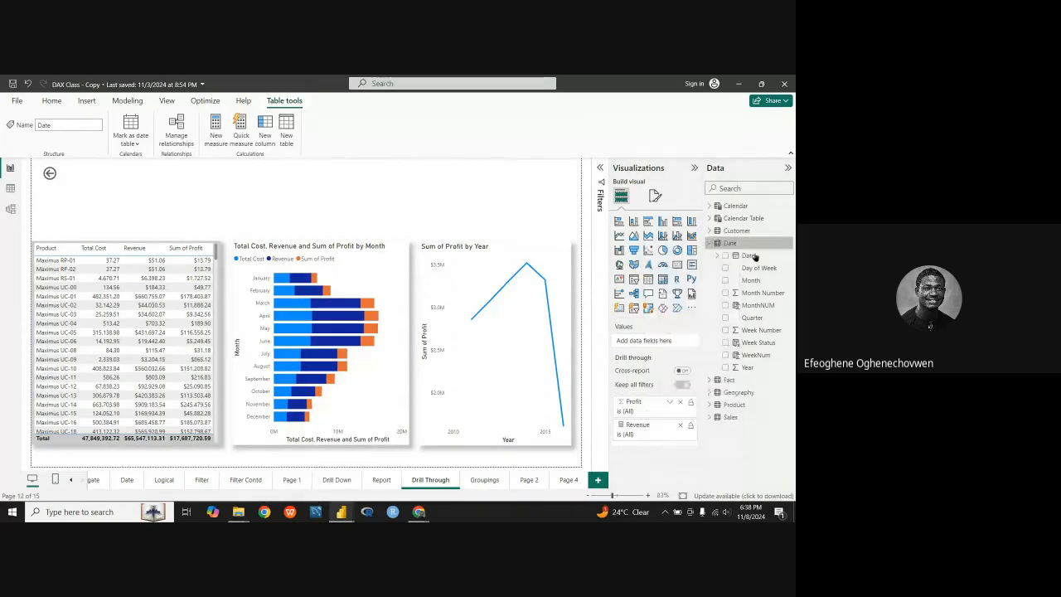
{"action": "left_click", "coordinate": [758, 305]}
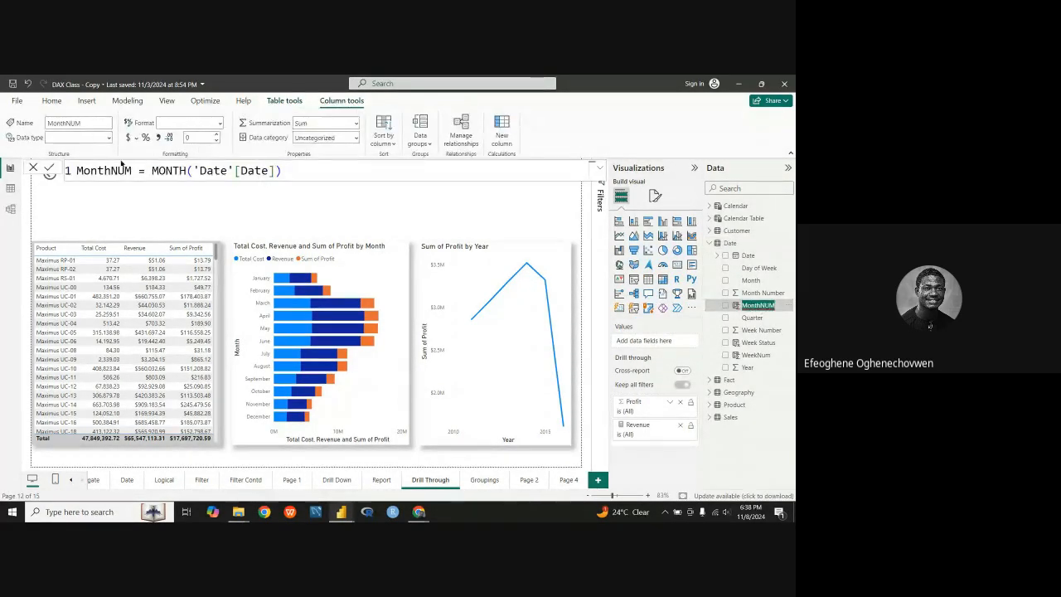
{"action": "left_click", "coordinate": [163, 171]}
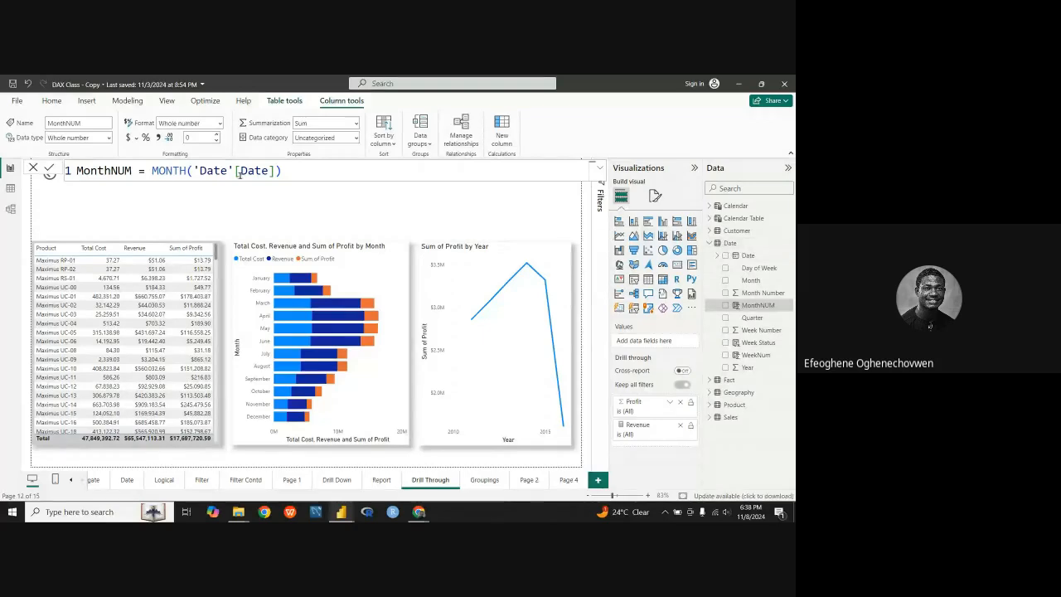
{"action": "left_click_drag", "start_coordinate": [238, 171], "coordinate": [262, 170]}
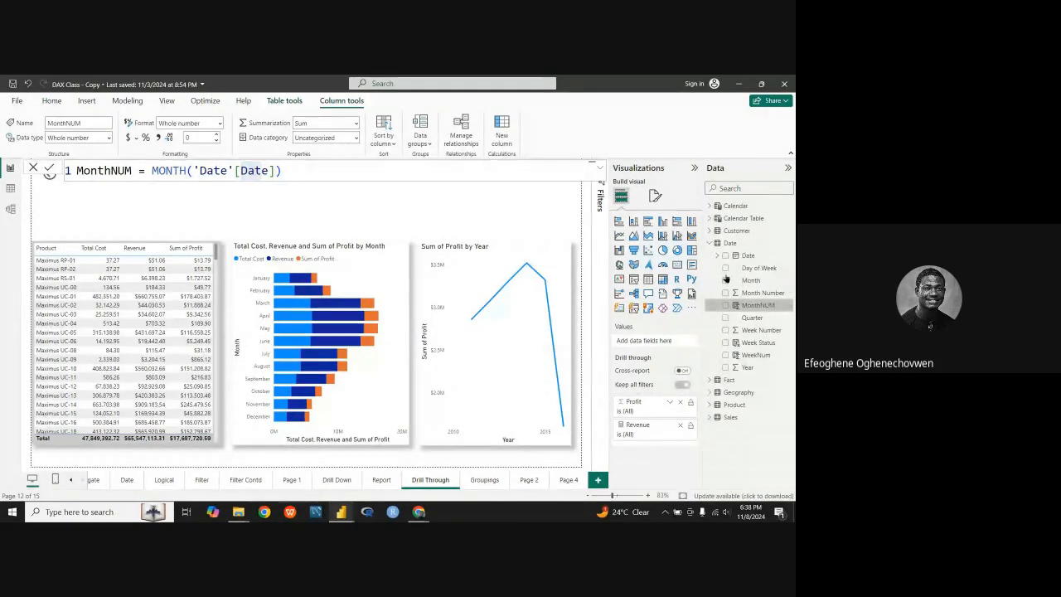
{"action": "left_click", "coordinate": [710, 243]}
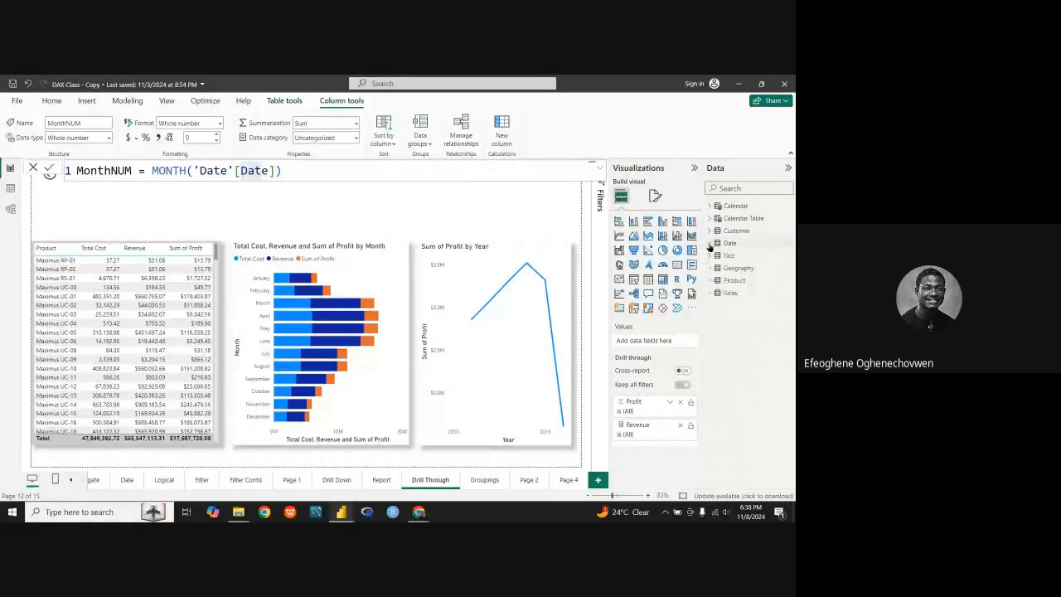
{"action": "left_click", "coordinate": [499, 199]}
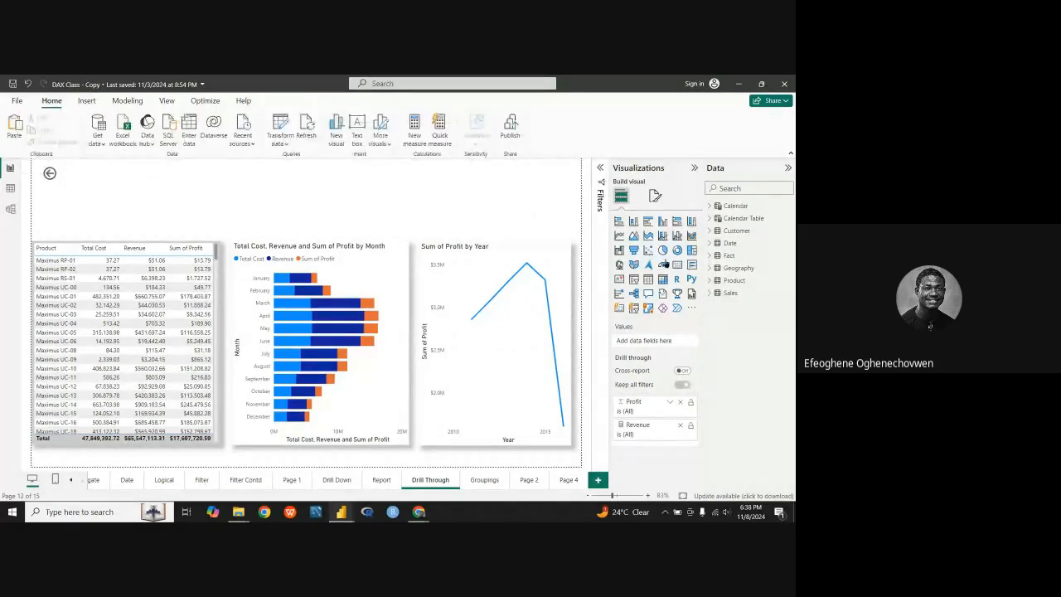
Expand the Date table again and recheck which column its Month column is sorted by.
{"action": "left_click", "coordinate": [709, 245]}
{"action": "left_click", "coordinate": [709, 245]}
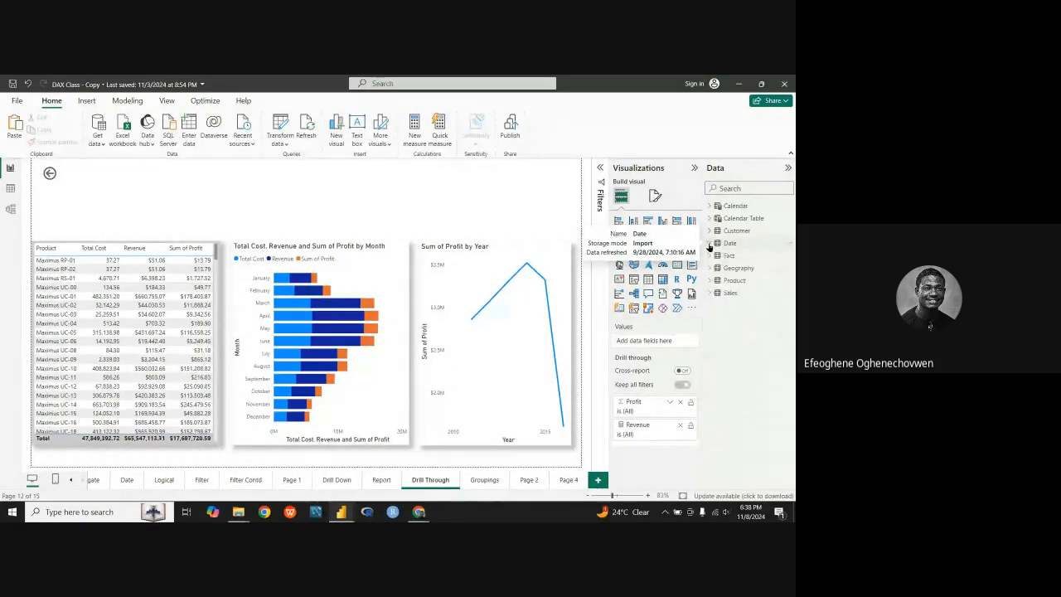
{"action": "left_click", "coordinate": [709, 245]}
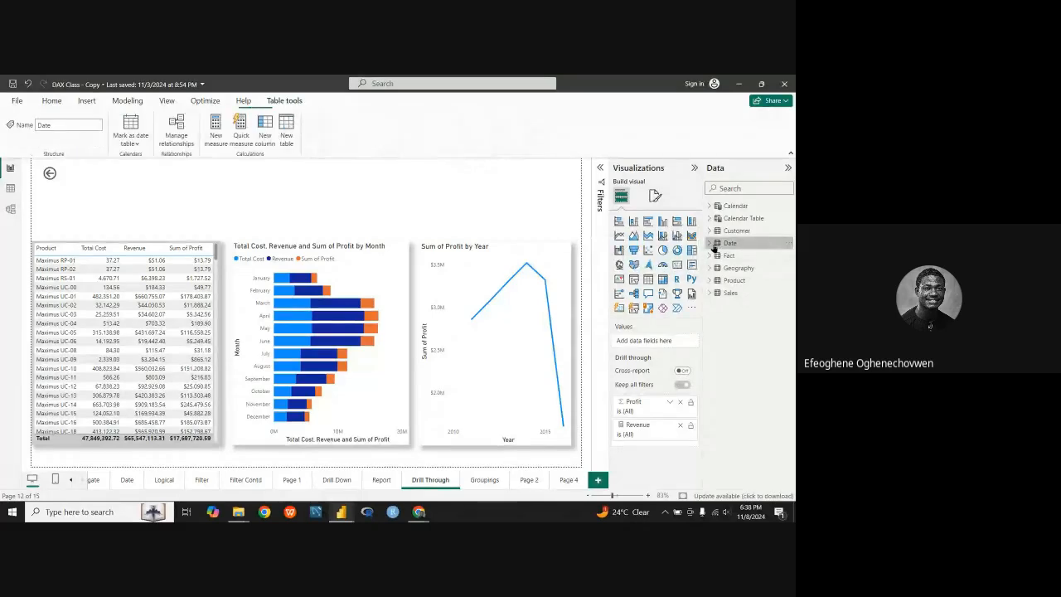
{"action": "left_click", "coordinate": [709, 244]}
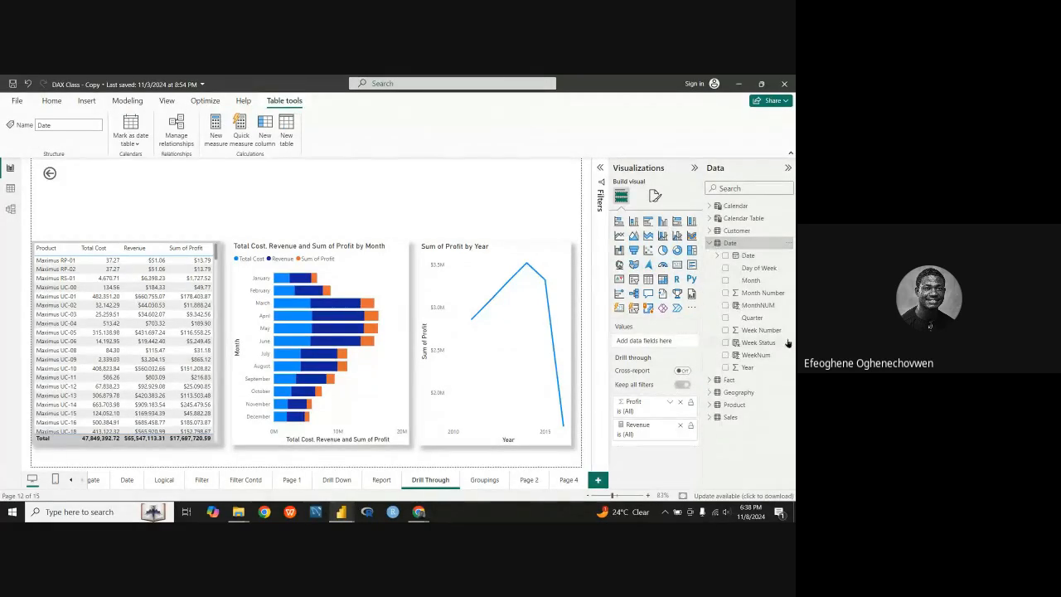
{"action": "left_click", "coordinate": [756, 282]}
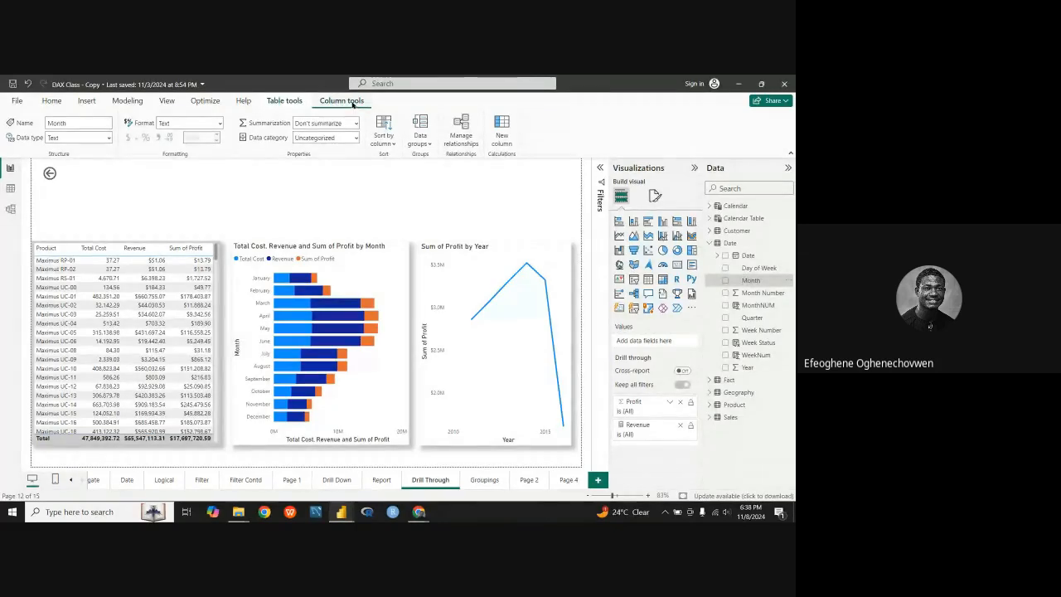
{"action": "left_click", "coordinate": [383, 135]}
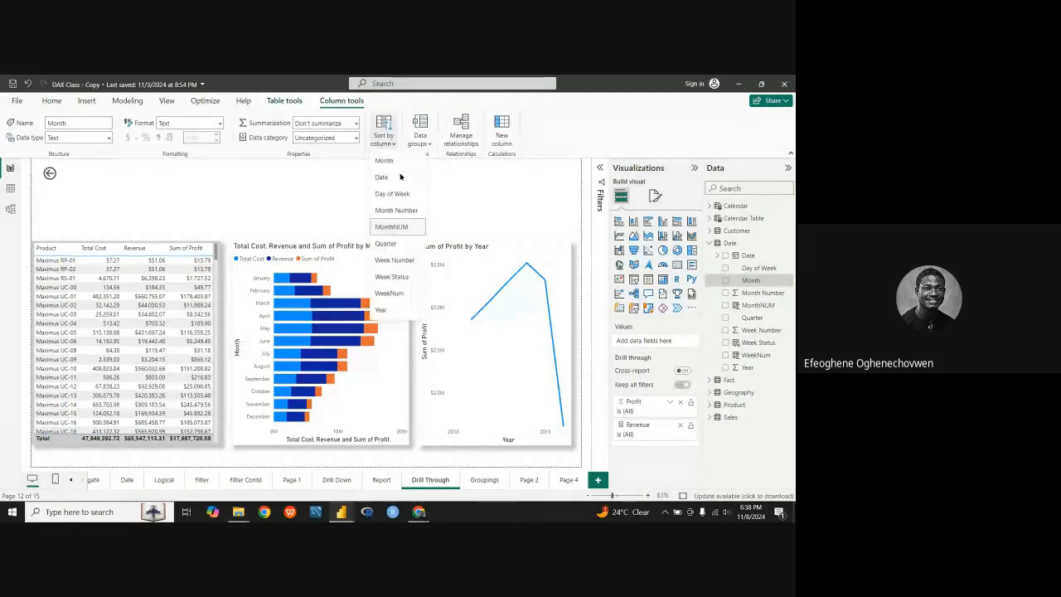
{"action": "left_click", "coordinate": [423, 230]}
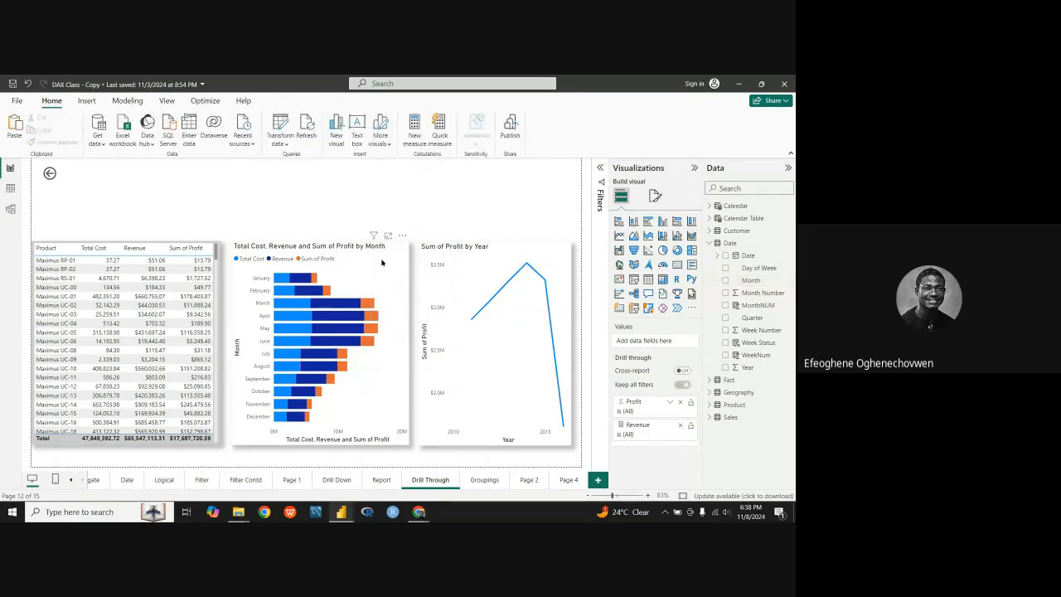
Check the axis sorting options of the cost, revenue and profit by month chart and return to Page 4.
{"action": "left_click", "coordinate": [402, 238]}
{"action": "mouse_move", "coordinate": [437, 296]}
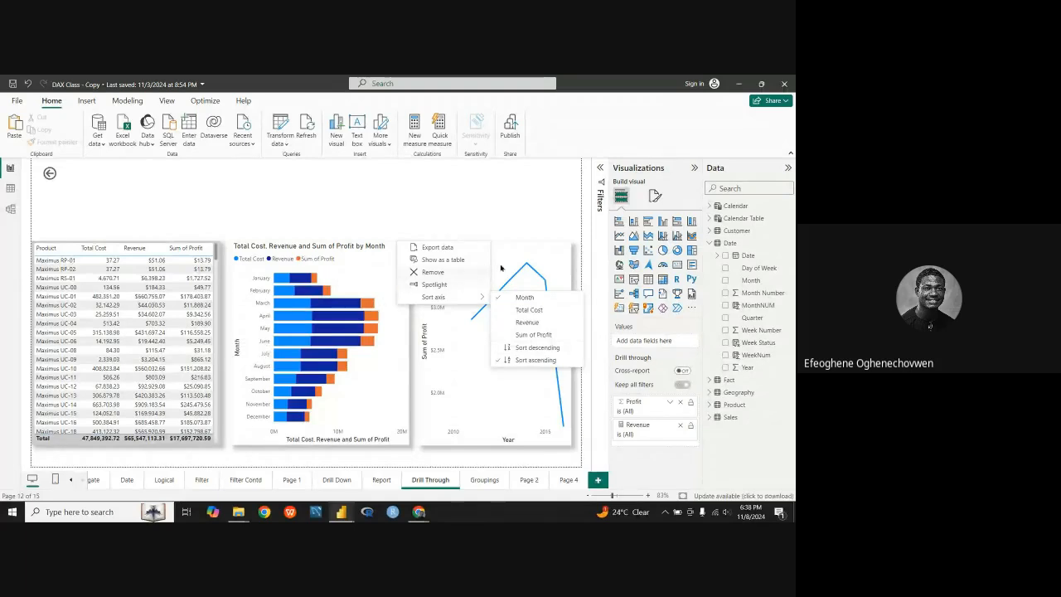
{"action": "key", "text": "Escape"}
{"action": "left_click", "coordinate": [483, 480]}
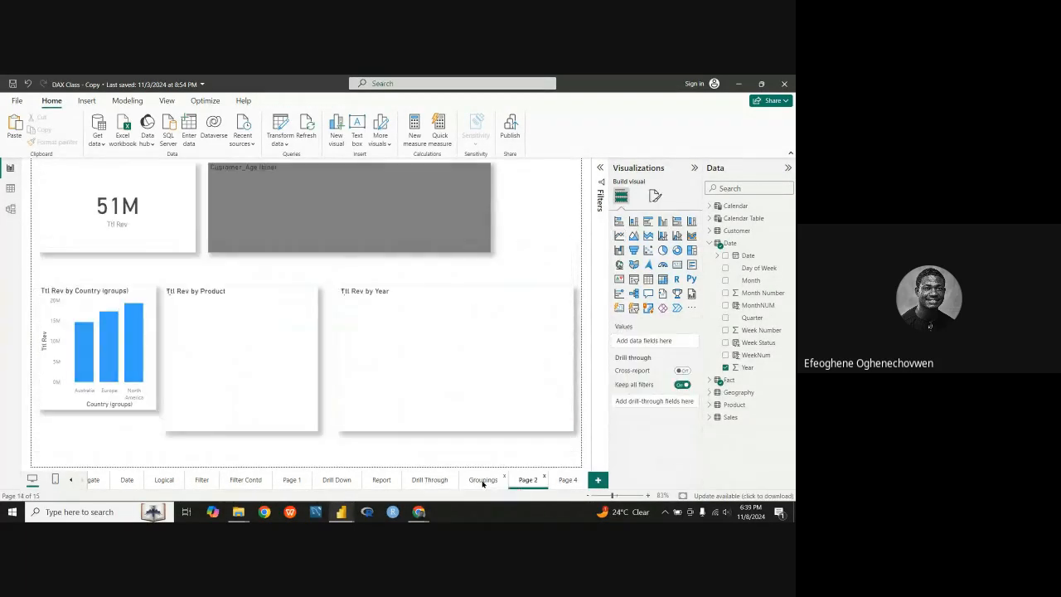
{"action": "left_click", "coordinate": [568, 483]}
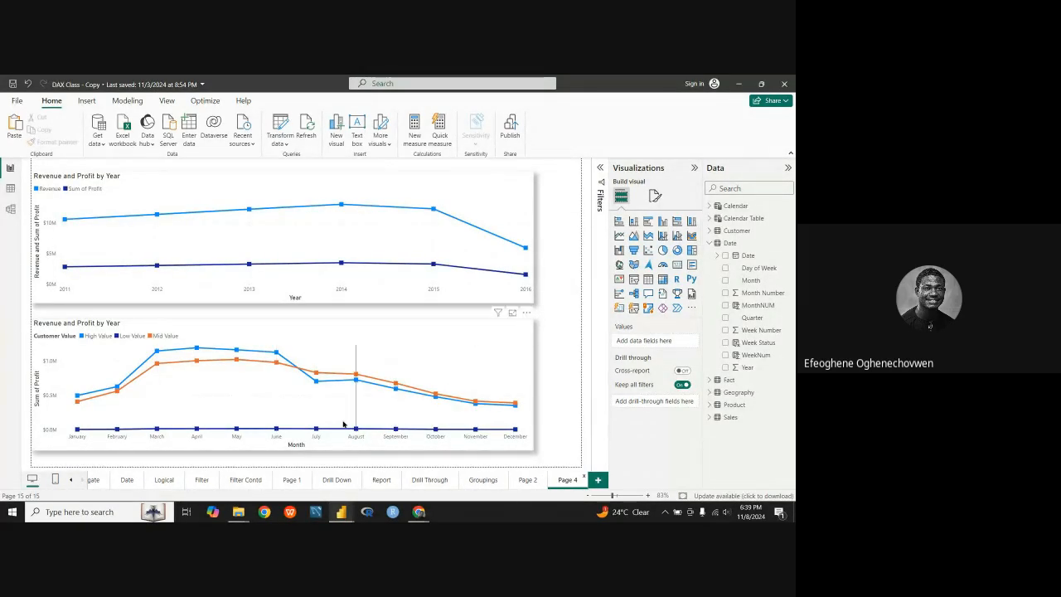
Examine the monthly chart's High, Mid and Low Value profit figures, including January, May, June and August.
{"action": "mouse_move", "coordinate": [348, 434]}
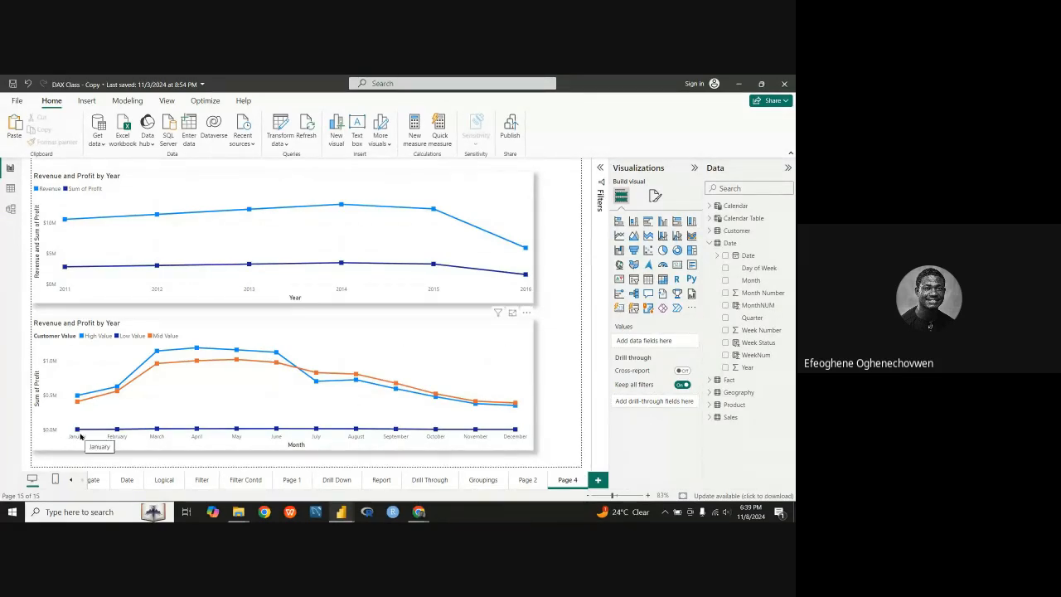
{"action": "mouse_move", "coordinate": [78, 428]}
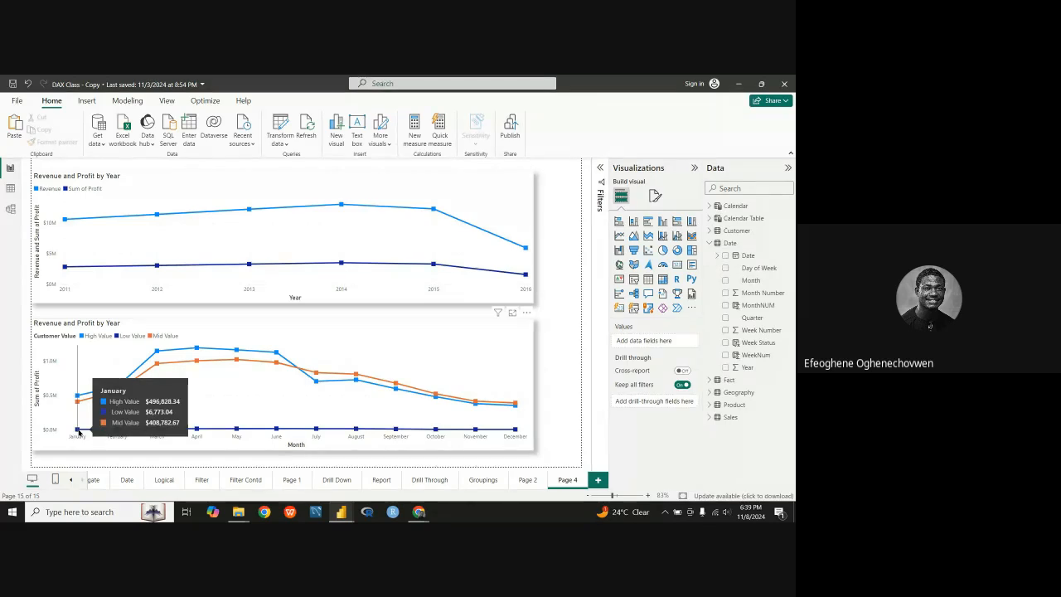
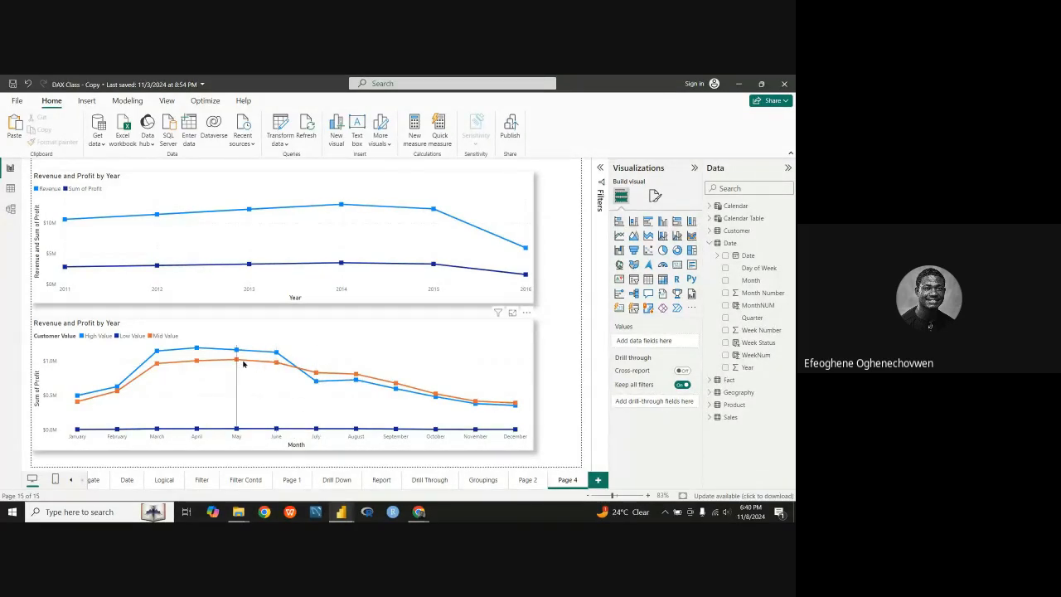
{"action": "mouse_move", "coordinate": [240, 354]}
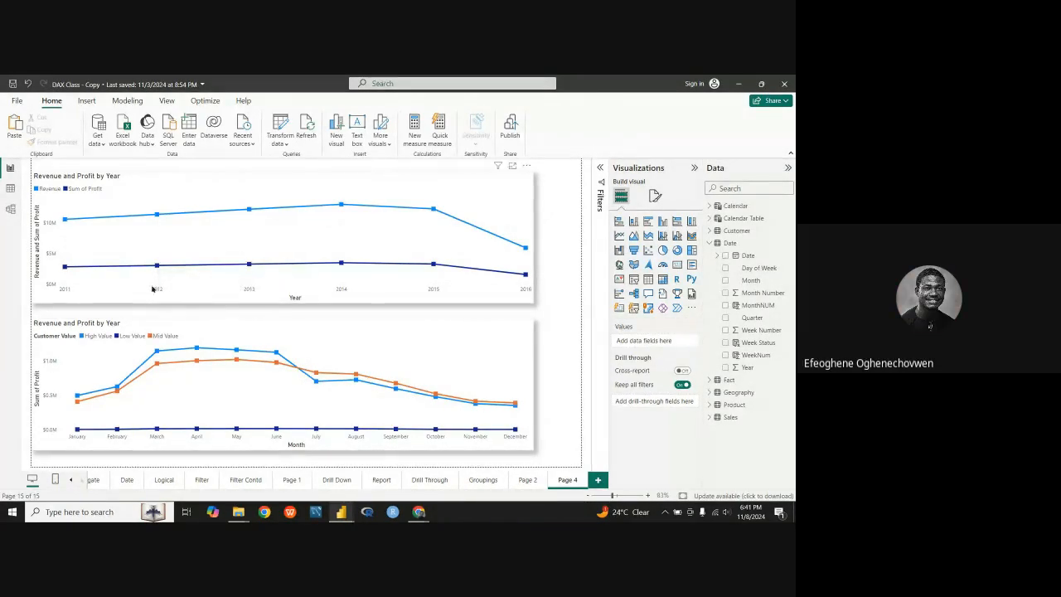
{"action": "mouse_move", "coordinate": [369, 401]}
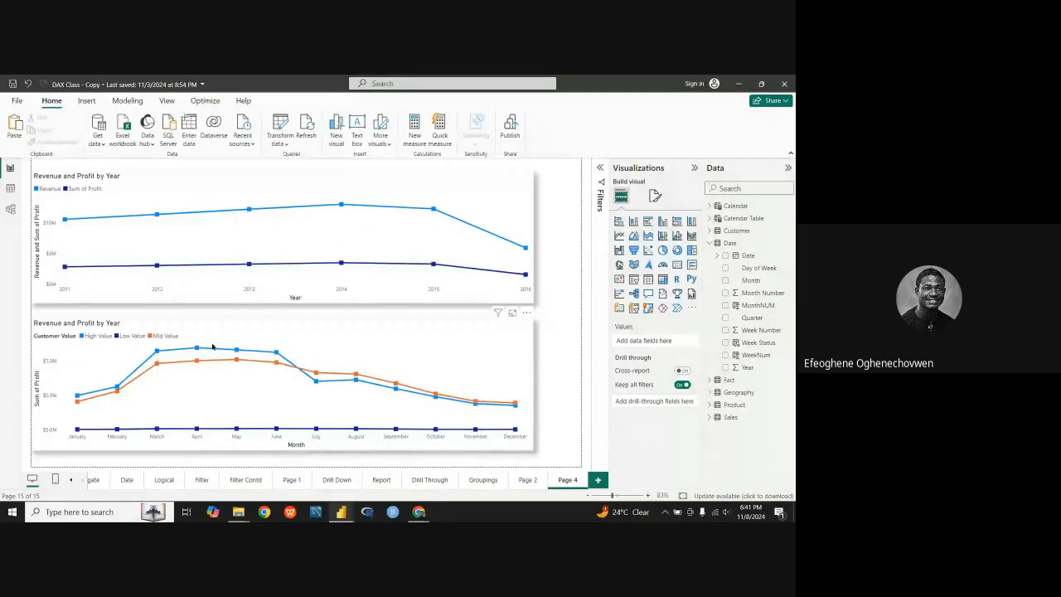
{"action": "mouse_move", "coordinate": [279, 354]}
{"action": "mouse_move", "coordinate": [348, 420]}
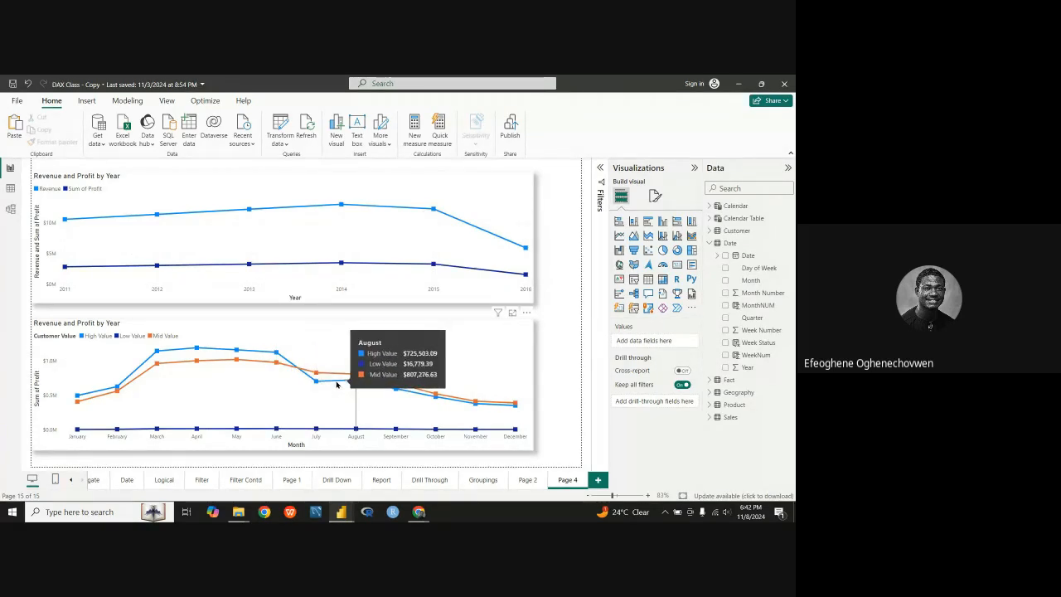
Expand the Customer table and review the formula of its Total transaction Col column.
{"action": "left_click", "coordinate": [708, 232]}
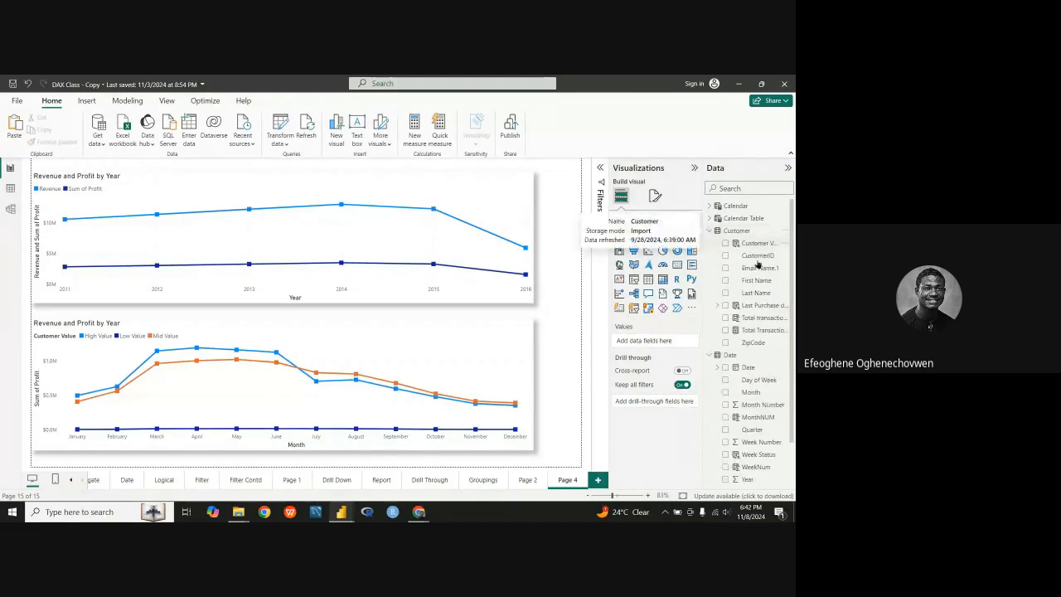
{"action": "left_click", "coordinate": [760, 318]}
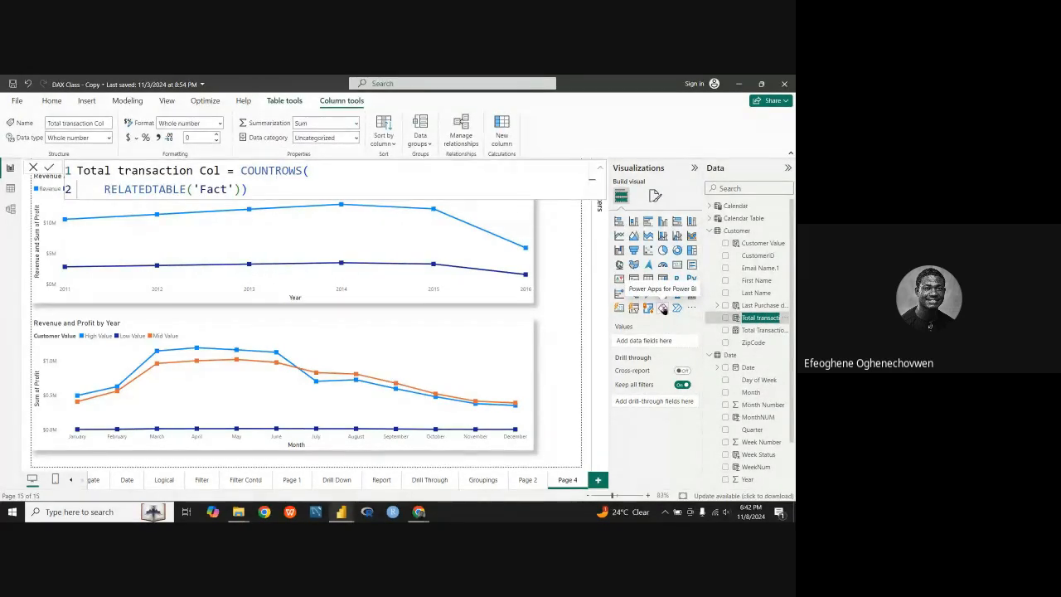
{"action": "left_click", "coordinate": [436, 193]}
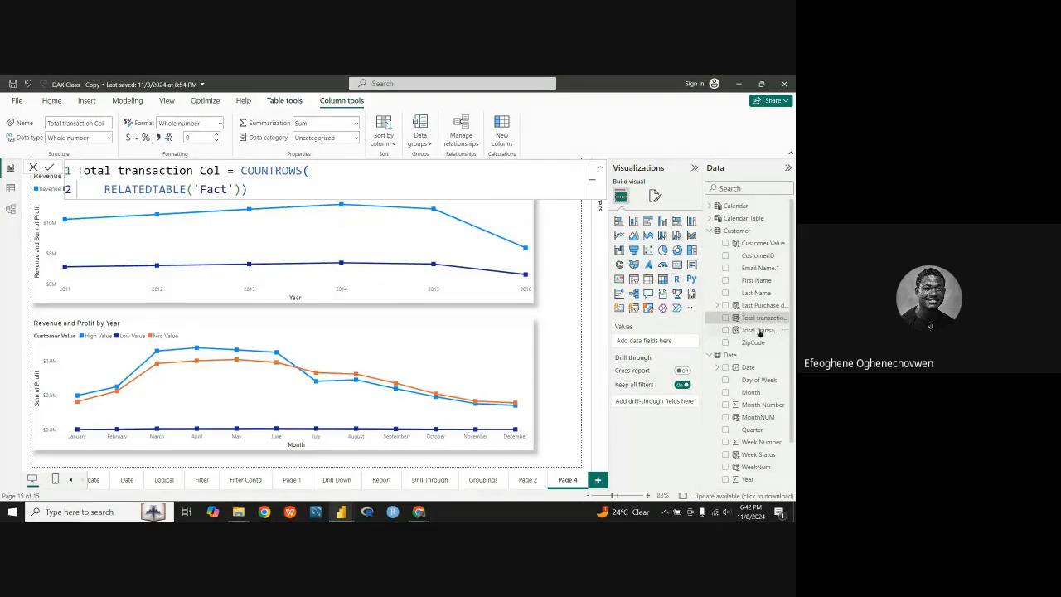
Review the Customer Value column's SWITCH formula, highlighting its "Mid Value" result, and delete the Q&A visual accidentally added to the page.
{"action": "left_click", "coordinate": [754, 242]}
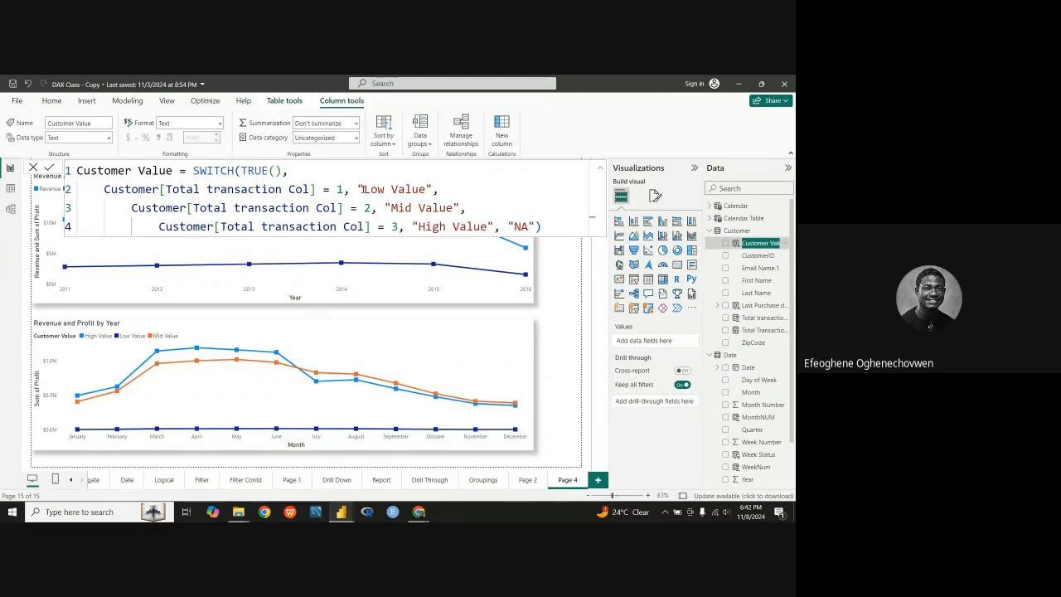
{"action": "left_click_drag", "start_coordinate": [384, 208], "coordinate": [439, 208]}
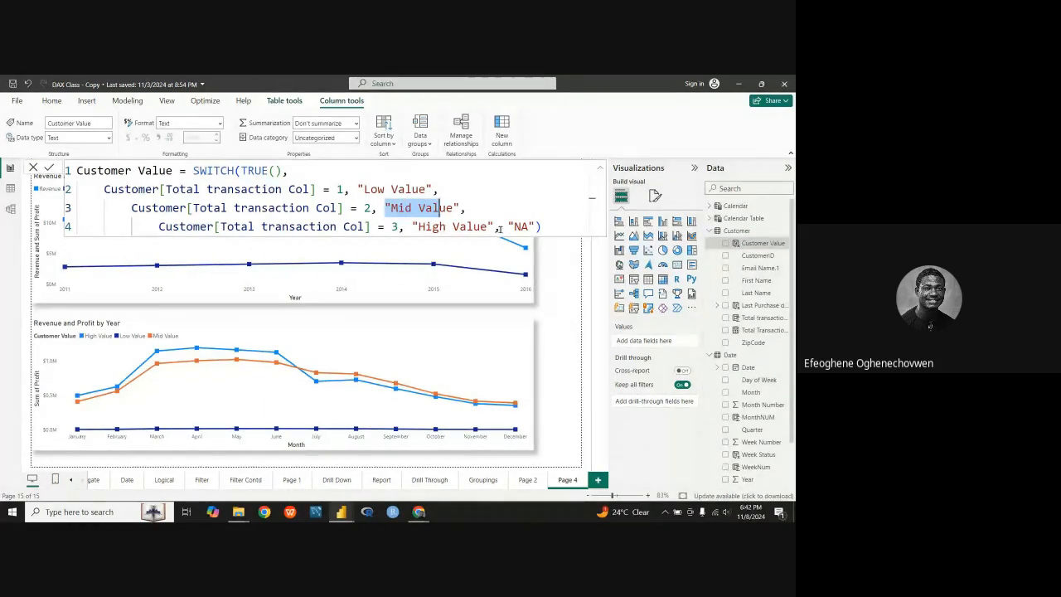
{"action": "left_click", "coordinate": [500, 226]}
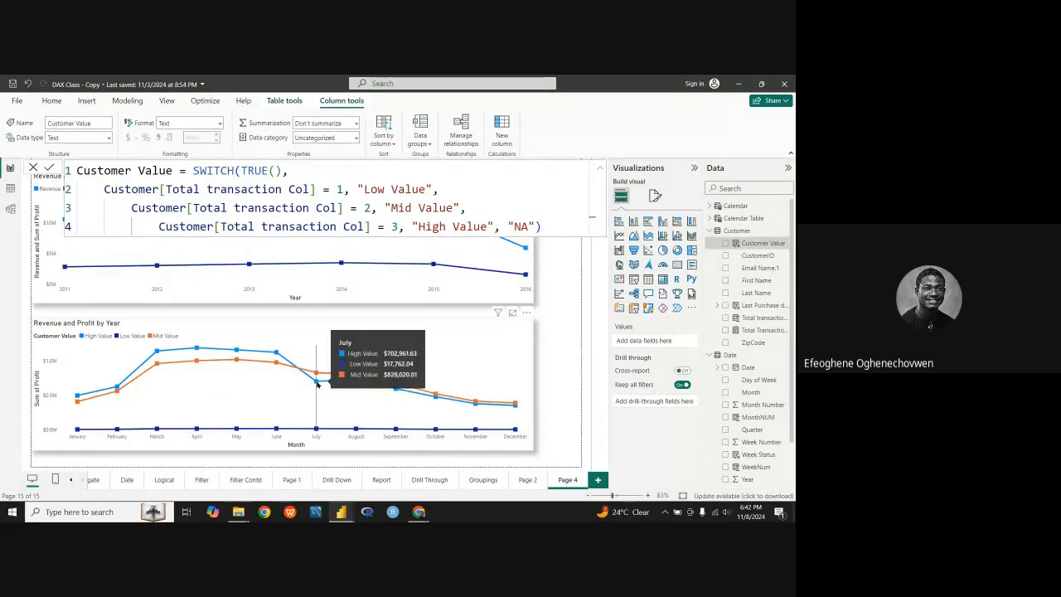
{"action": "double_click", "coordinate": [551, 320]}
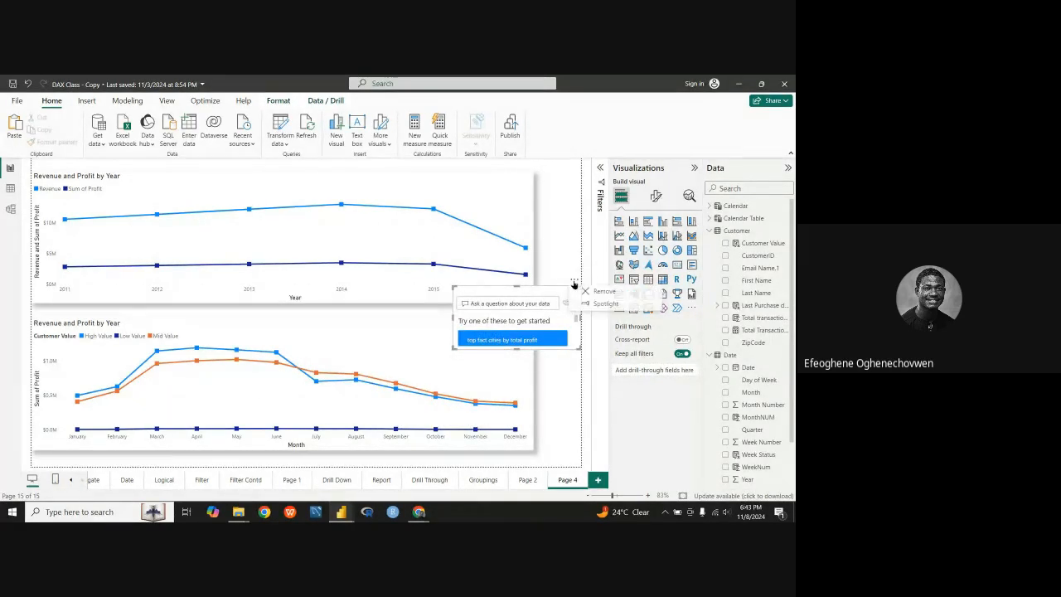
{"action": "key", "text": "Delete"}
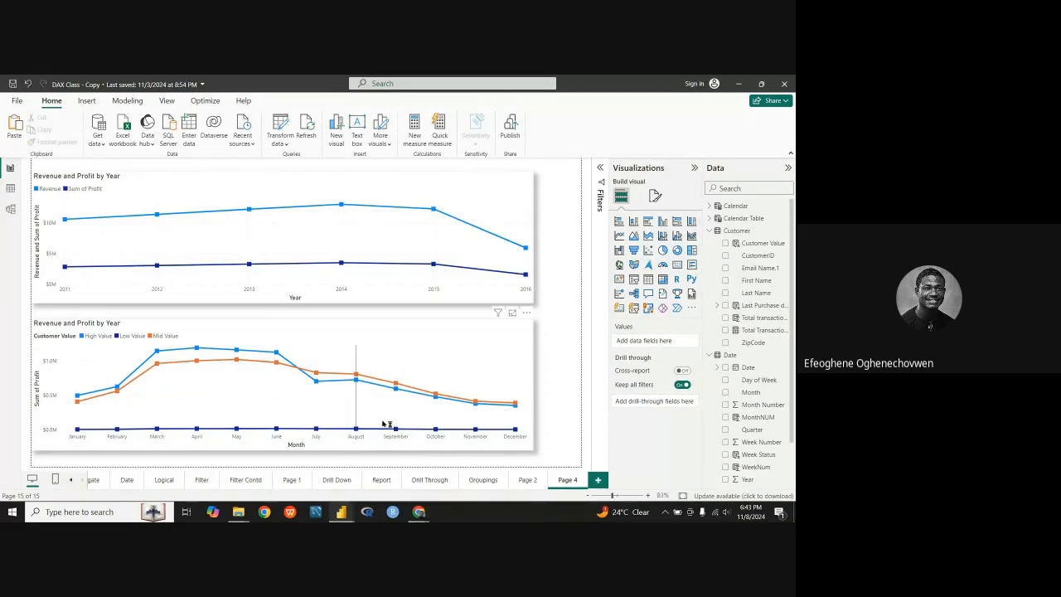
Compare the customer value lines in the monthly chart again for August, May and June.
{"action": "mouse_move", "coordinate": [357, 380]}
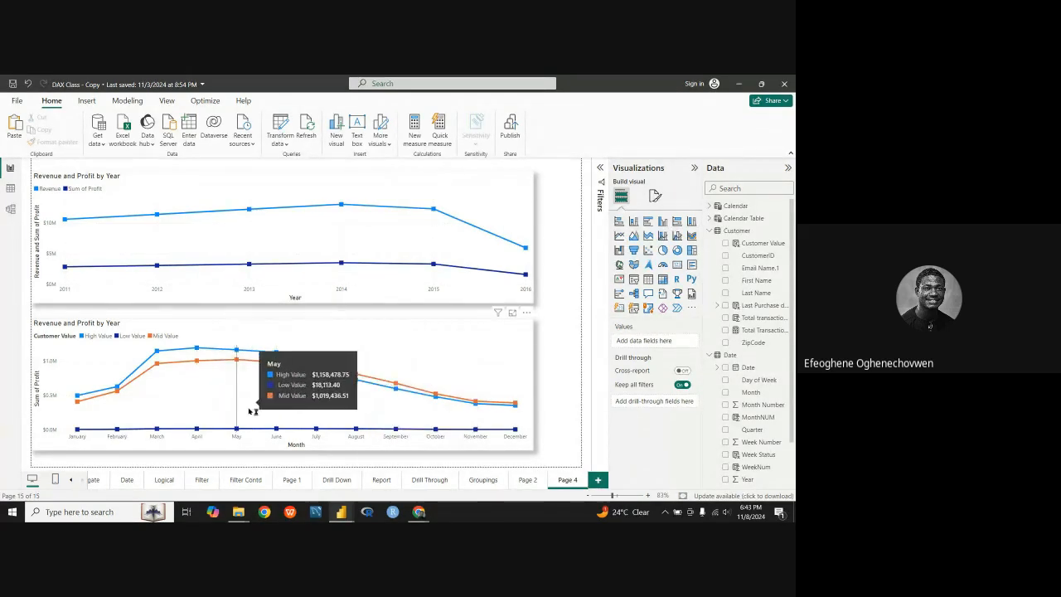
{"action": "mouse_move", "coordinate": [235, 264]}
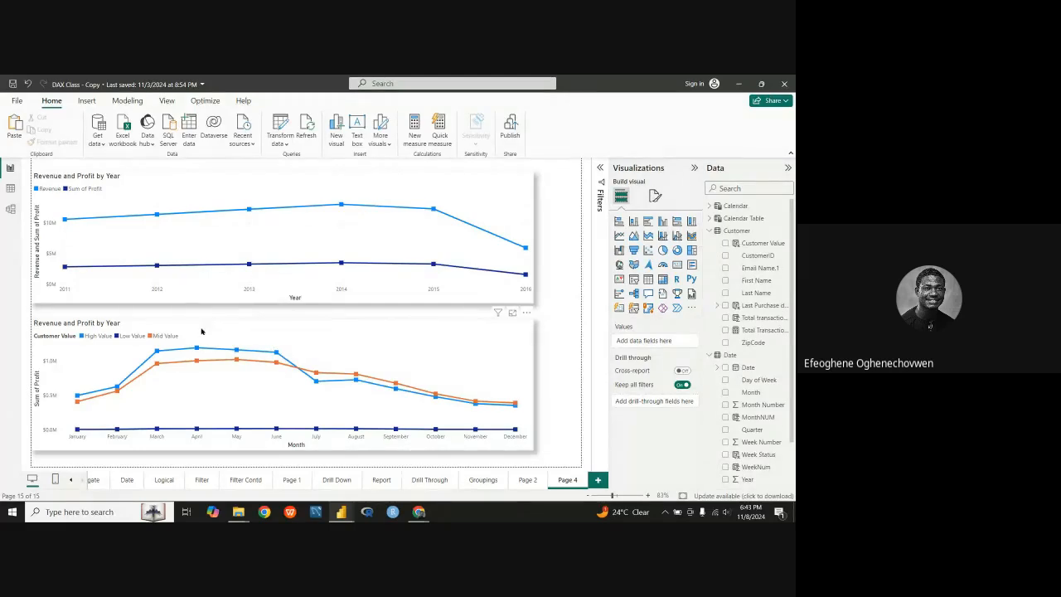
{"action": "mouse_move", "coordinate": [270, 349]}
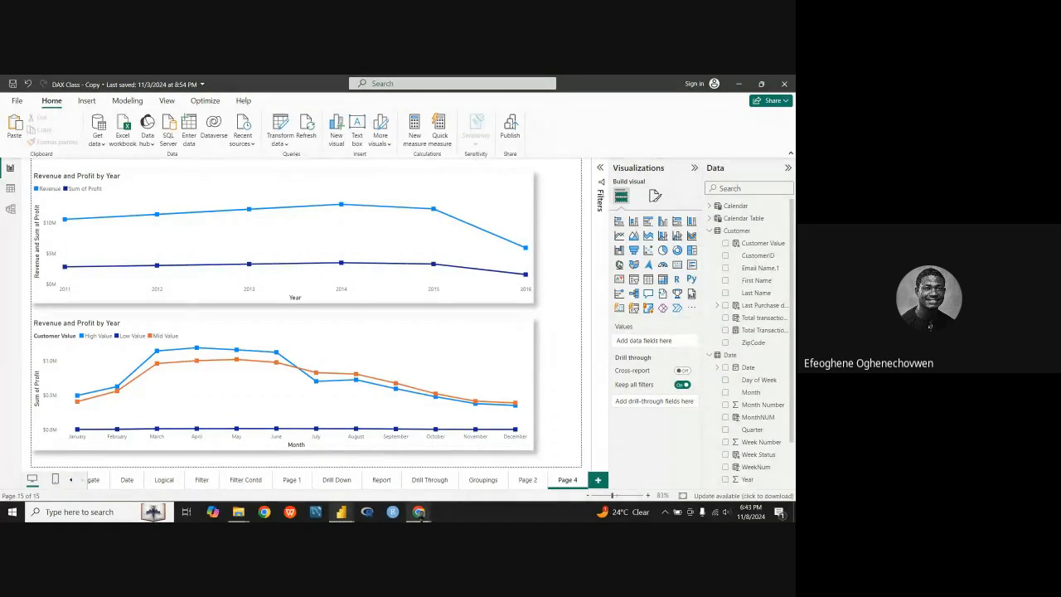
Switch to the Google Meet call and change the presentation to share the DAX Class - Copy window.
{"action": "mouse_move", "coordinate": [419, 512]}
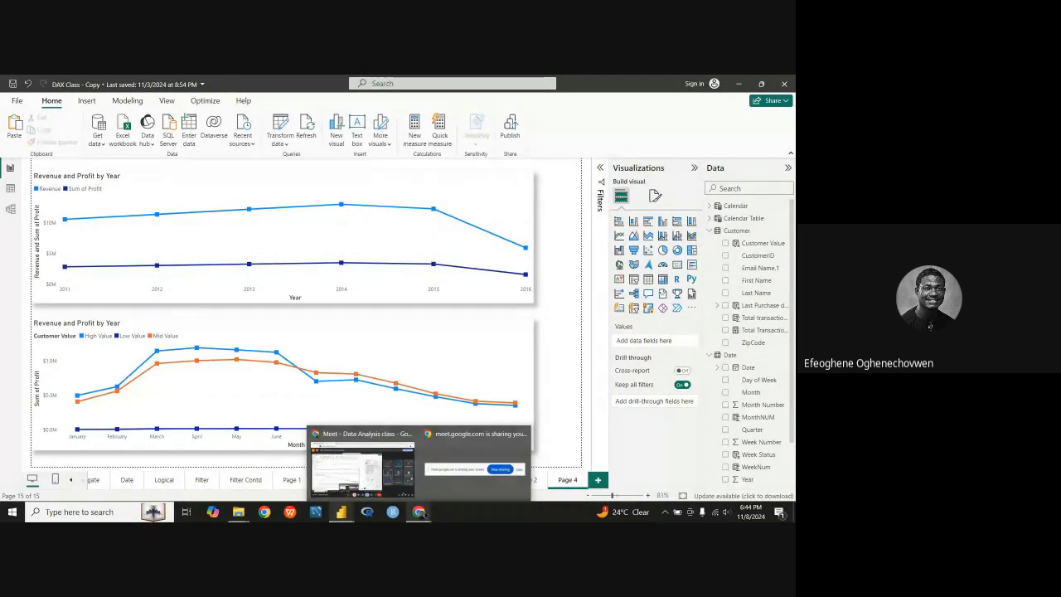
{"action": "left_click", "coordinate": [390, 496]}
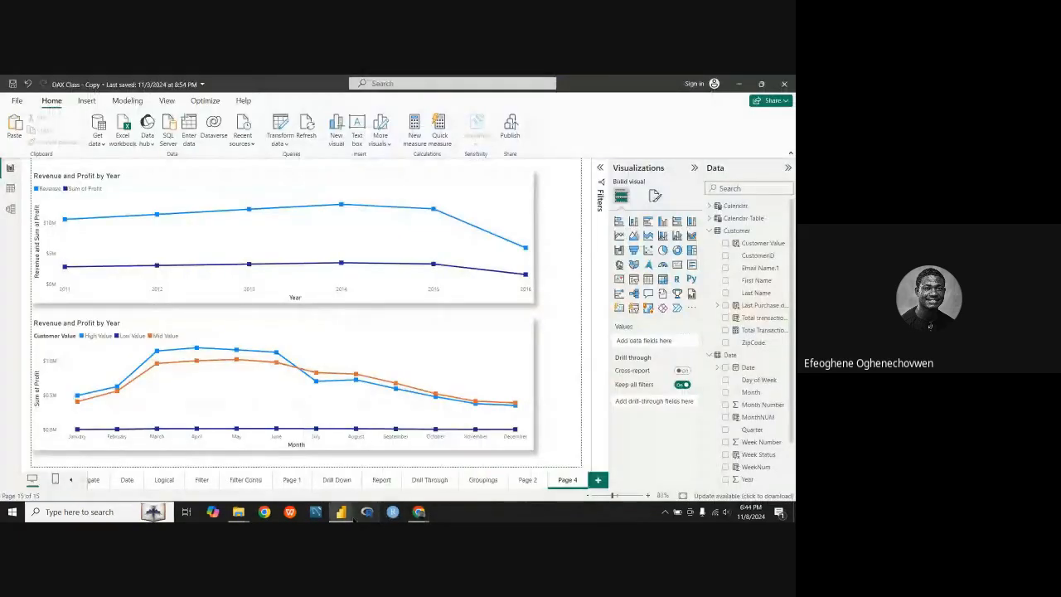
{"action": "mouse_move", "coordinate": [352, 517]}
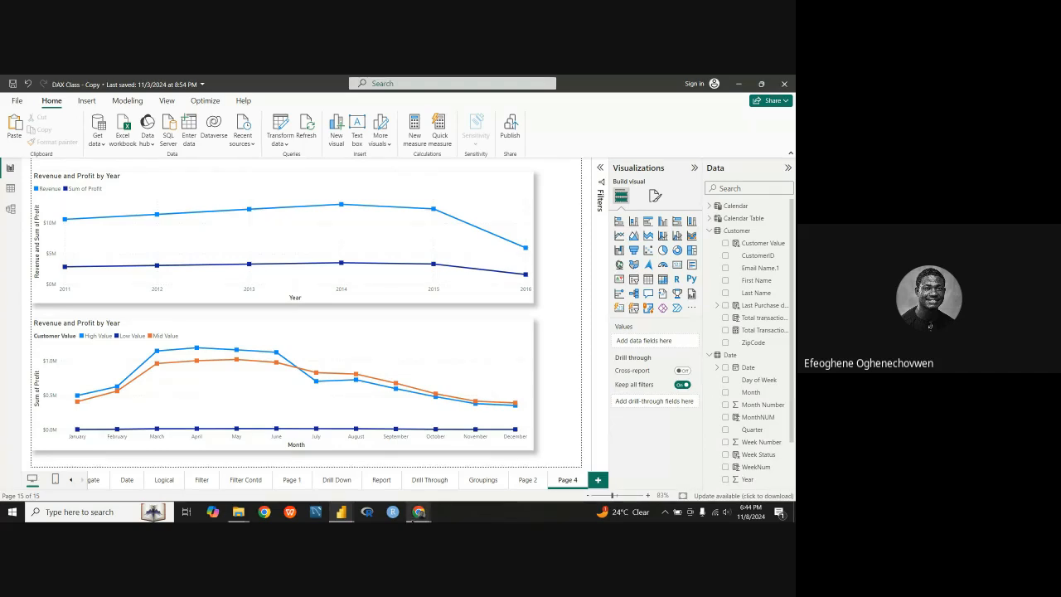
{"action": "mouse_move", "coordinate": [419, 511]}
{"action": "left_click", "coordinate": [465, 439]}
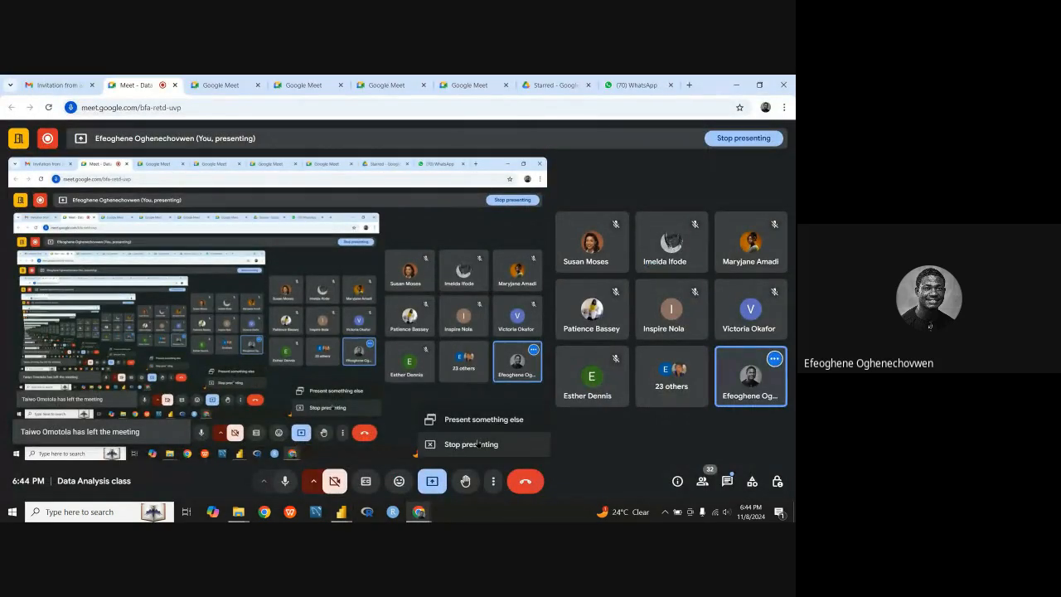
{"action": "left_click", "coordinate": [483, 420]}
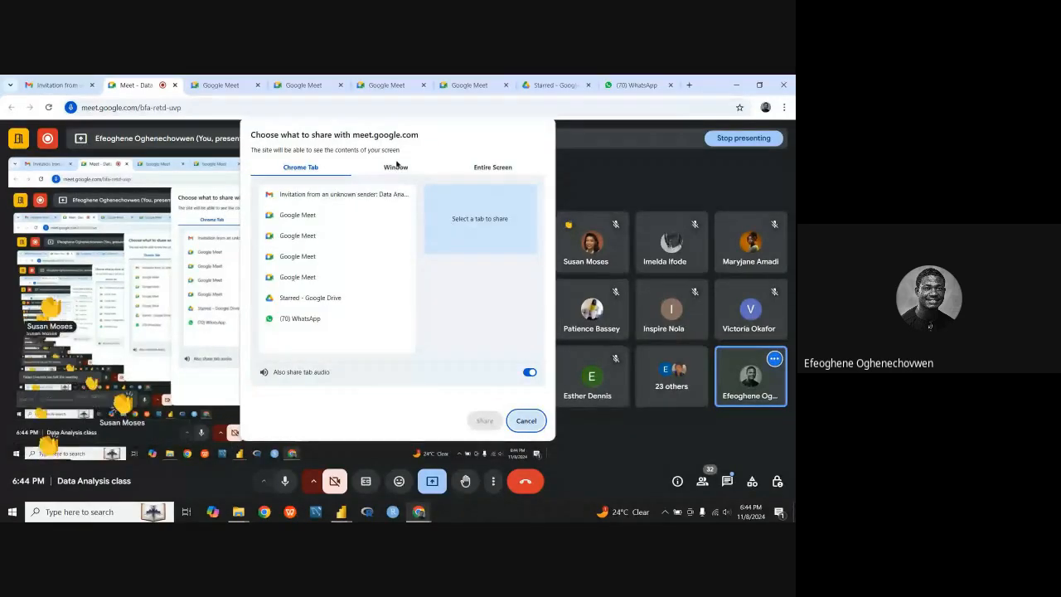
{"action": "left_click", "coordinate": [395, 166]}
{"action": "left_click", "coordinate": [426, 248]}
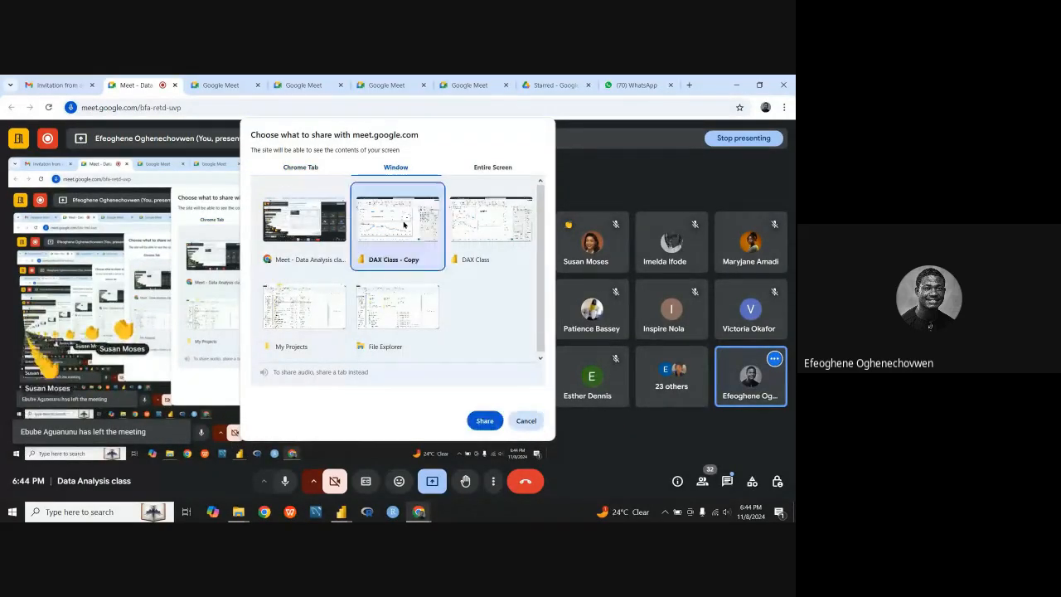
{"action": "left_click", "coordinate": [484, 420]}
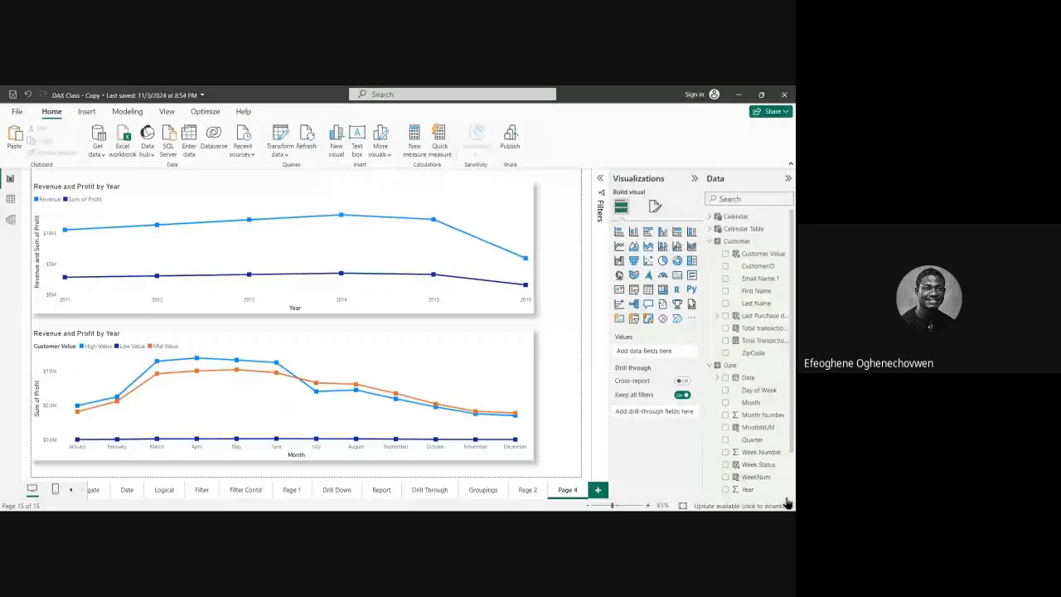